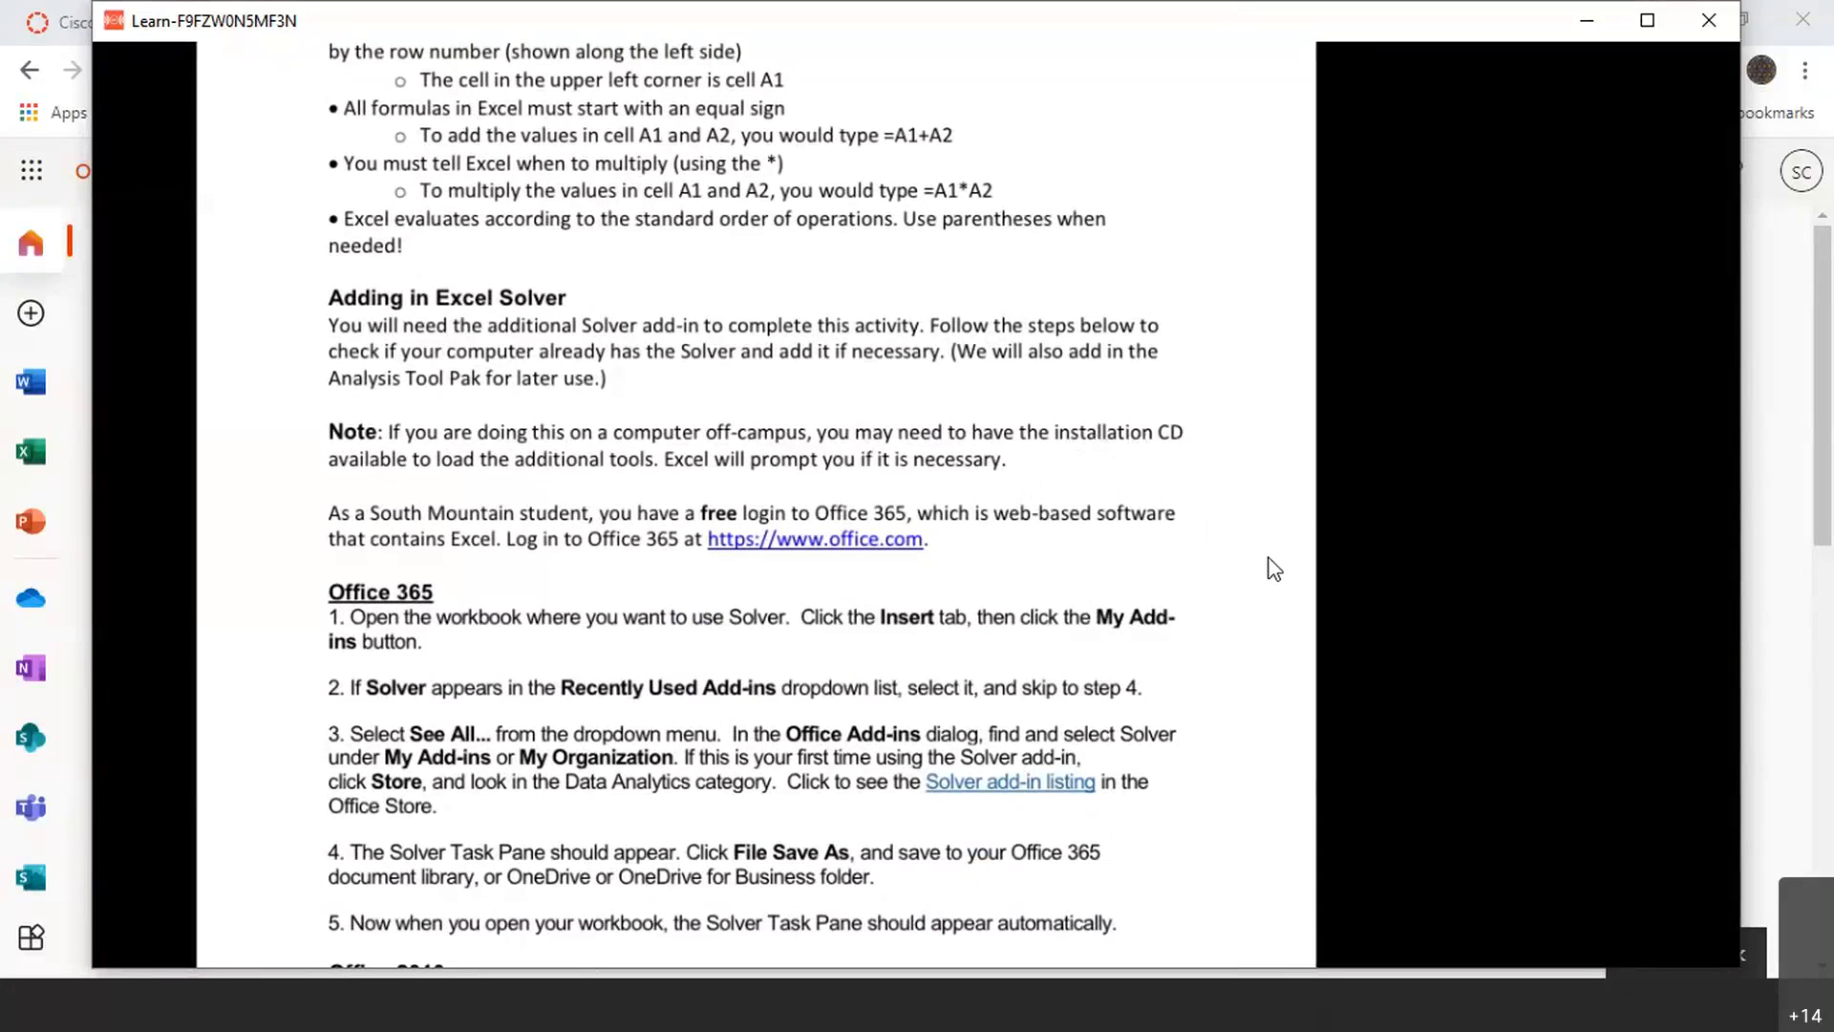
Open the MAT218 Linear Programming Examples in Excel workbook from Office 365 and display its Cogs & Sprockets sheet
scroll(1274, 569, "down", 2)
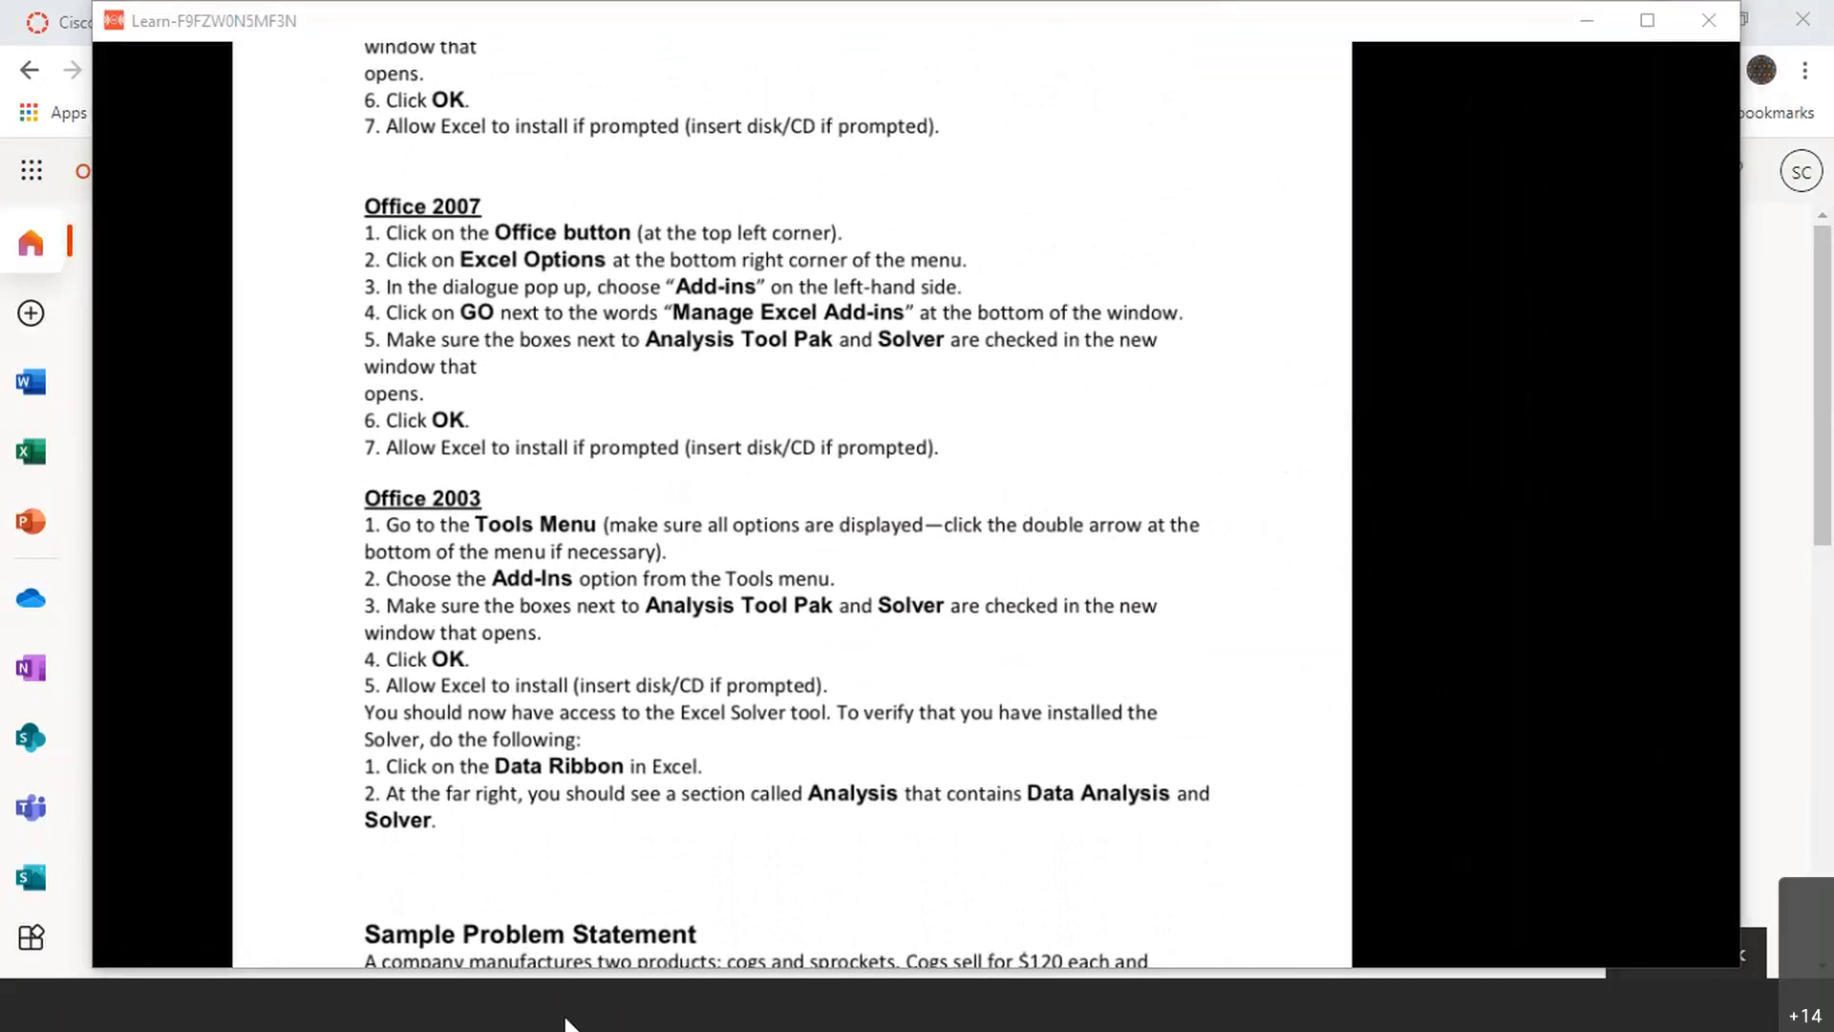
left_click(1586, 21)
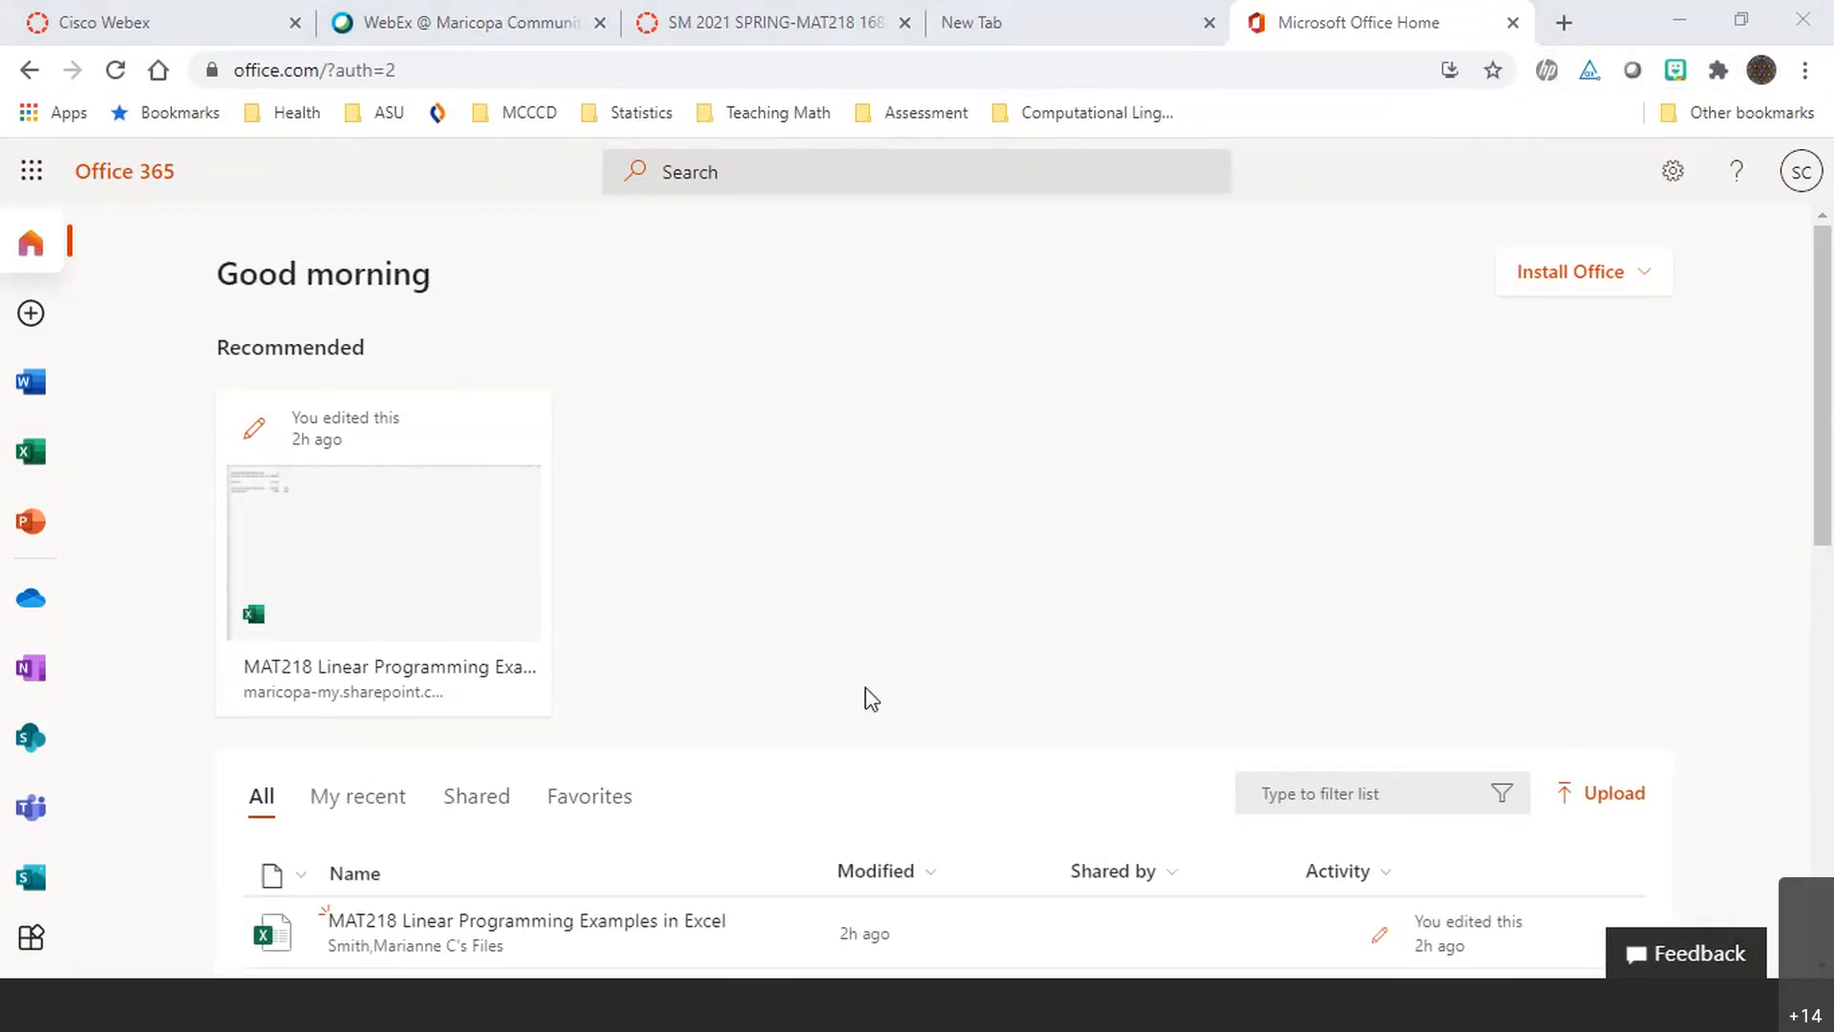
left_click(343, 583)
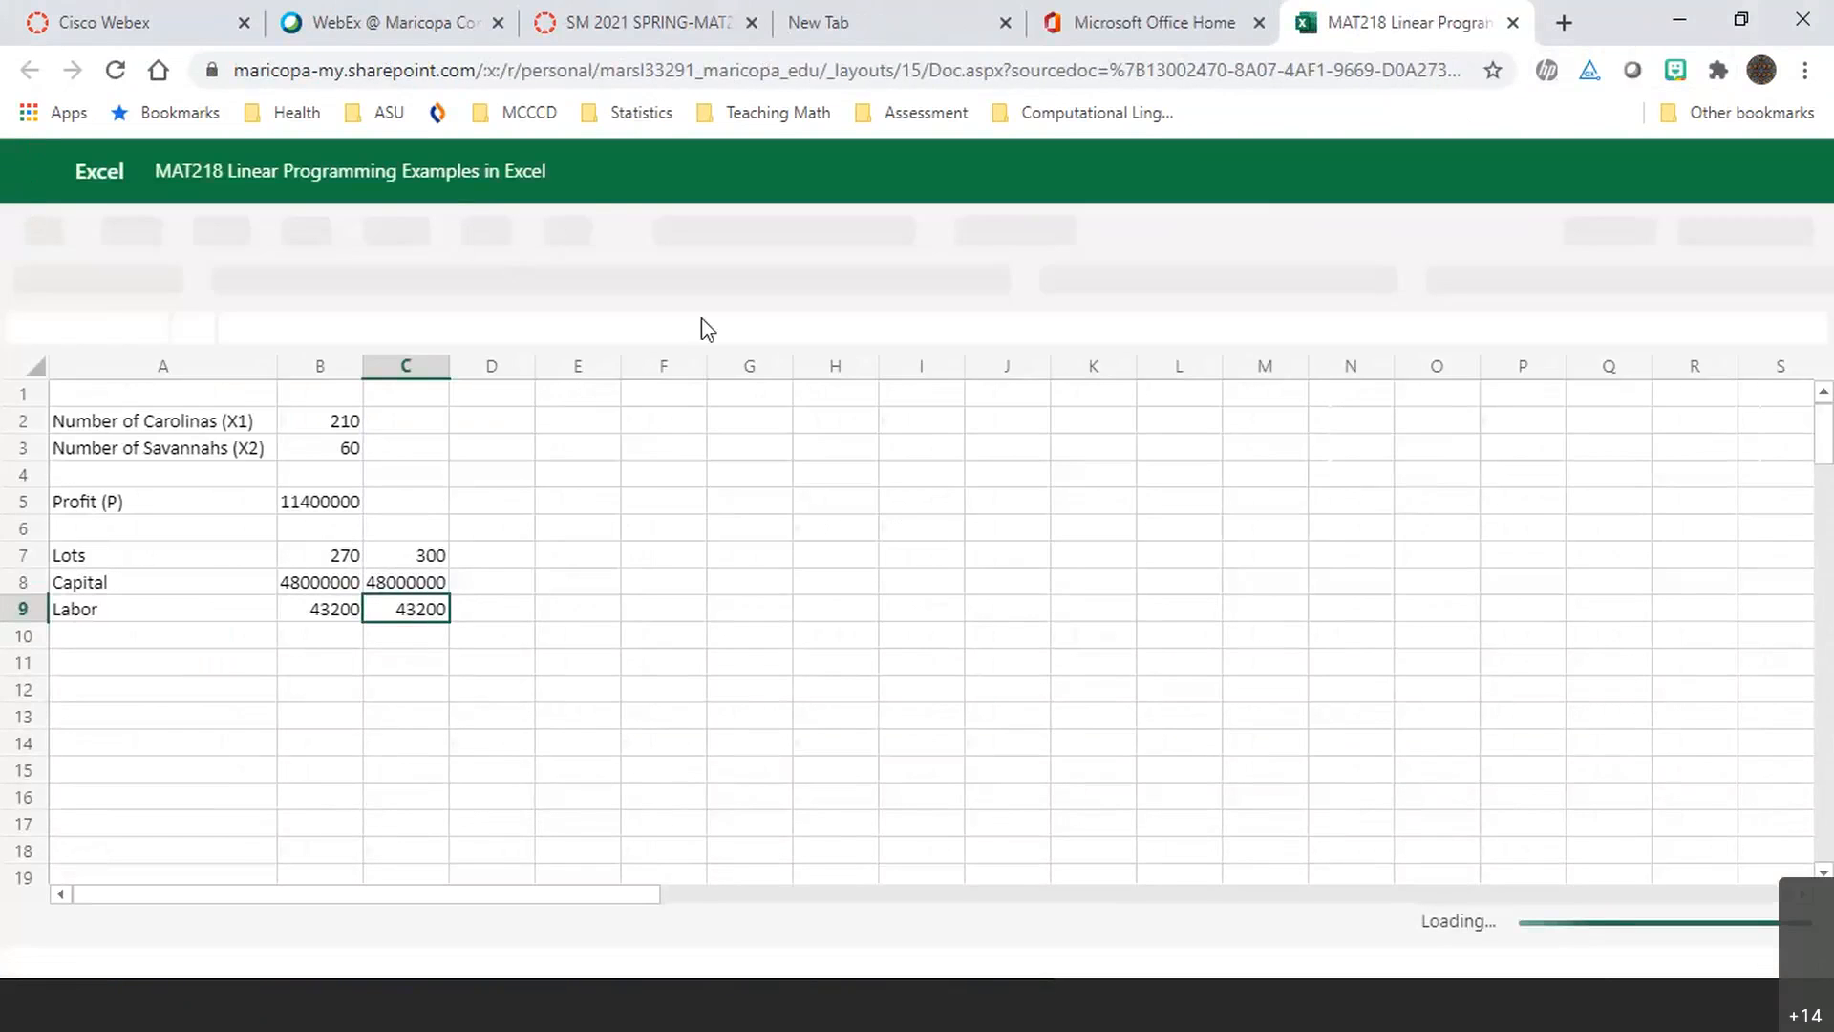
left_click(1513, 23)
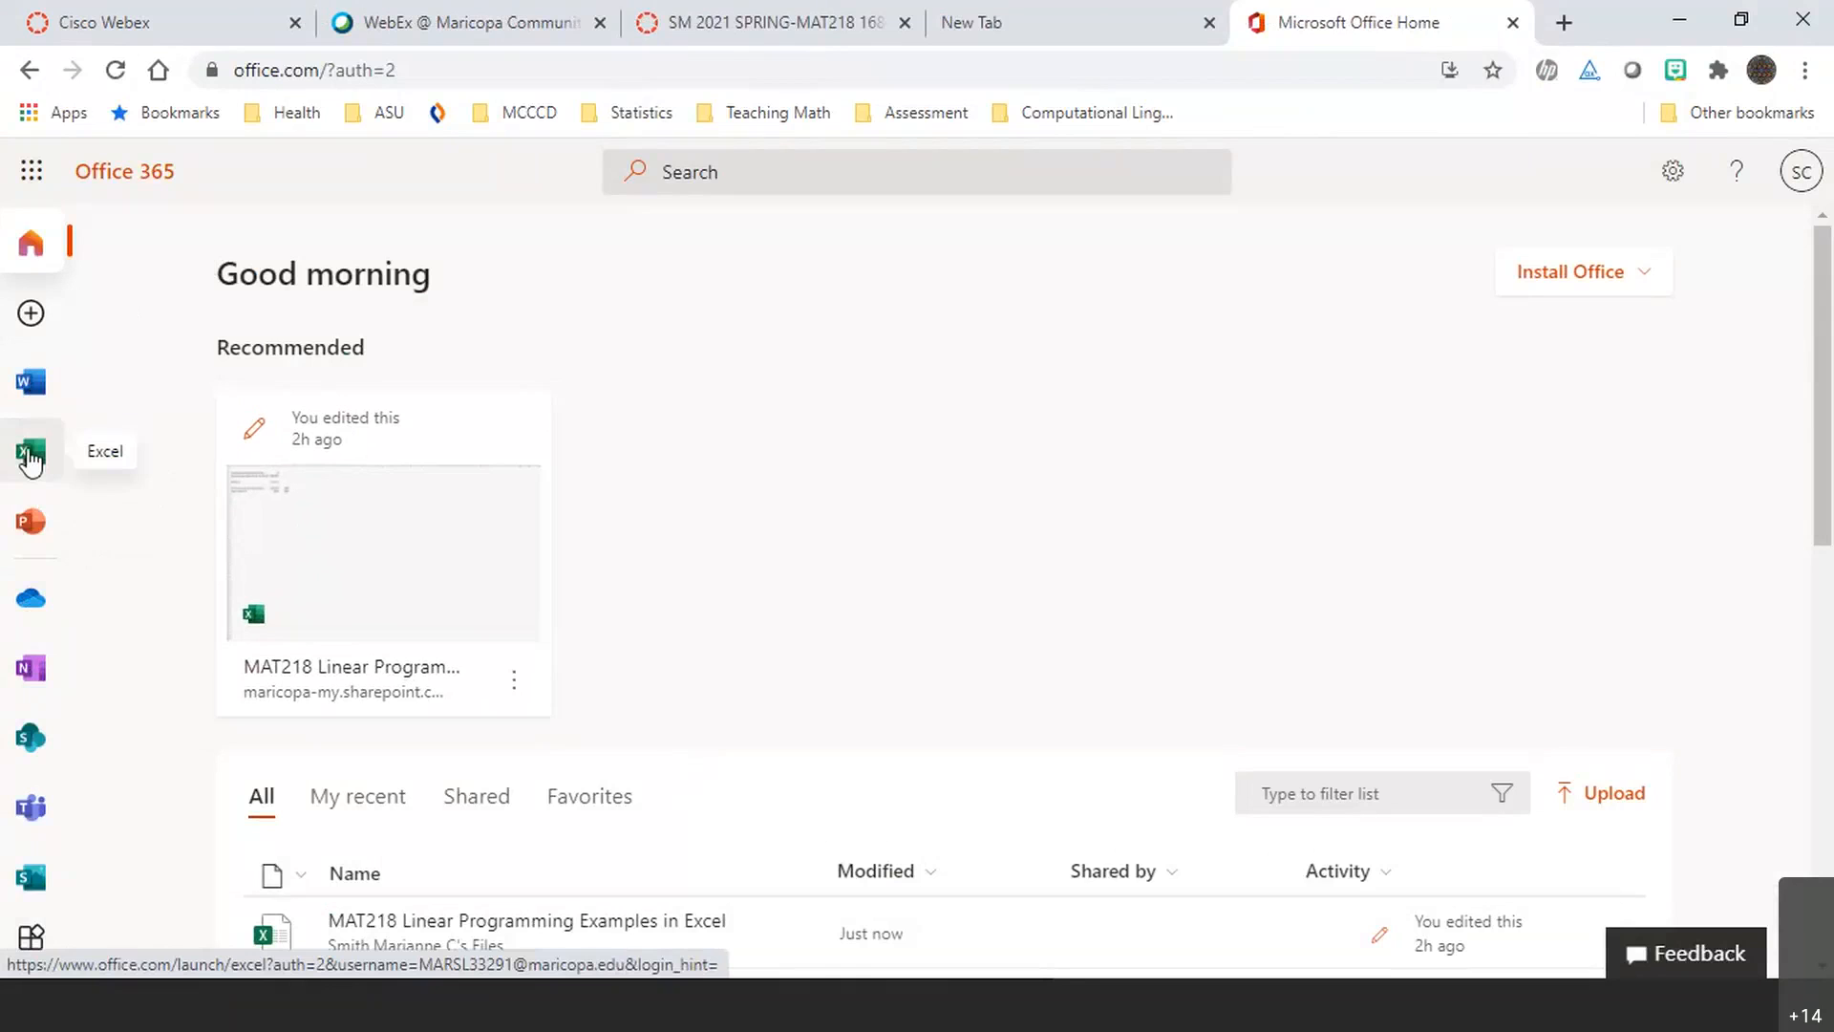
left_click(399, 557)
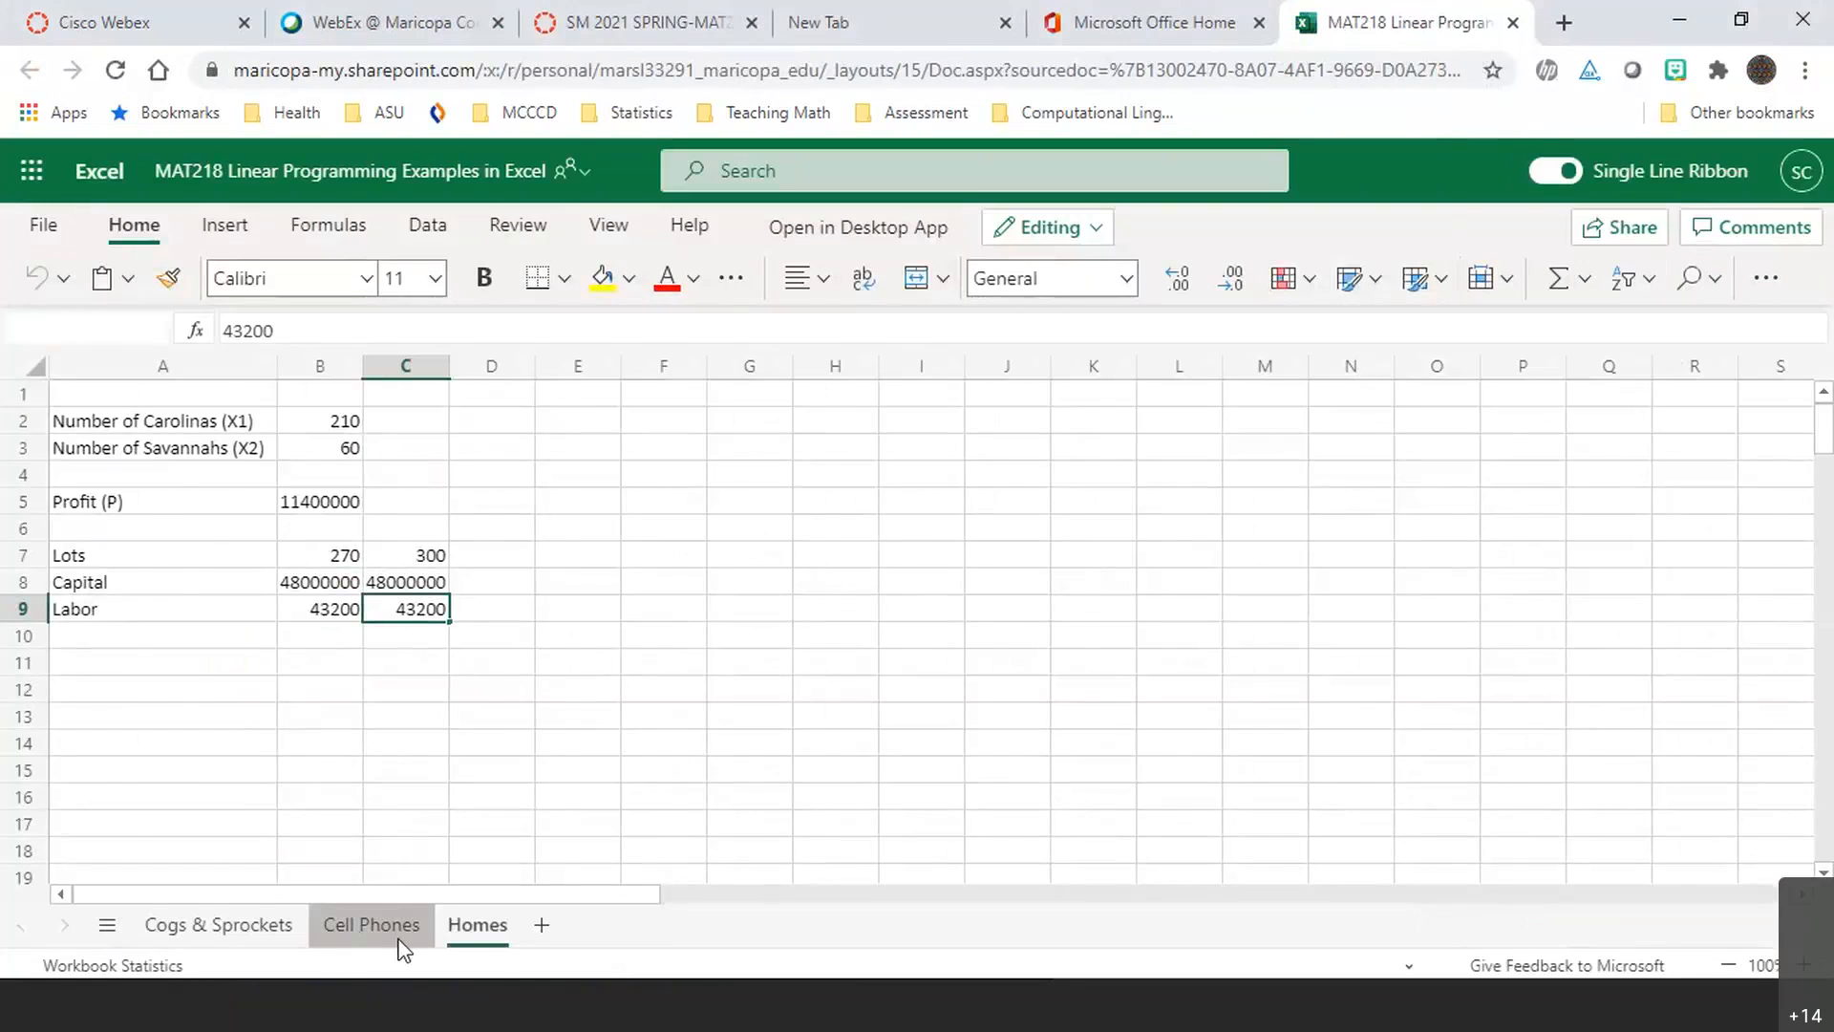
left_click(399, 946)
left_click(287, 946)
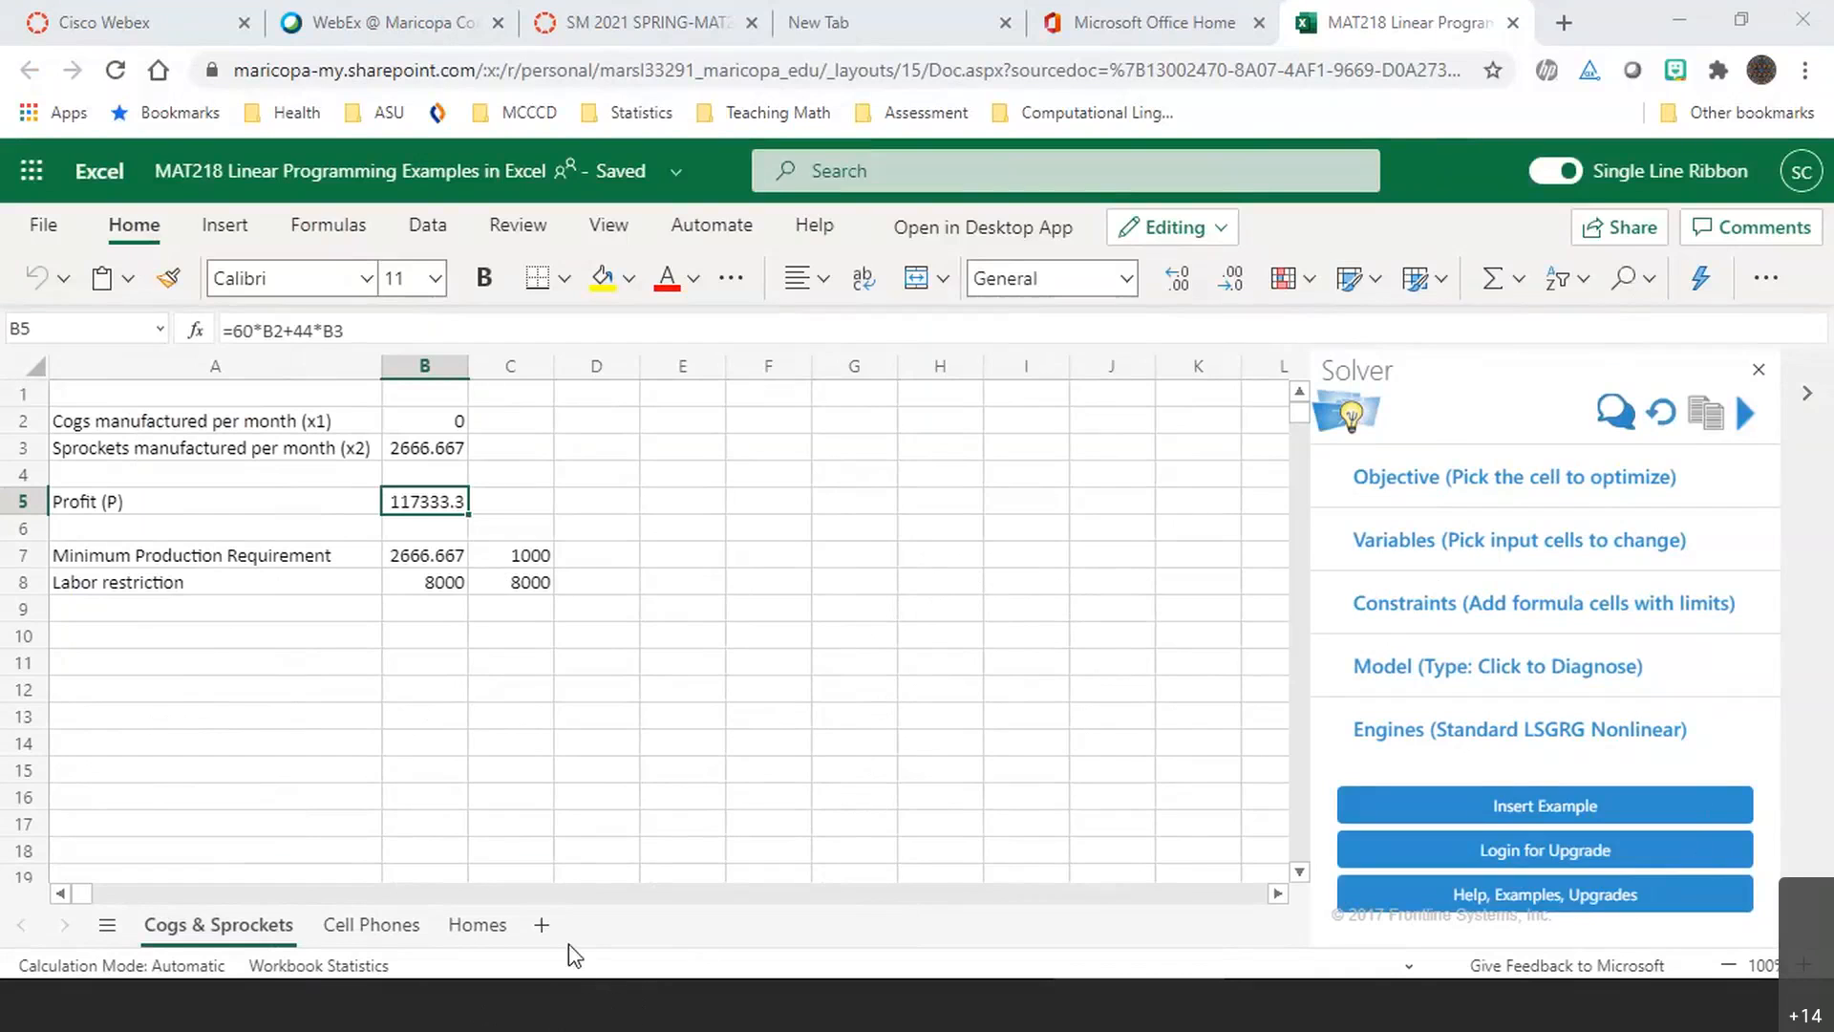
Switch to the handout and read the cogs and sprockets sample problem statement, then return to the workbook
key("alt+Tab")
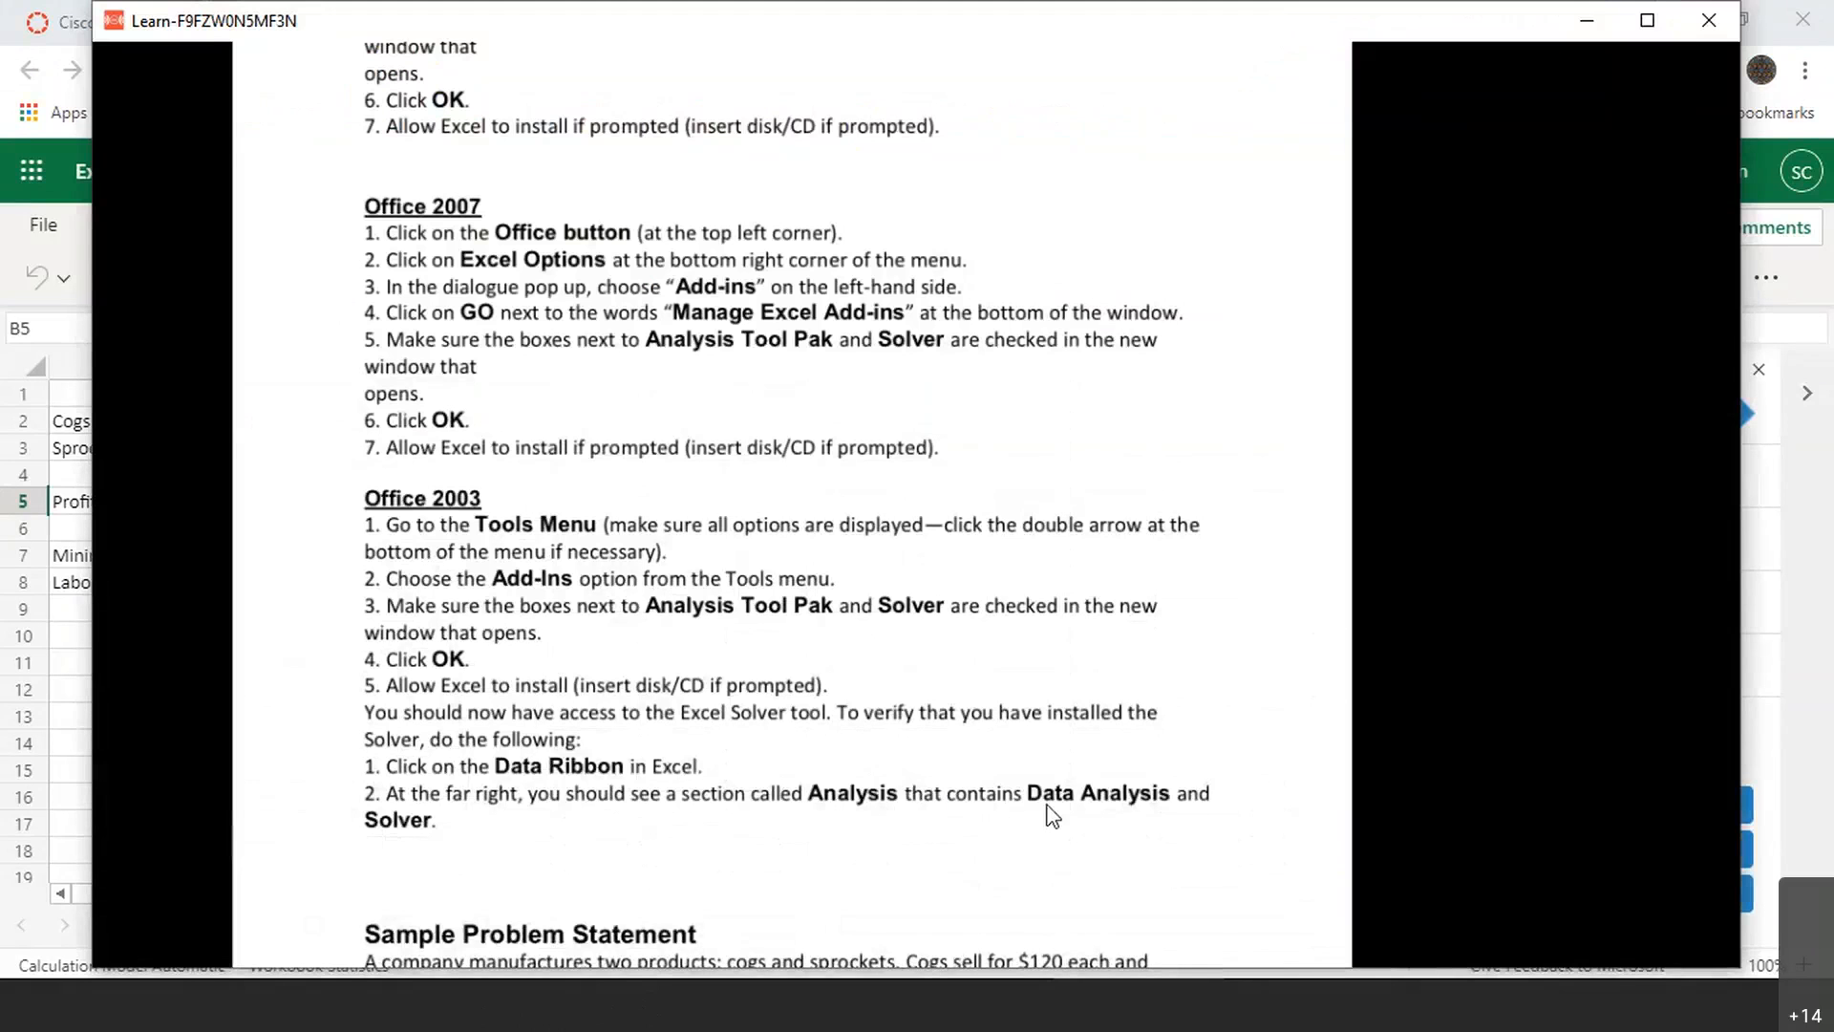
scroll(1052, 814, "down", 3)
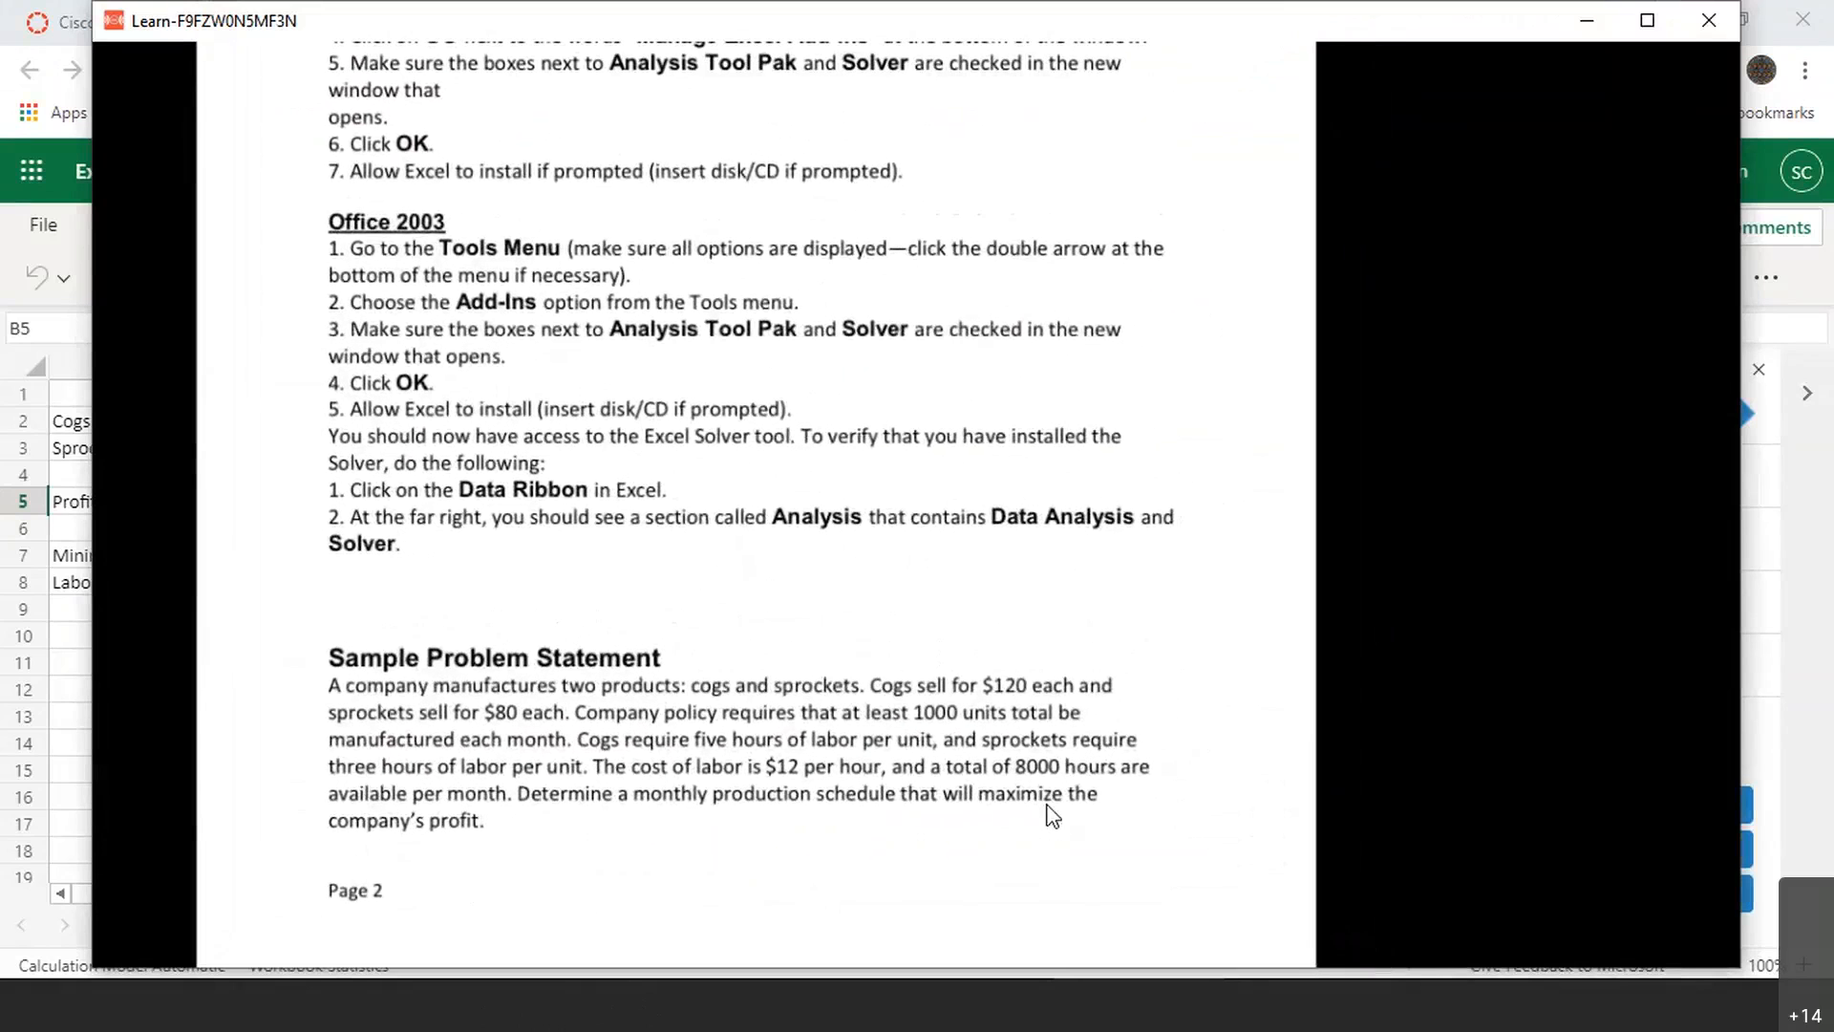
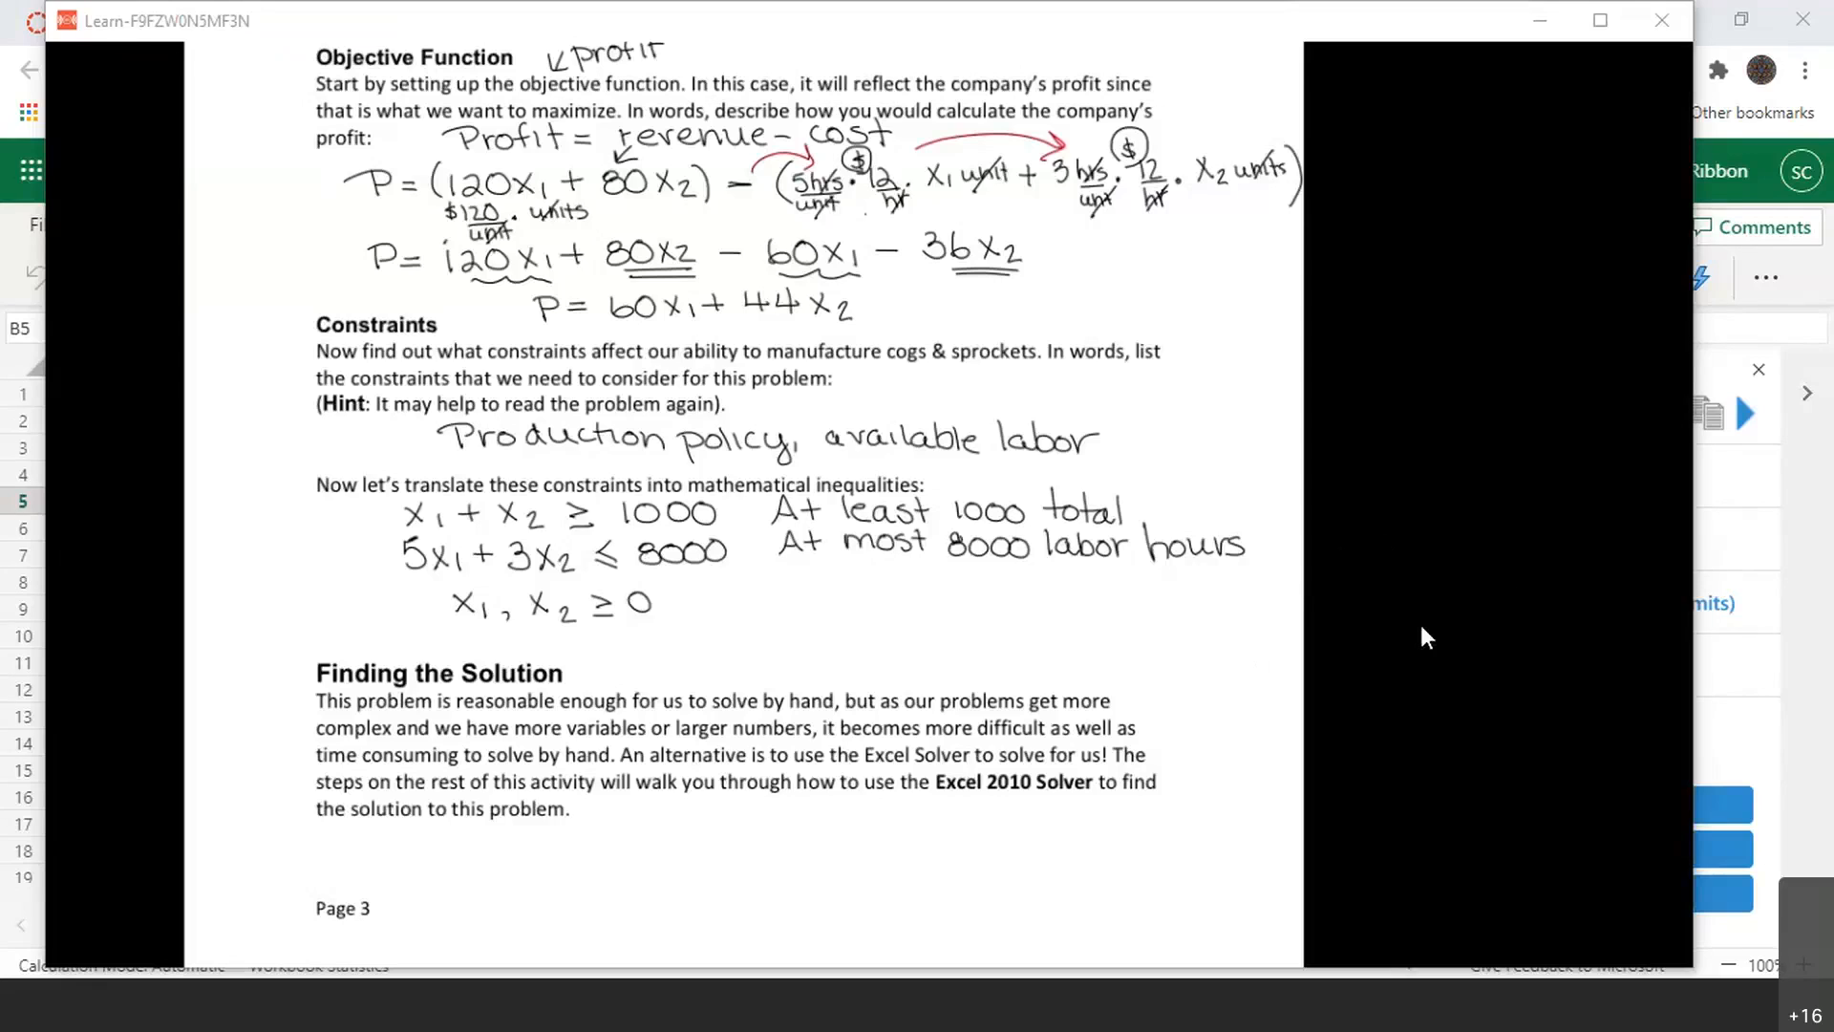
left_click(1544, 21)
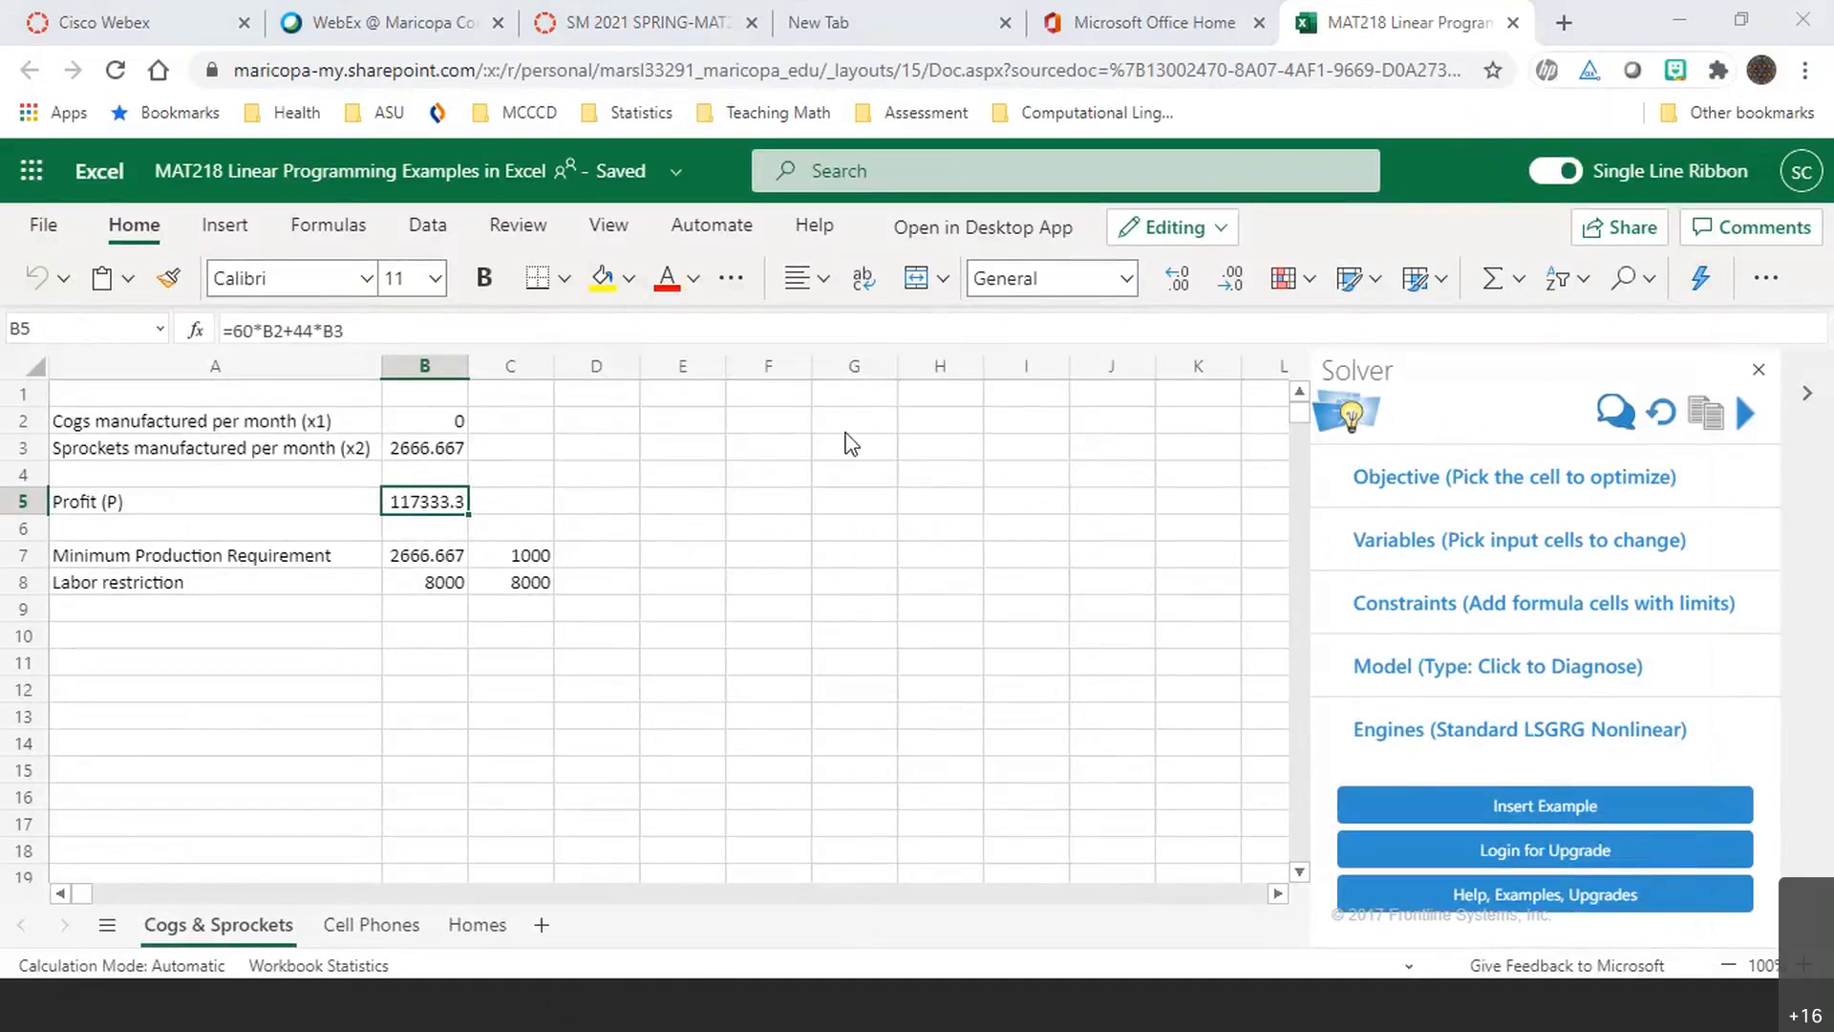
Clear the monthly quantities of cogs in cell B2 and sprockets in cell B3
left_click(420, 449)
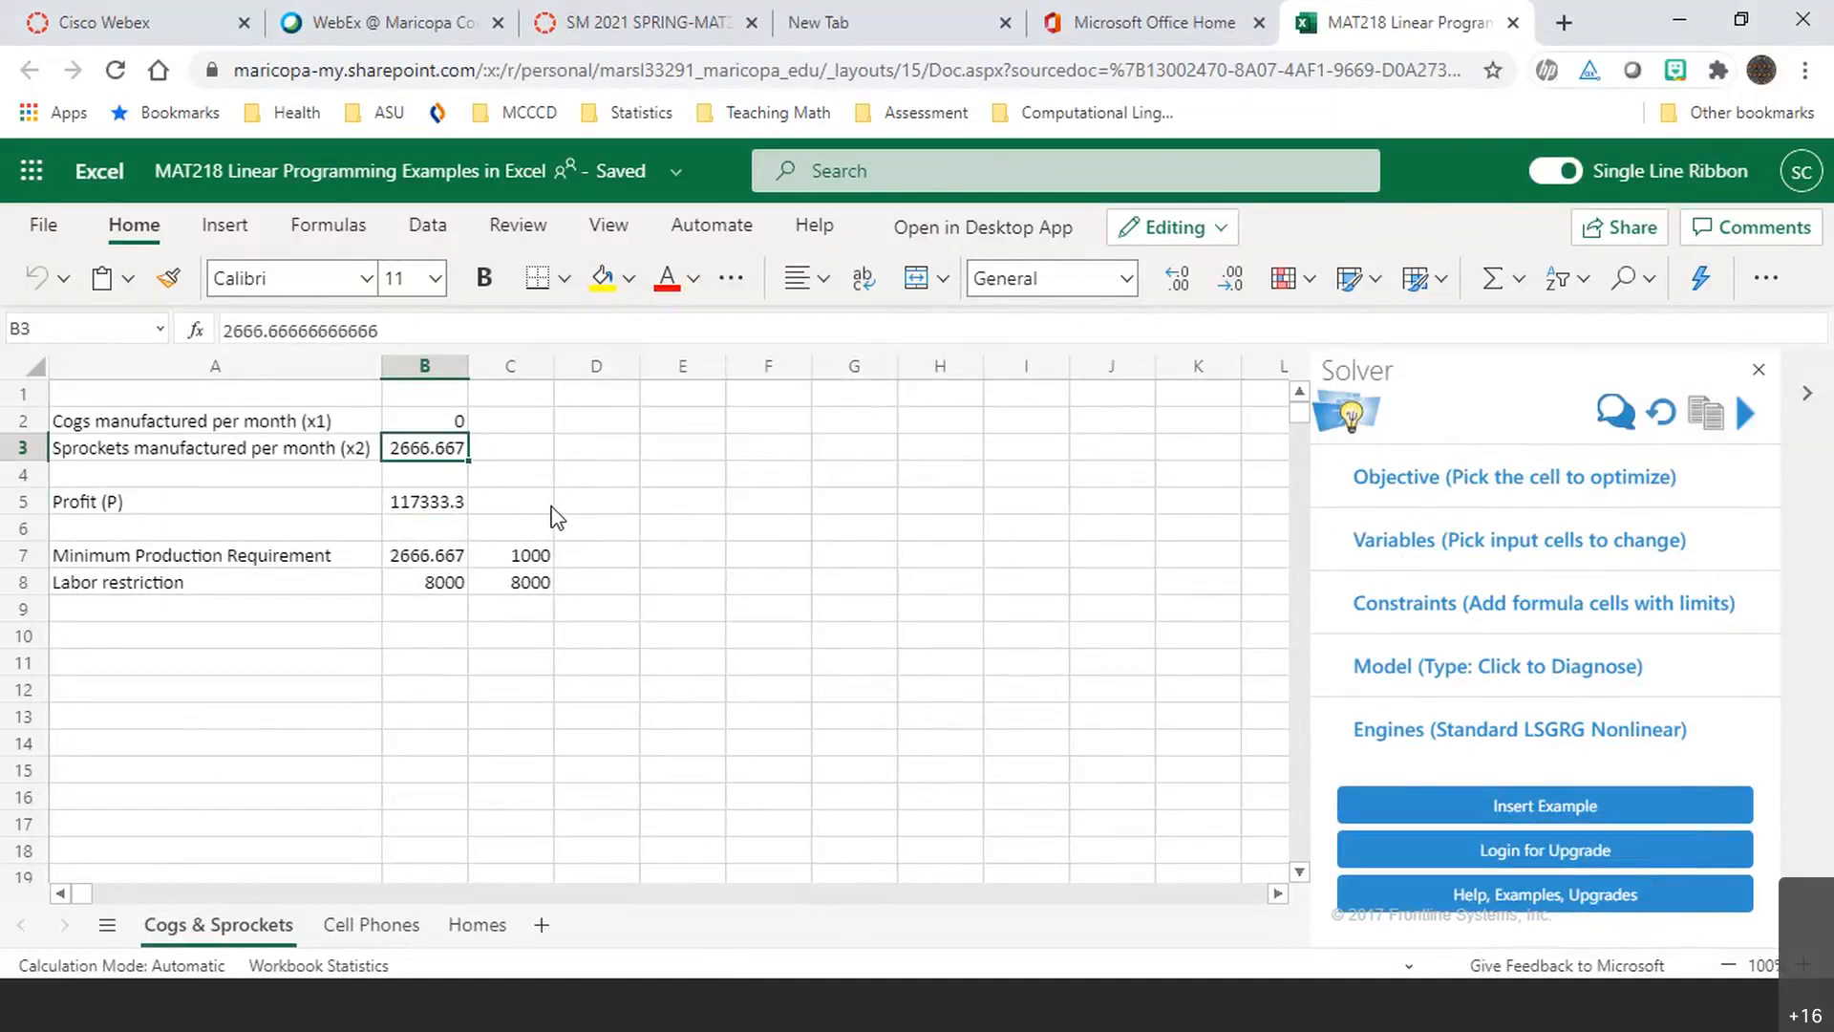
key("Delete")
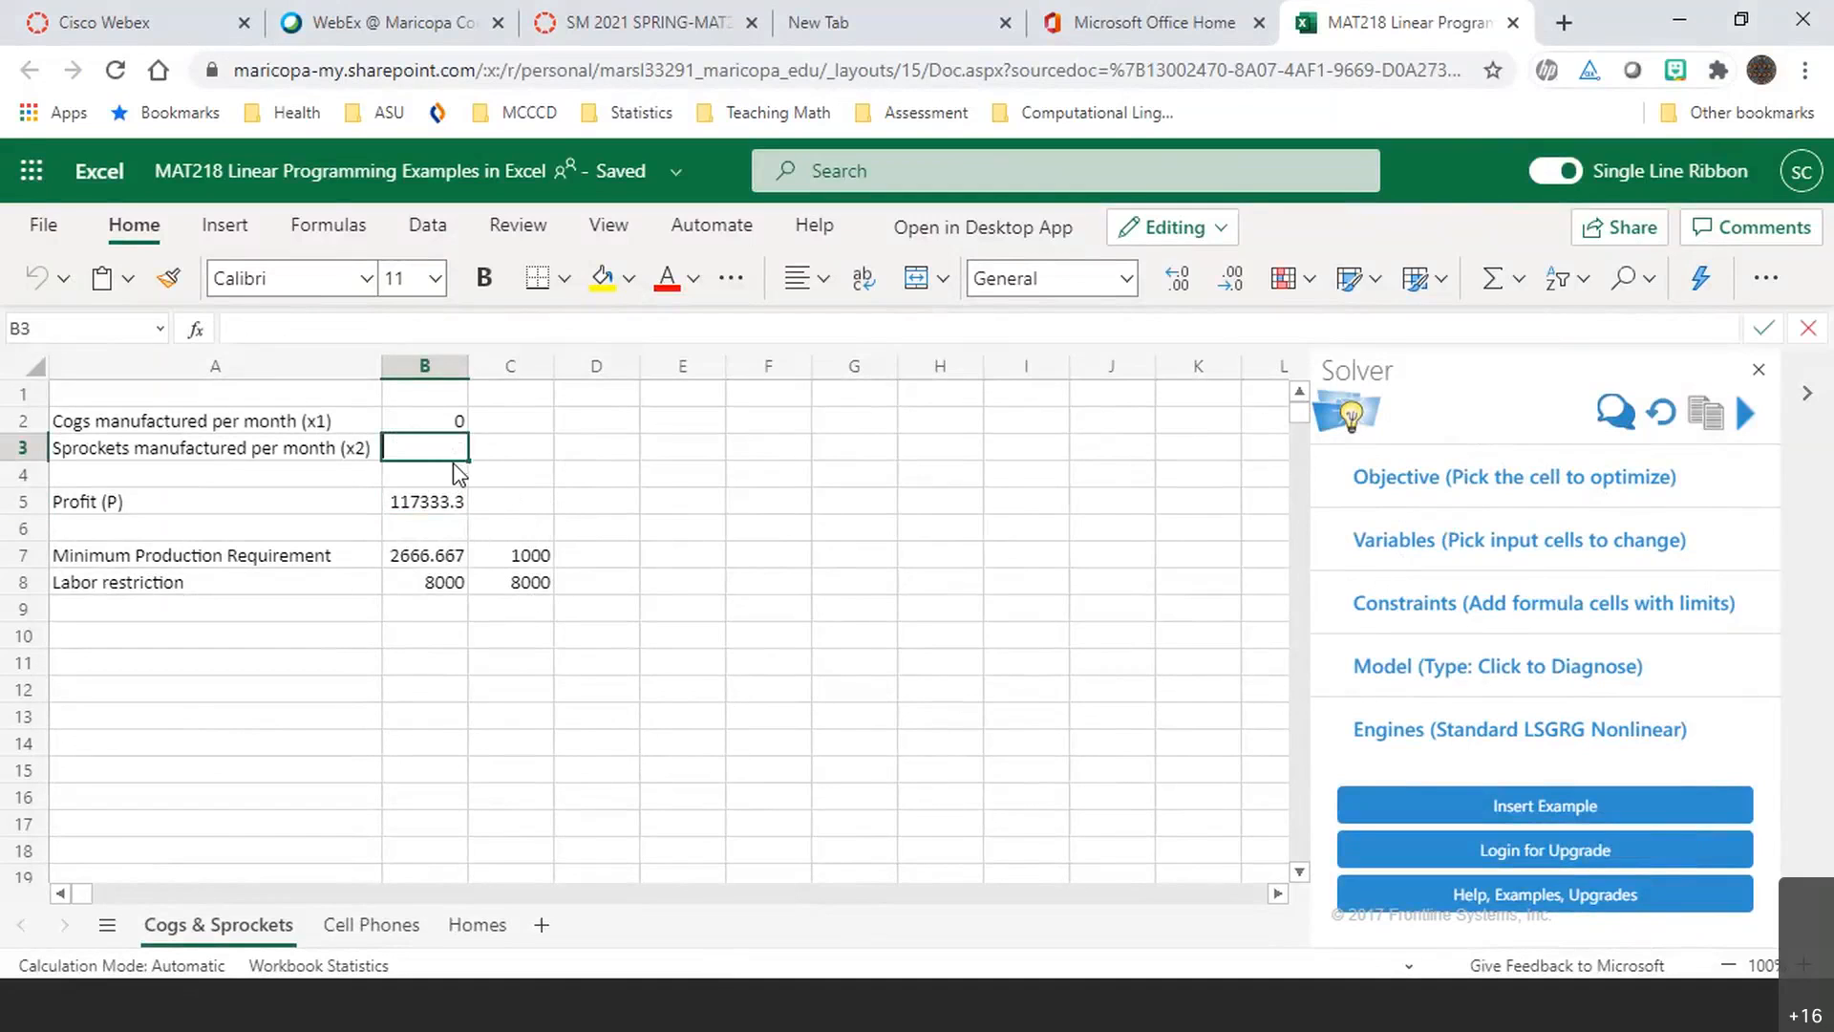
left_click(465, 504)
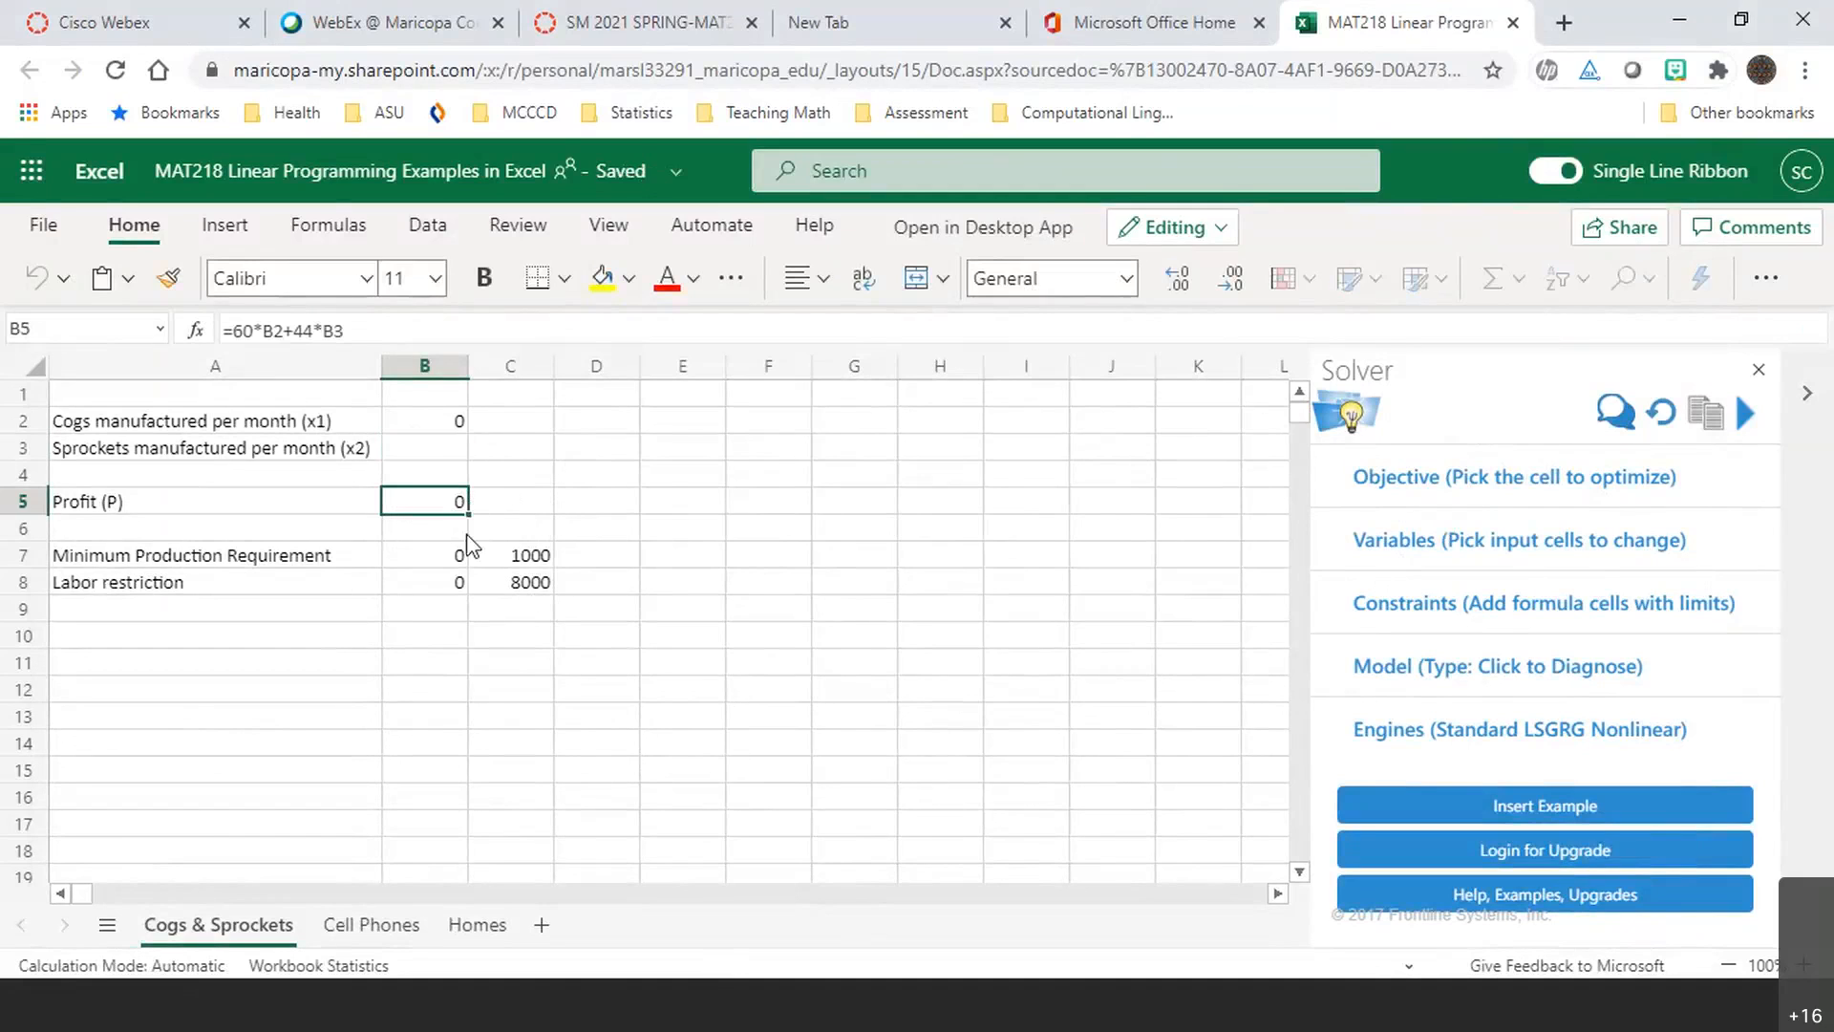
left_click(535, 559)
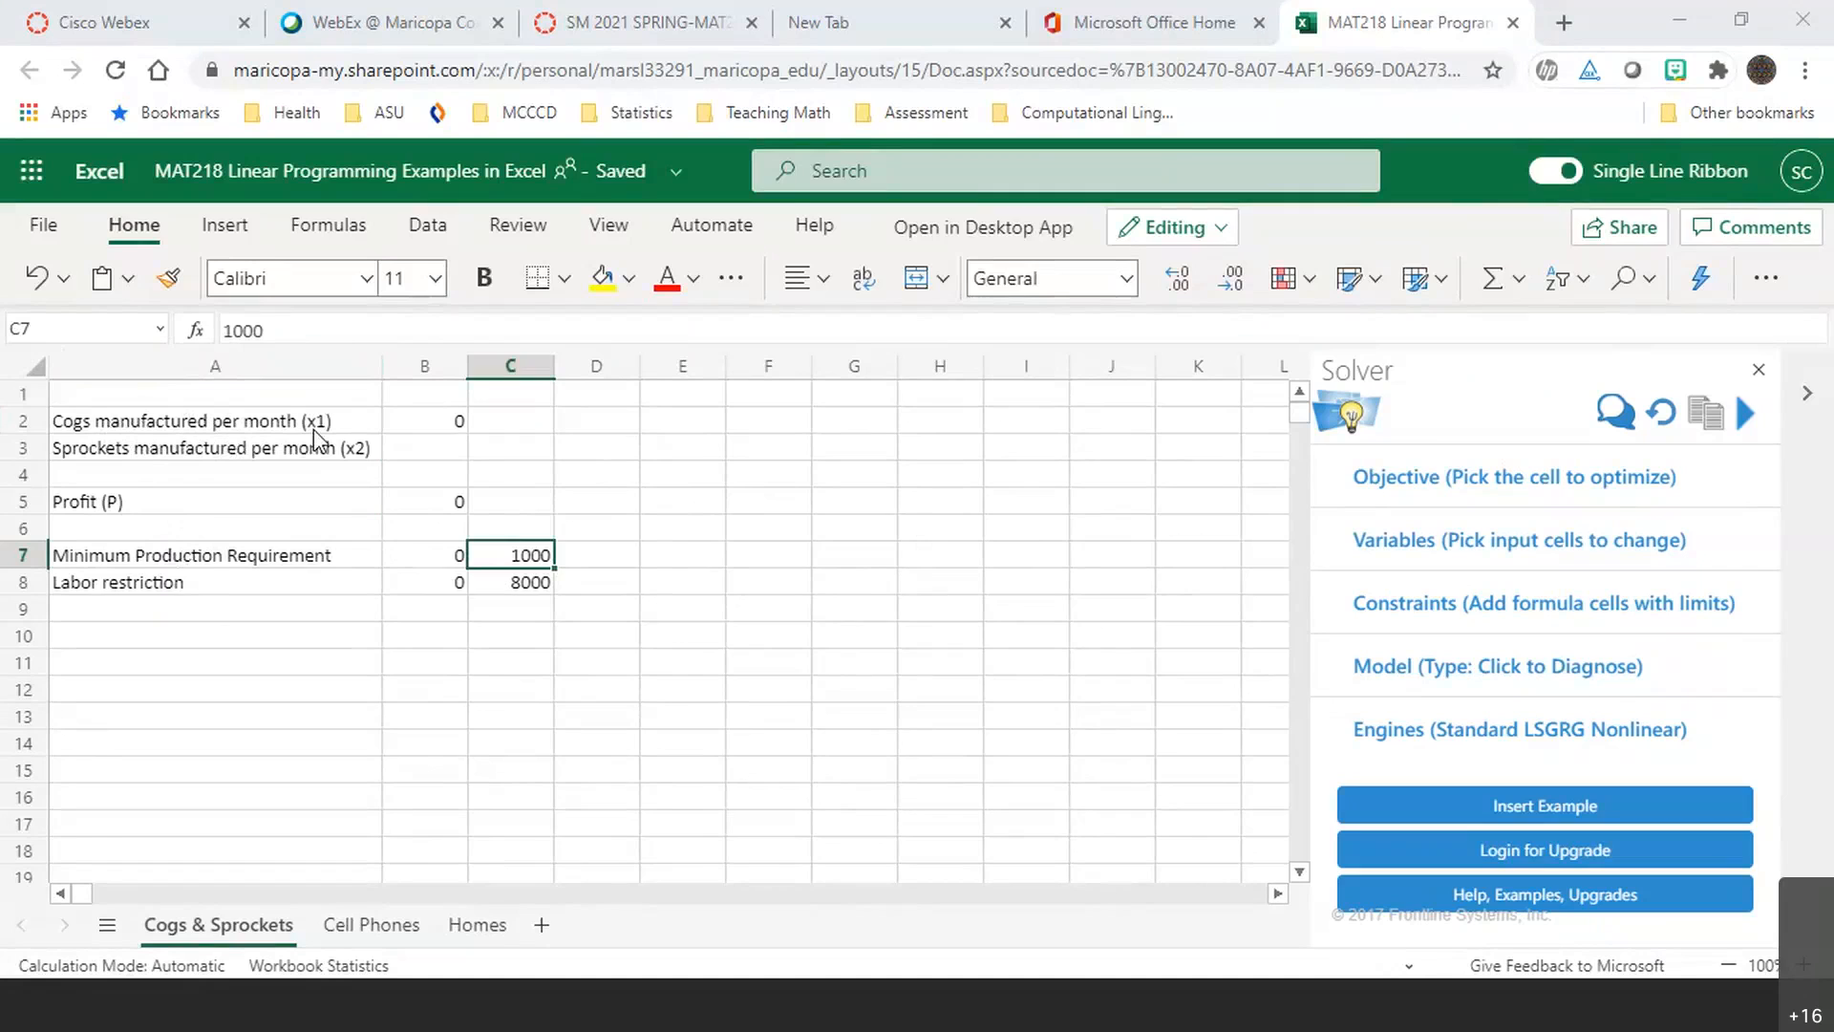
left_click(465, 432)
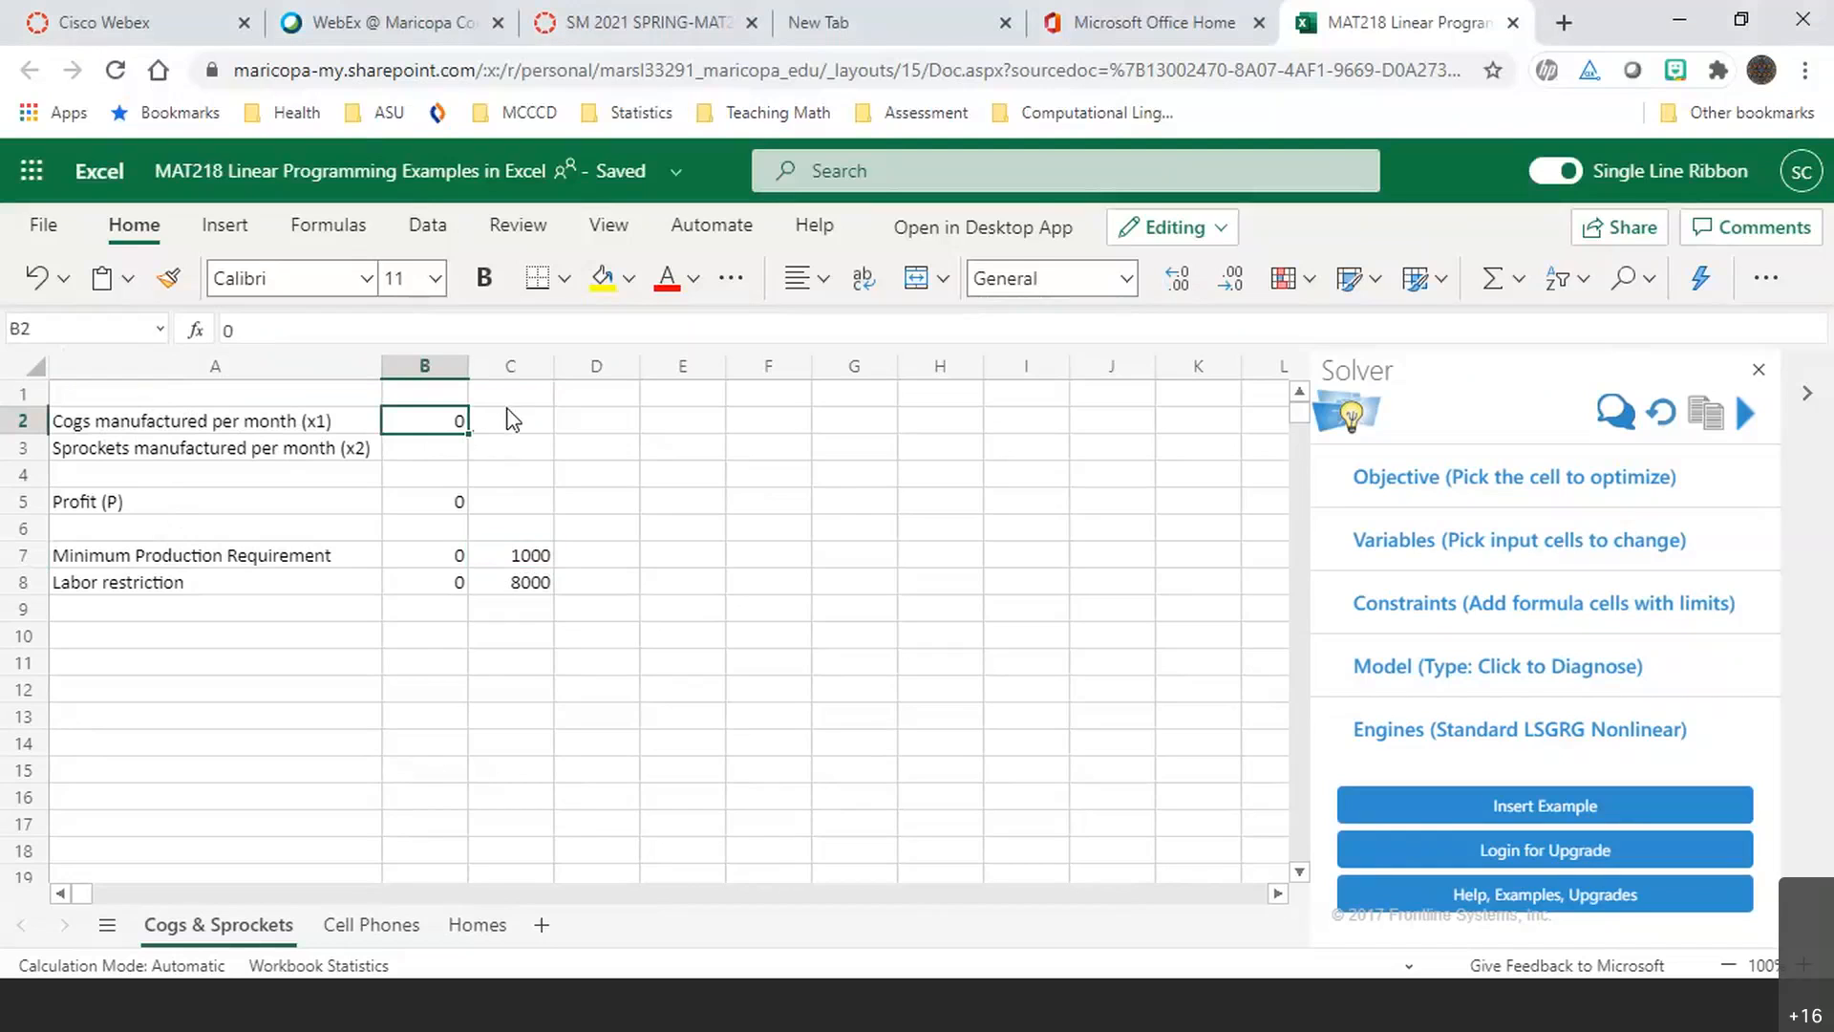
key("BackSpace")
key("Return")
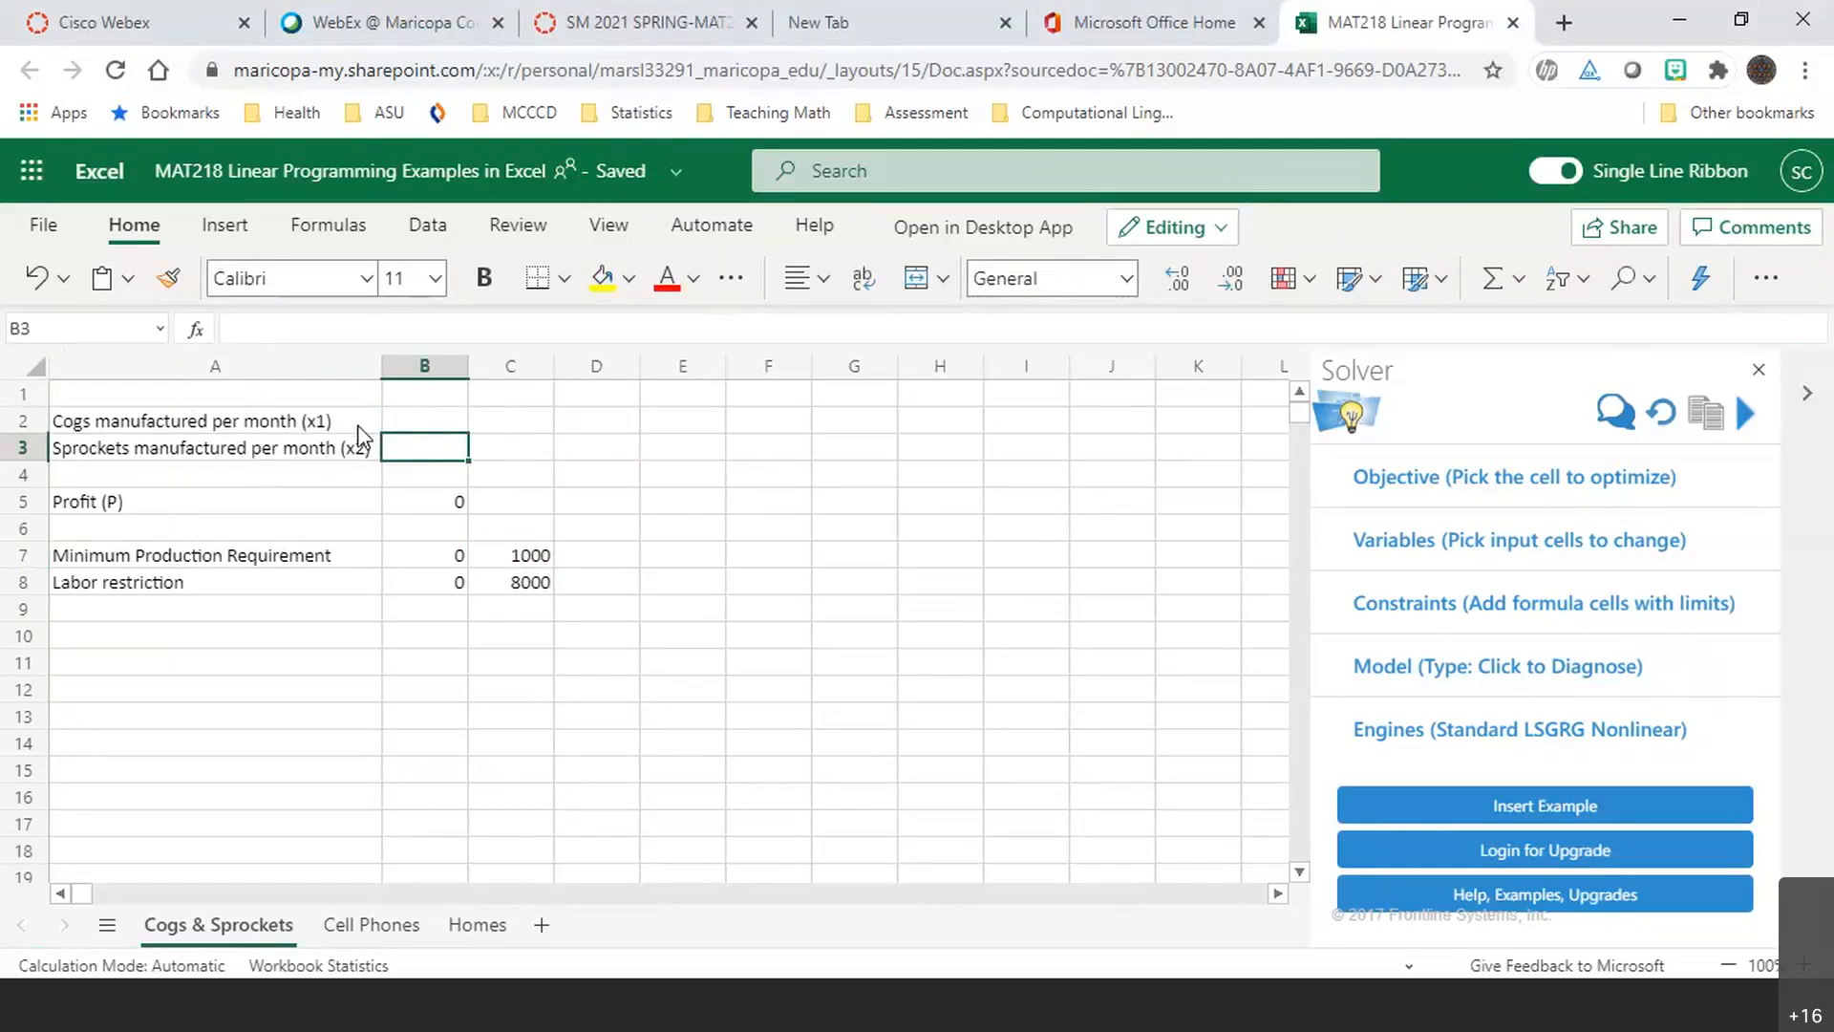
left_click(436, 420)
left_click(432, 449)
left_click(142, 505)
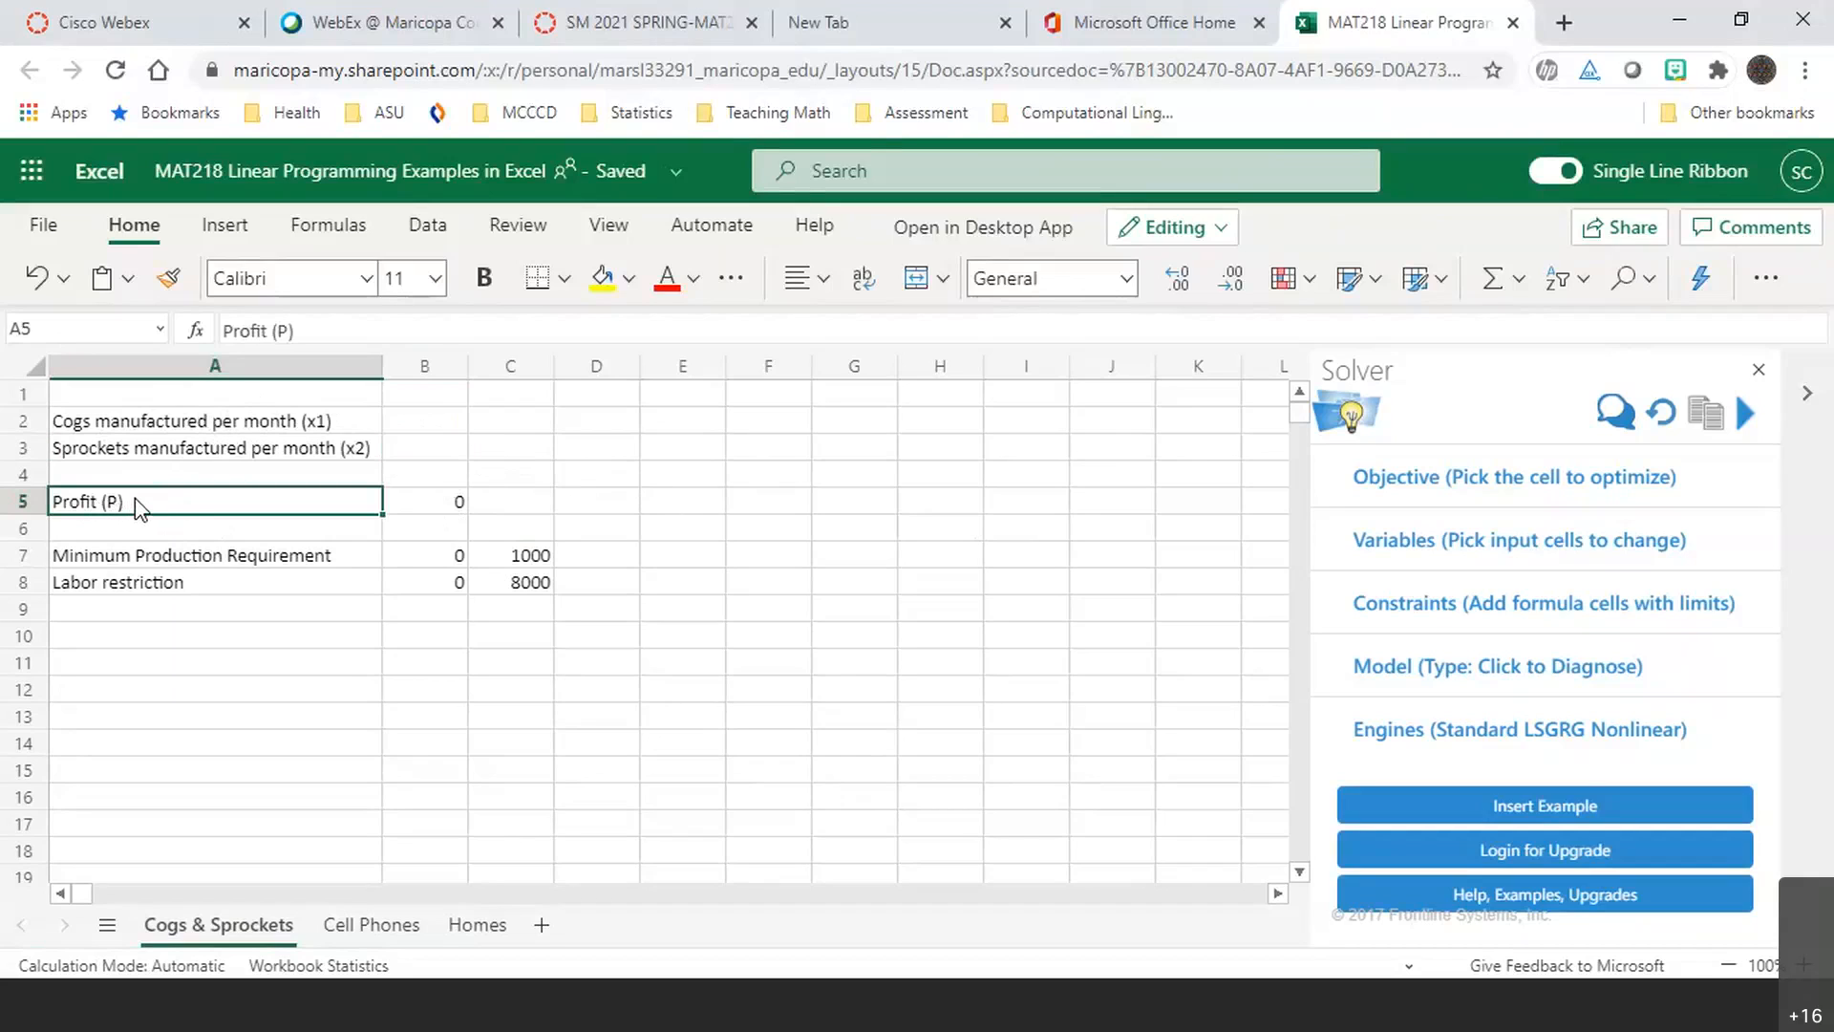
Delete the formulas for profit in B5, the minimum production requirement in B7 and the labor restriction in B8
left_click(441, 510)
key("BackSpace")
left_click(450, 554)
key("BackSpace")
left_click(446, 584)
key("BackSpace")
Check the objective function in the handout and enter the profit formula =60*B2+44*B3 in cell B5
left_click(441, 509)
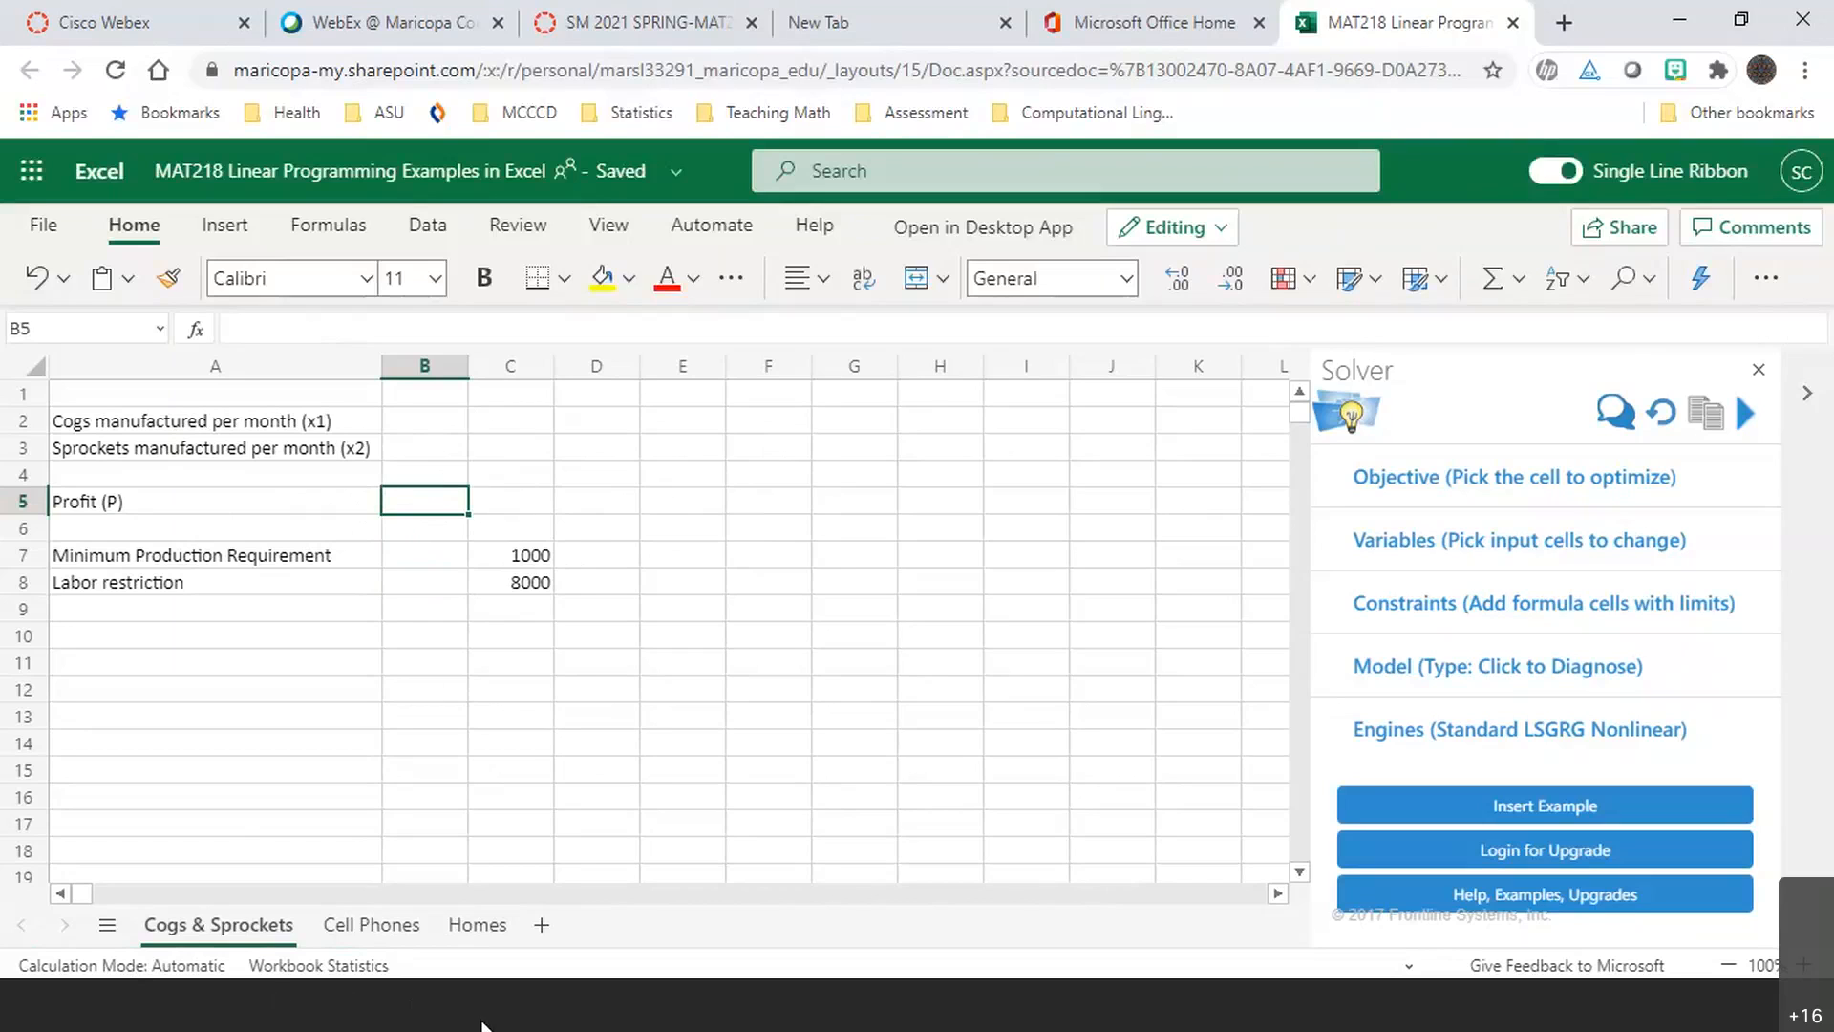
left_click(535, 1015)
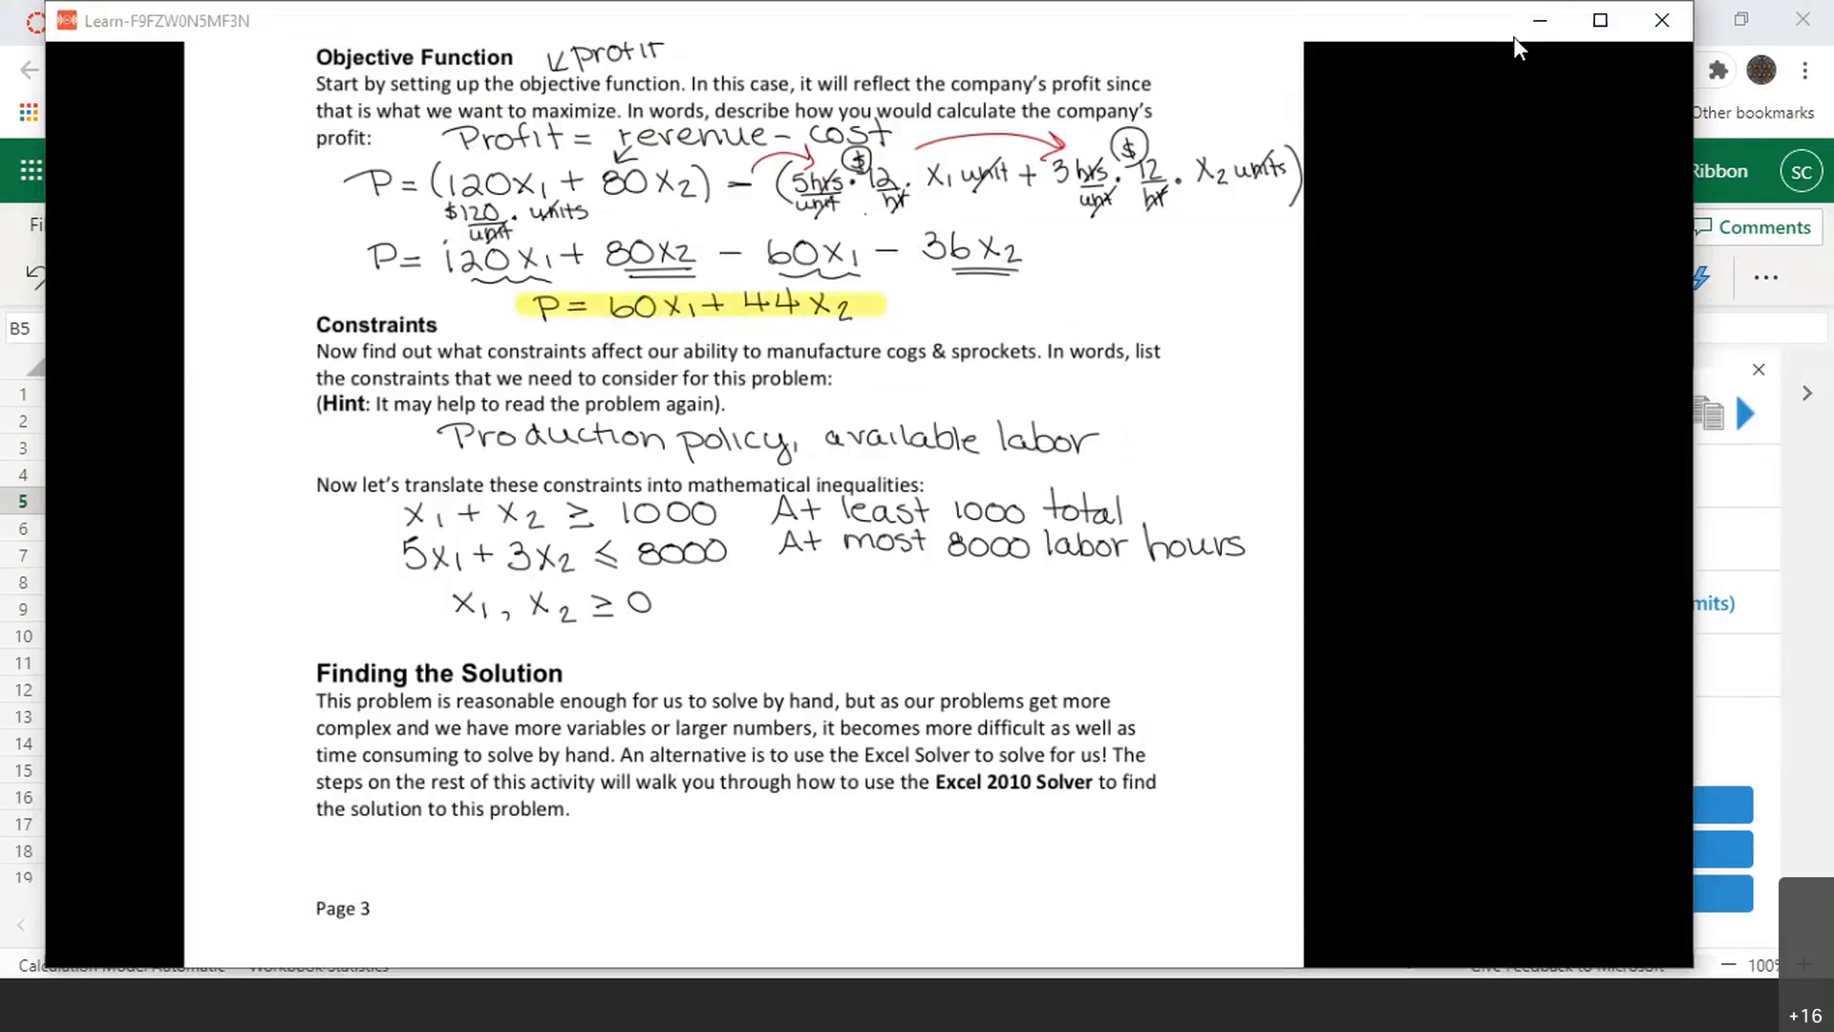
left_click(1554, 29)
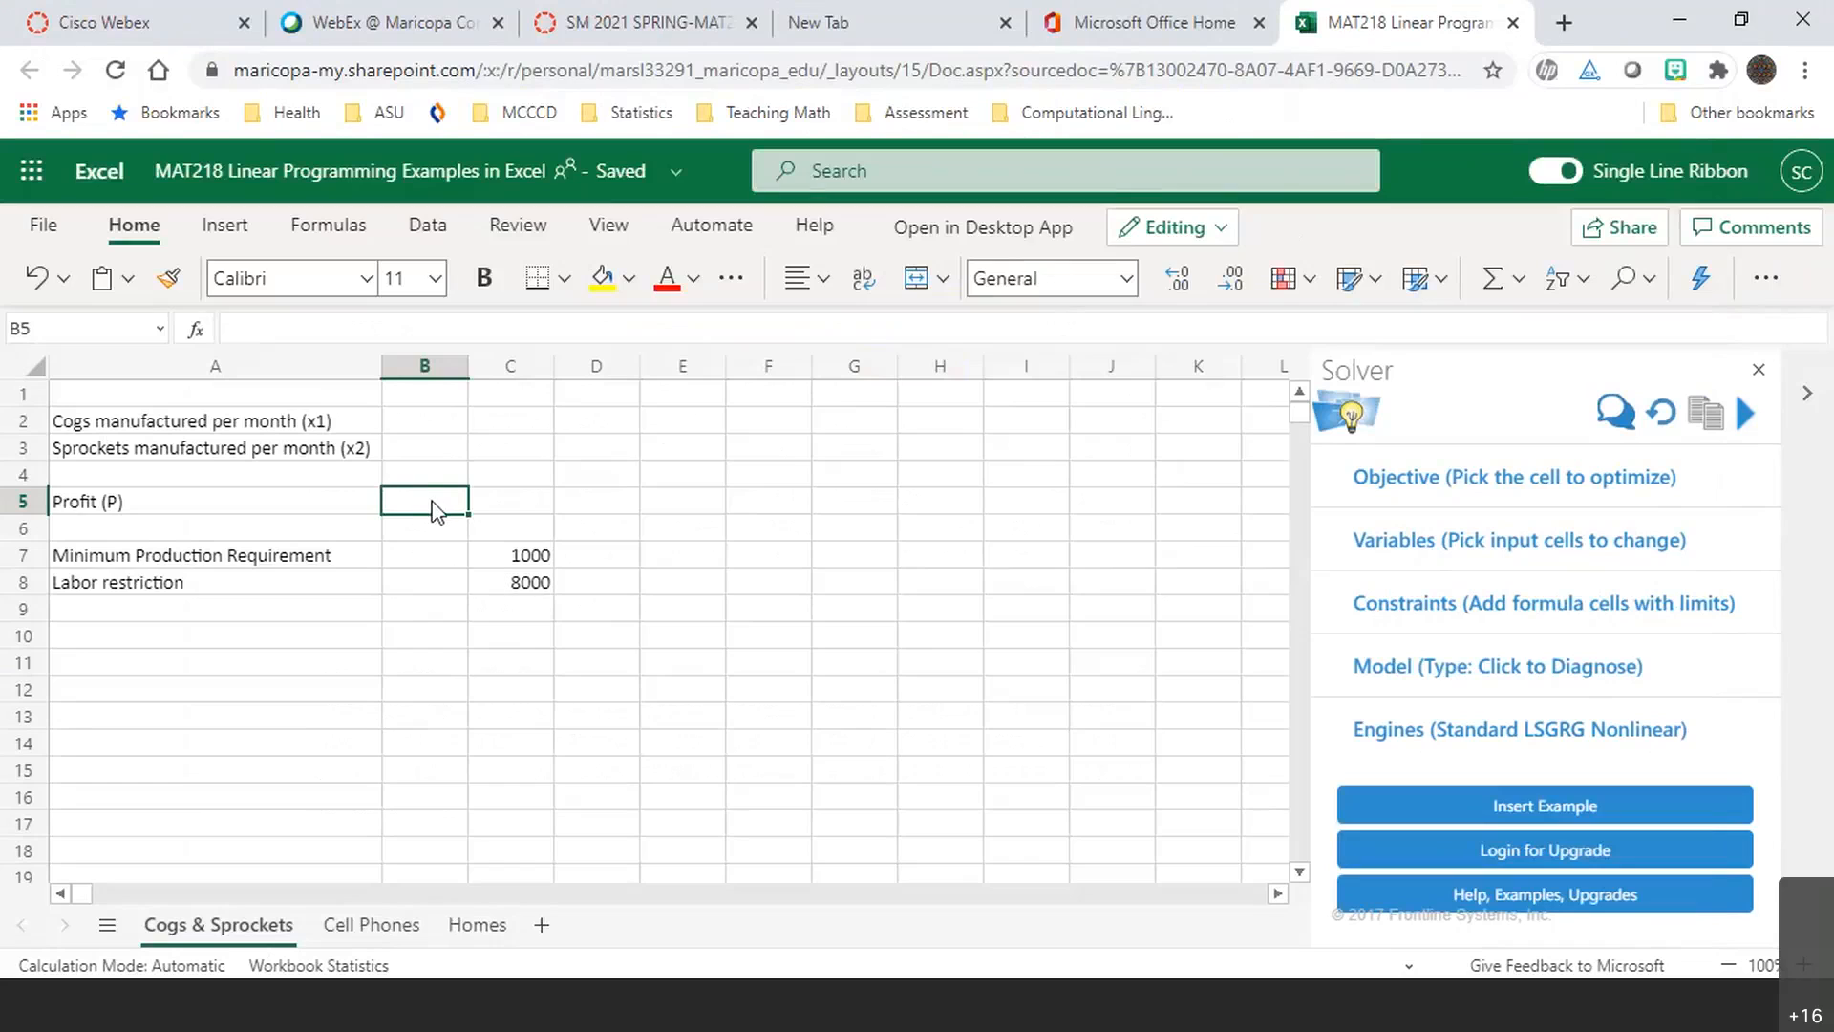
type("=")
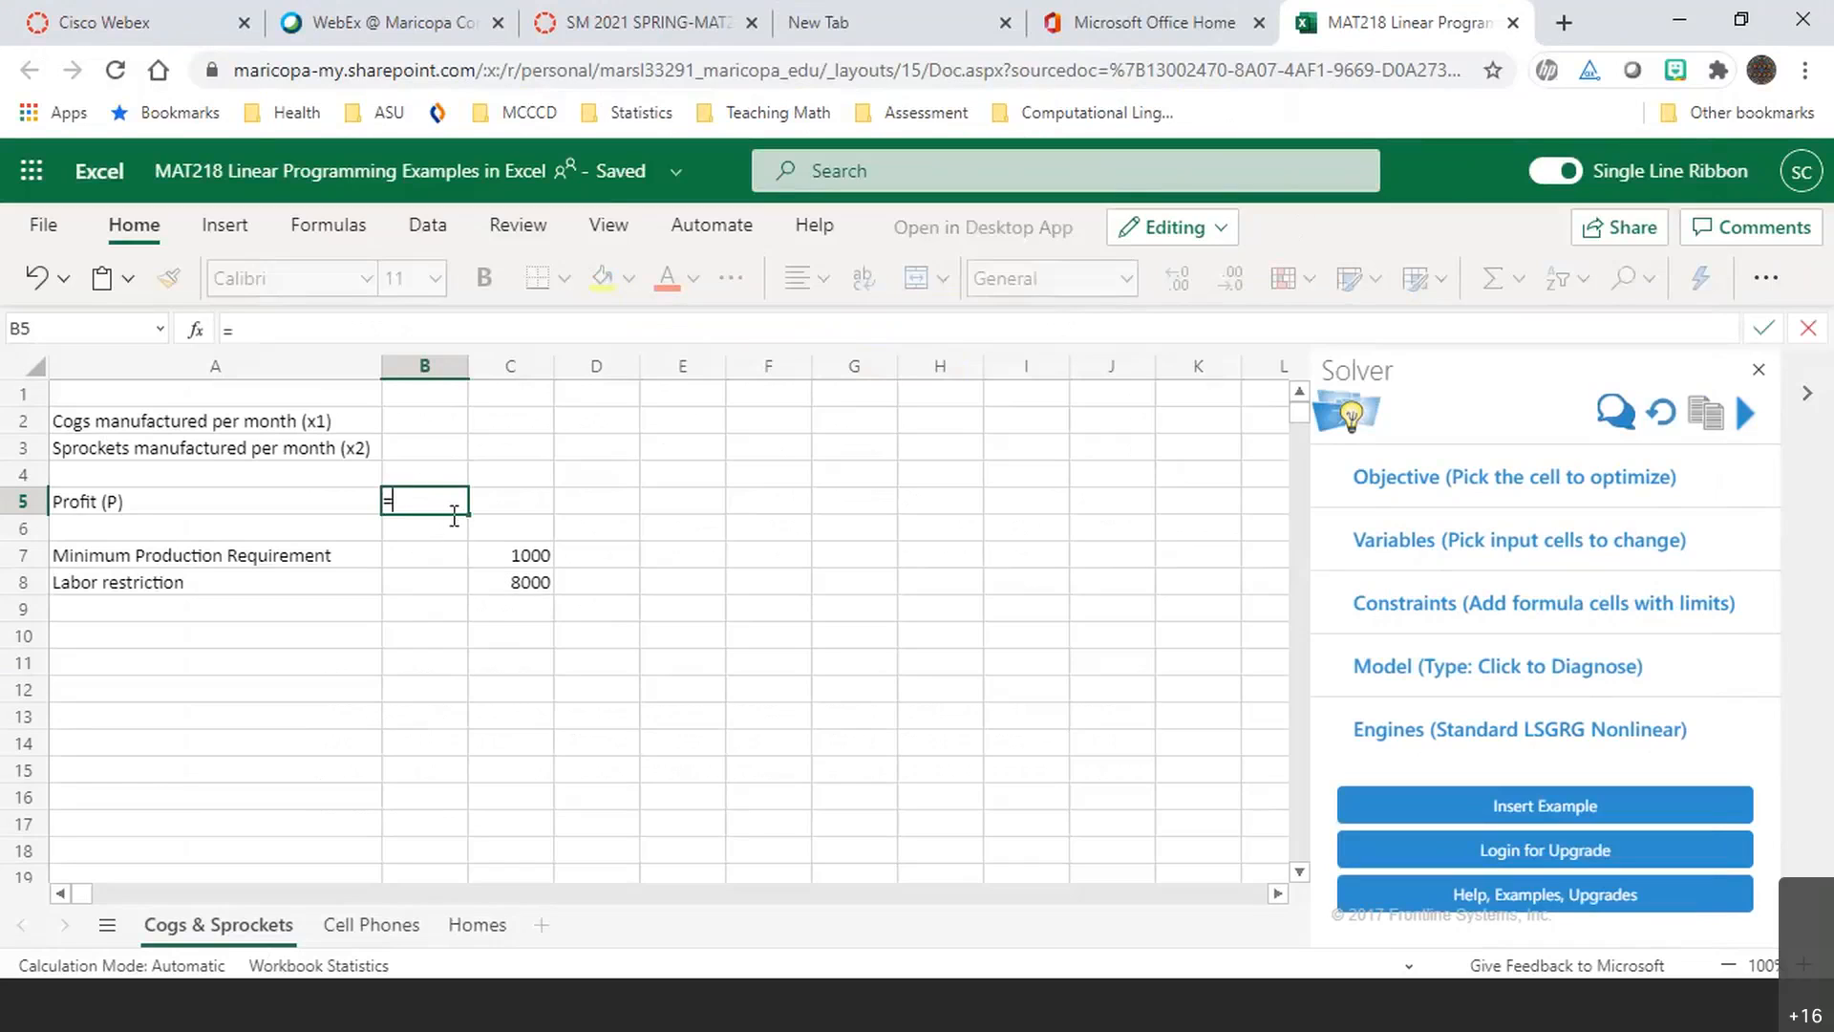
type("60*")
left_click(425, 425)
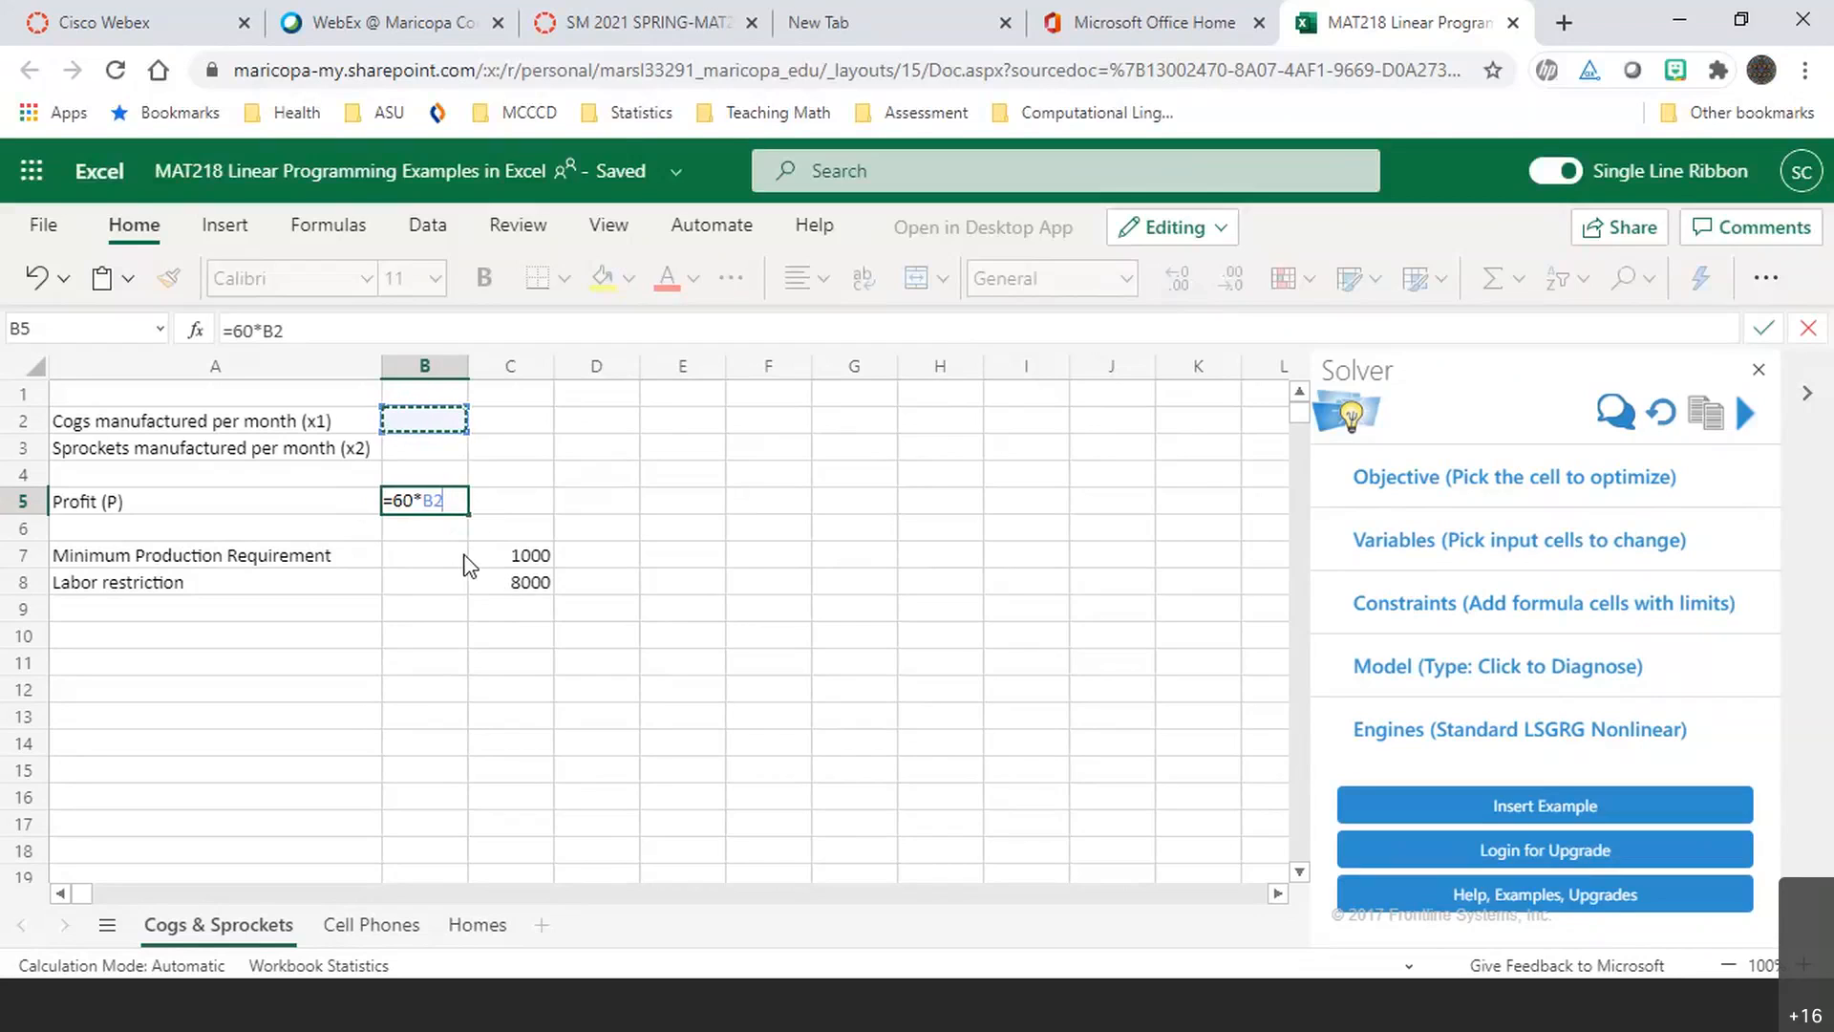
type("+44")
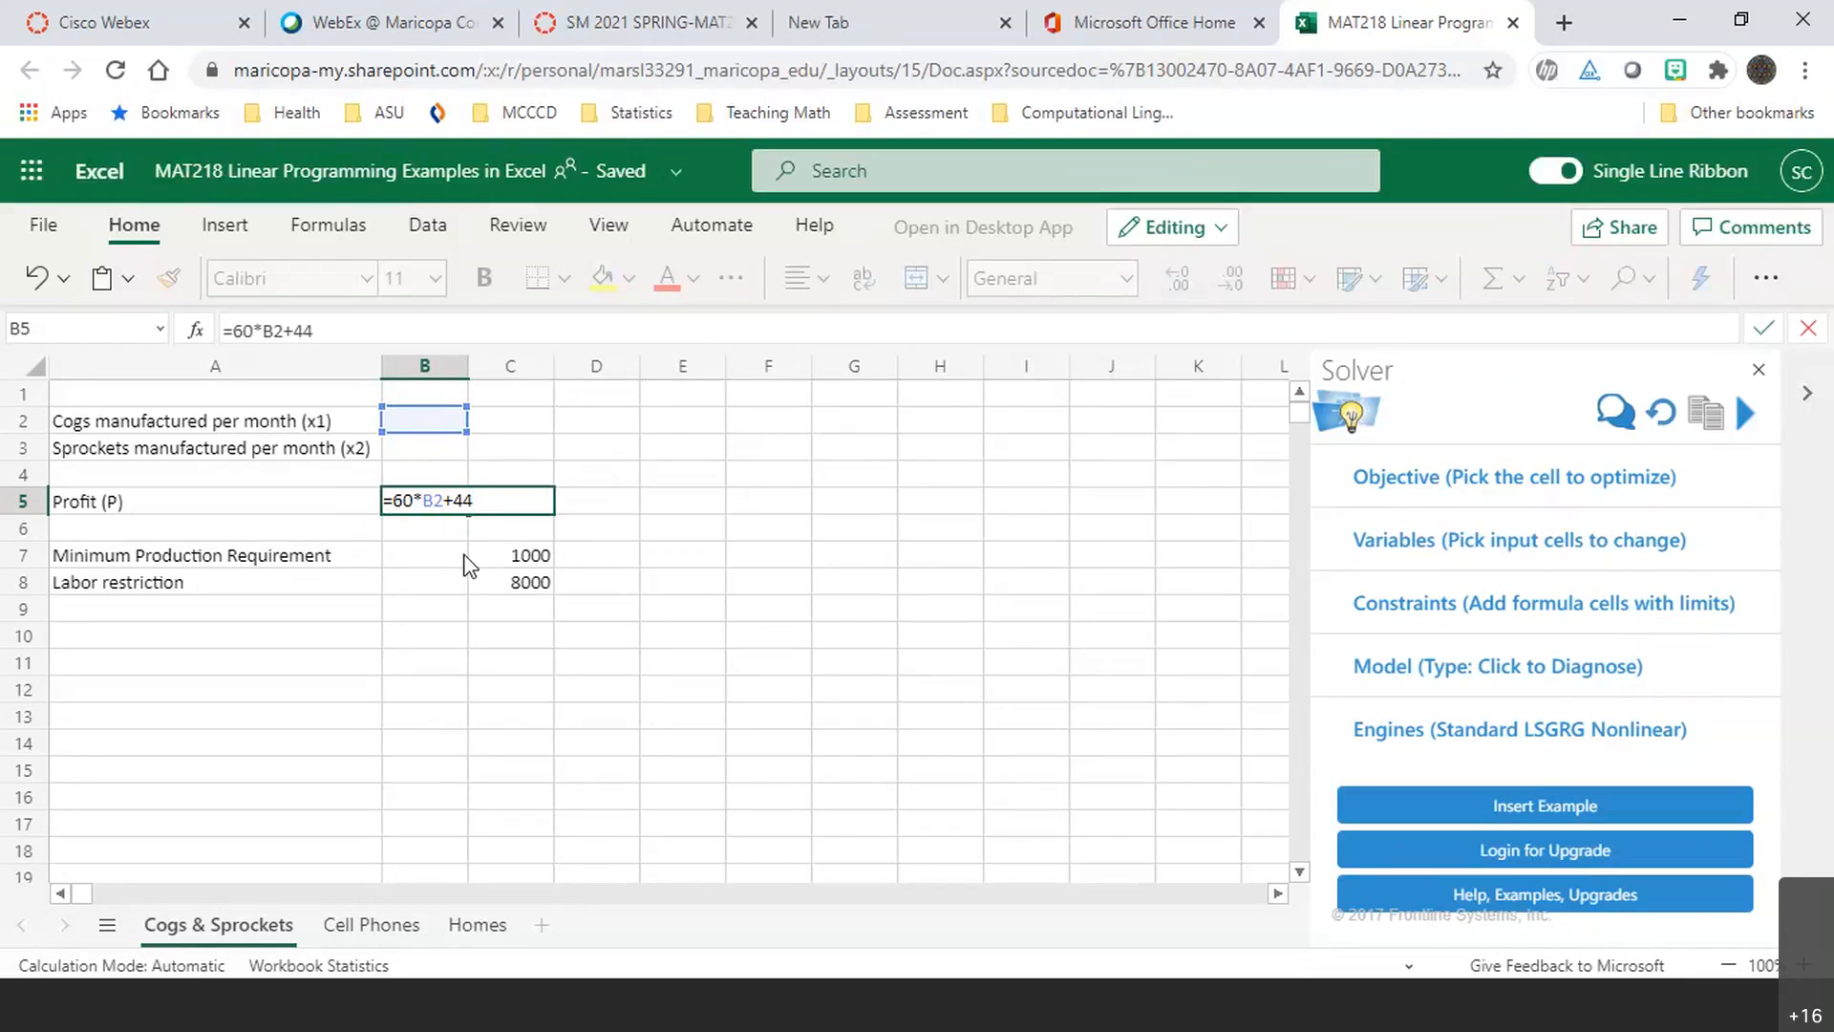
type("*")
left_click(420, 444)
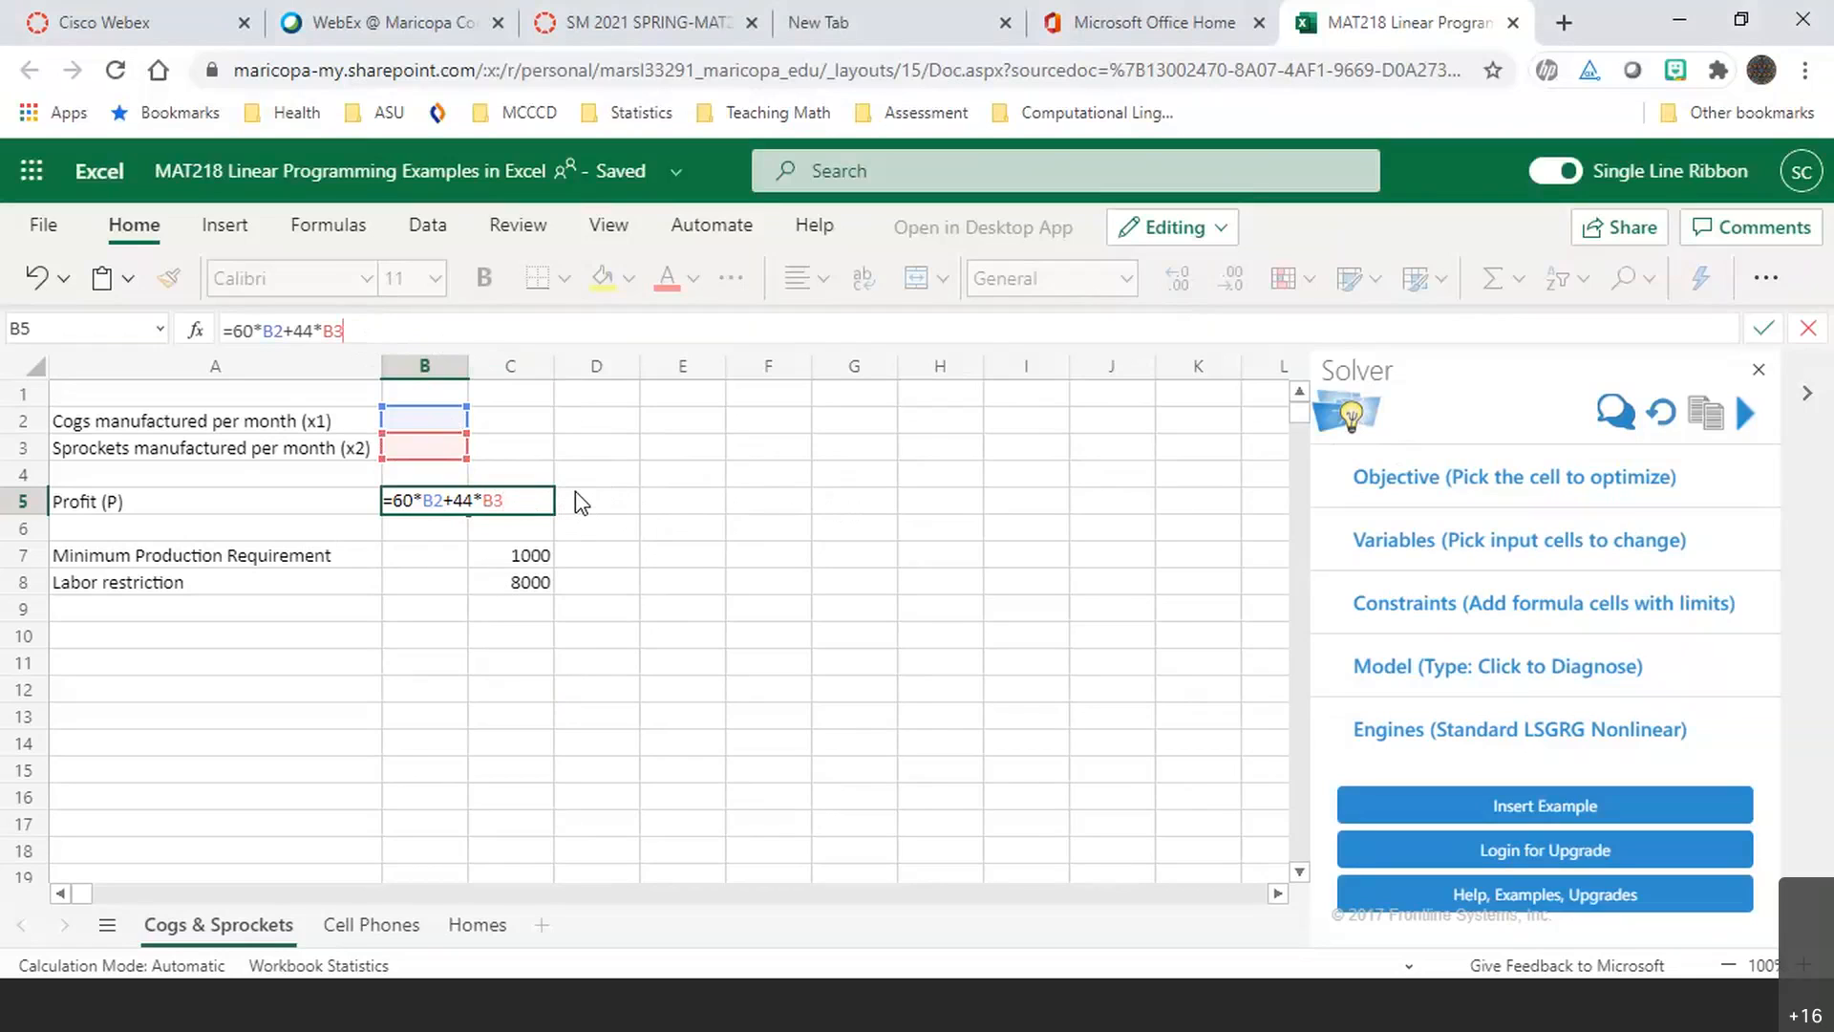
key("Return")
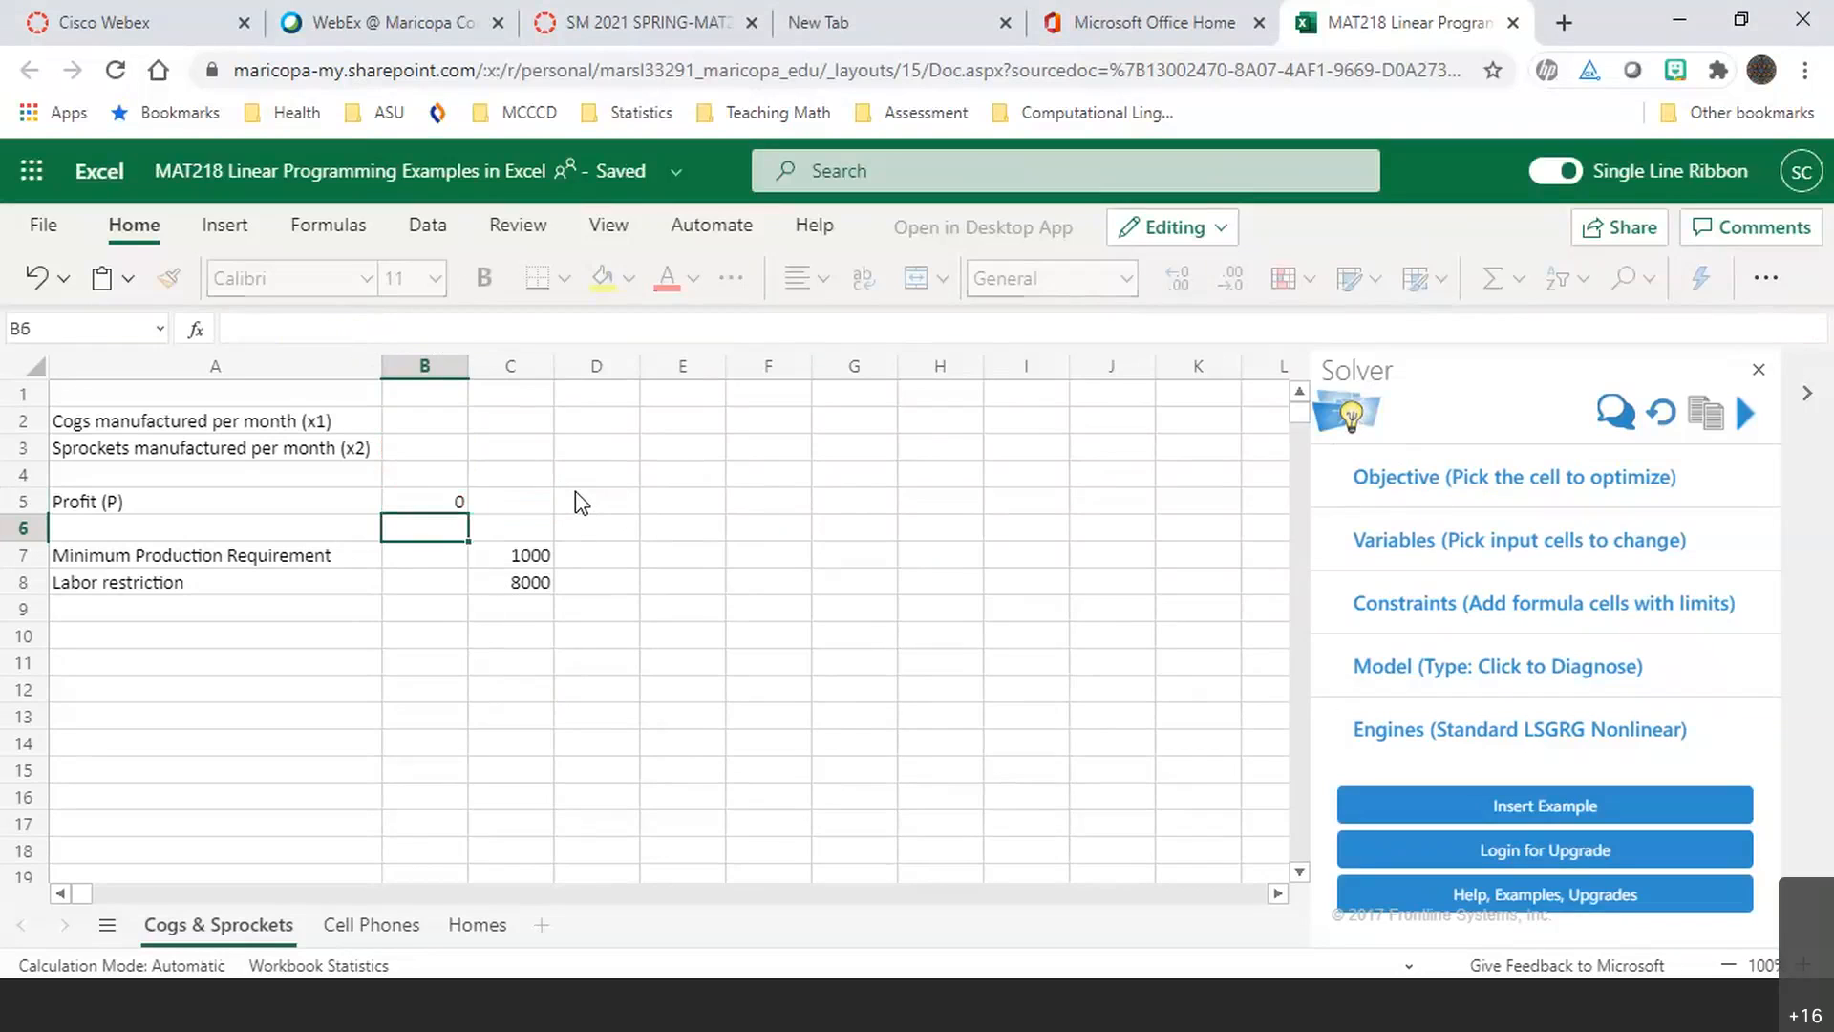
left_click(429, 508)
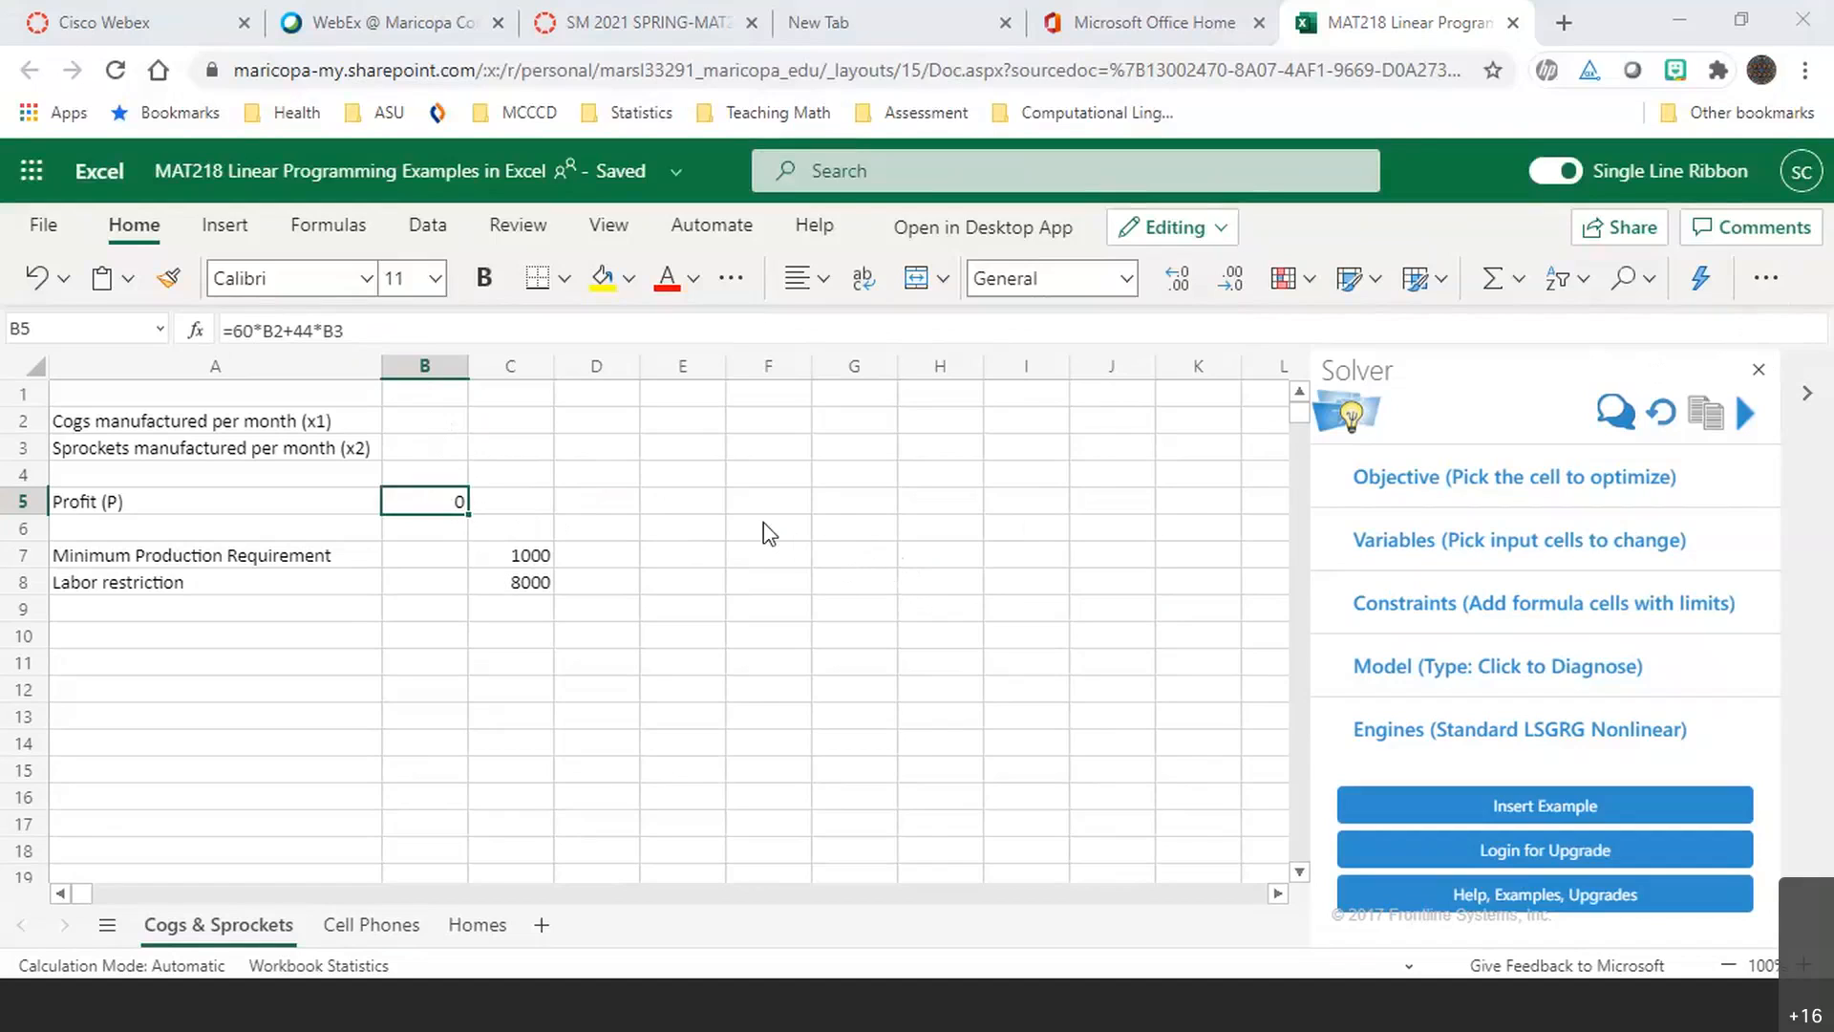
Consult the constraints in the handout and enter the minimum production formula =B2+B3 in cell B7
left_click(433, 554)
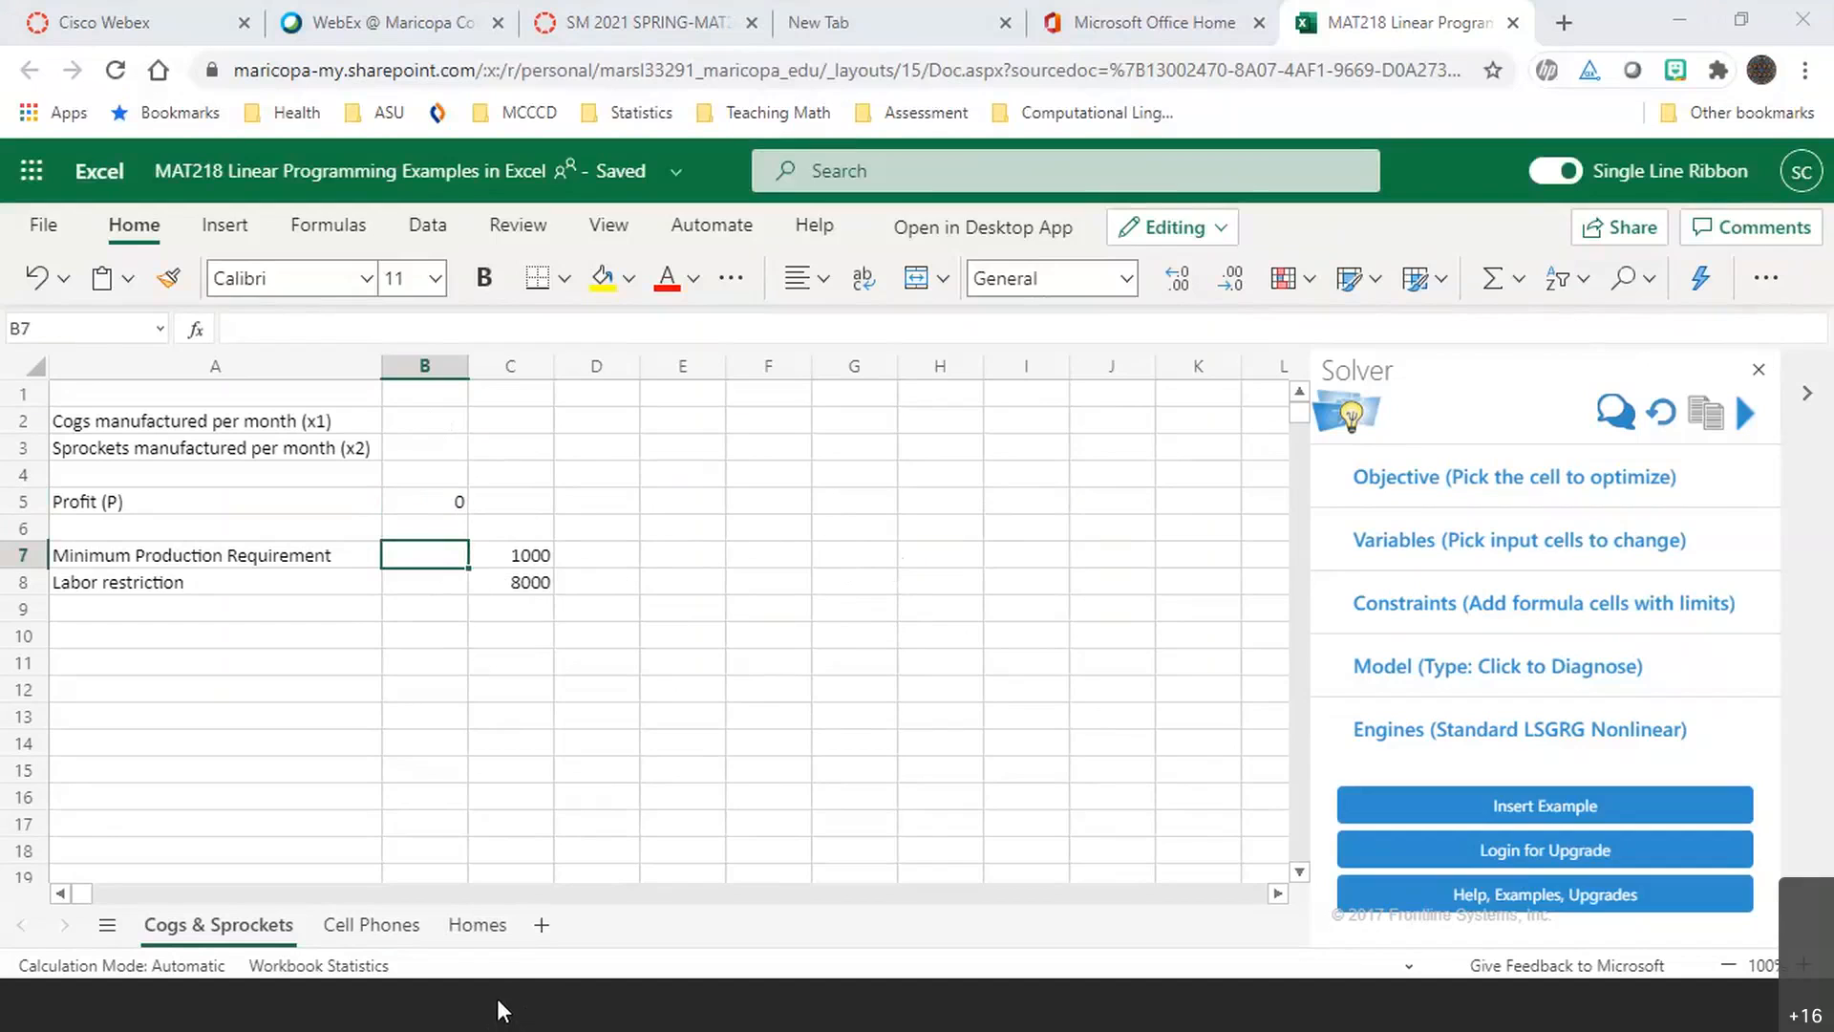
key("alt+Tab")
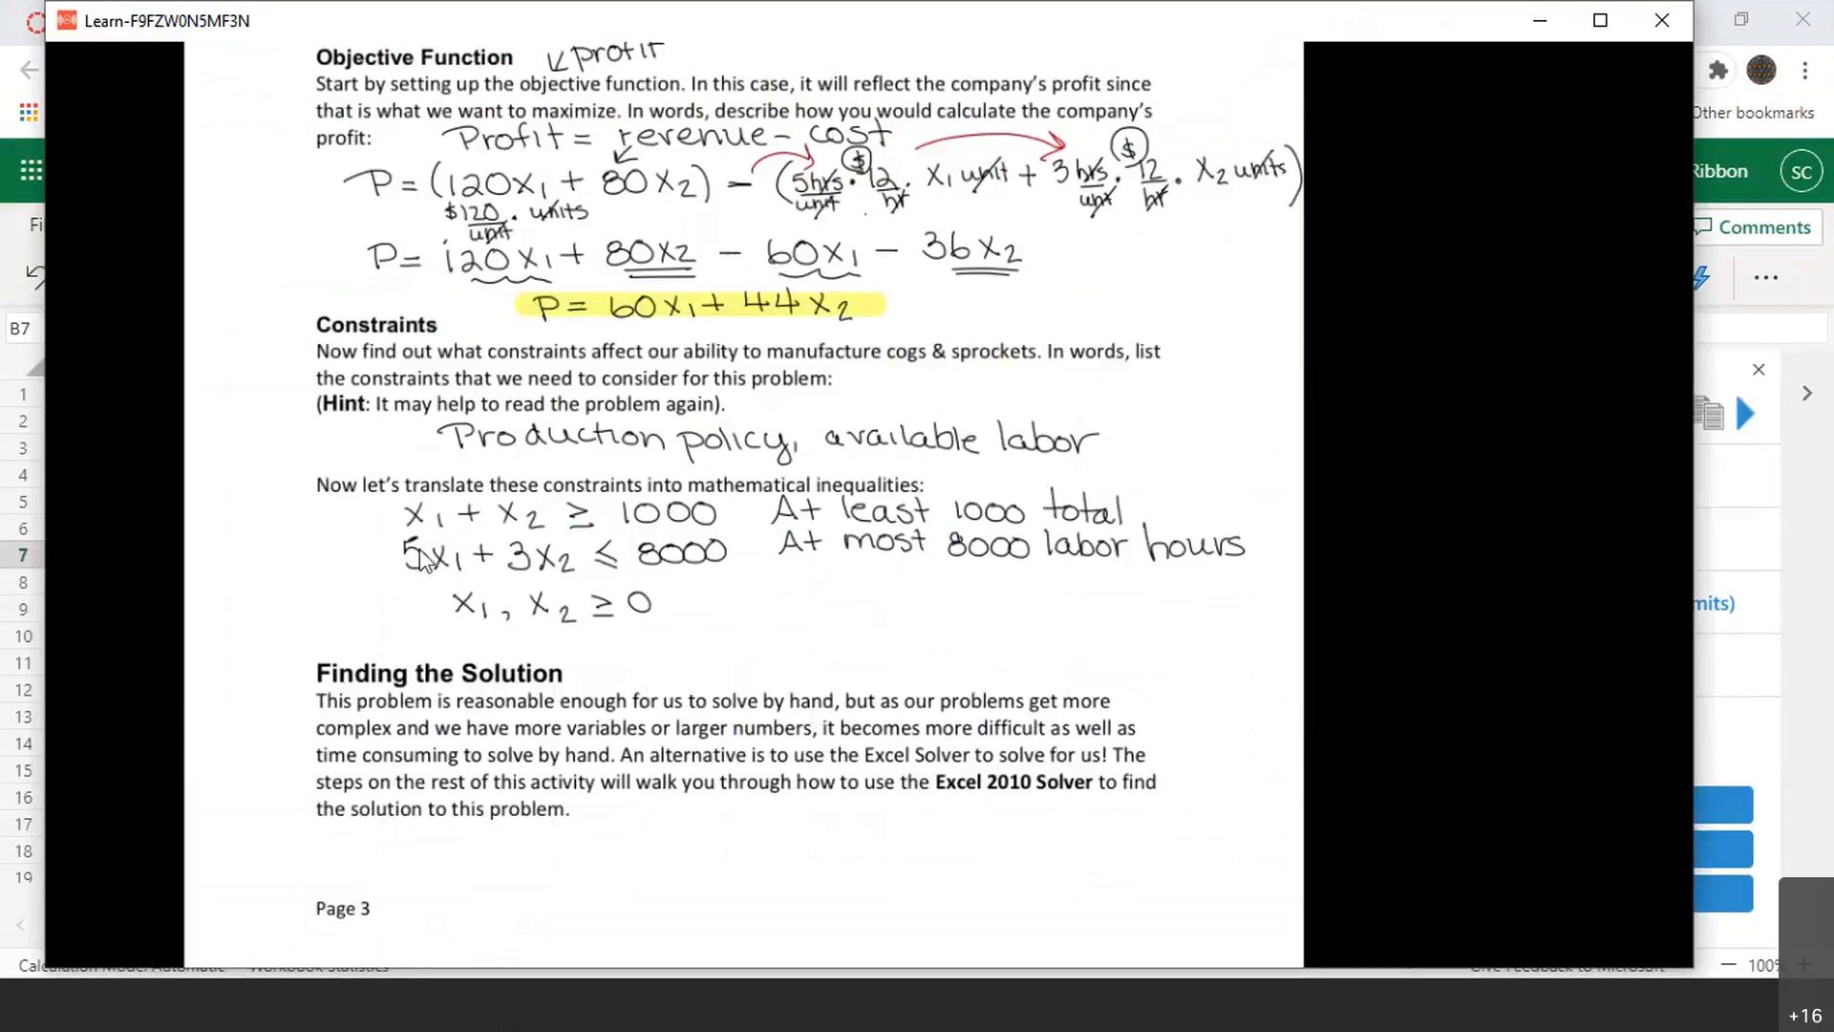
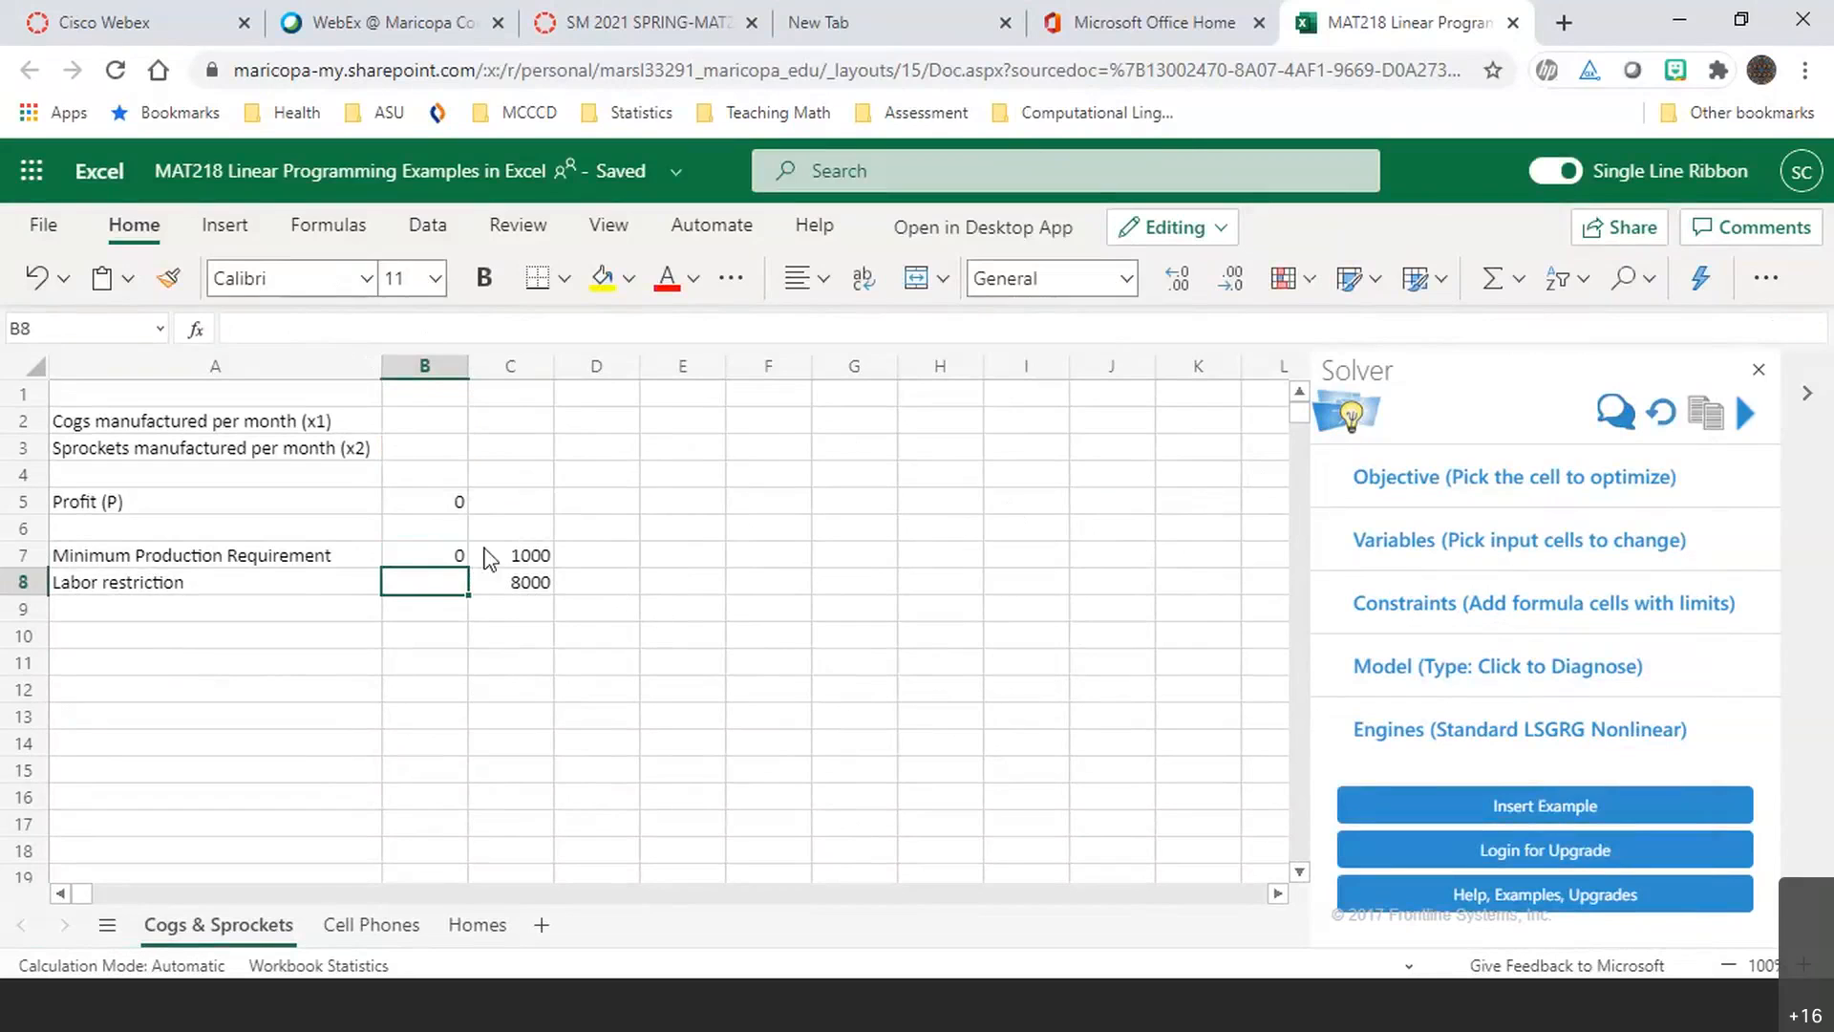
left_click(439, 546)
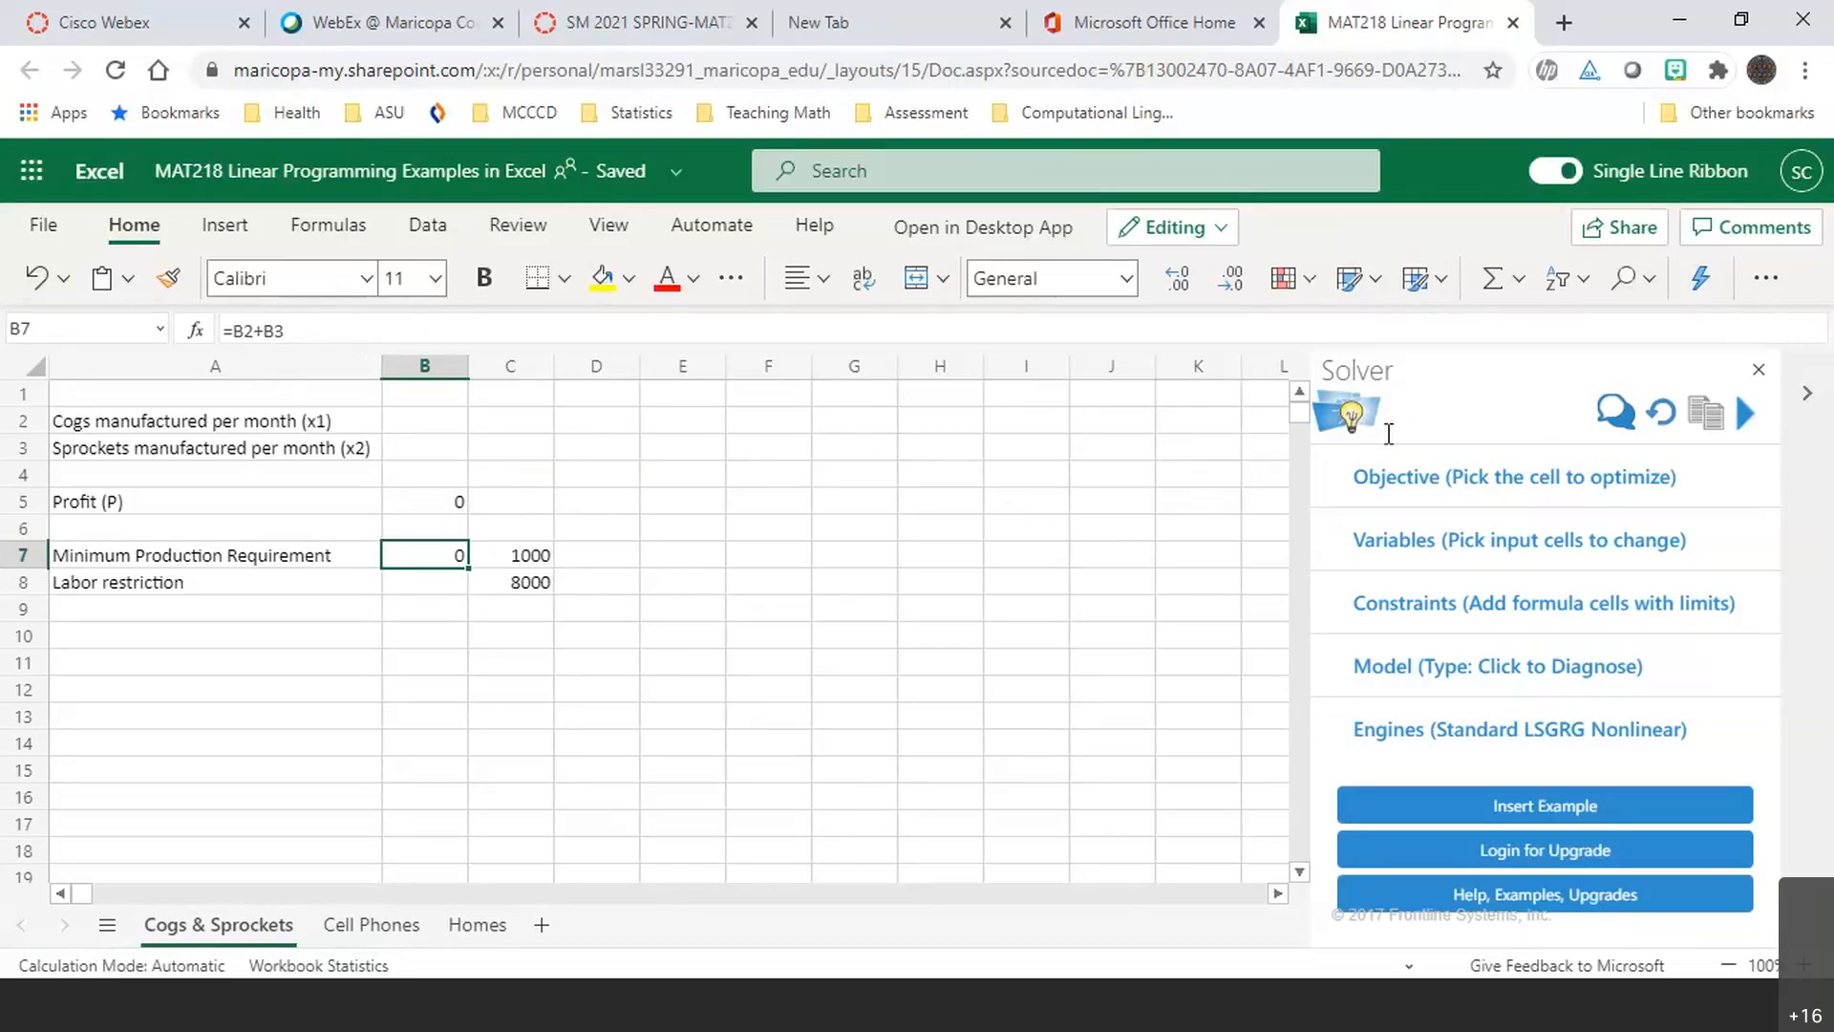
left_click(528, 562)
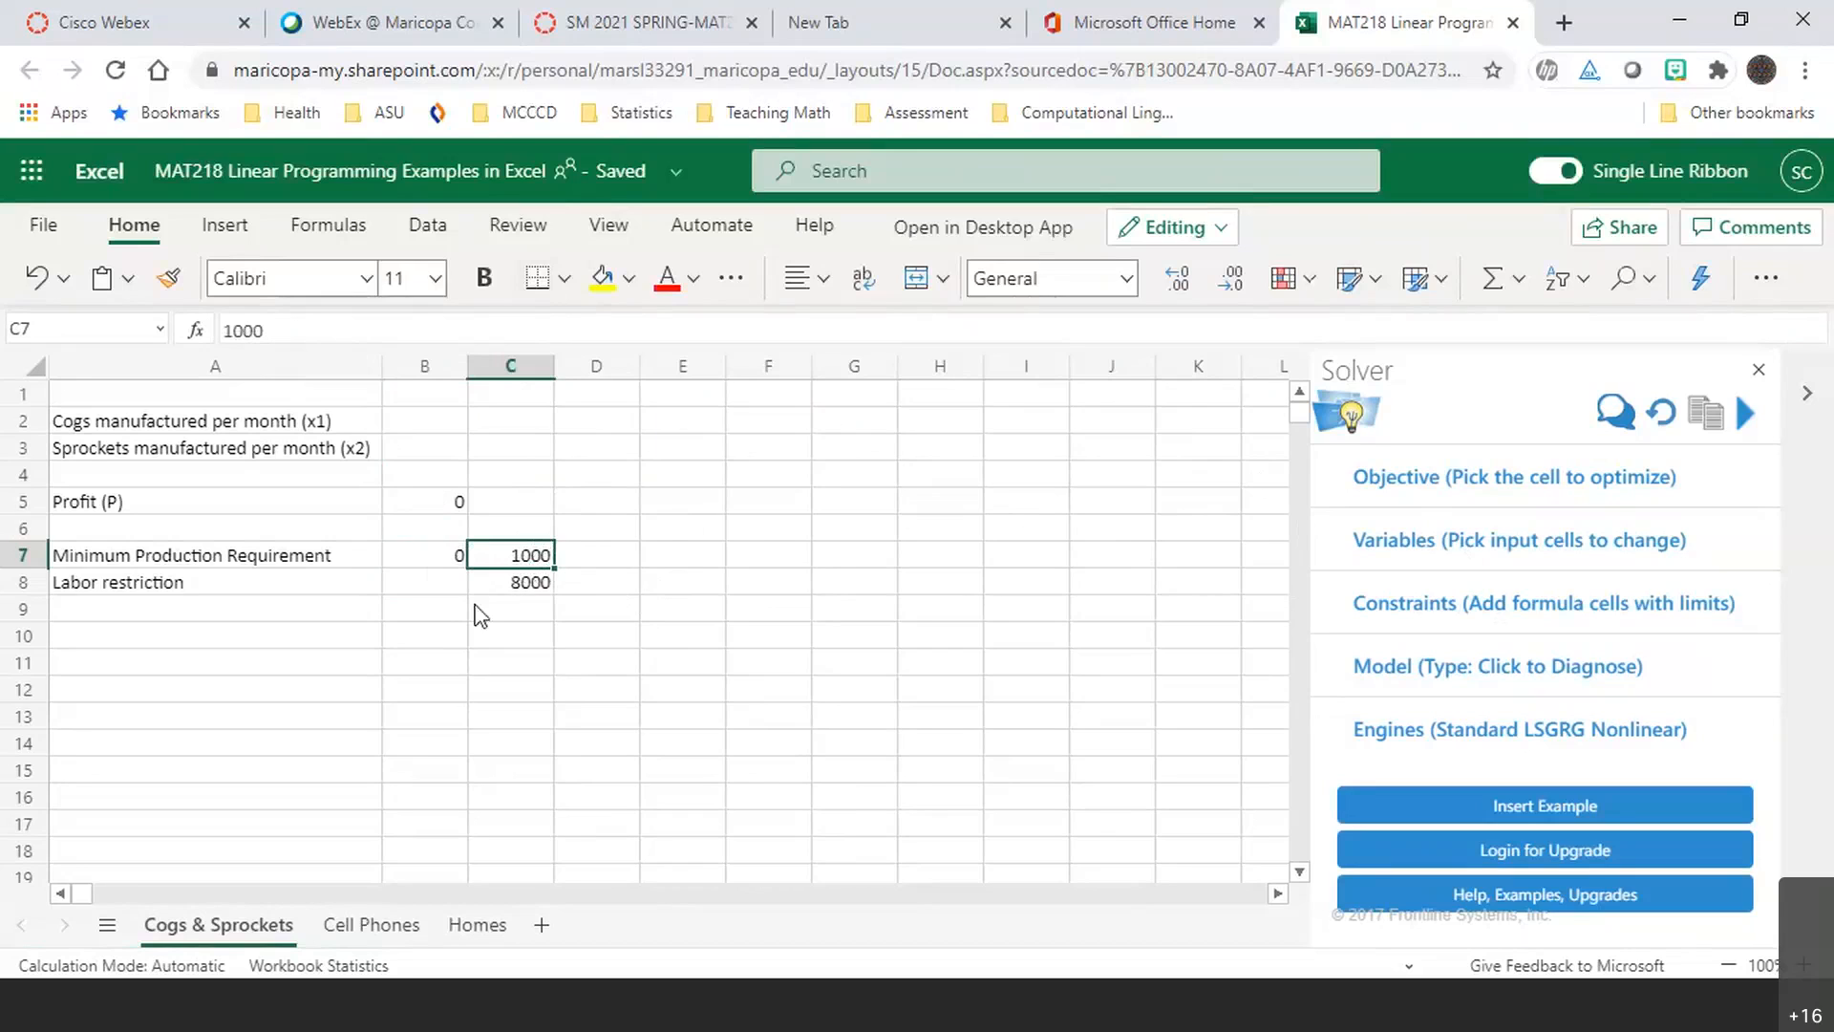
Enter the labor restriction formula =5*B2+3*B3 in cell B8
left_click(450, 587)
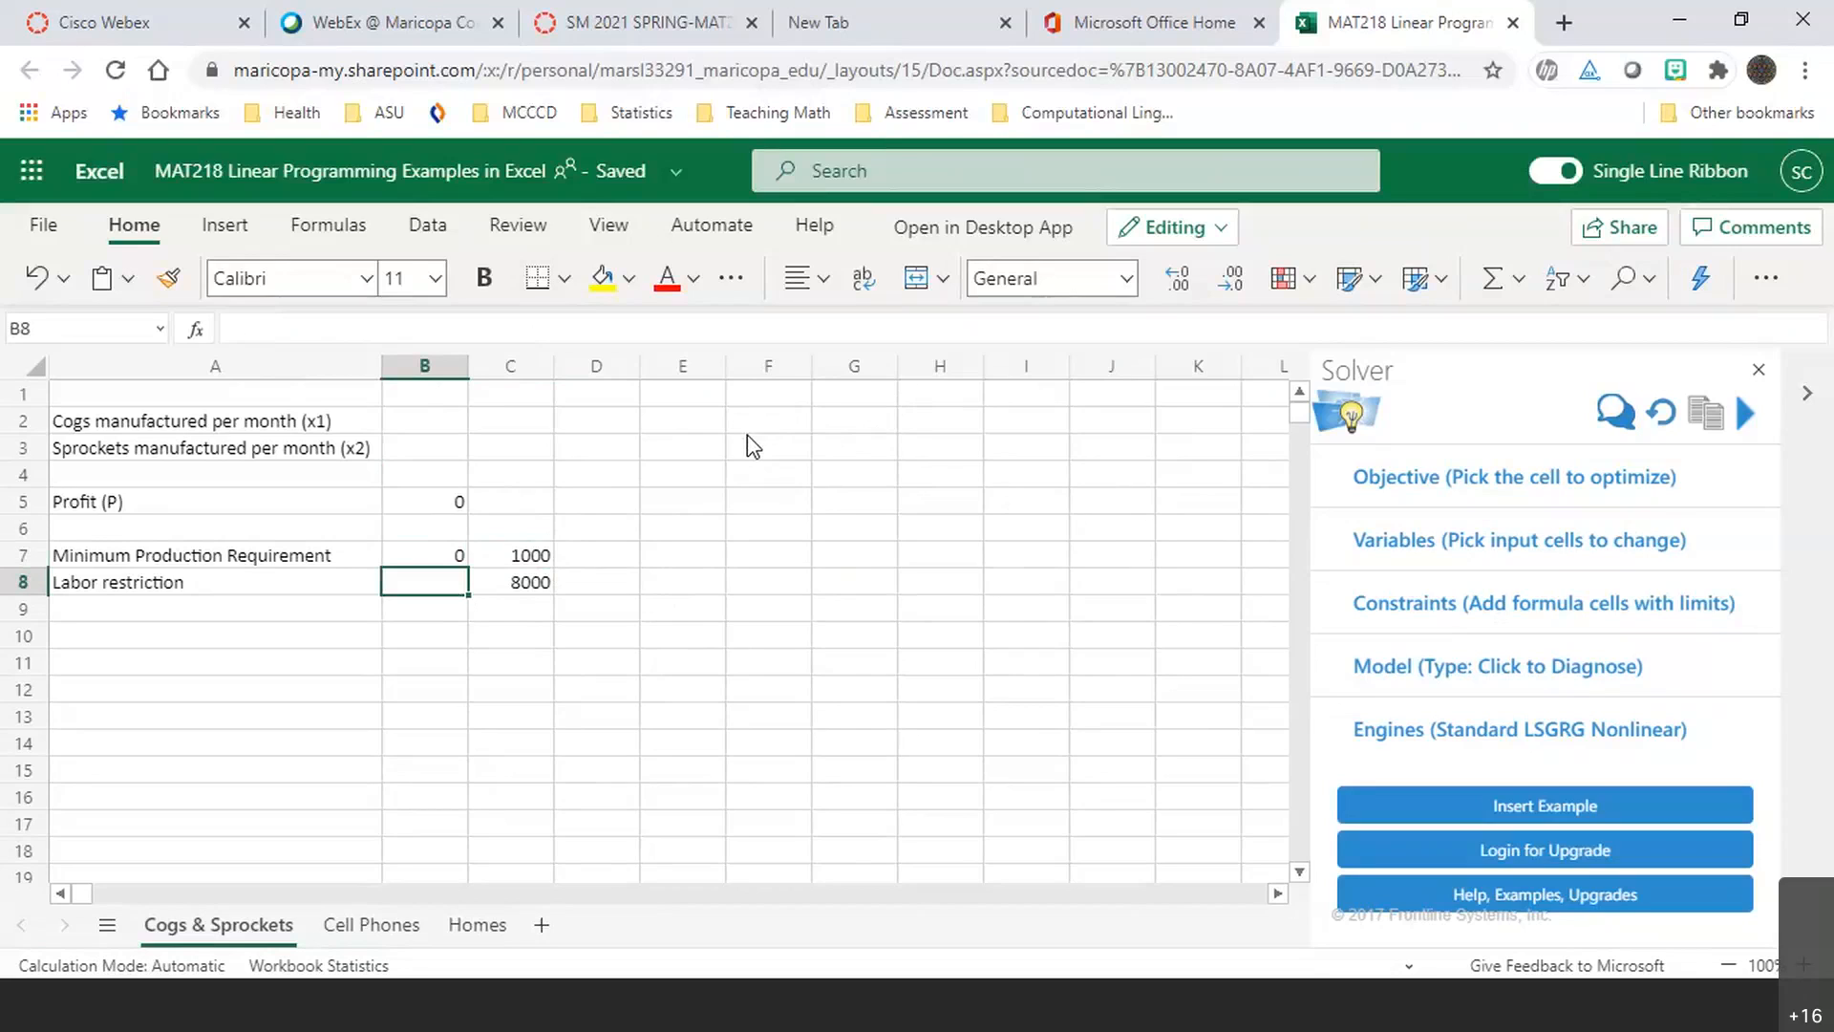
type("=")
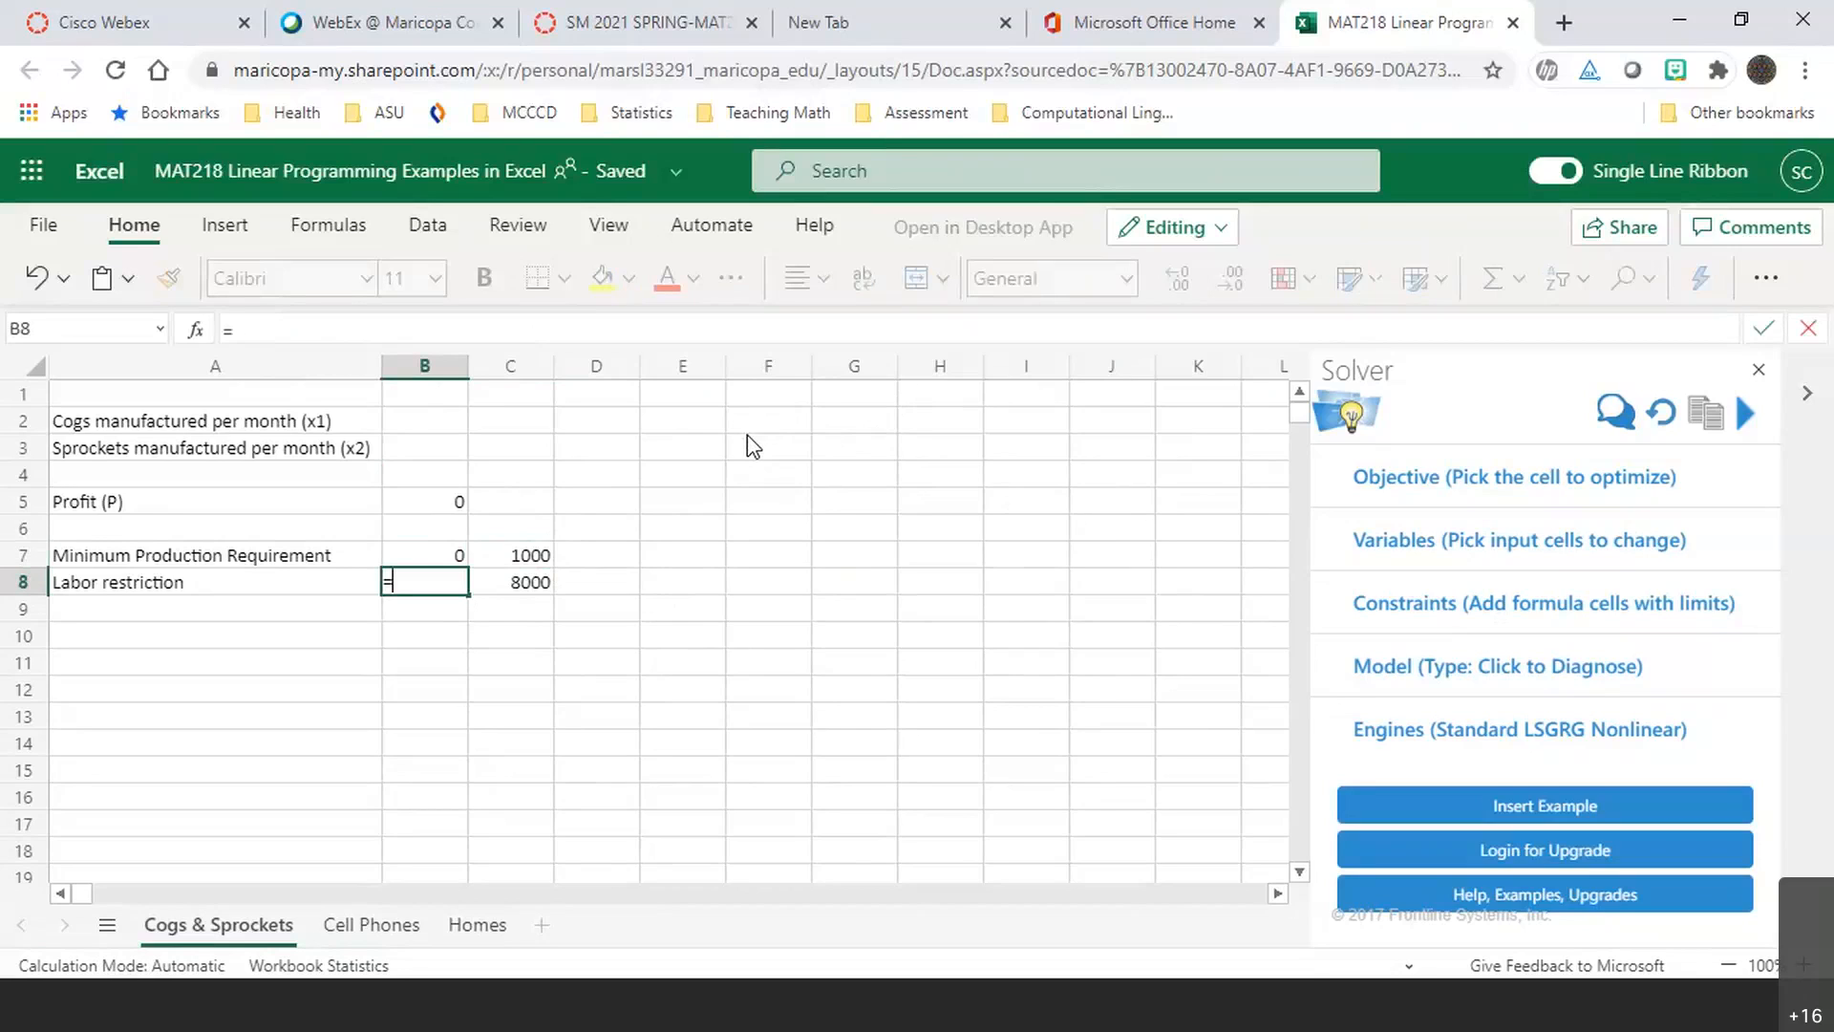
type("5*")
left_click(442, 420)
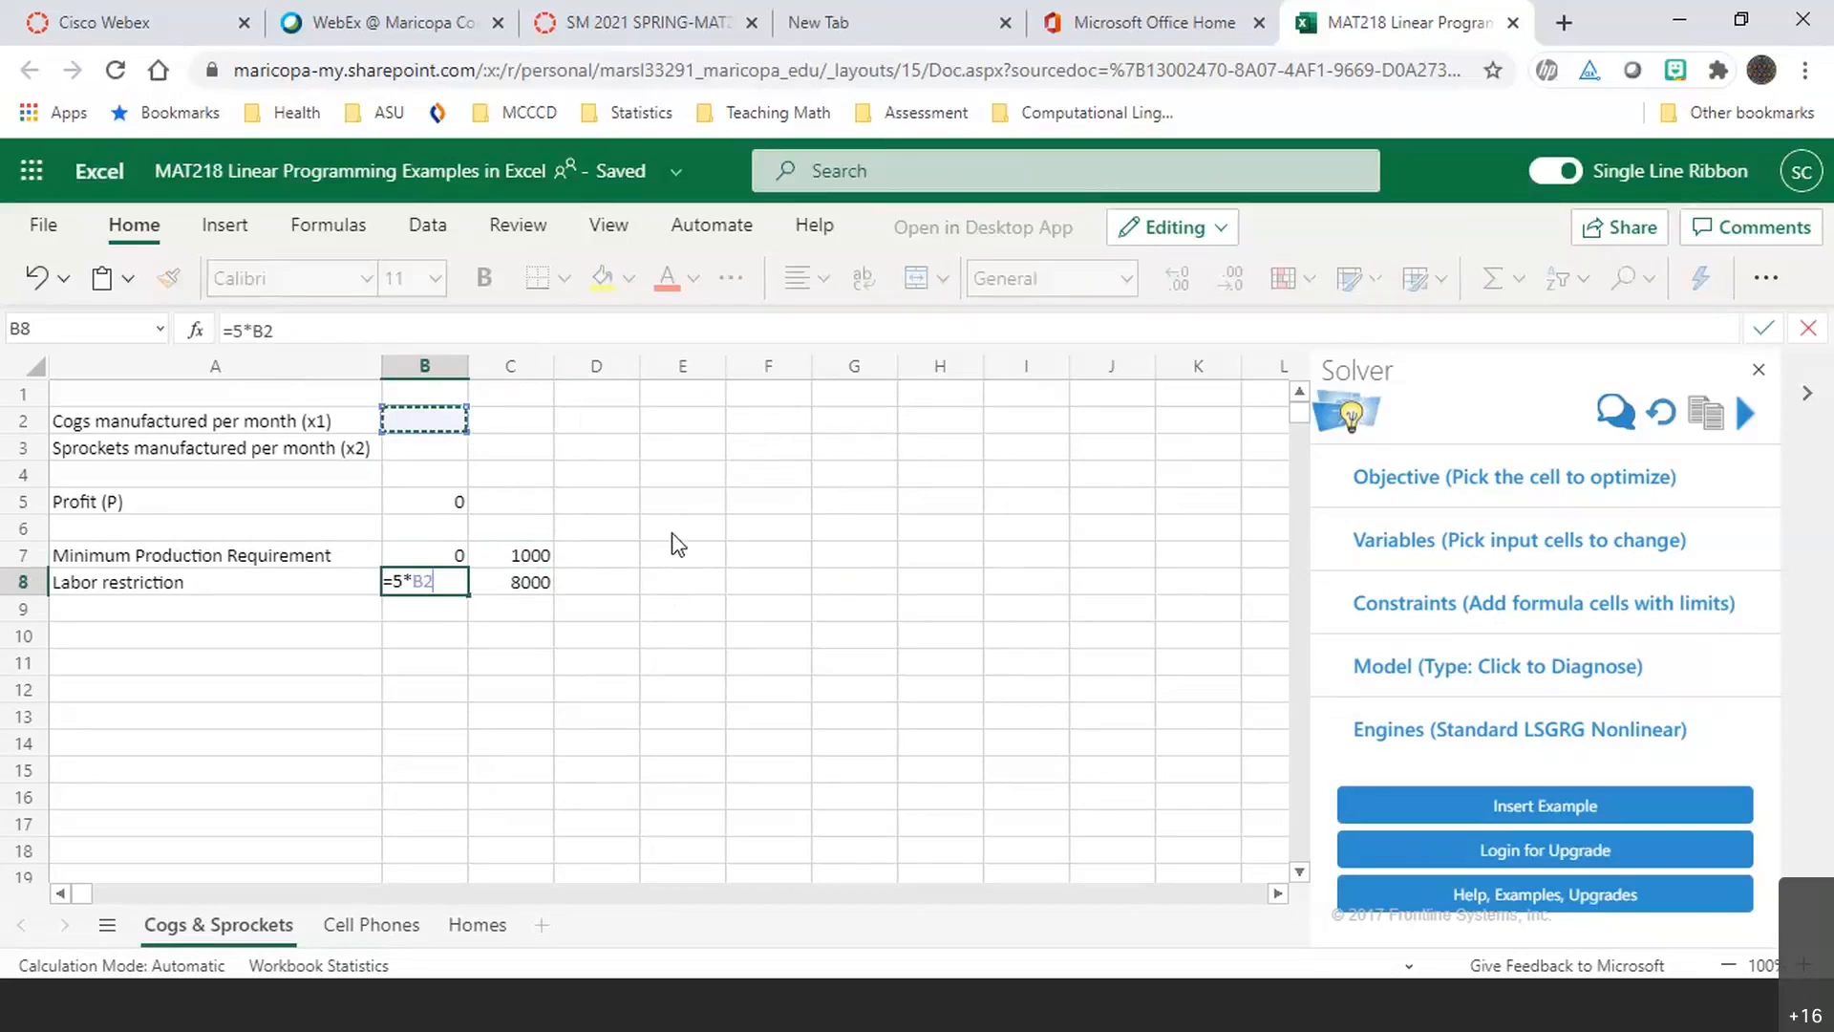
type("+3*")
left_click(440, 449)
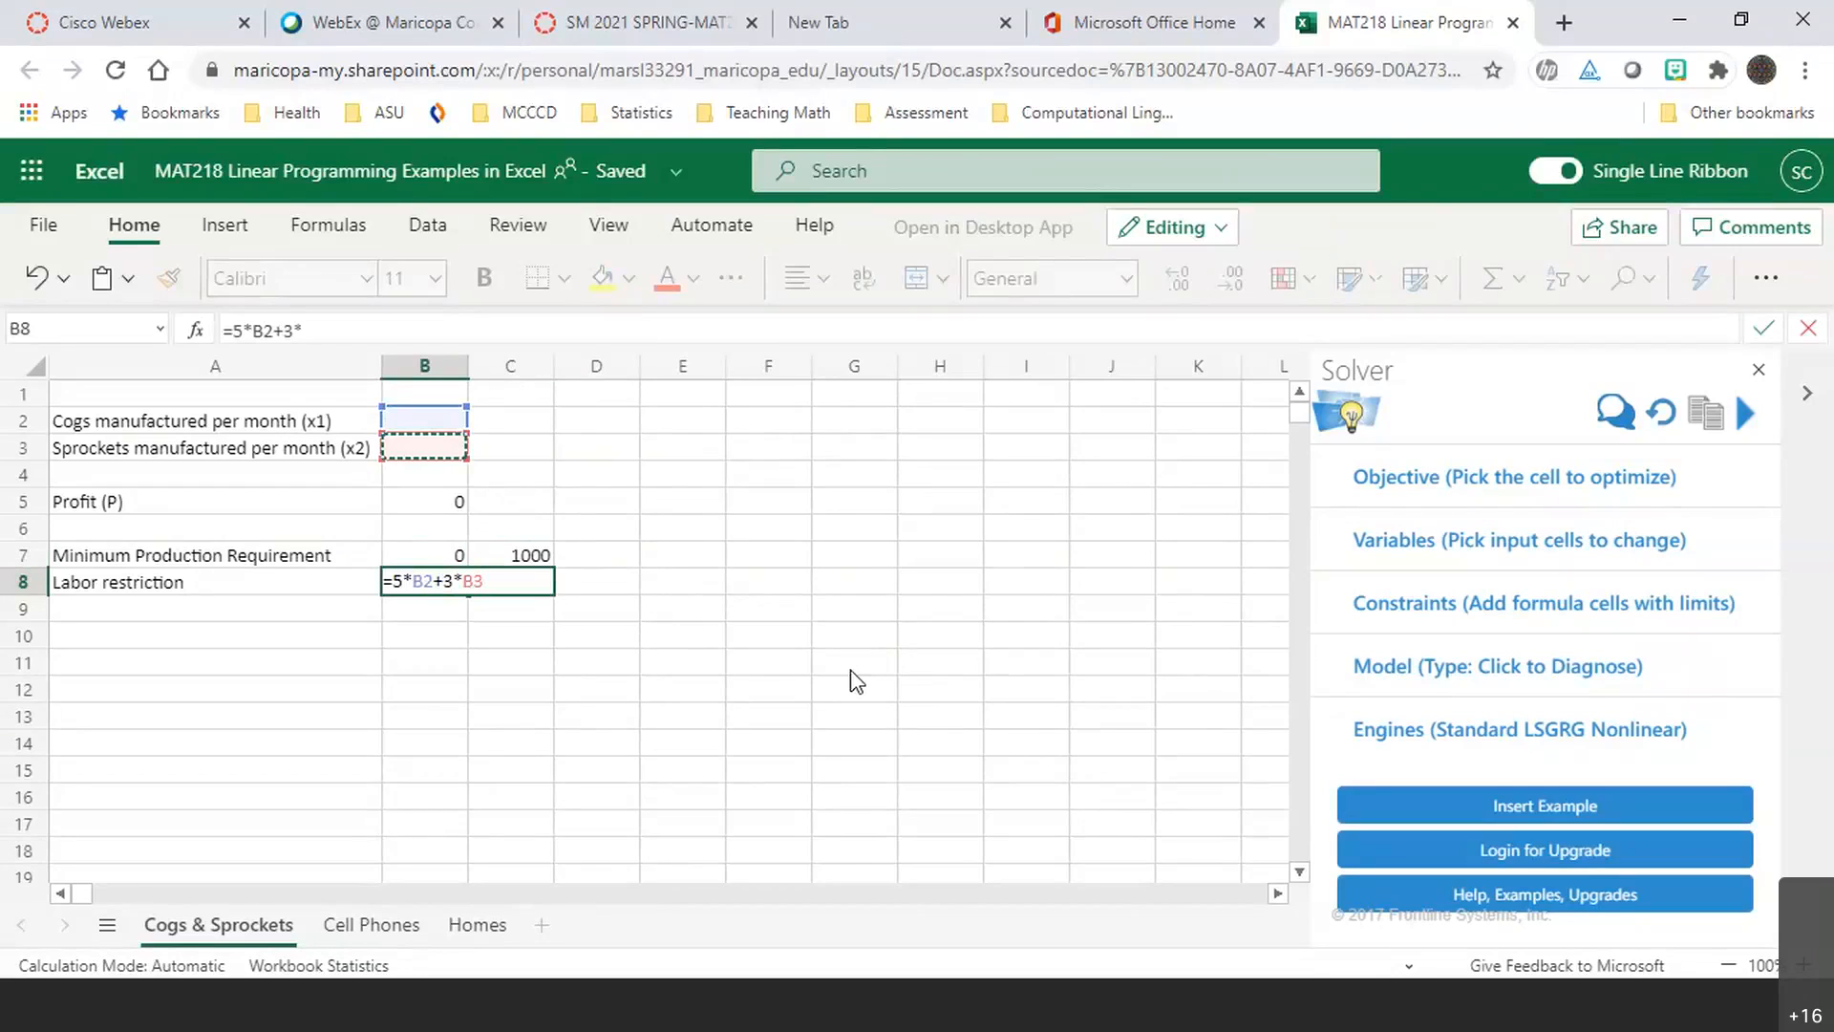
left_click(373, 329)
key("ctrl+Return")
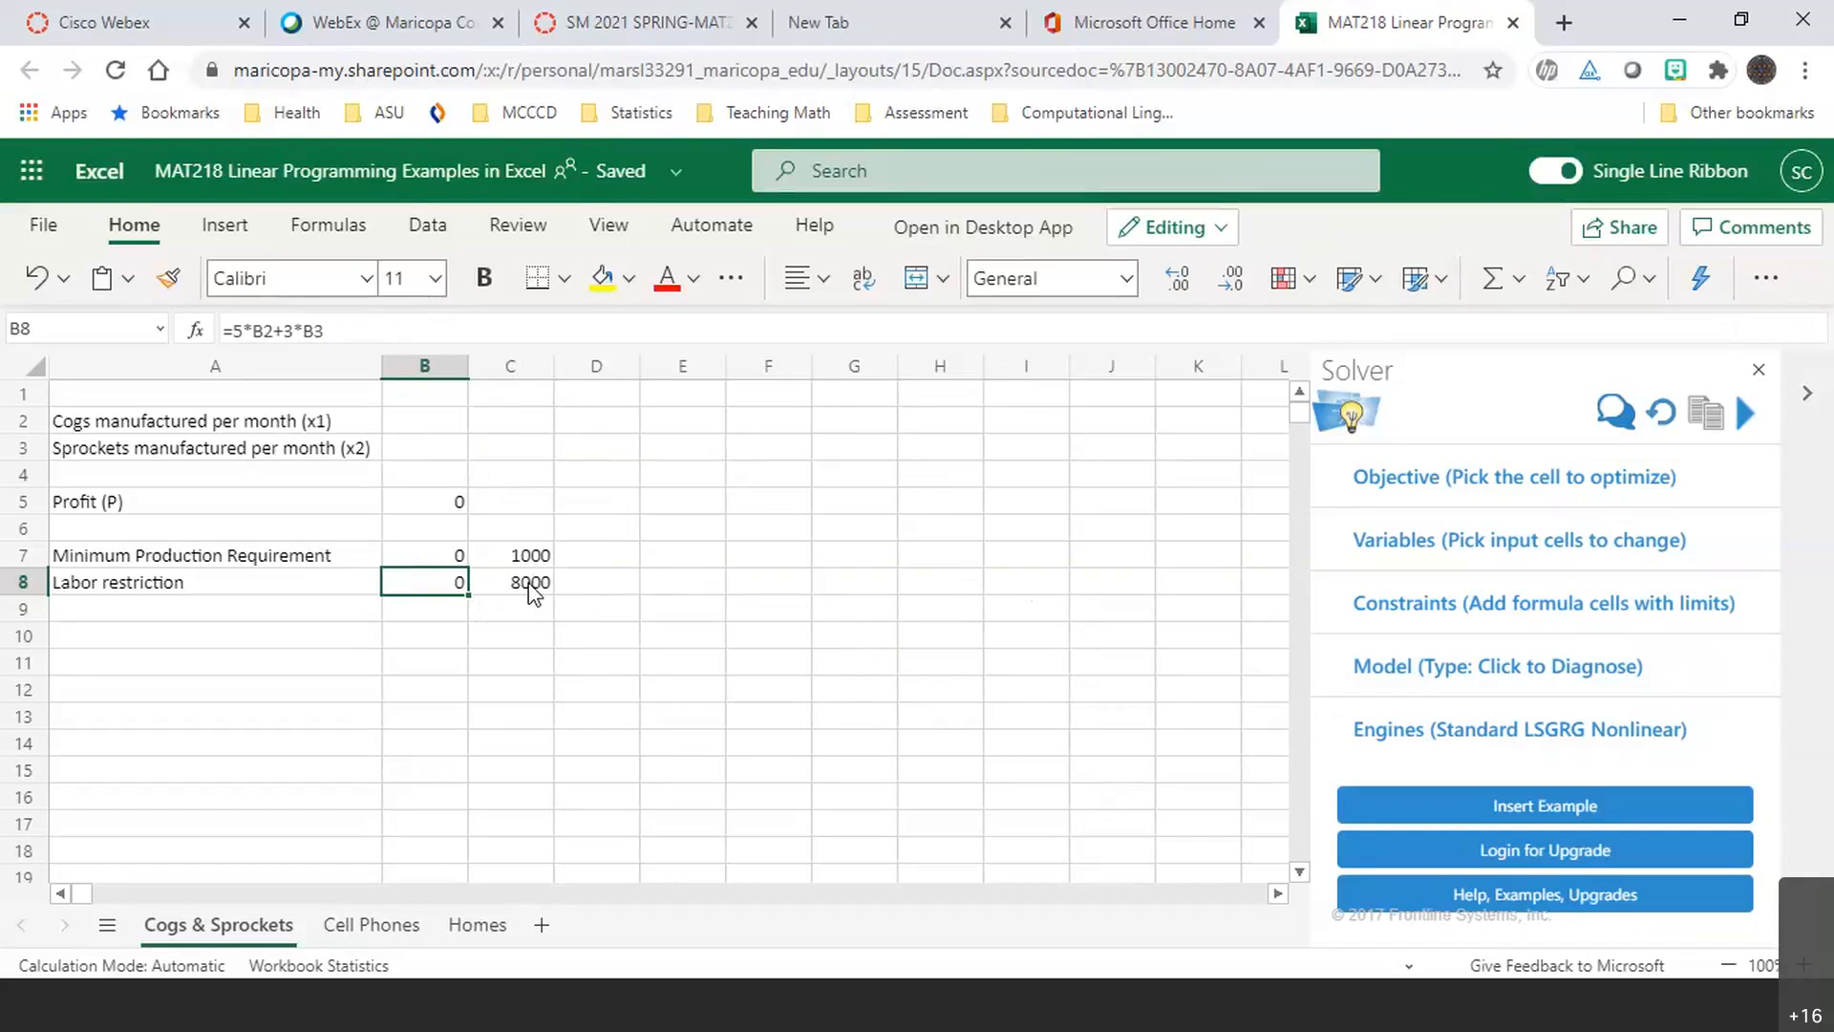
left_click(535, 592)
left_click(535, 554)
left_click(535, 587)
left_click(531, 562)
left_click(535, 589)
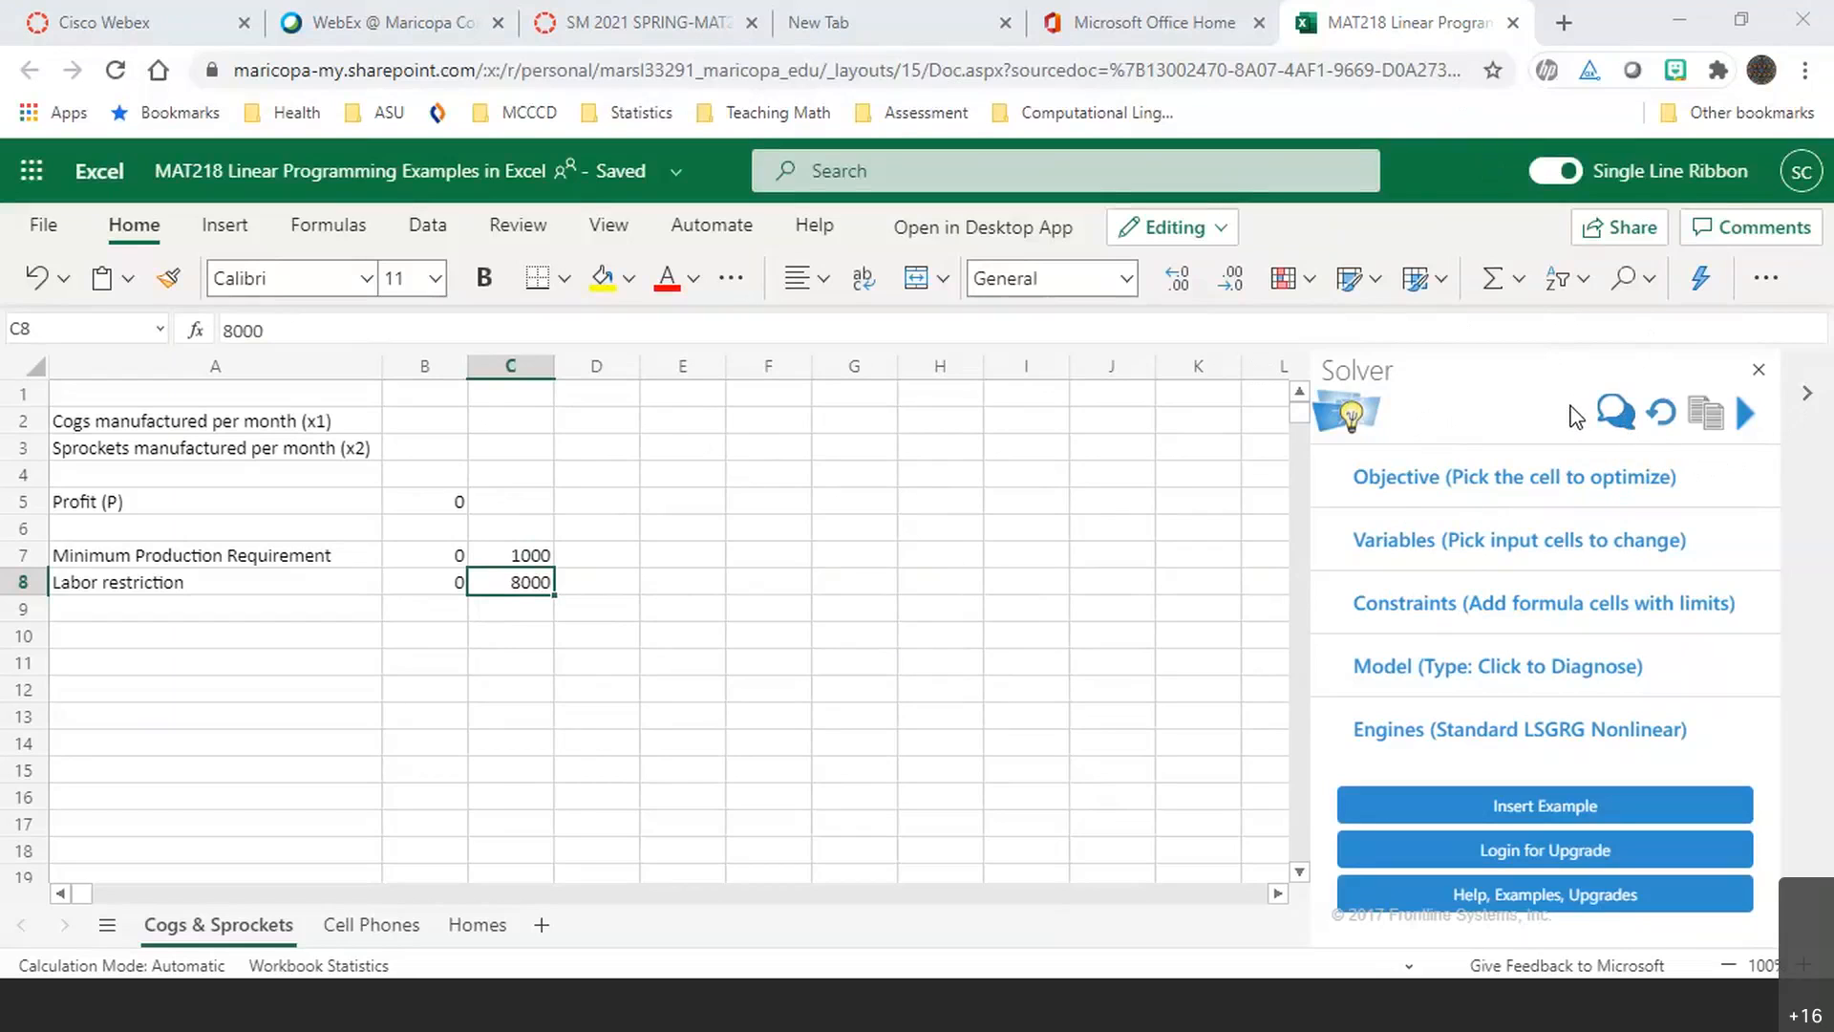
Set the Solver objective to the profit cell B5 and choose to maximize it
left_click(1454, 476)
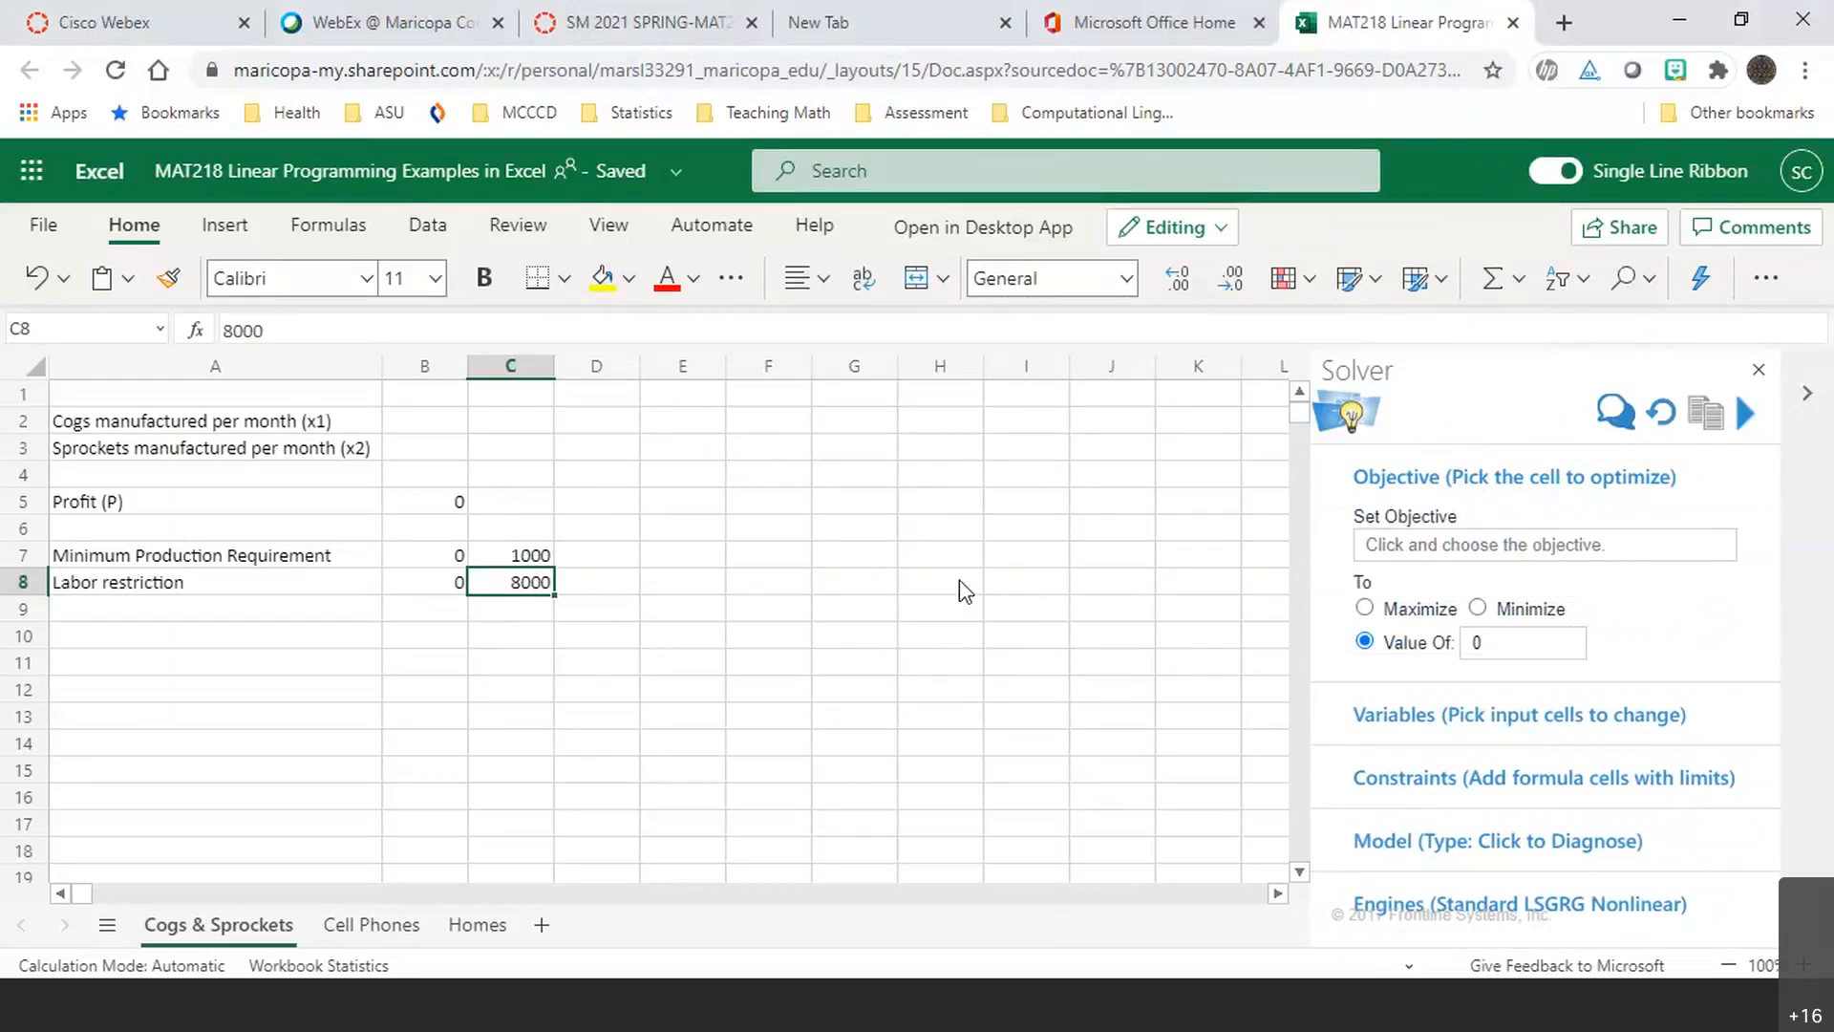
left_click(441, 514)
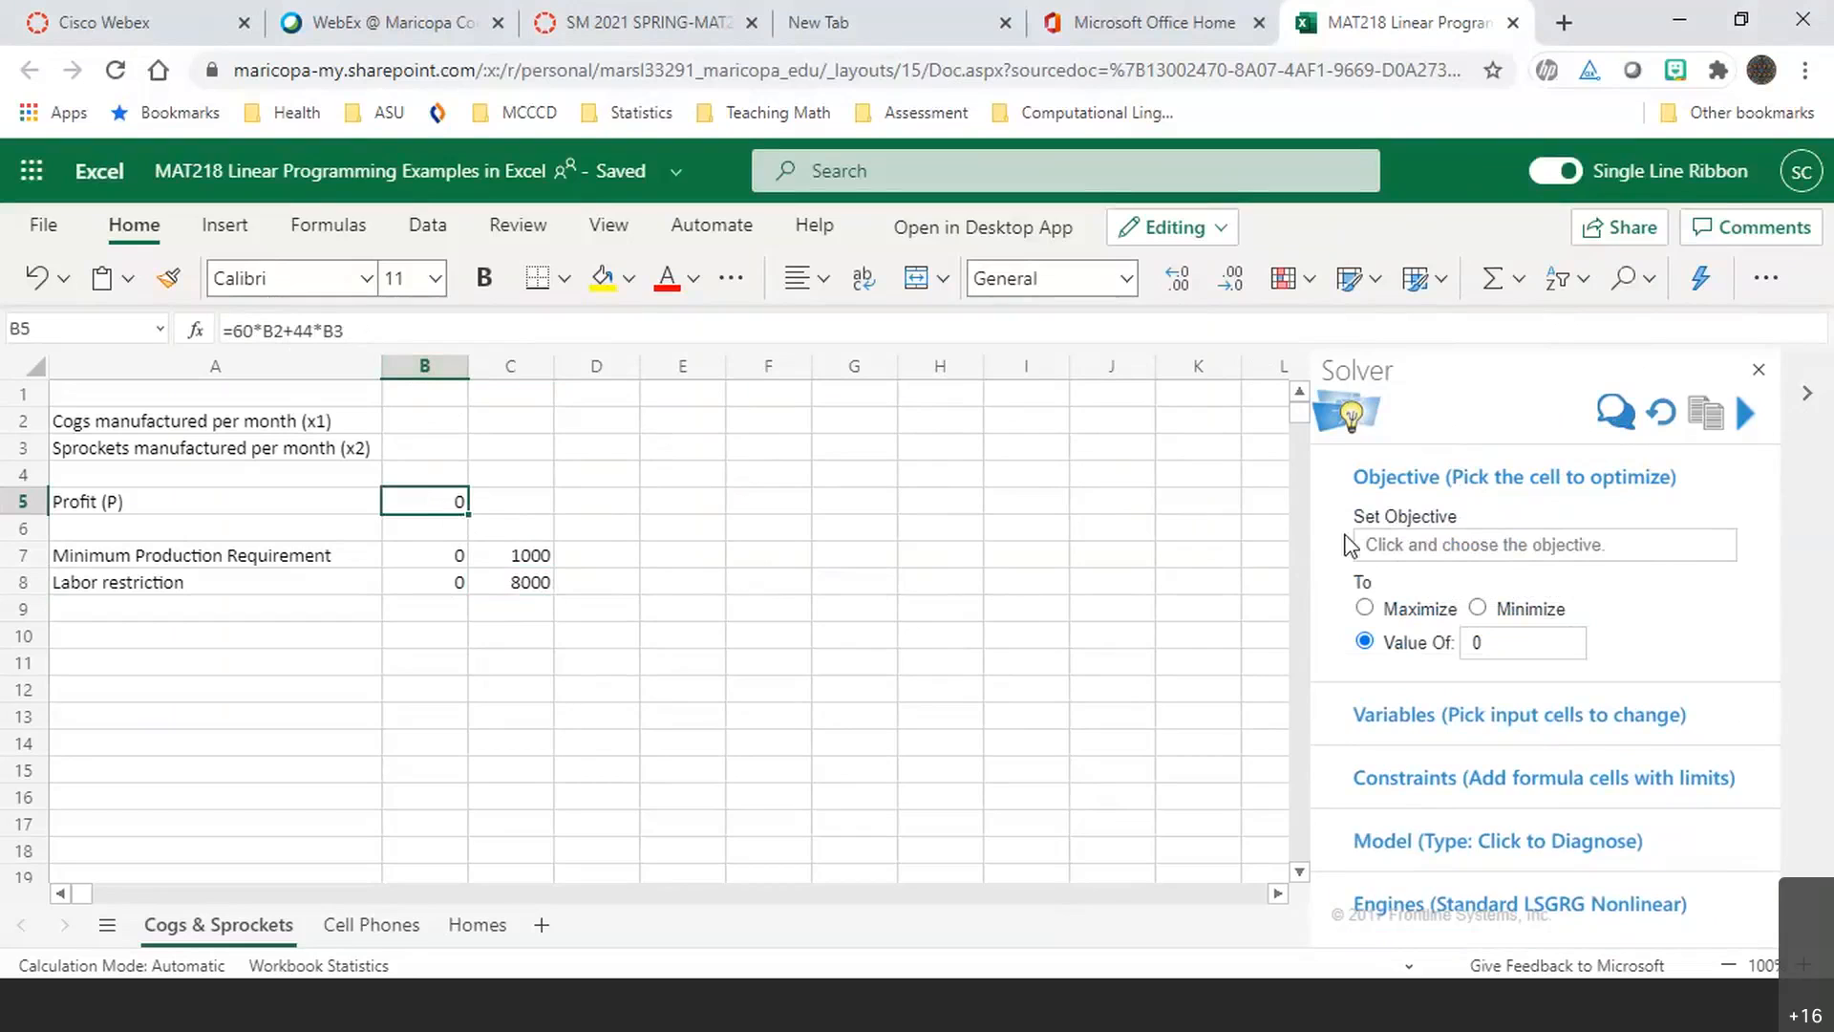
left_click(1389, 540)
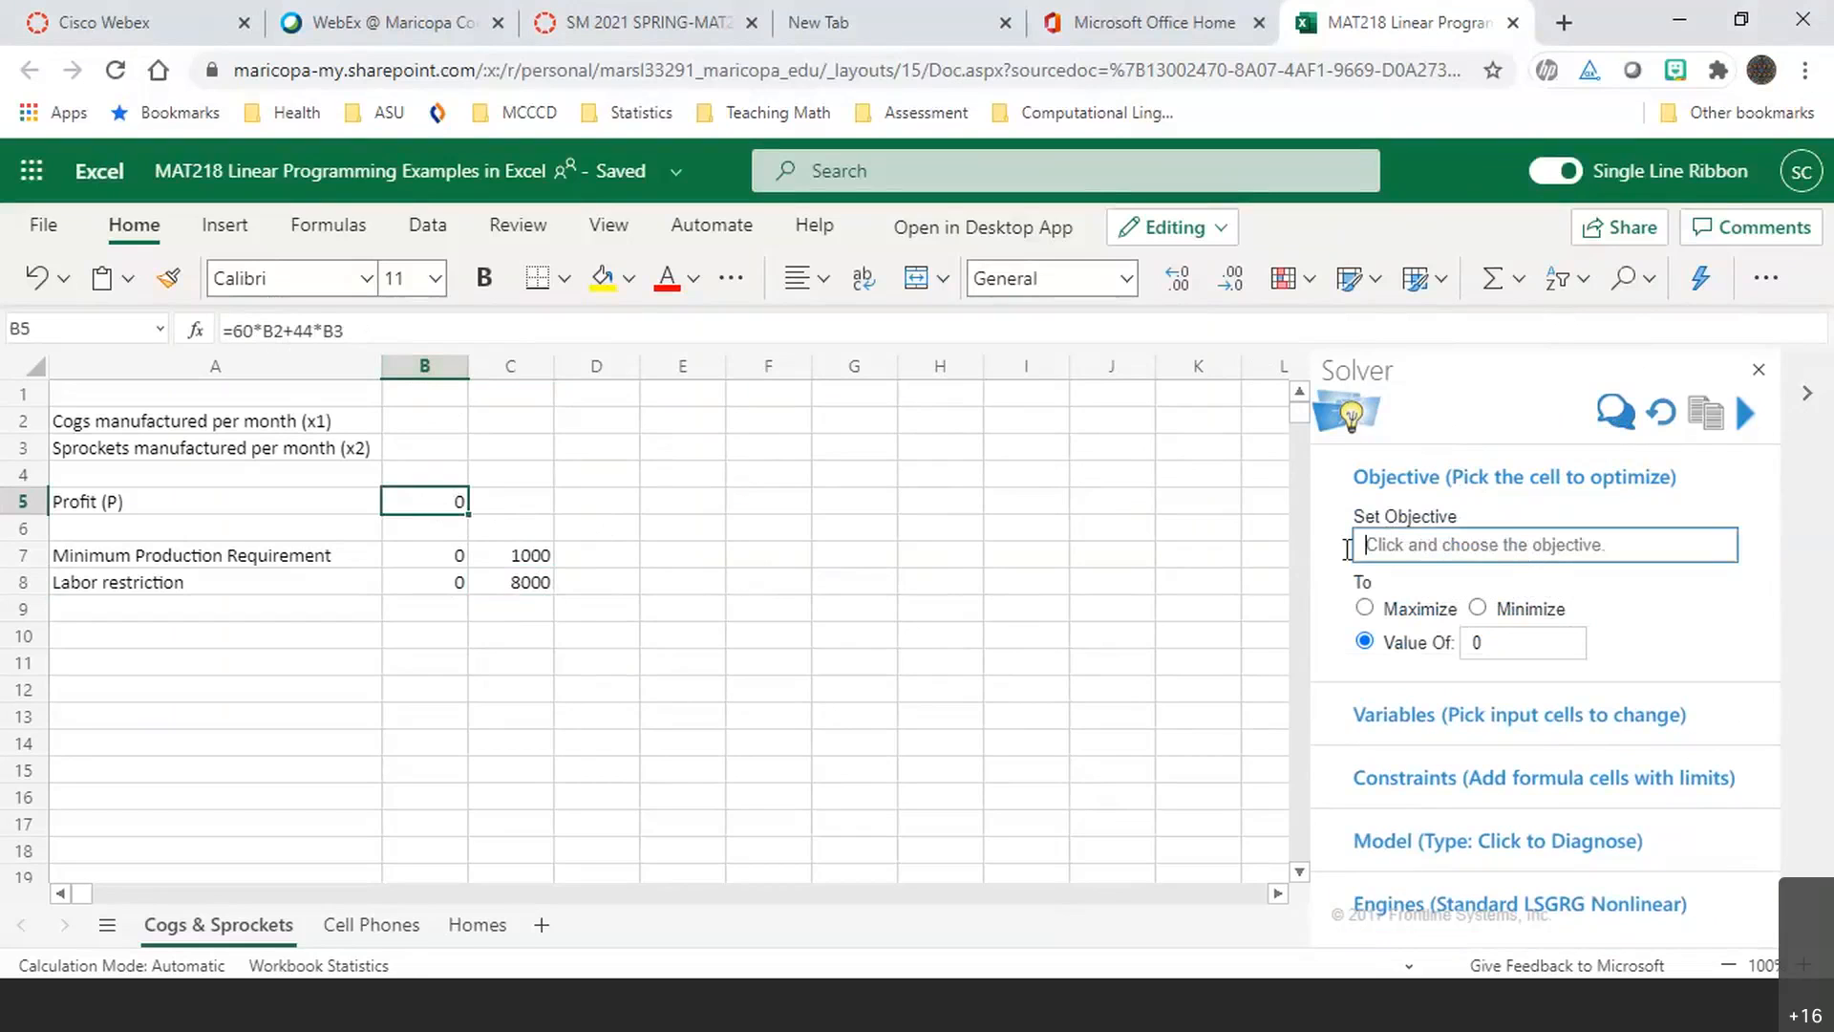
left_click(593, 503)
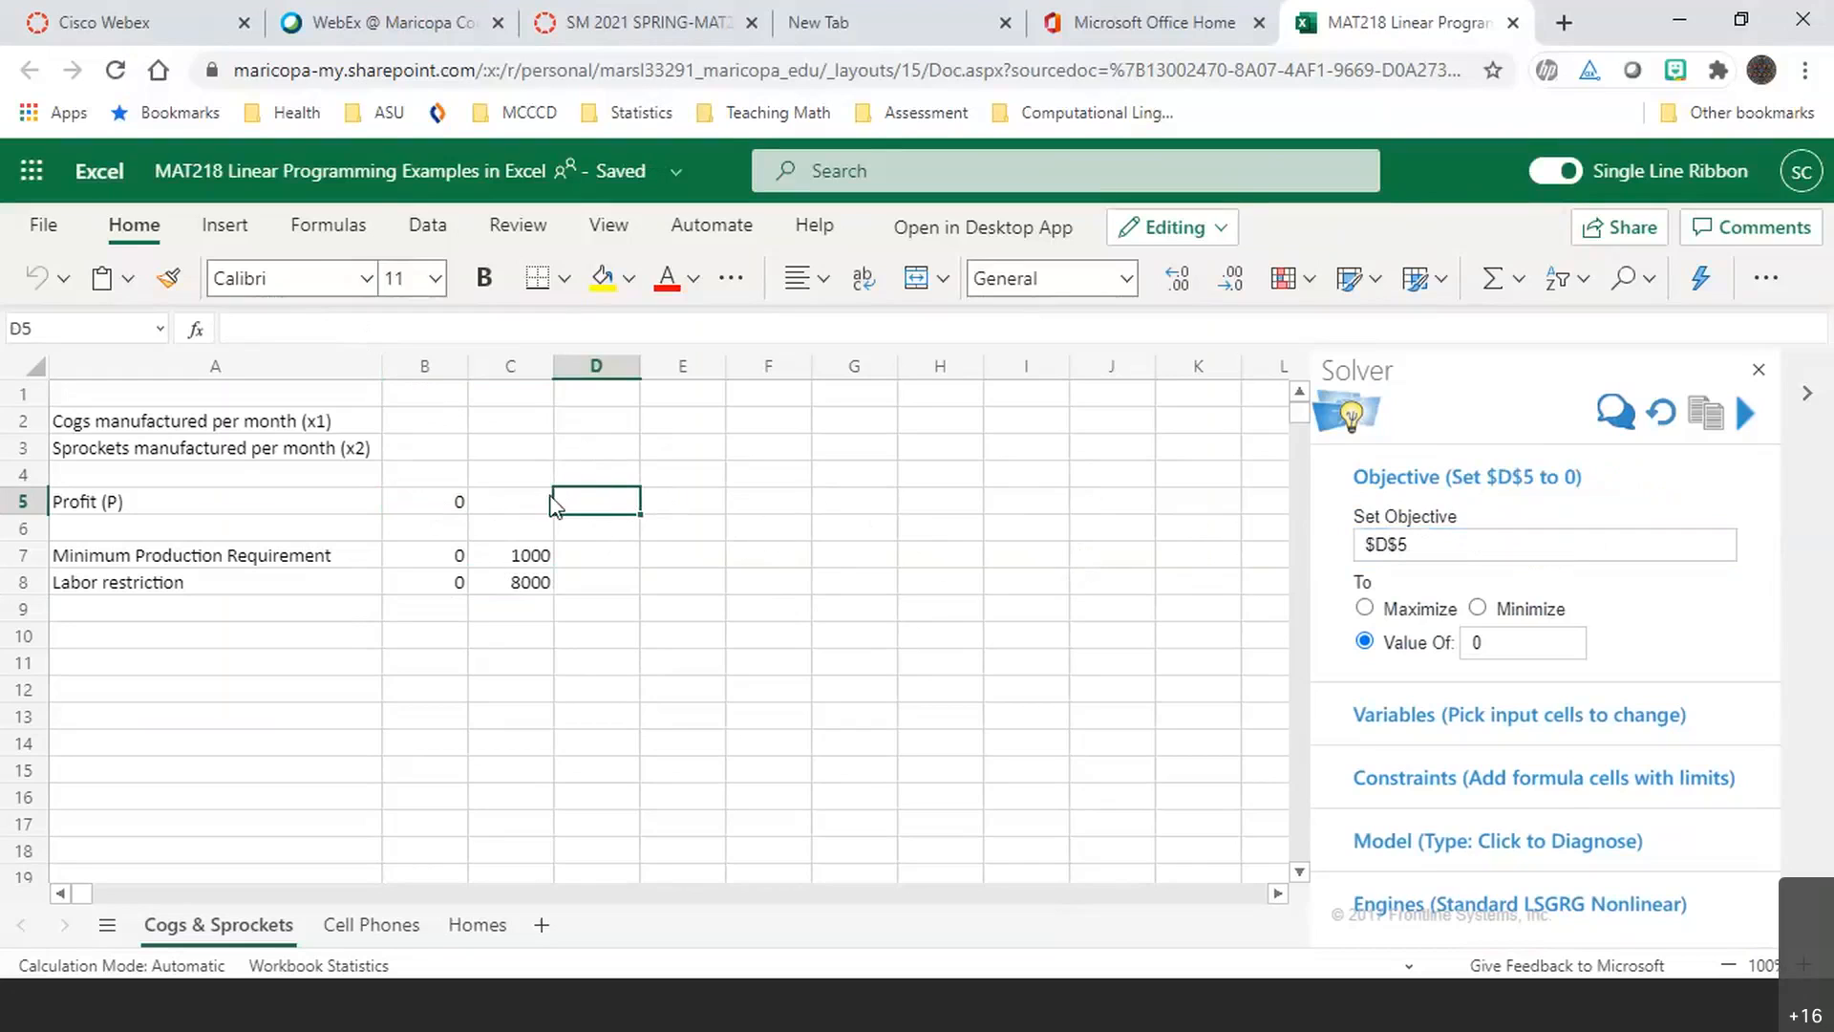
left_click(1402, 543)
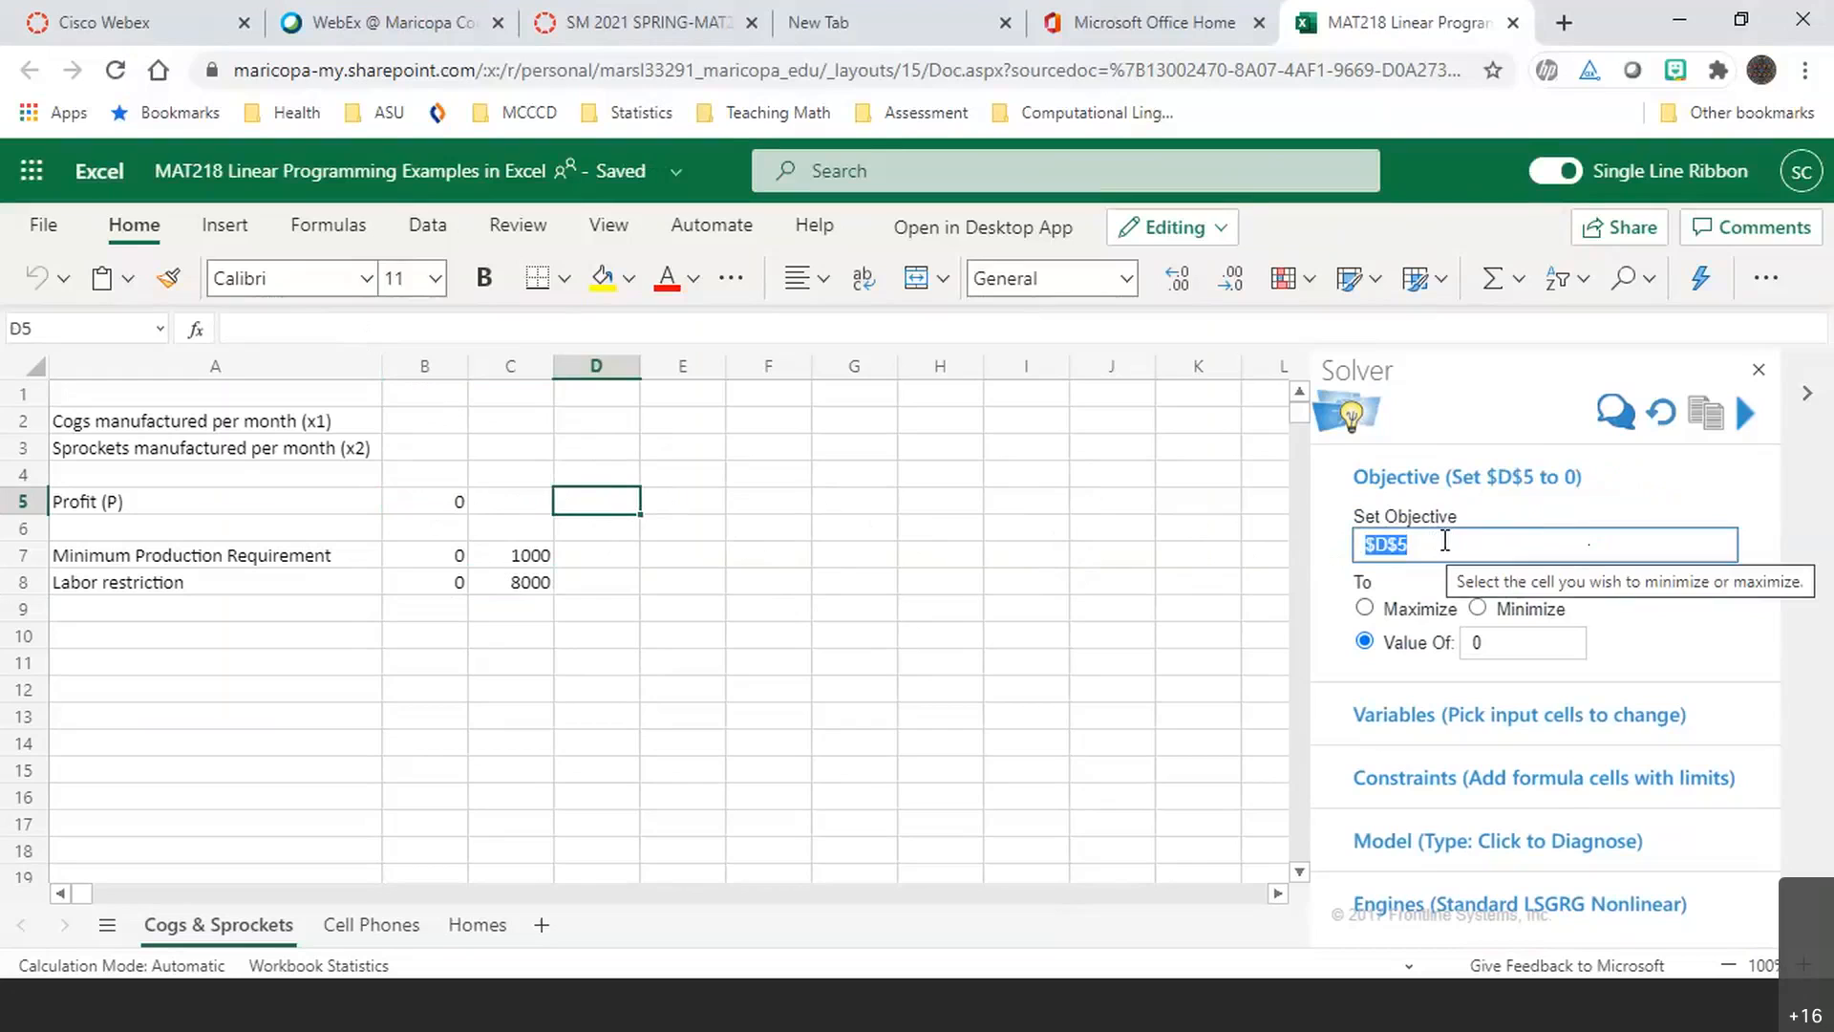
key("BackSpace")
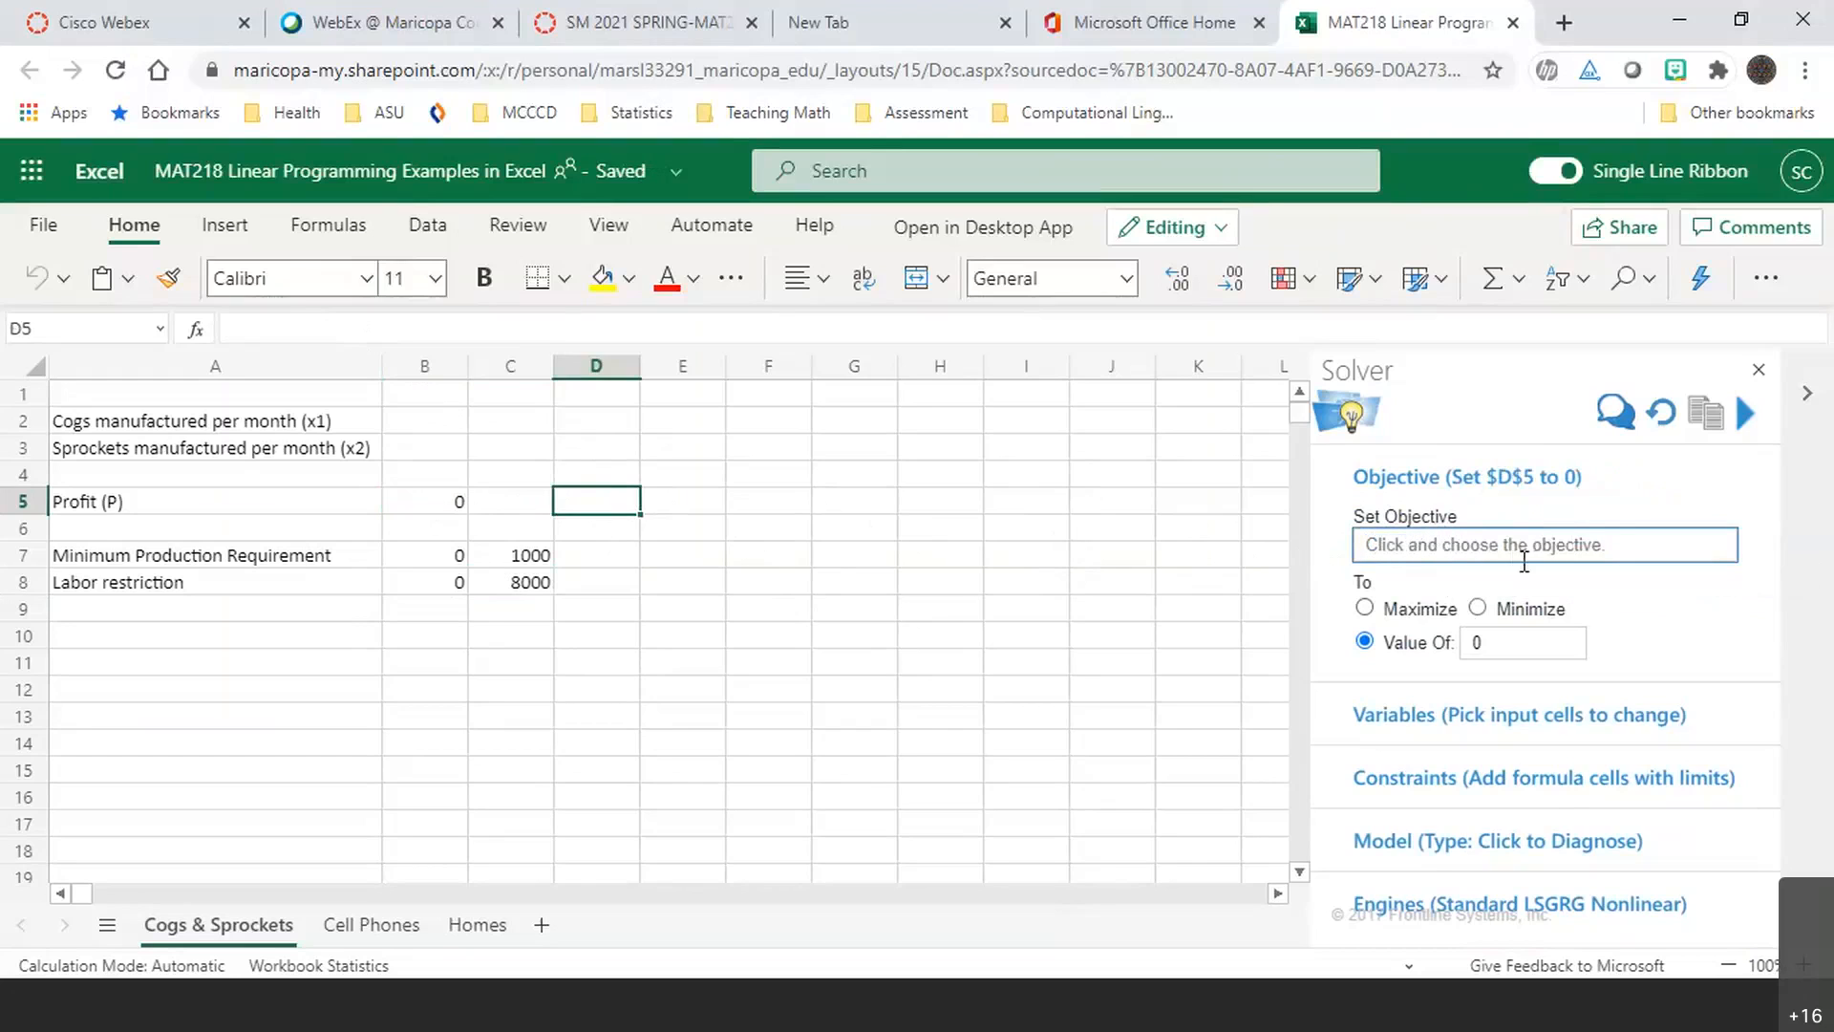
left_click(449, 508)
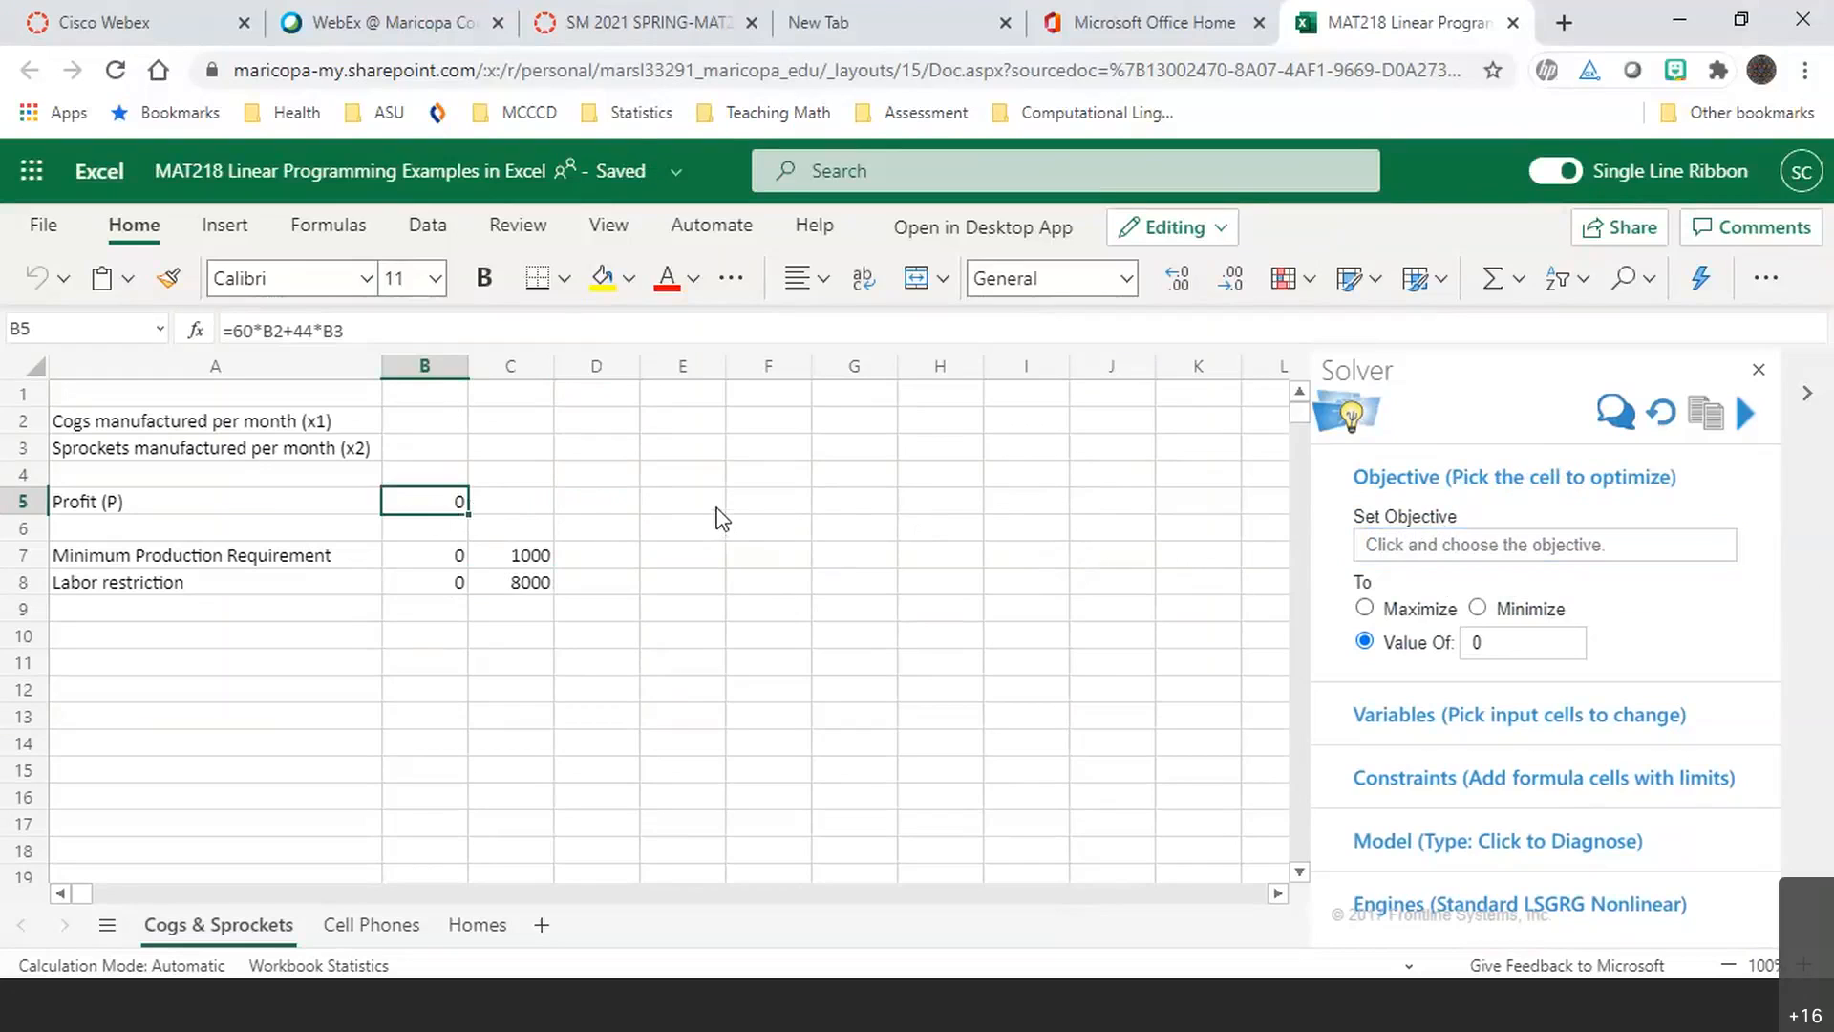
left_click(594, 506)
left_click(1413, 546)
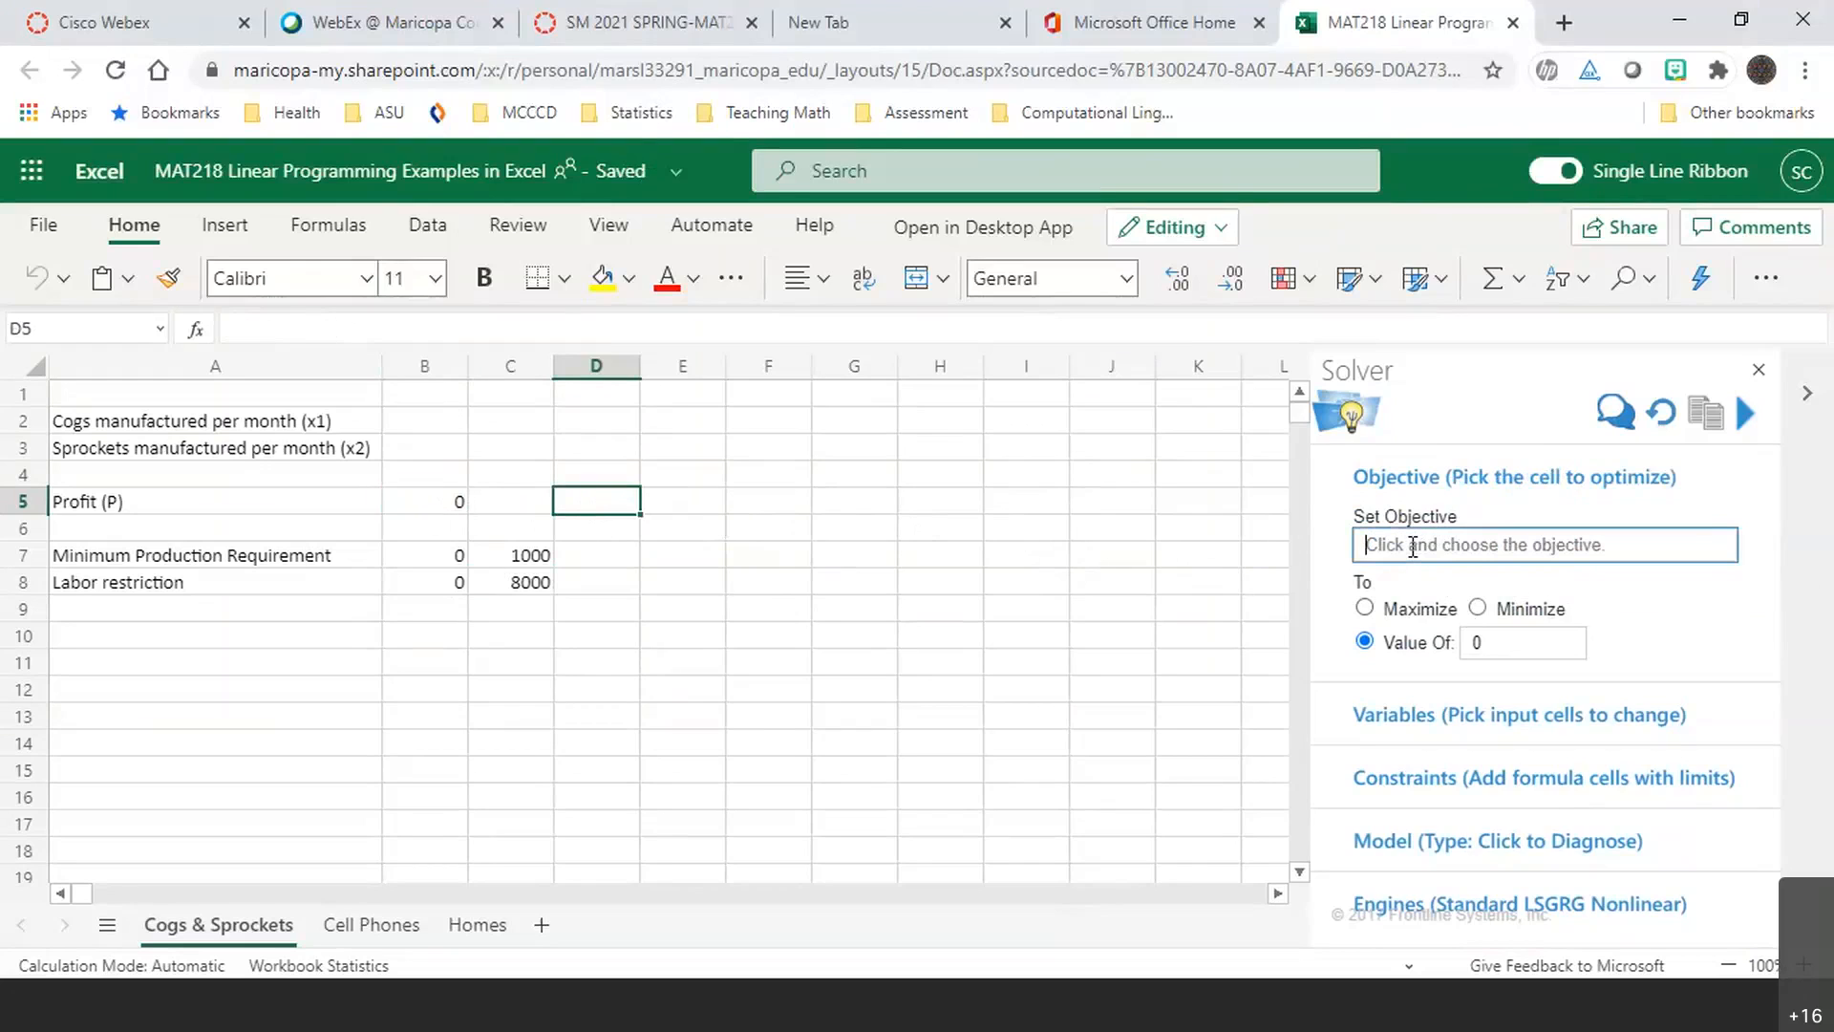
left_click(457, 507)
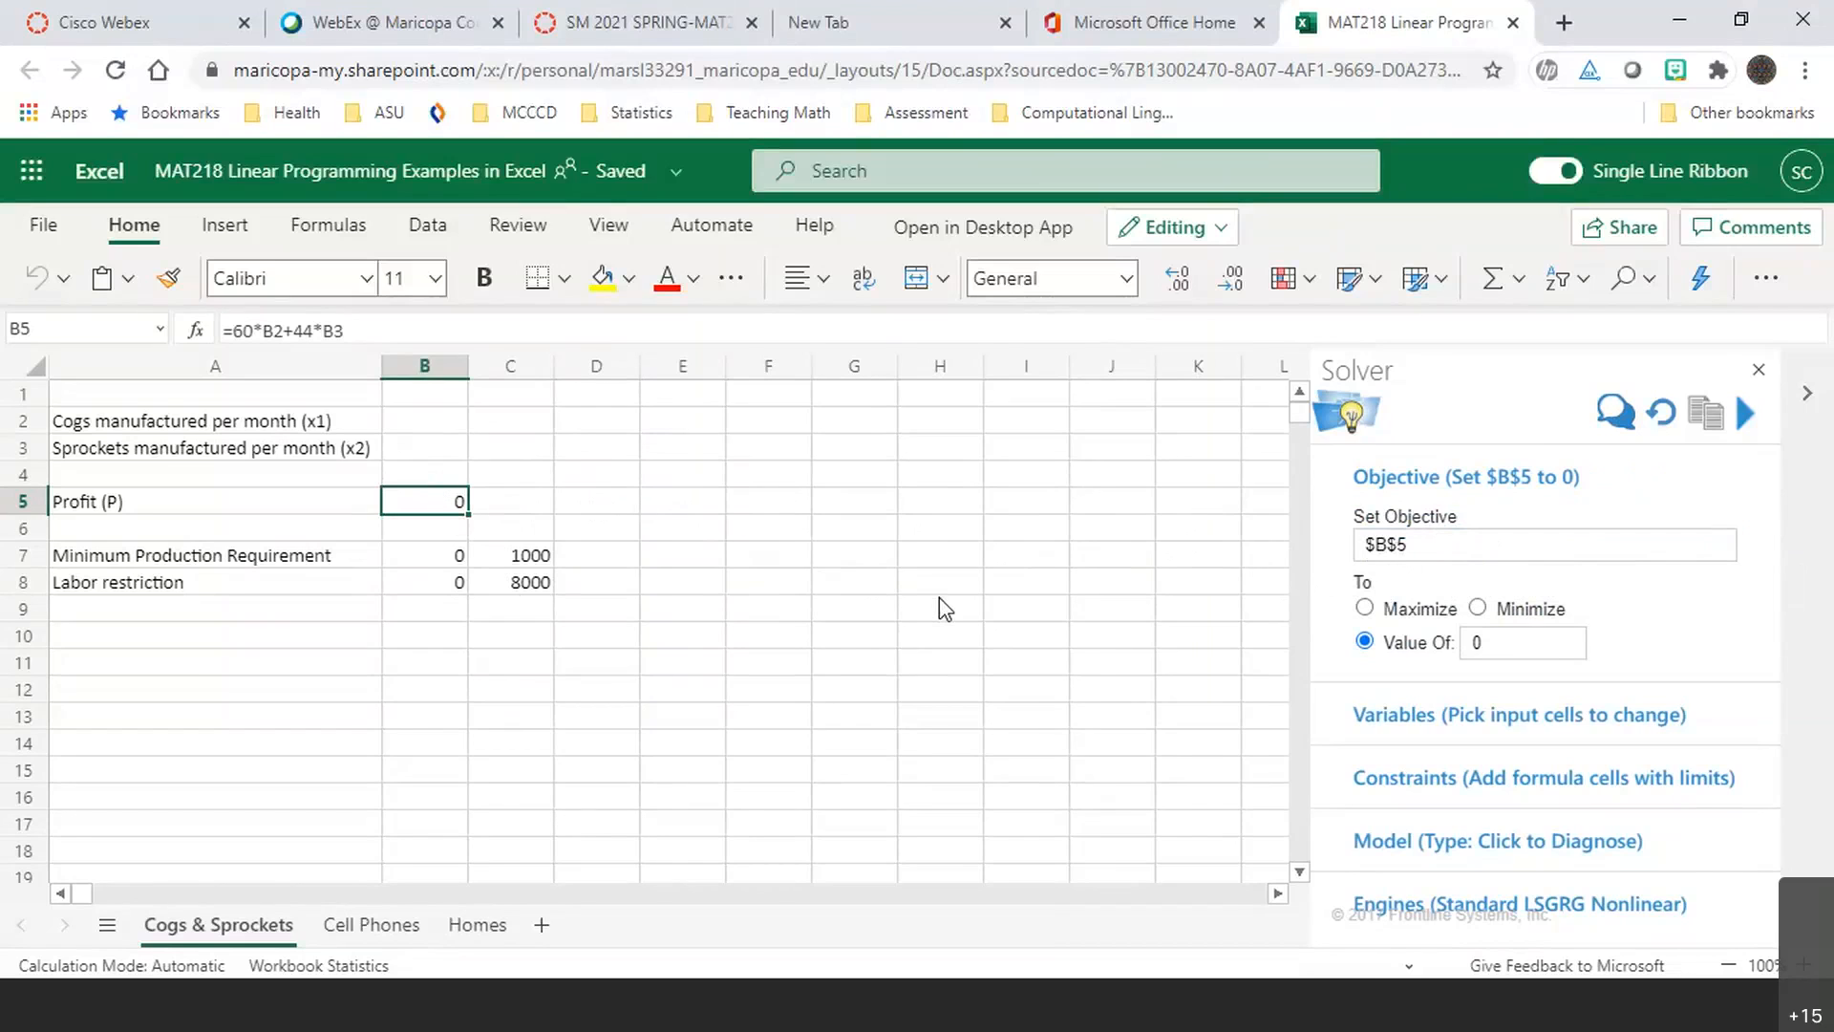
left_click(1365, 609)
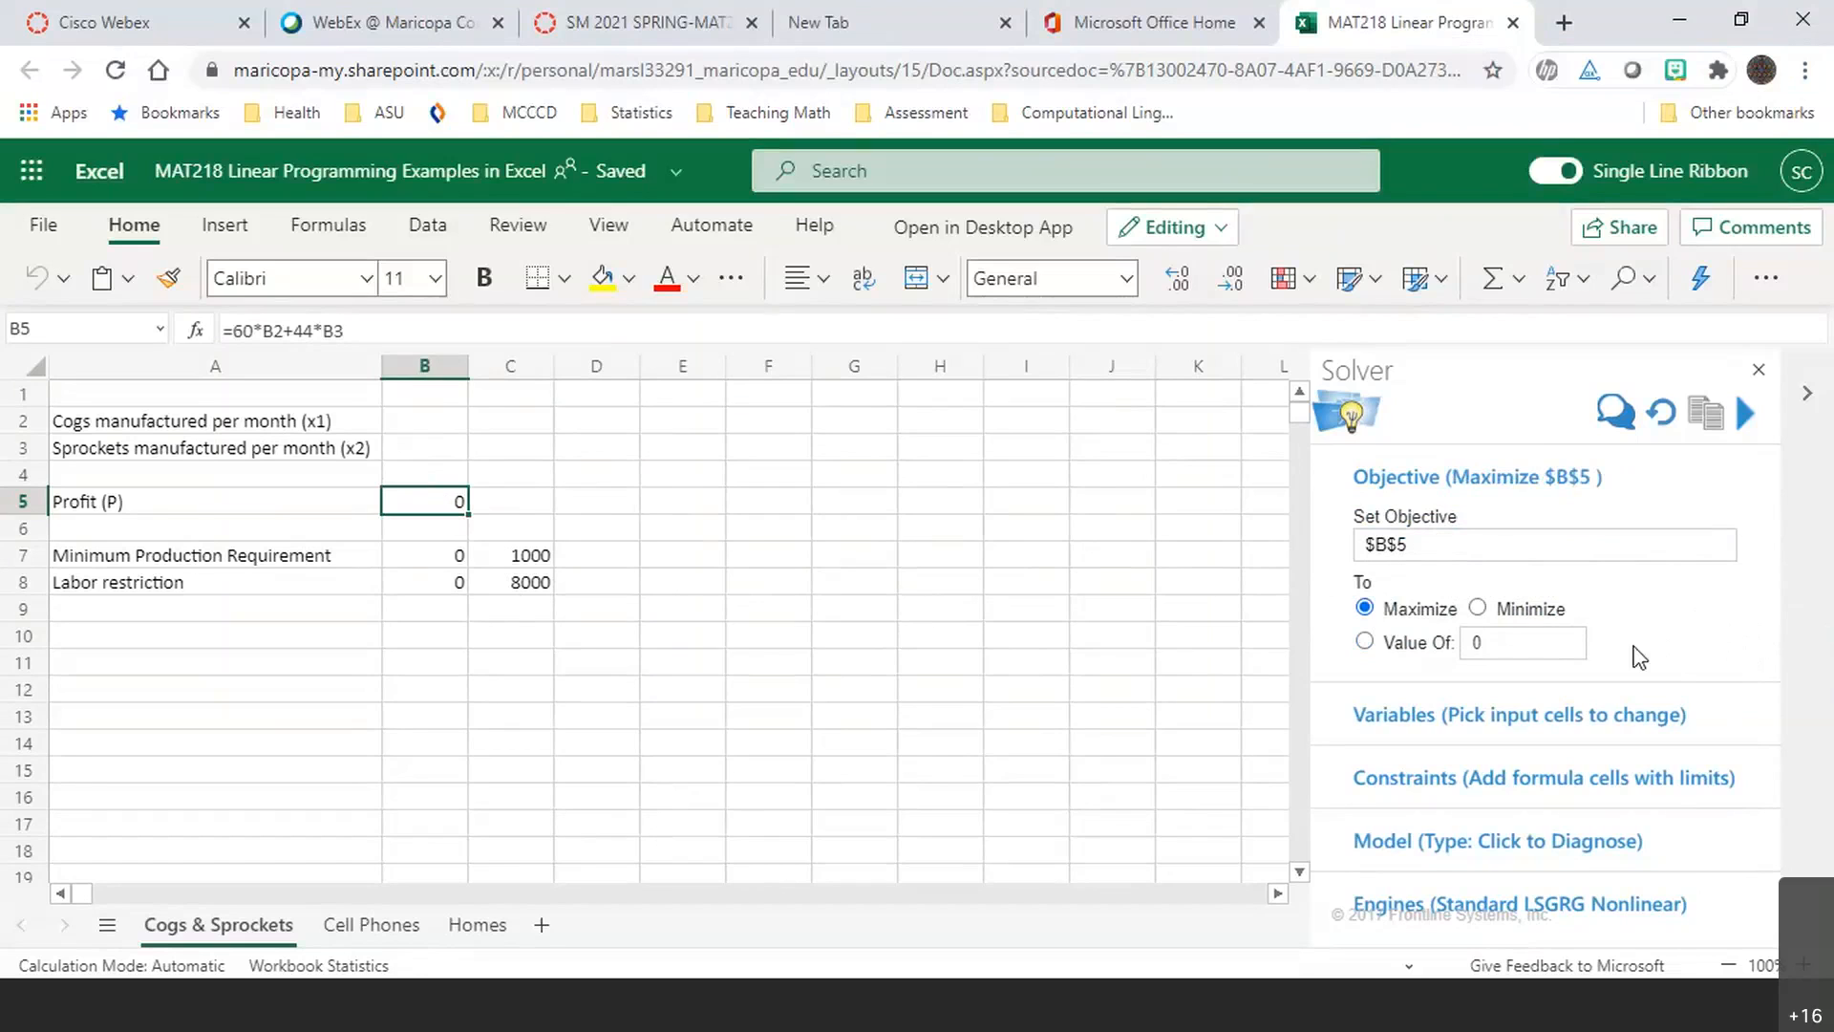
Add cell B2 as a Solver variable and try to add cell B3 as a second one
left_click(1384, 712)
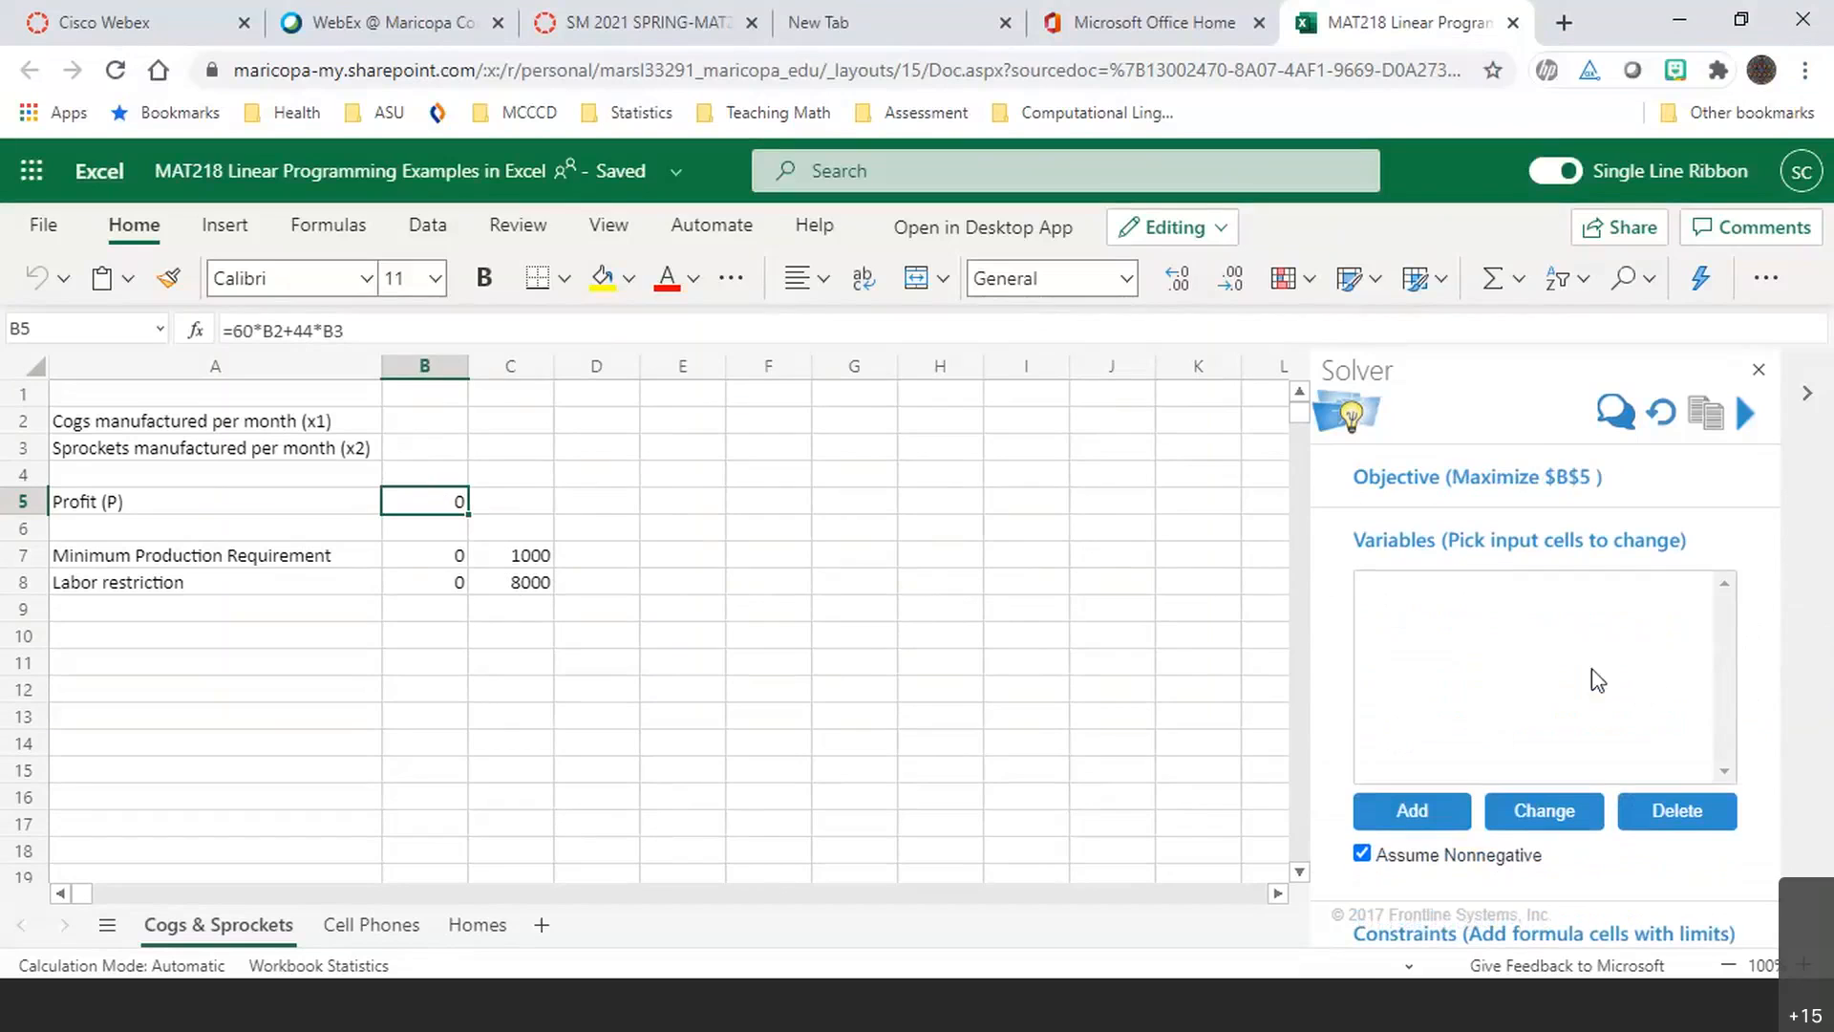
left_click(1382, 602)
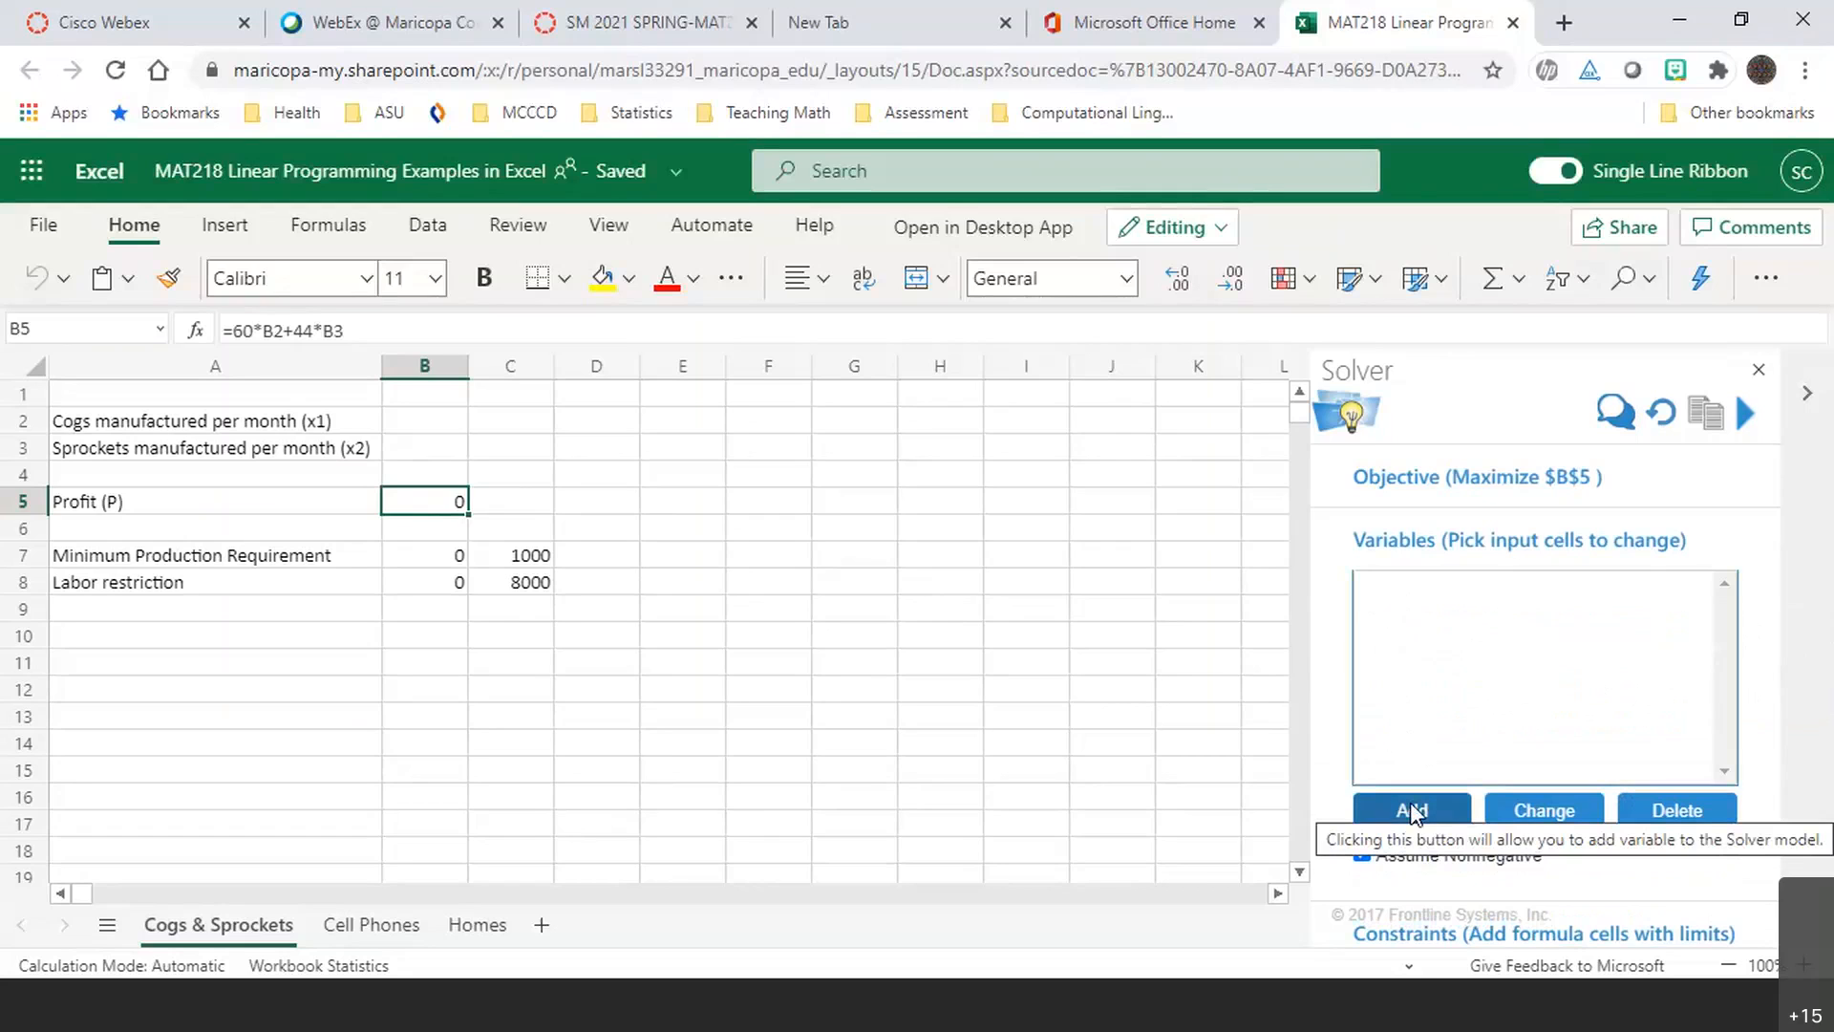
left_click(1412, 811)
left_click(1399, 607)
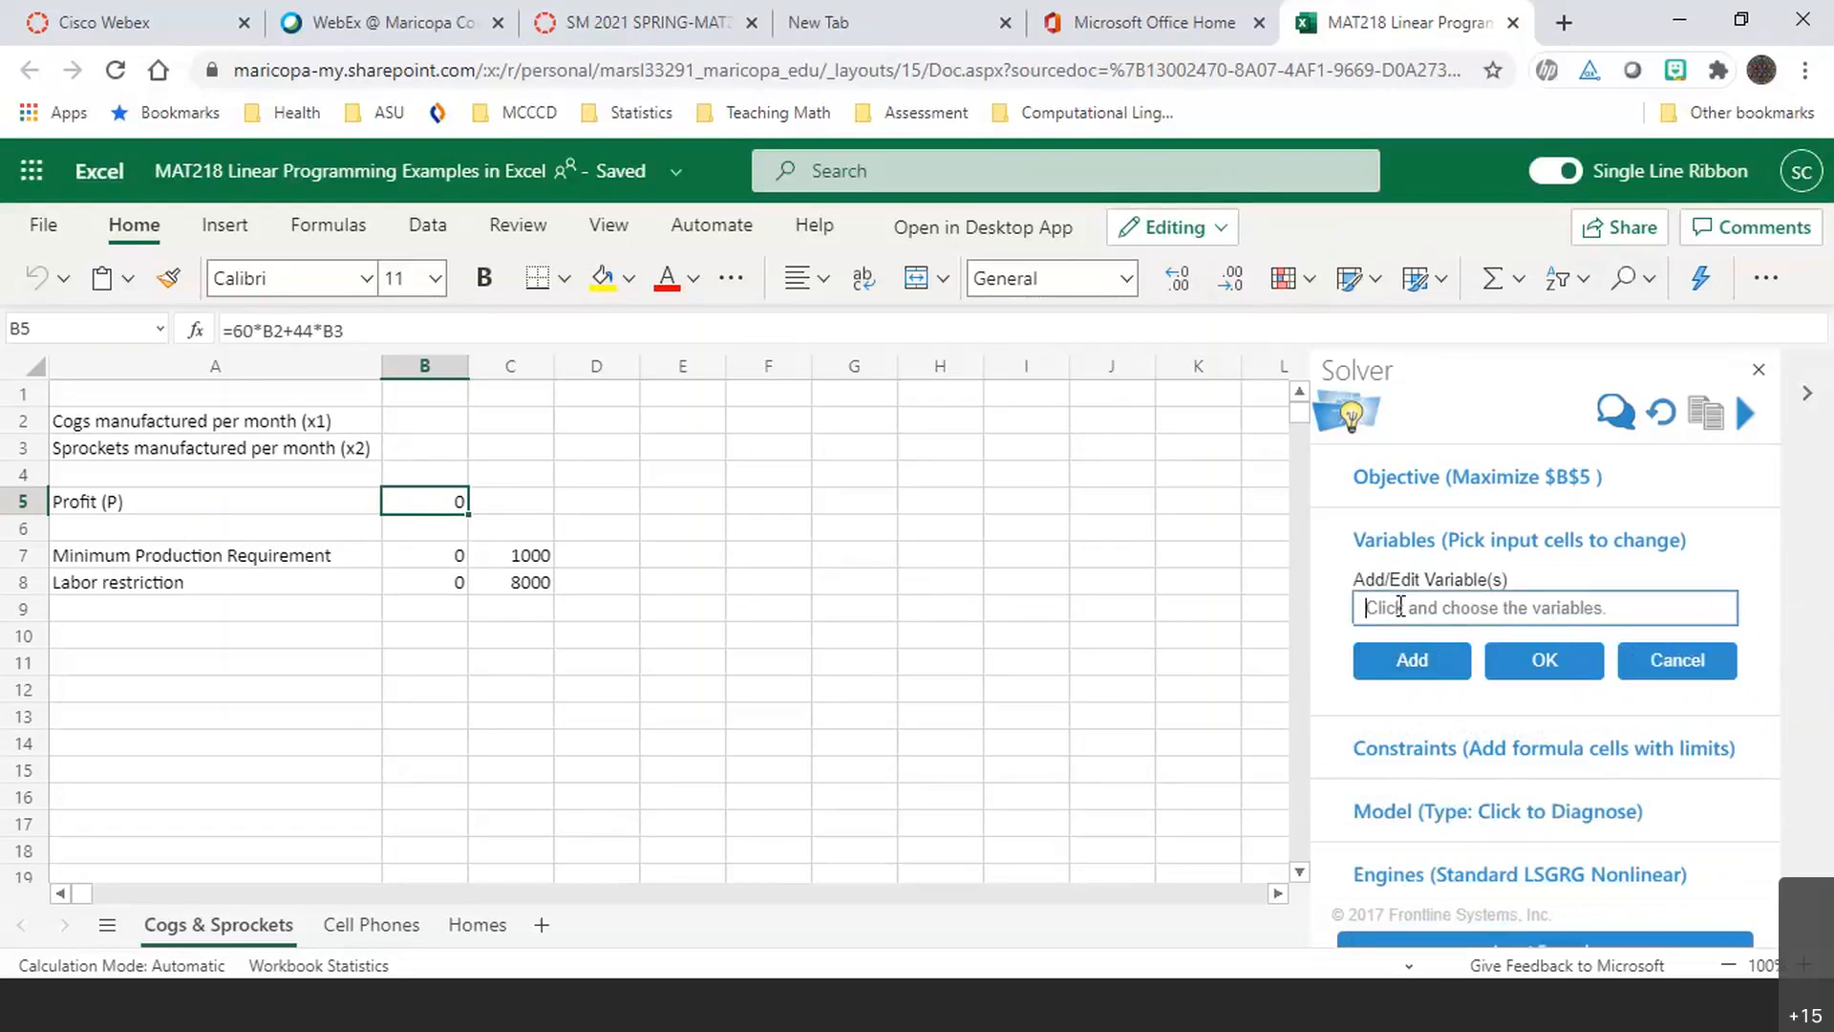
left_click(445, 421)
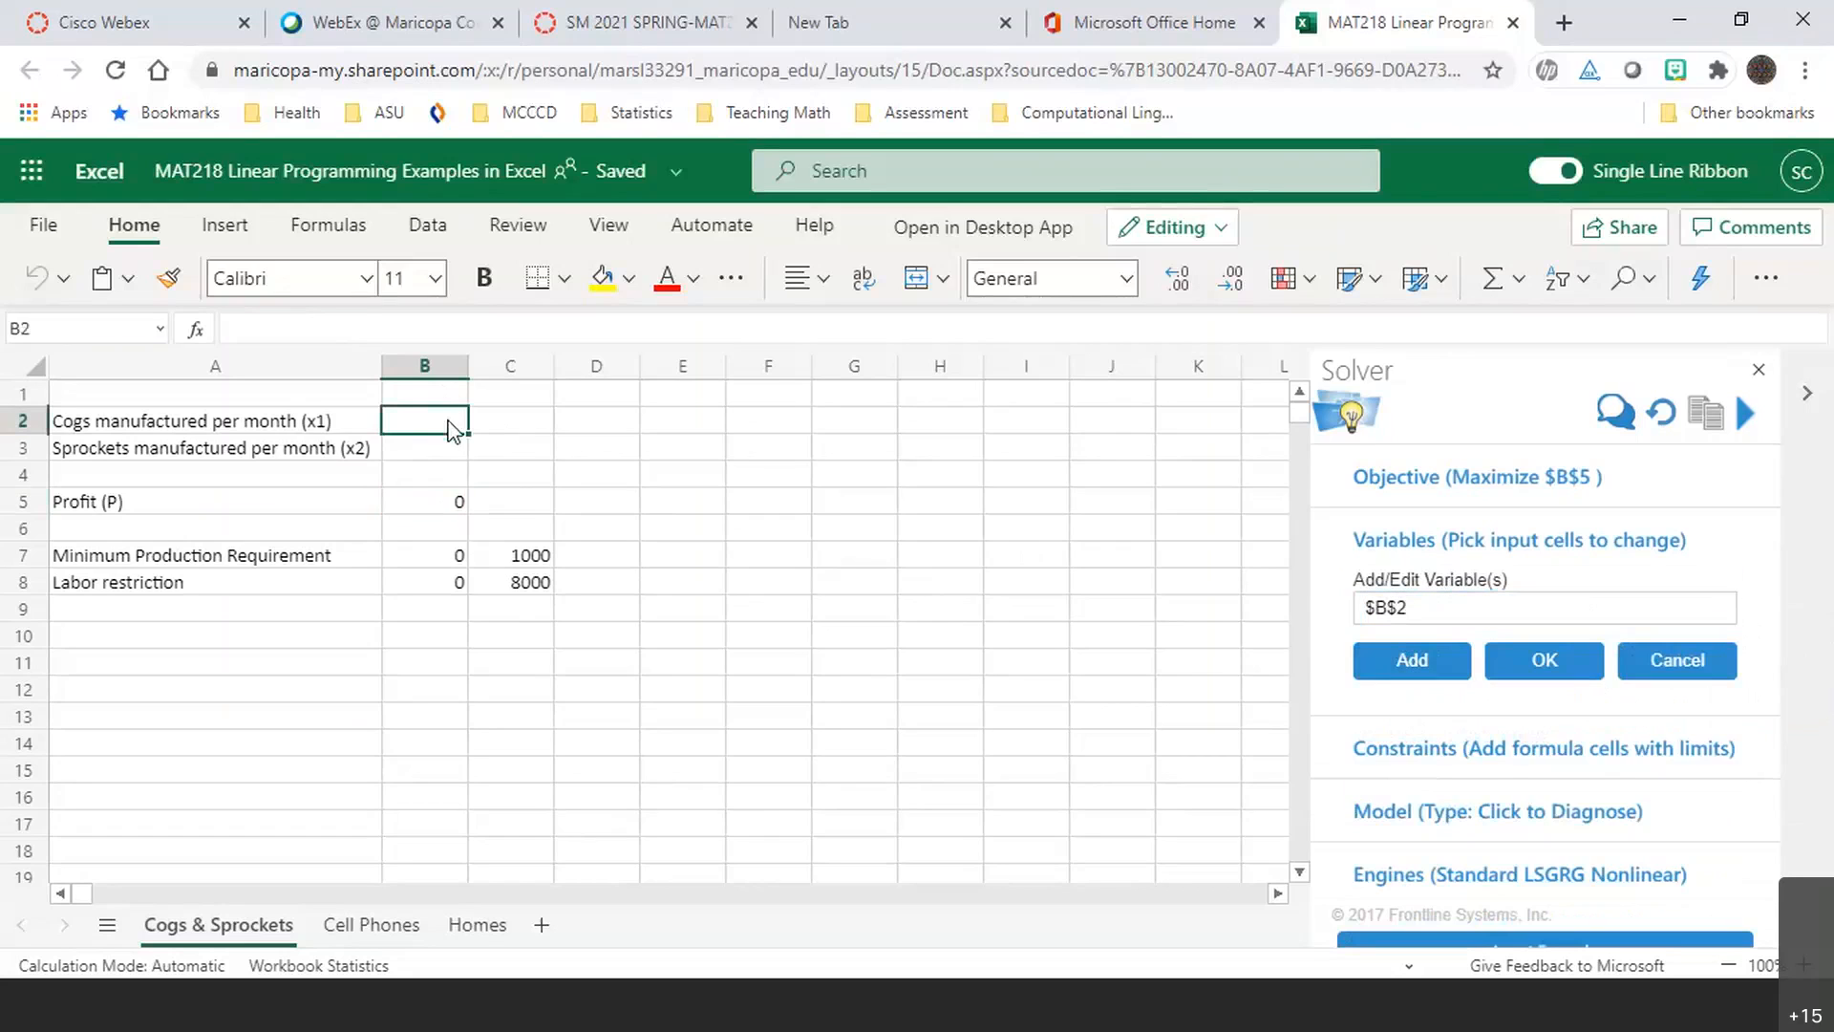
left_click(1406, 660)
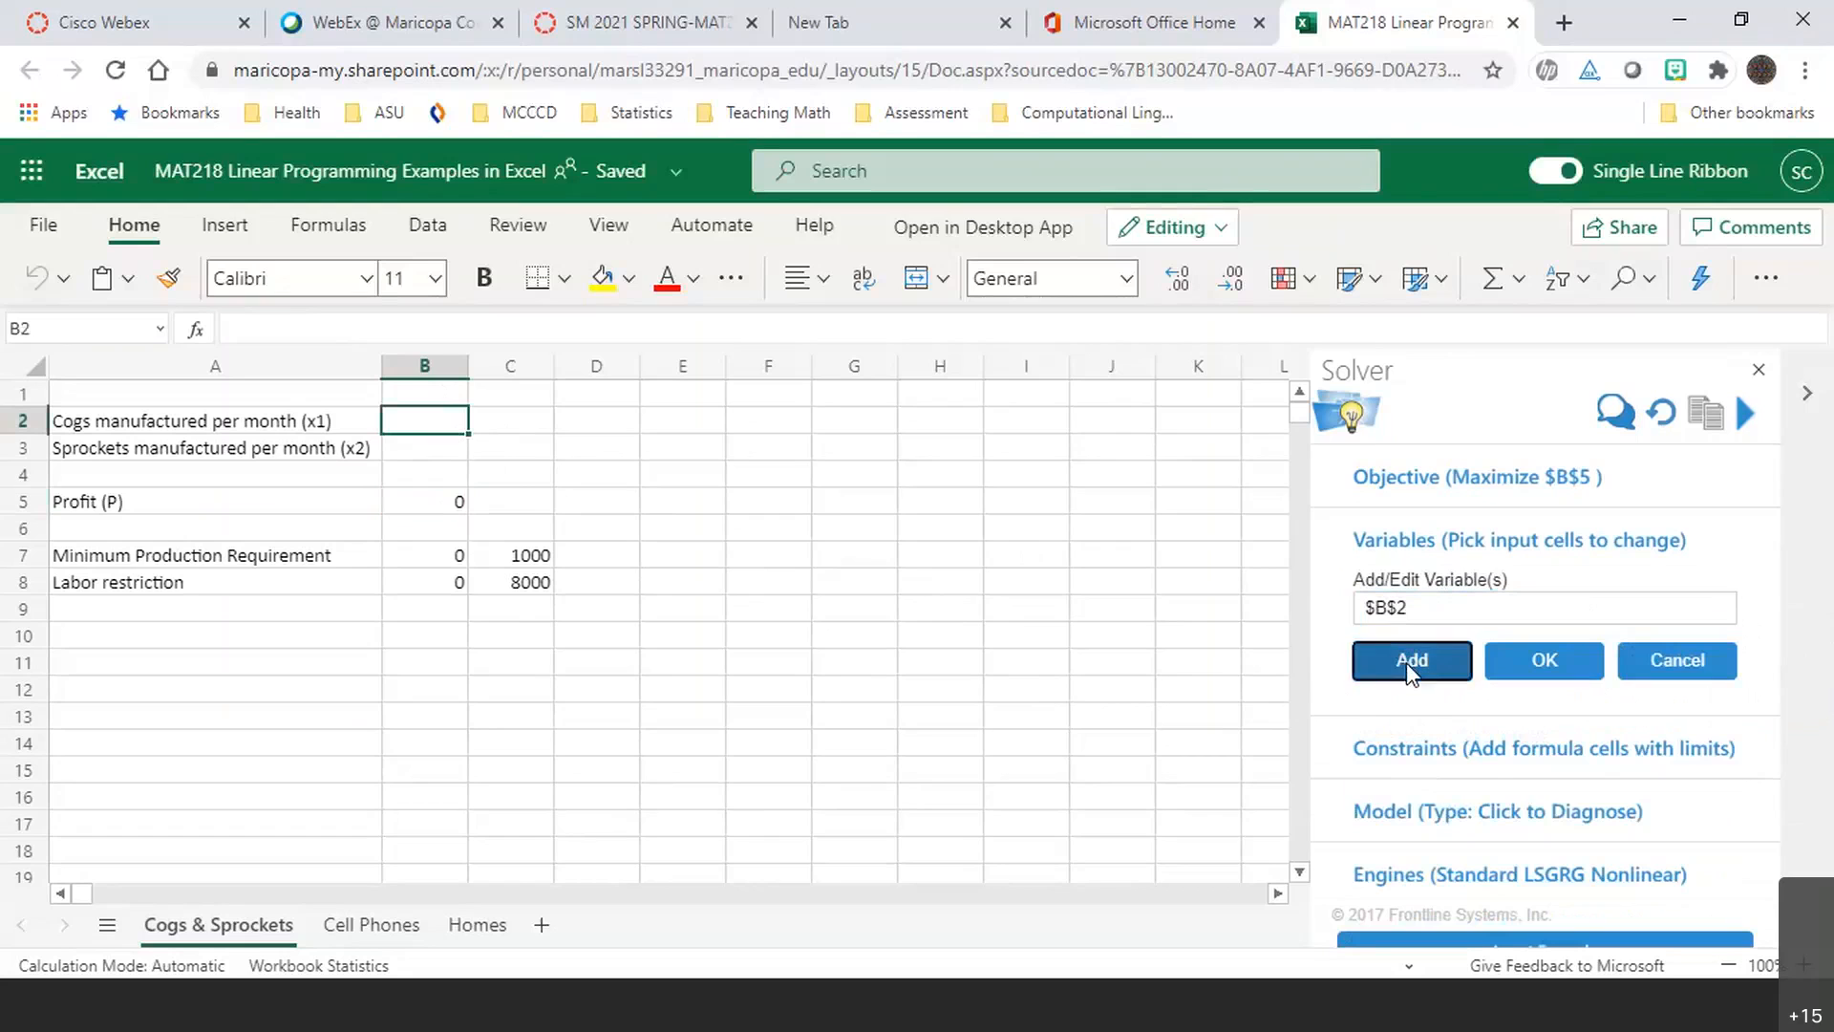
left_click(426, 445)
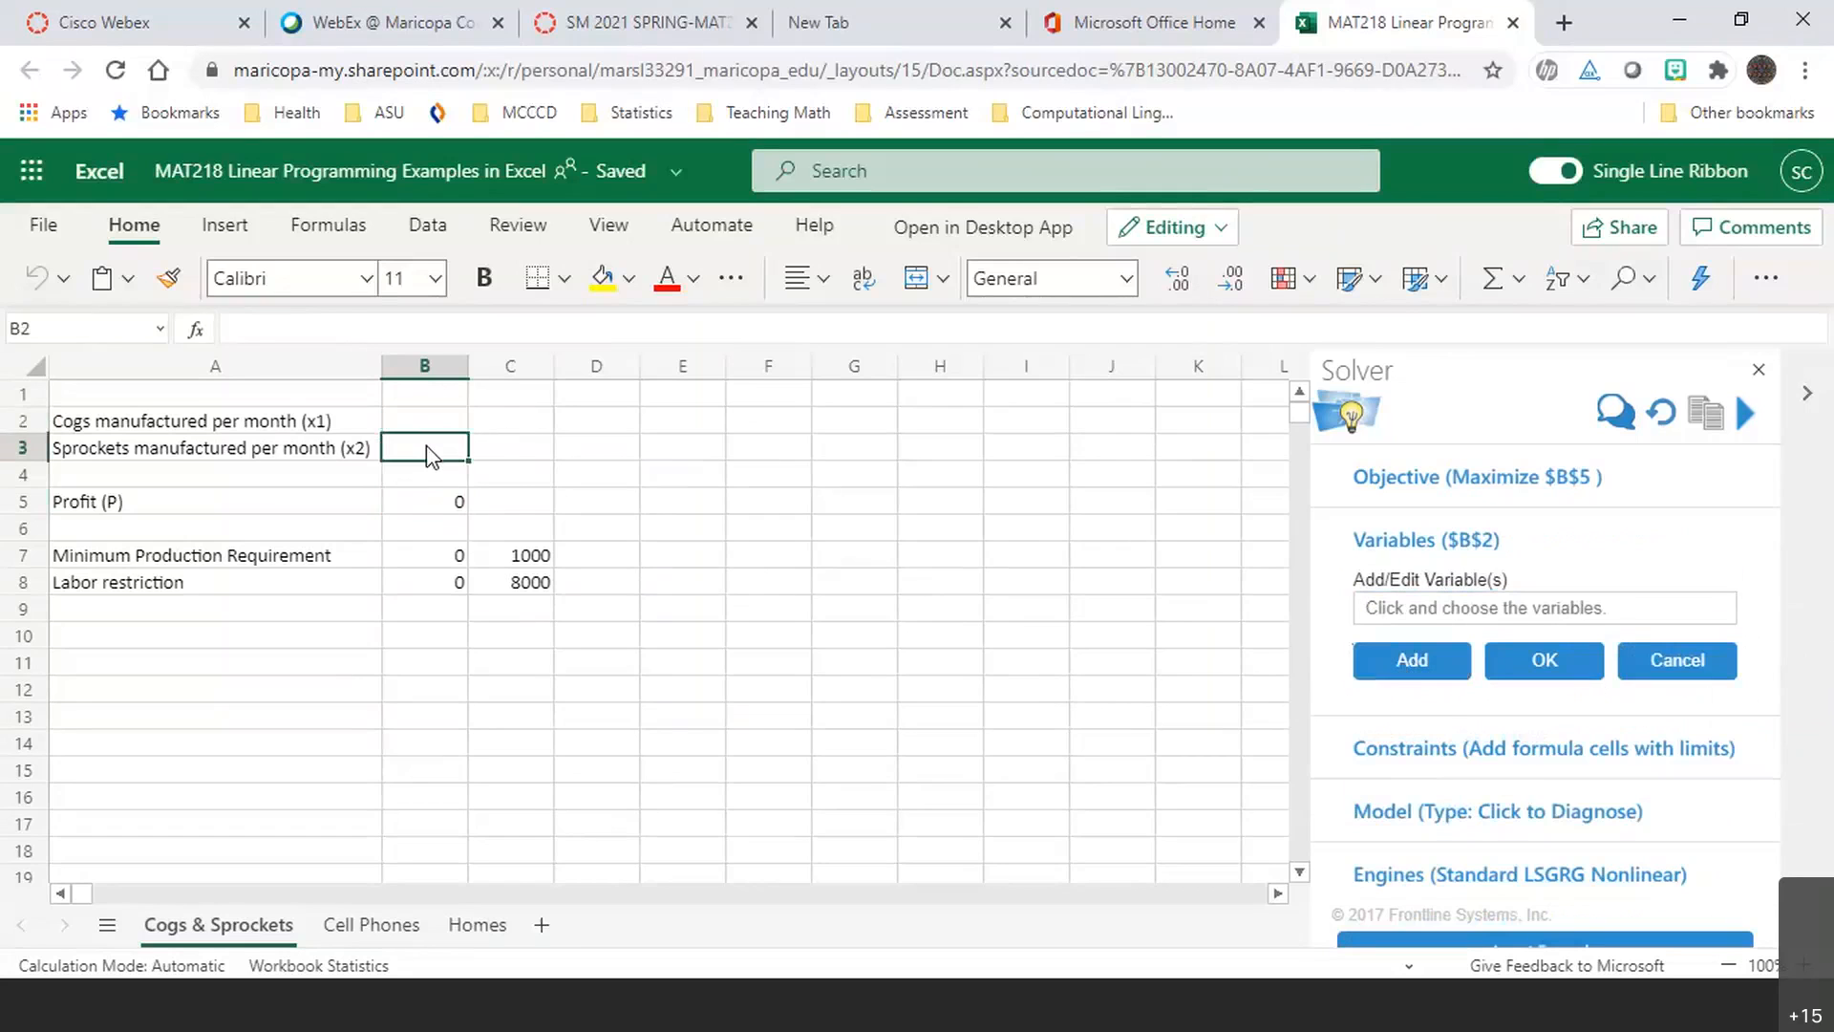
left_click(1532, 662)
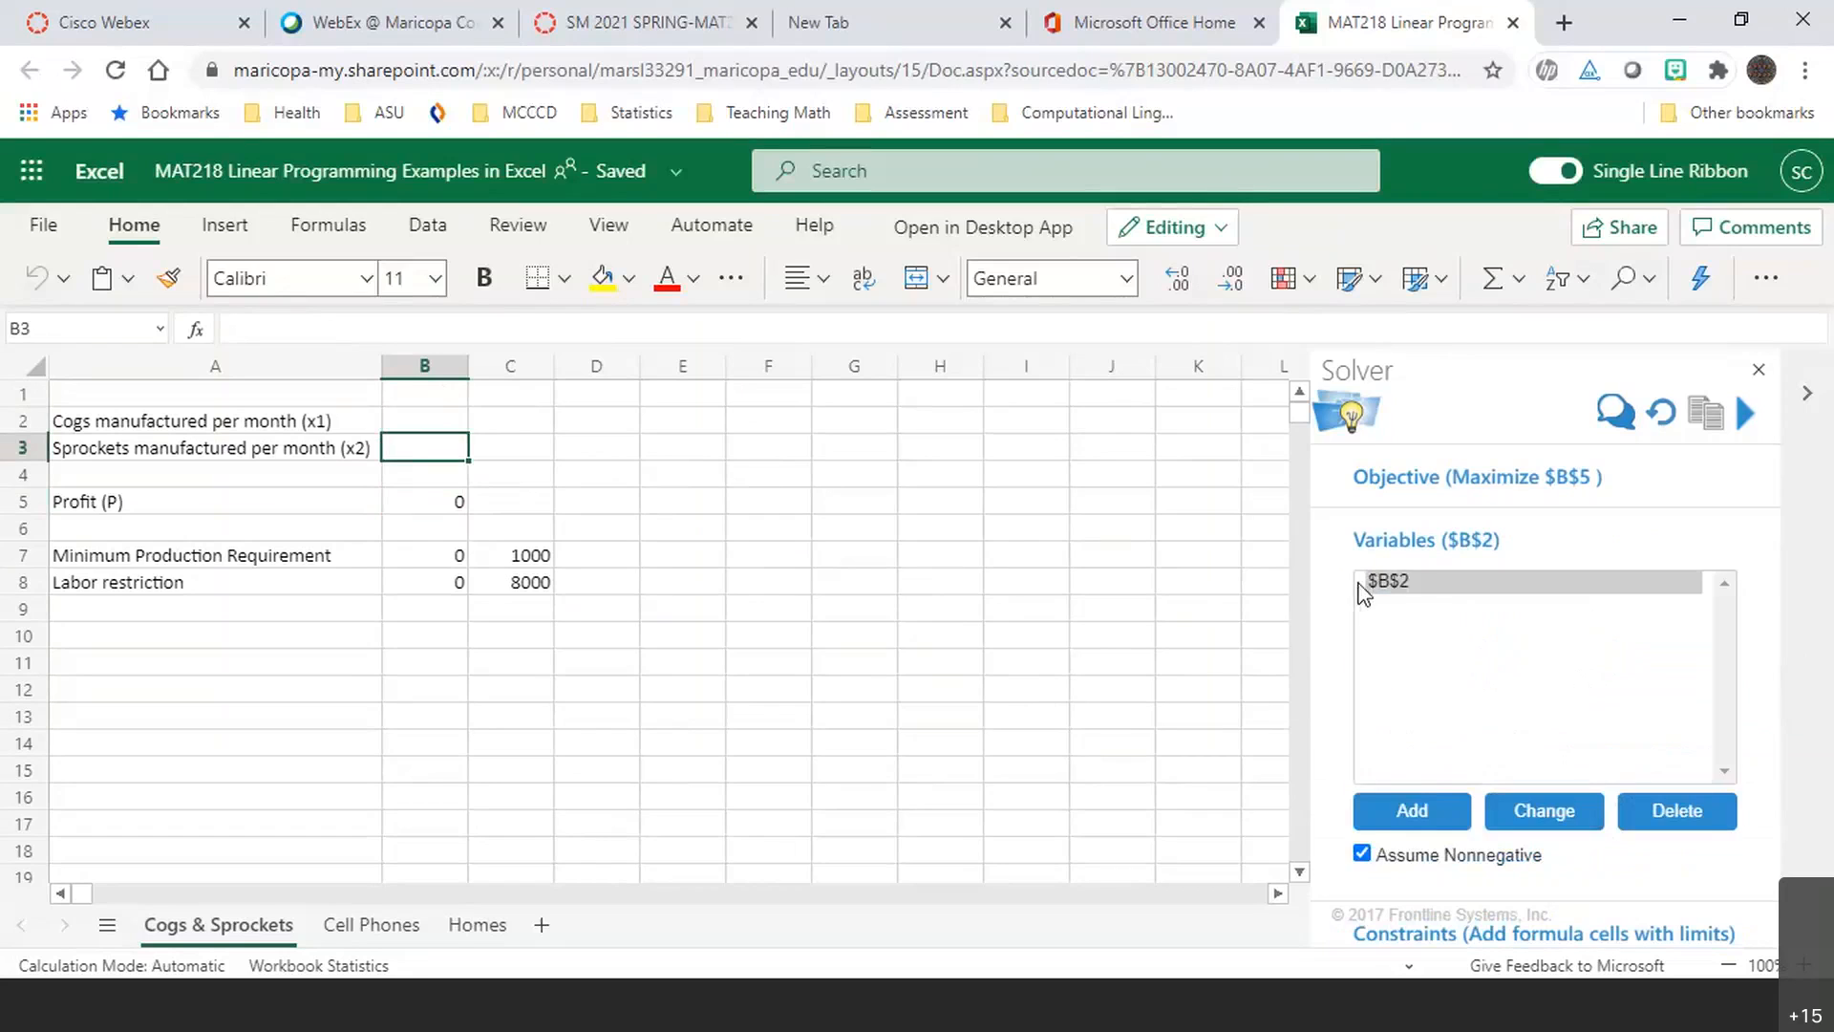
Delete cell B2 from the Solver variables
left_click(1433, 582)
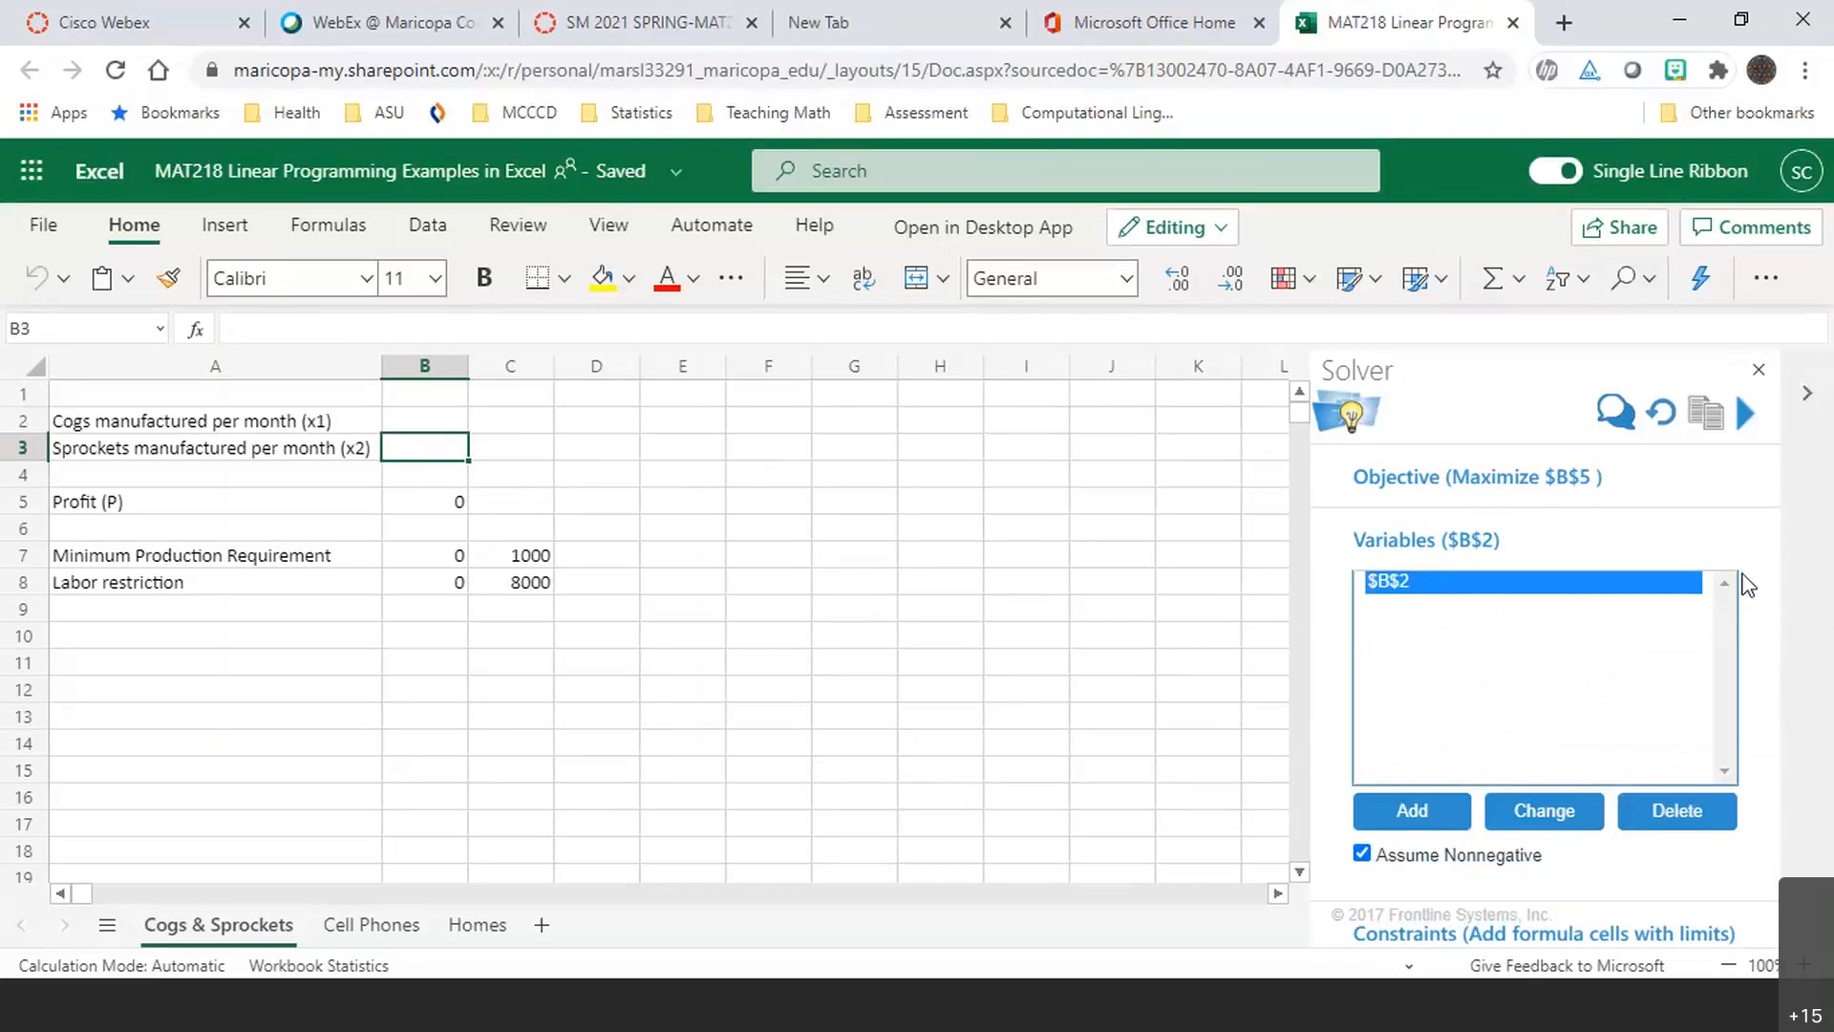
left_click(1675, 802)
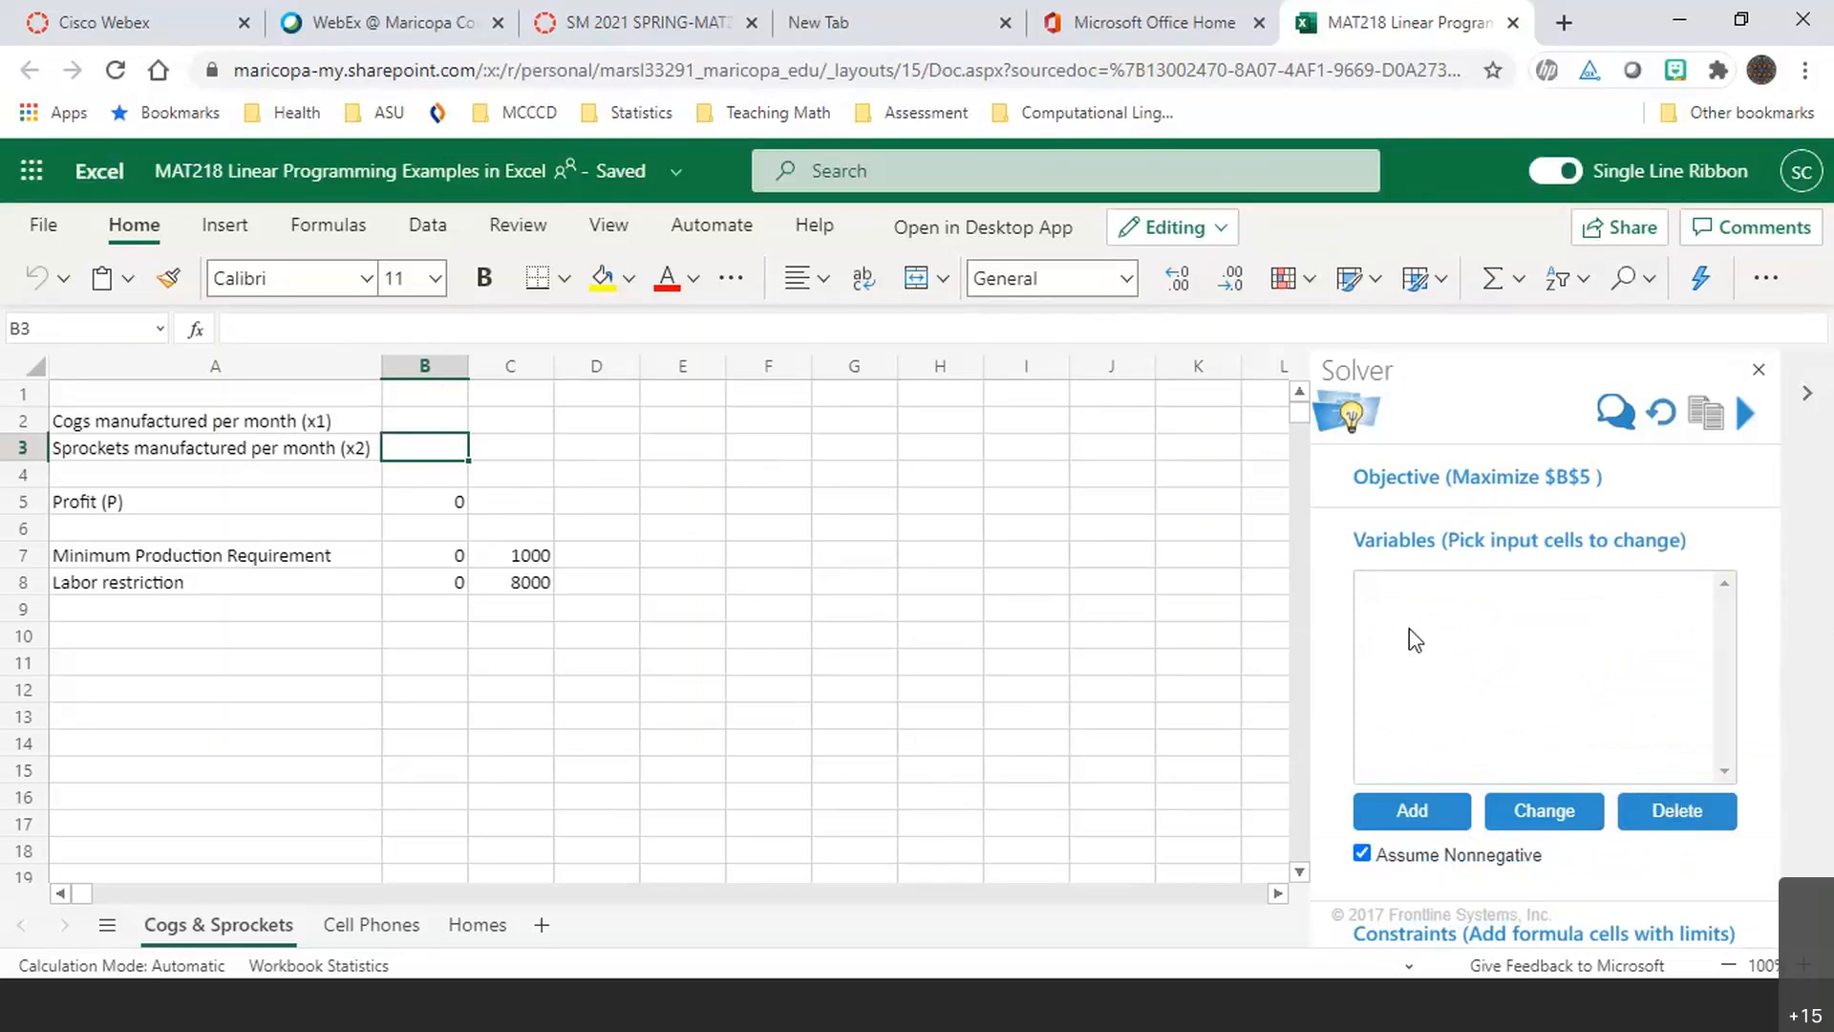
left_click(1388, 590)
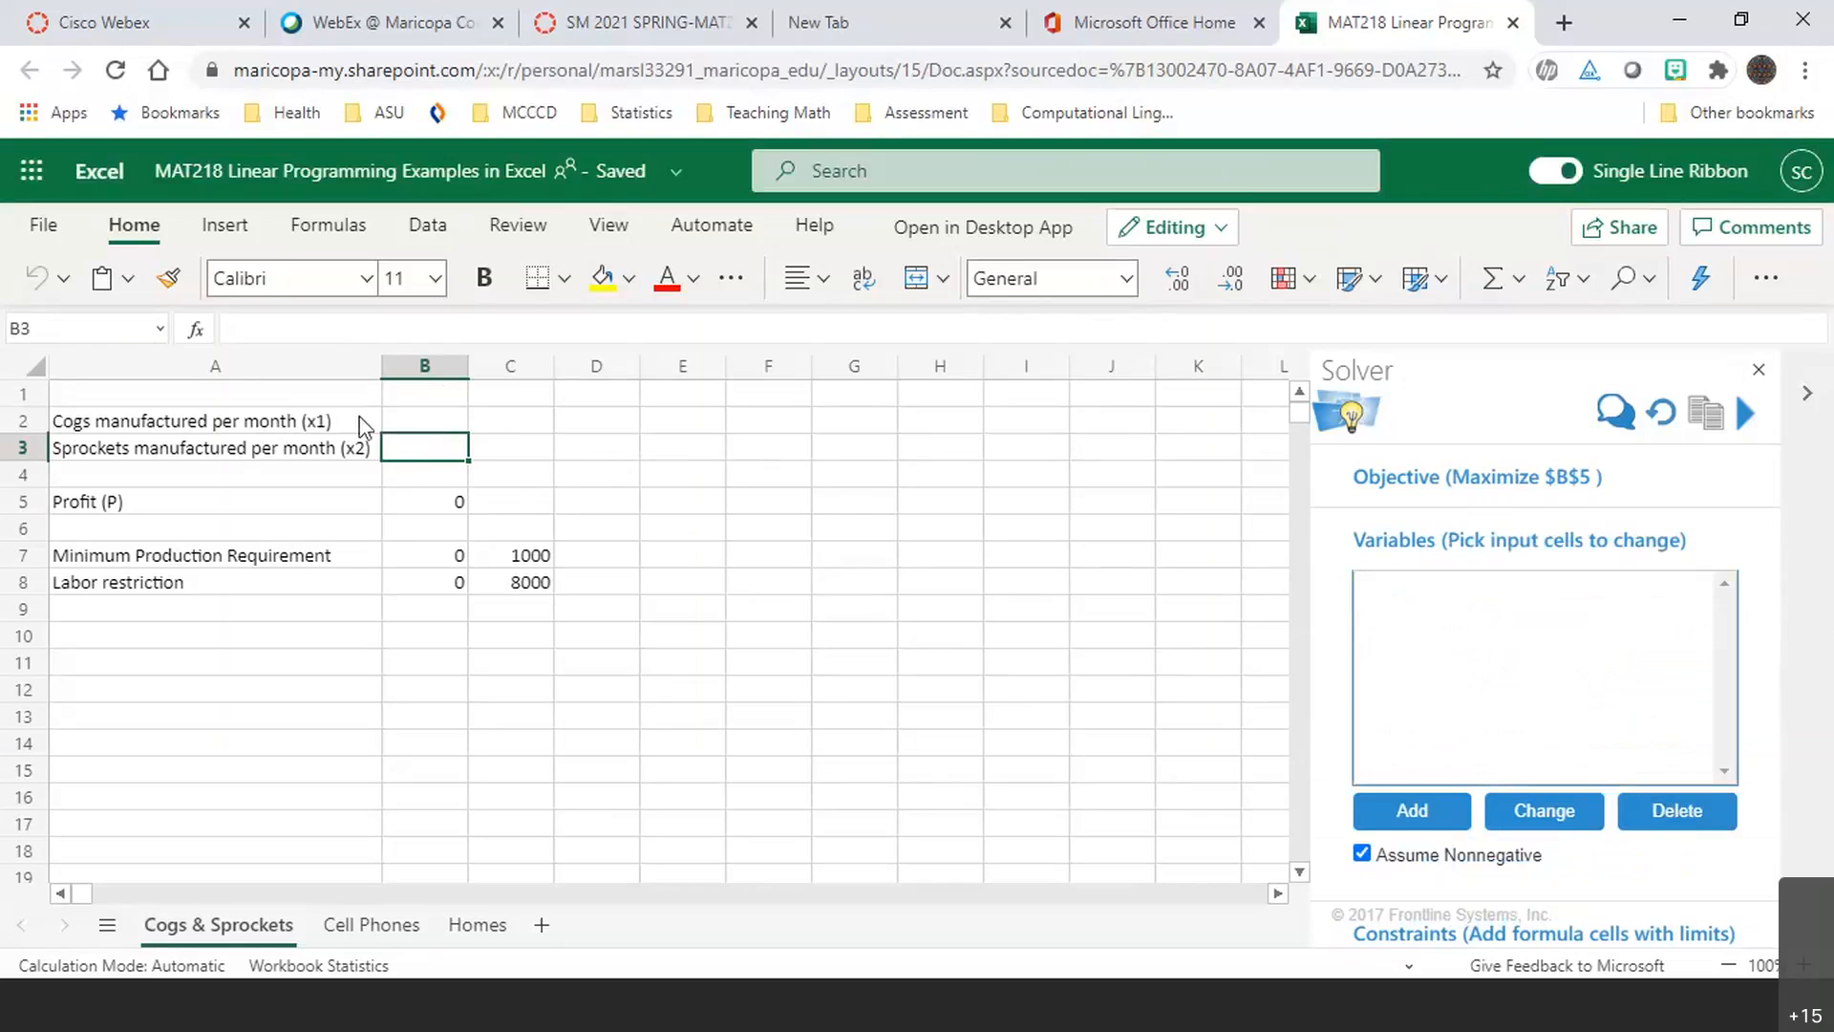
Try to add the range B2:B3 as Solver variables in one go
left_click(427, 423)
left_click_drag(427, 423, 424, 457)
left_click(1412, 810)
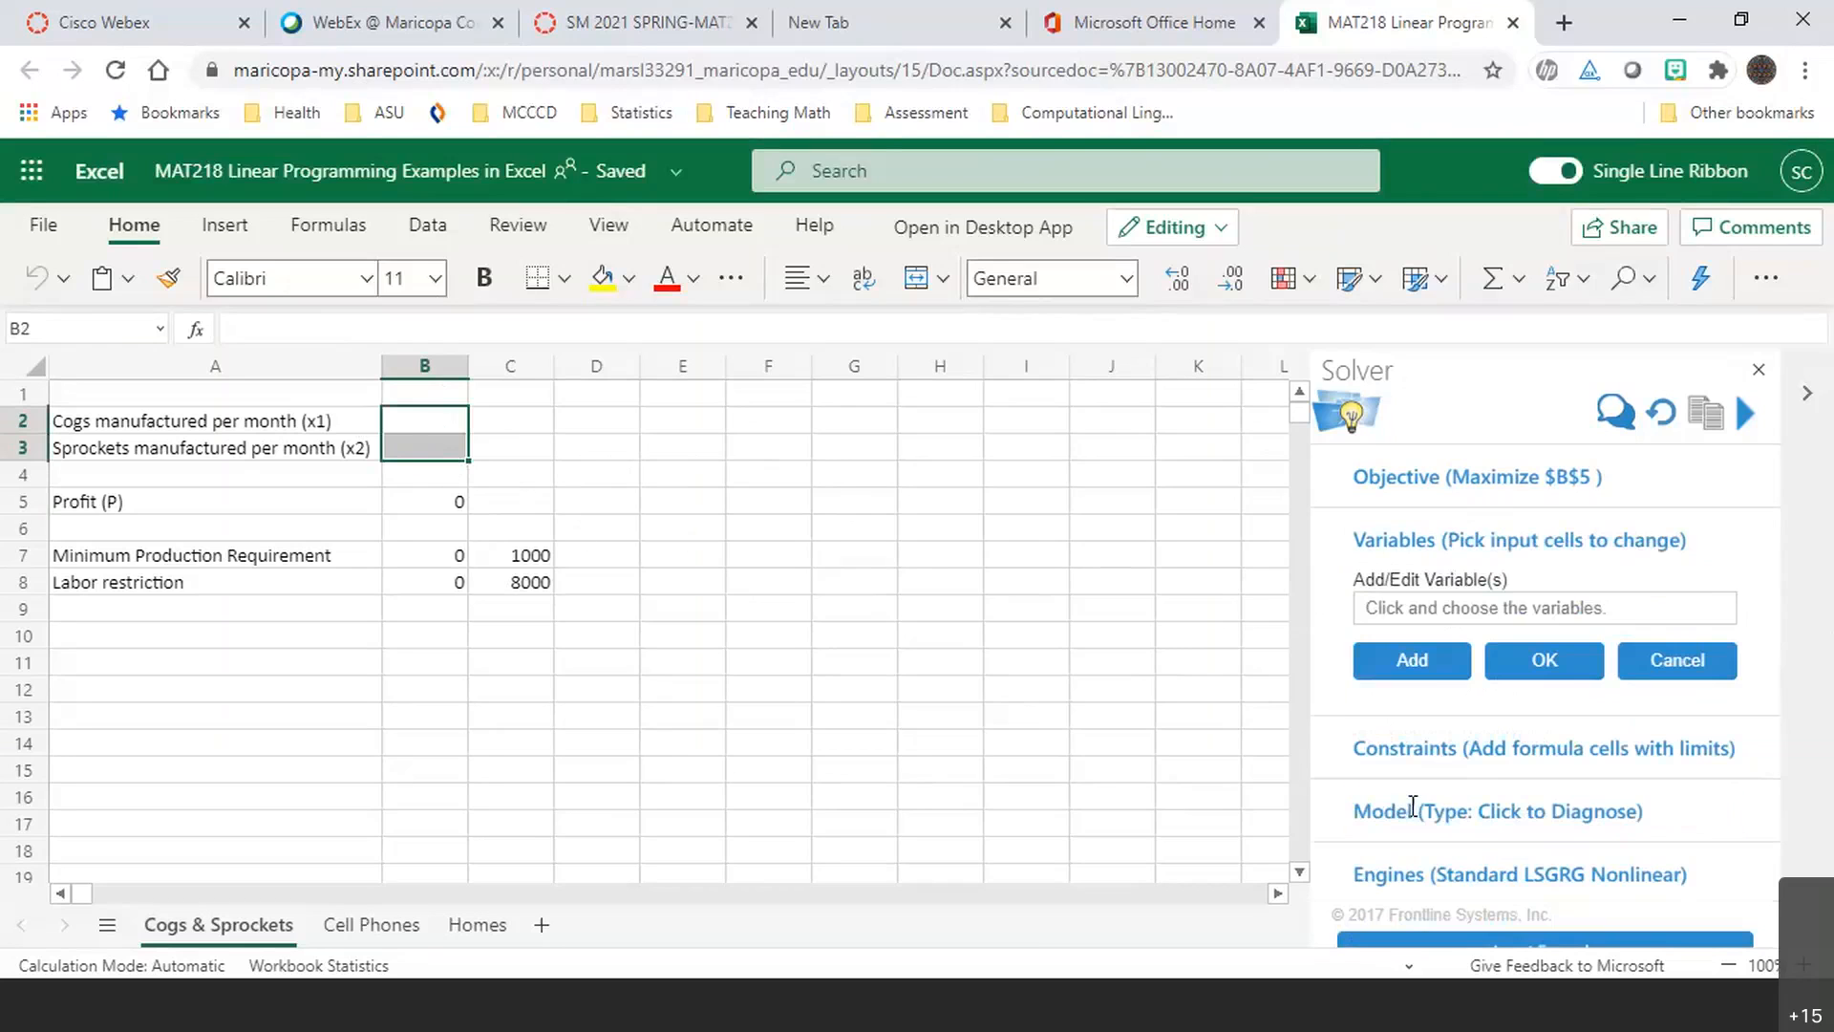
left_click(1388, 607)
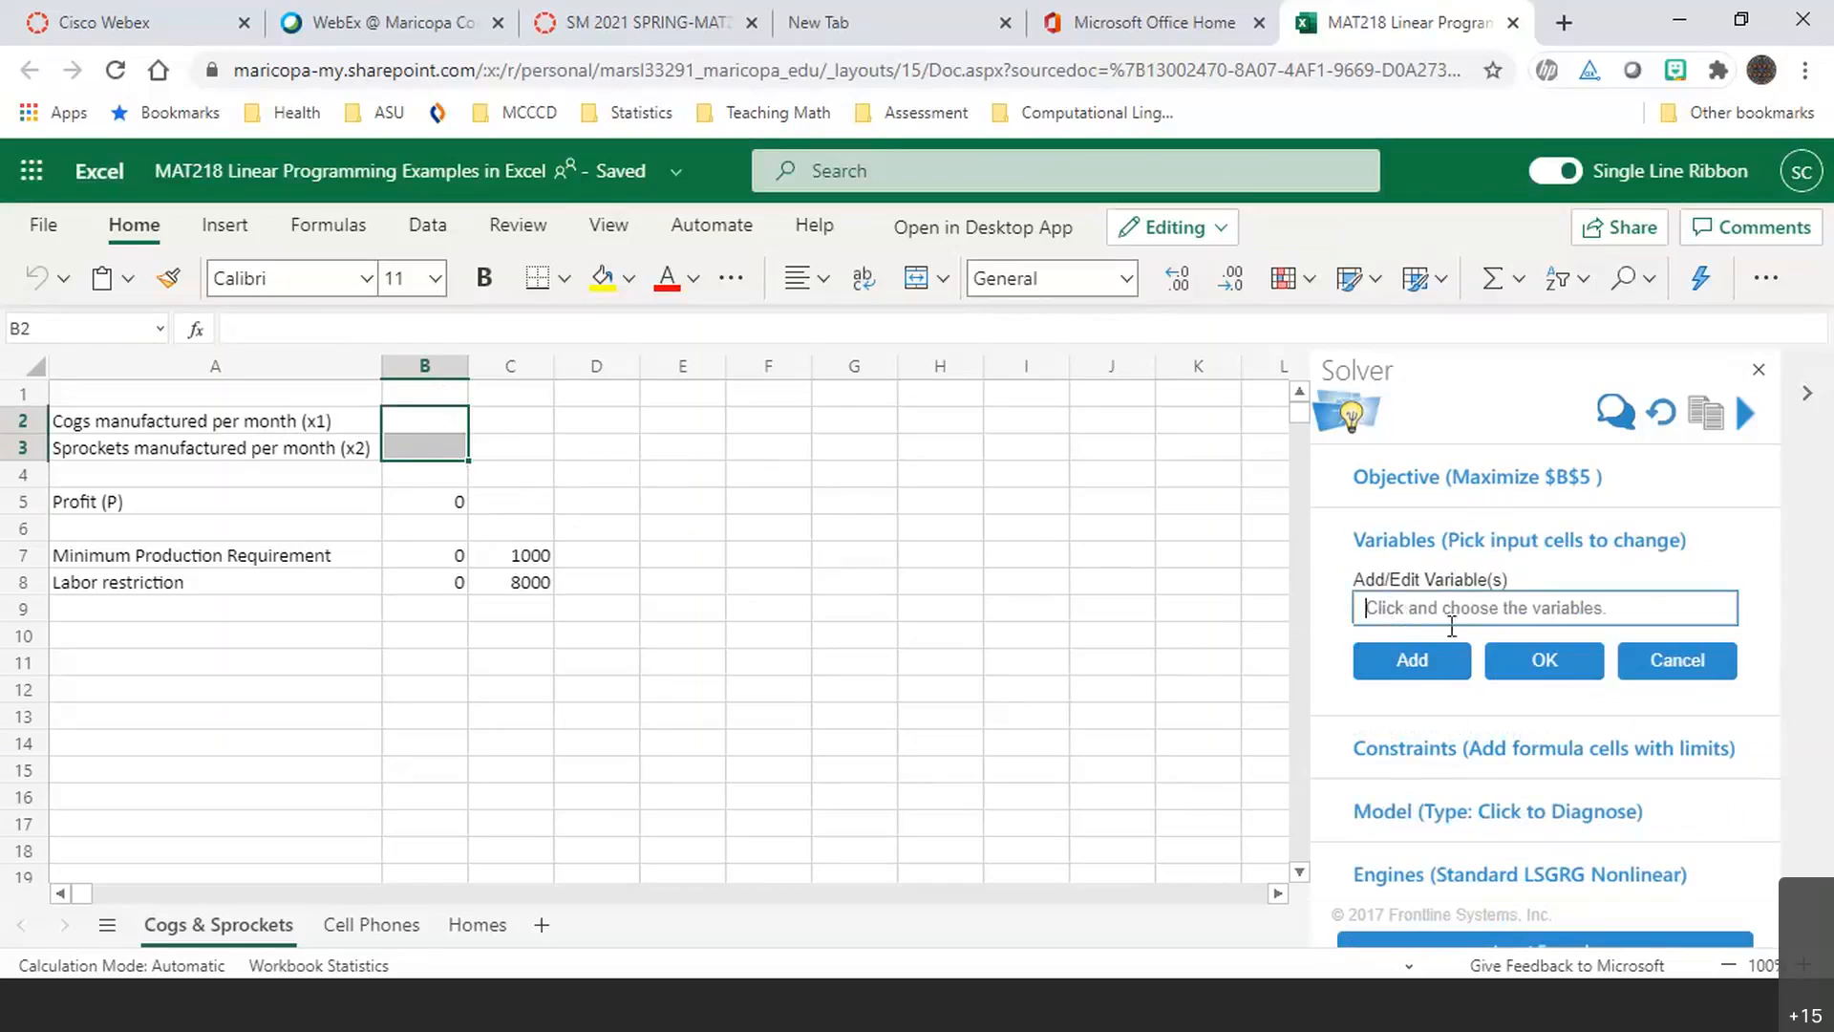
left_click_drag(403, 421, 405, 440)
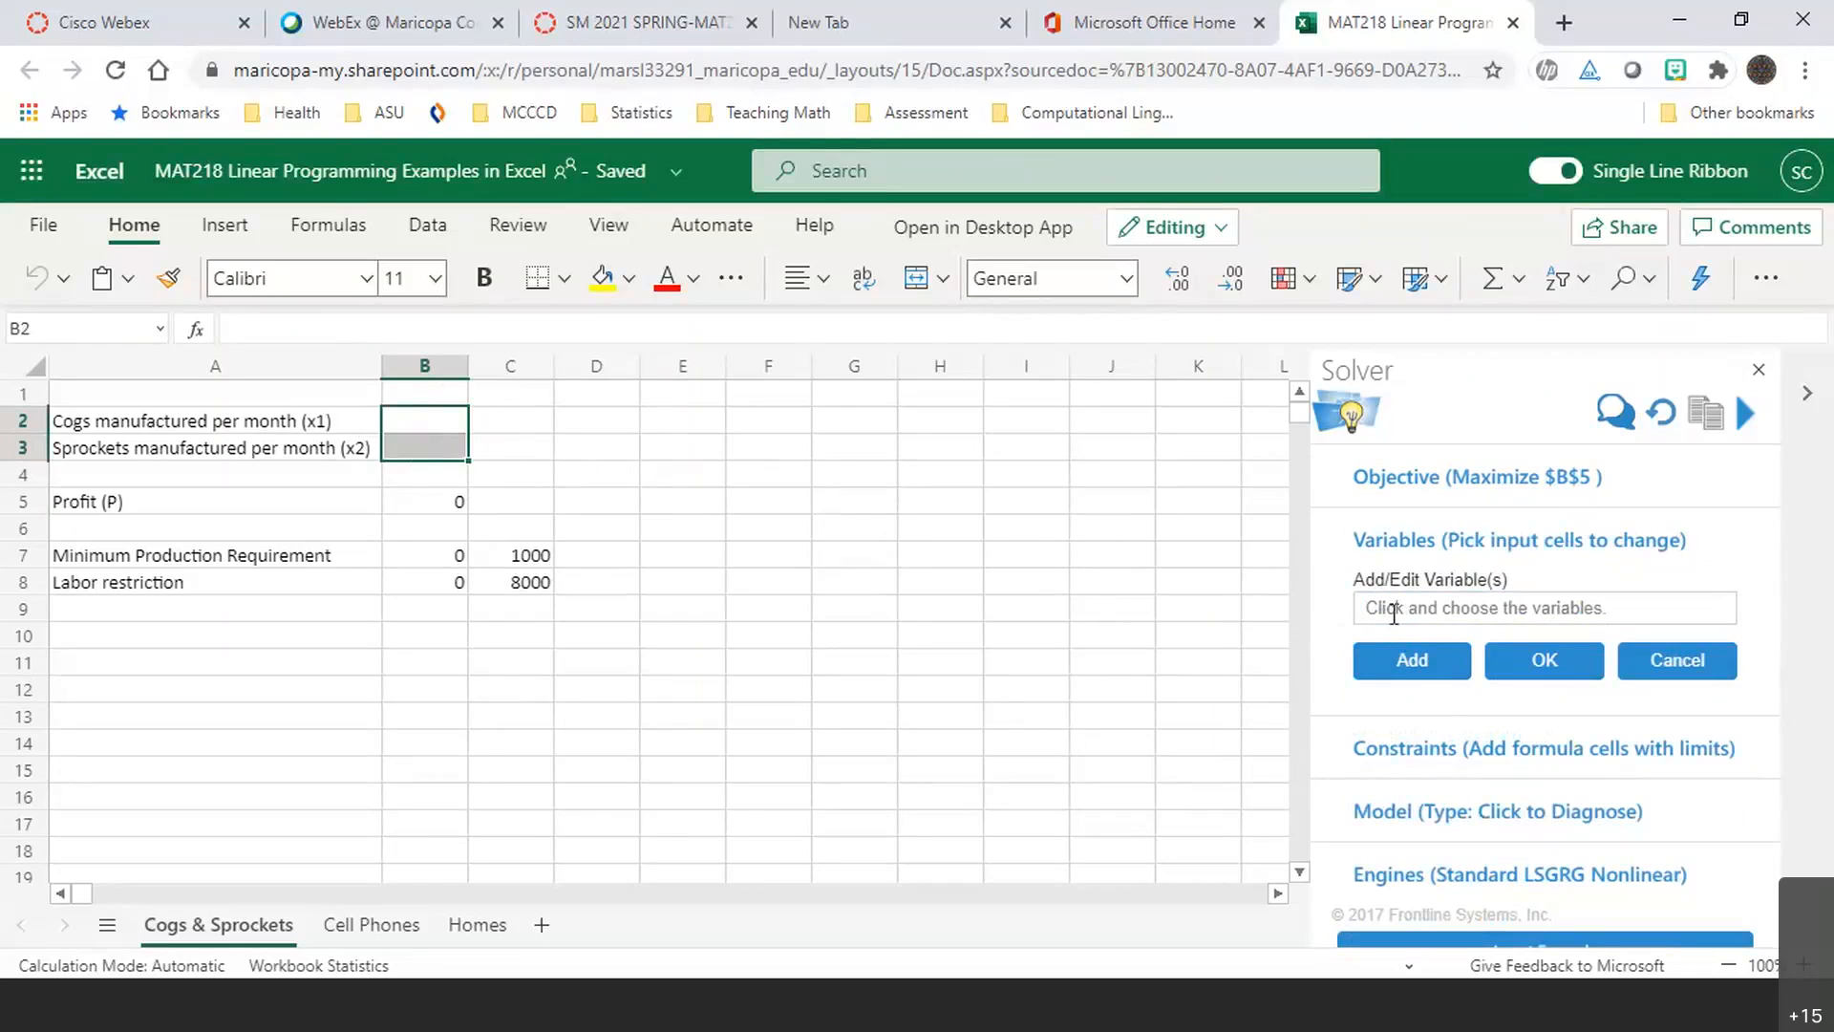
left_click(1414, 662)
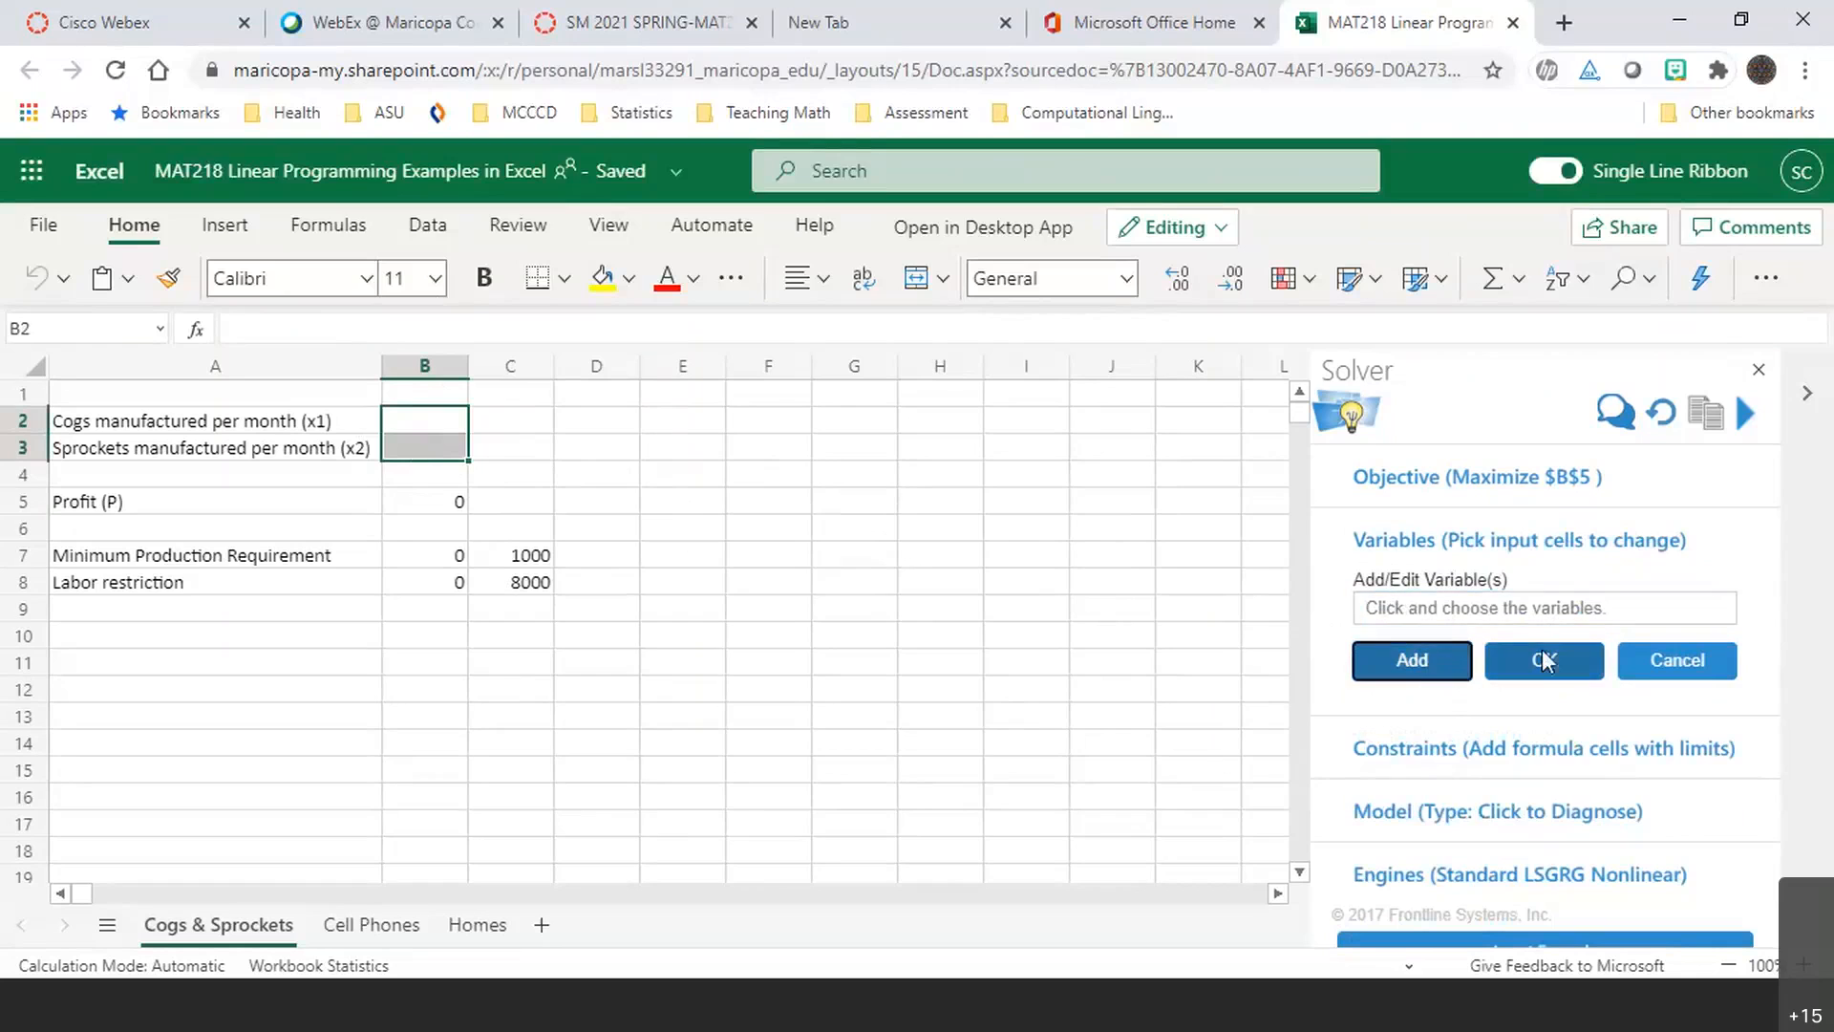
Add cell B2, the cogs quantity, as a Solver variable
left_click(439, 422)
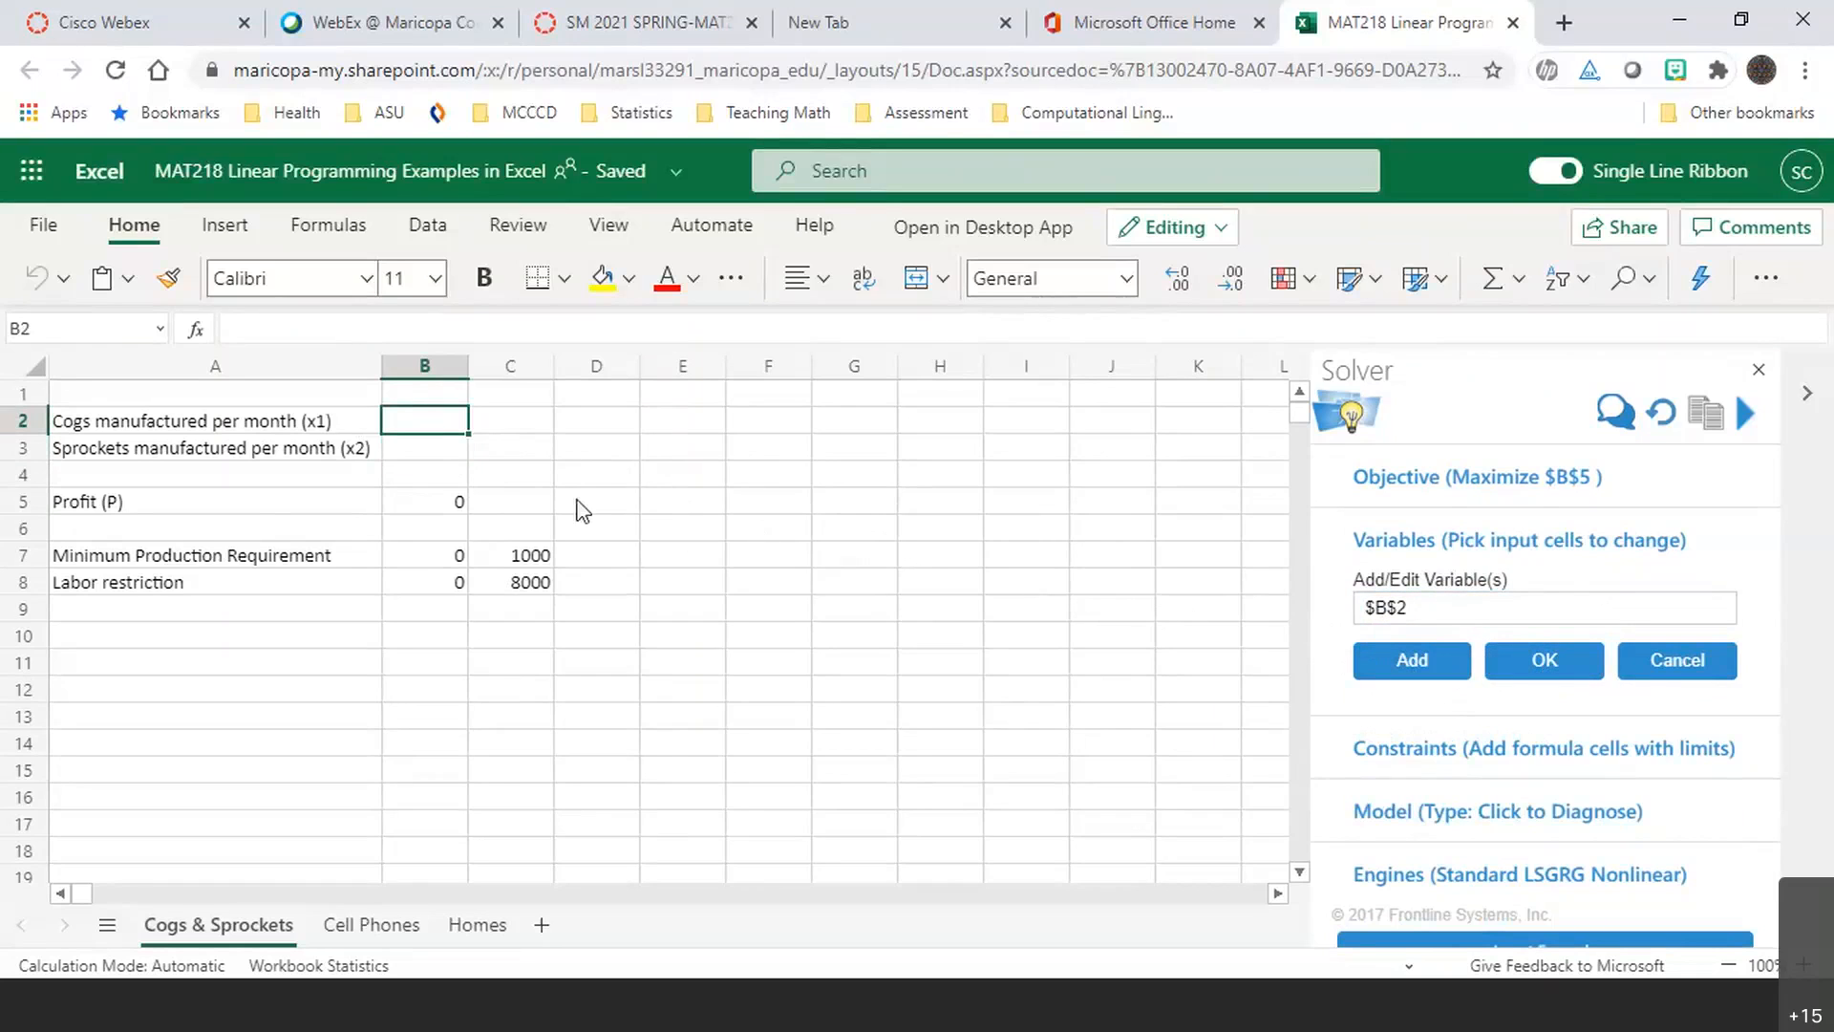
left_click(1416, 664)
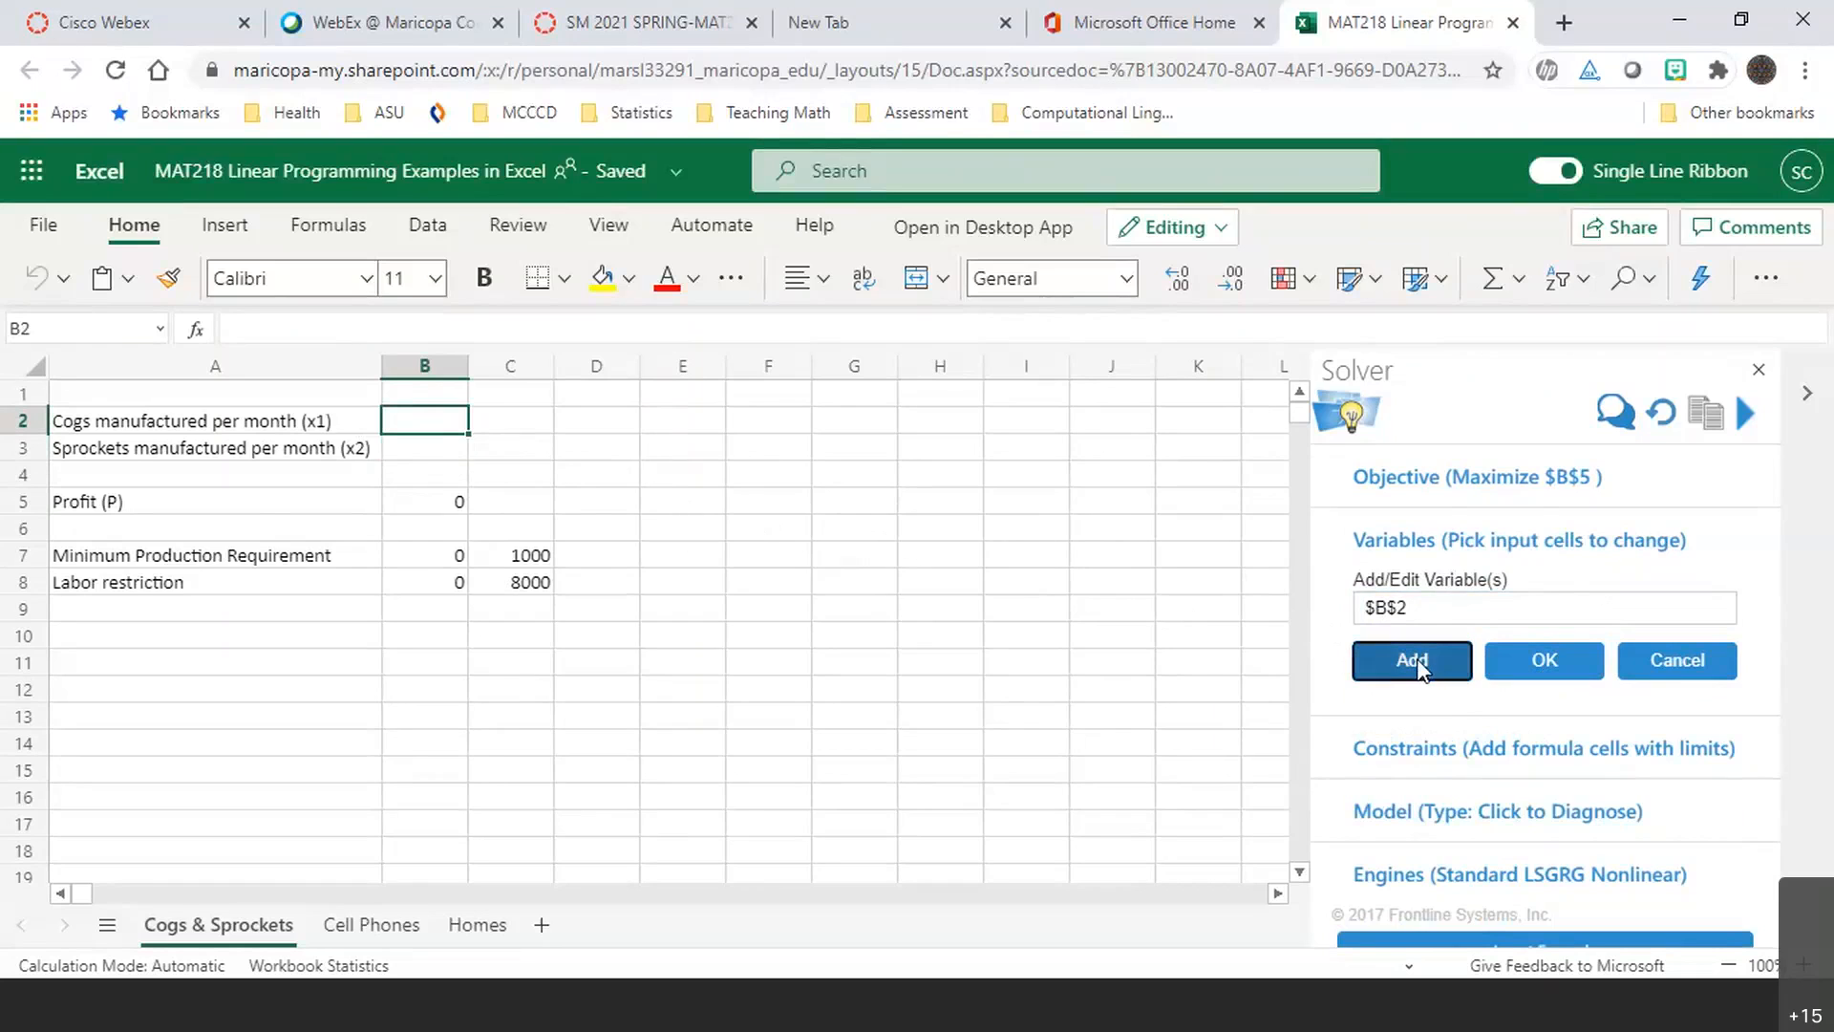
left_click(422, 447)
left_click(1420, 668)
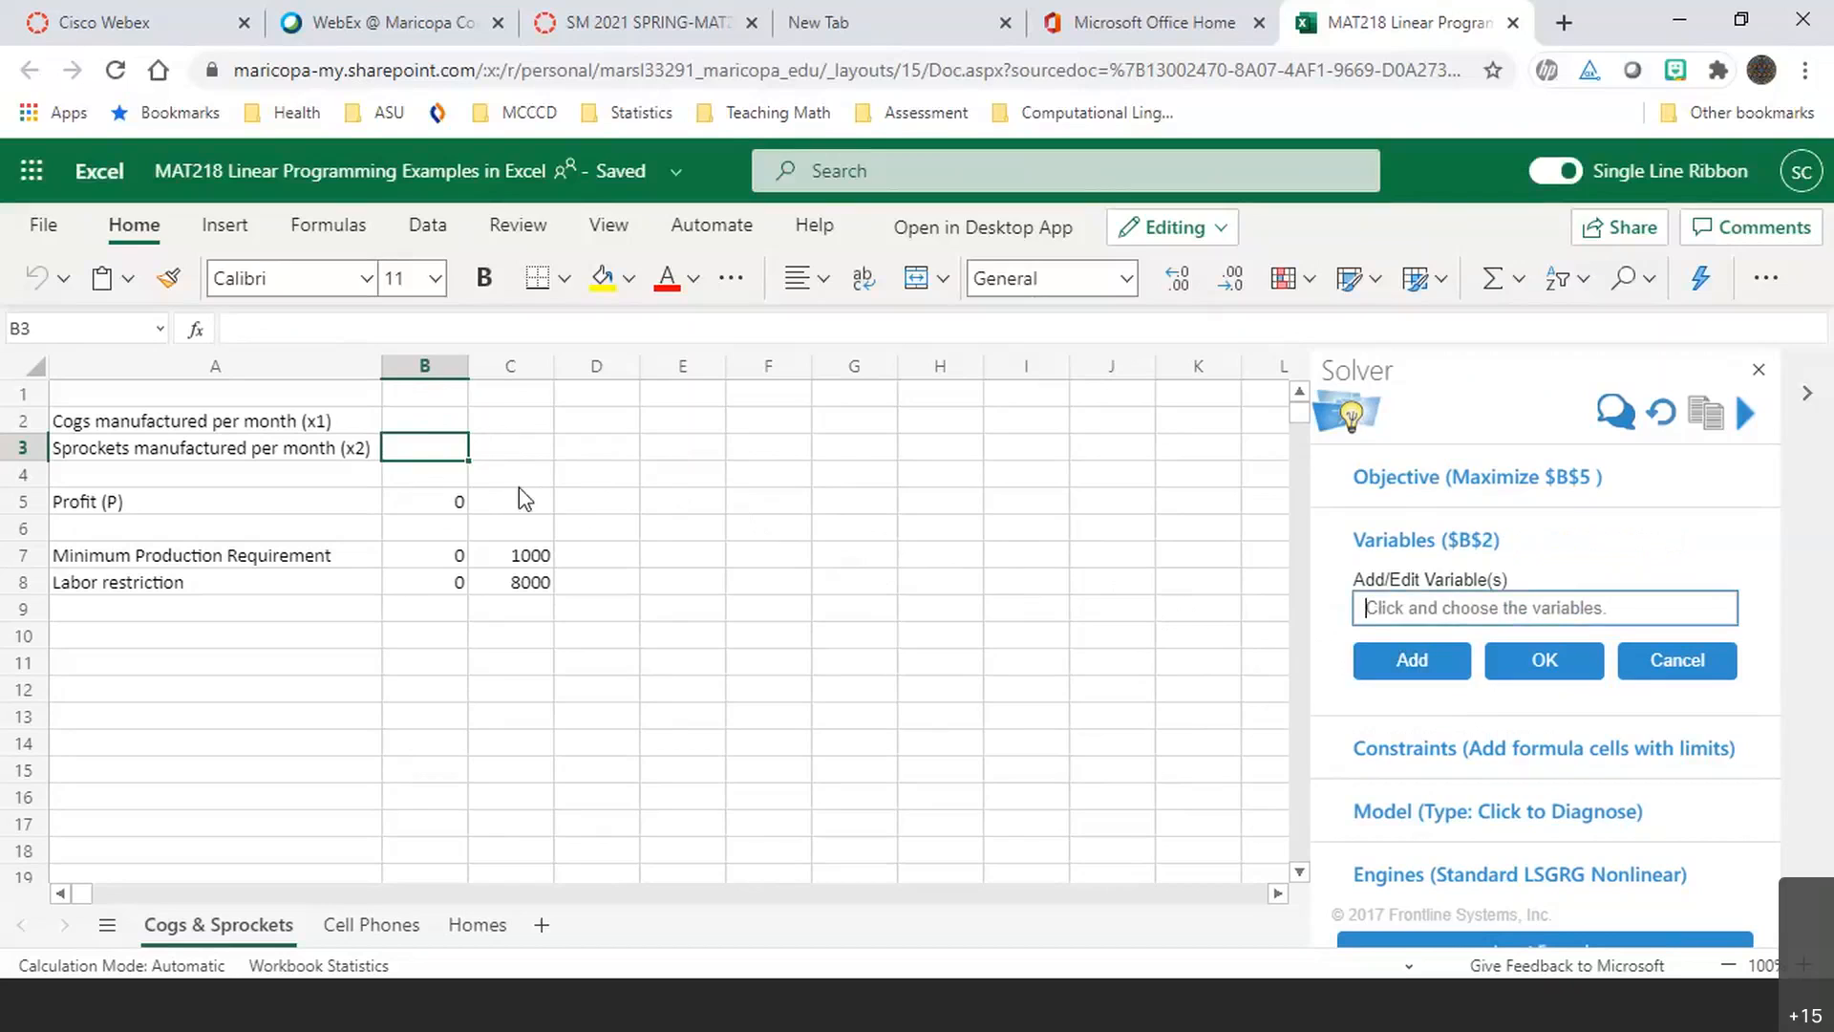
Add cell B3, the sprockets quantity, as the second Solver variable, correcting the picked reference to $B$3, and finish the variable entry
left_click(418, 454)
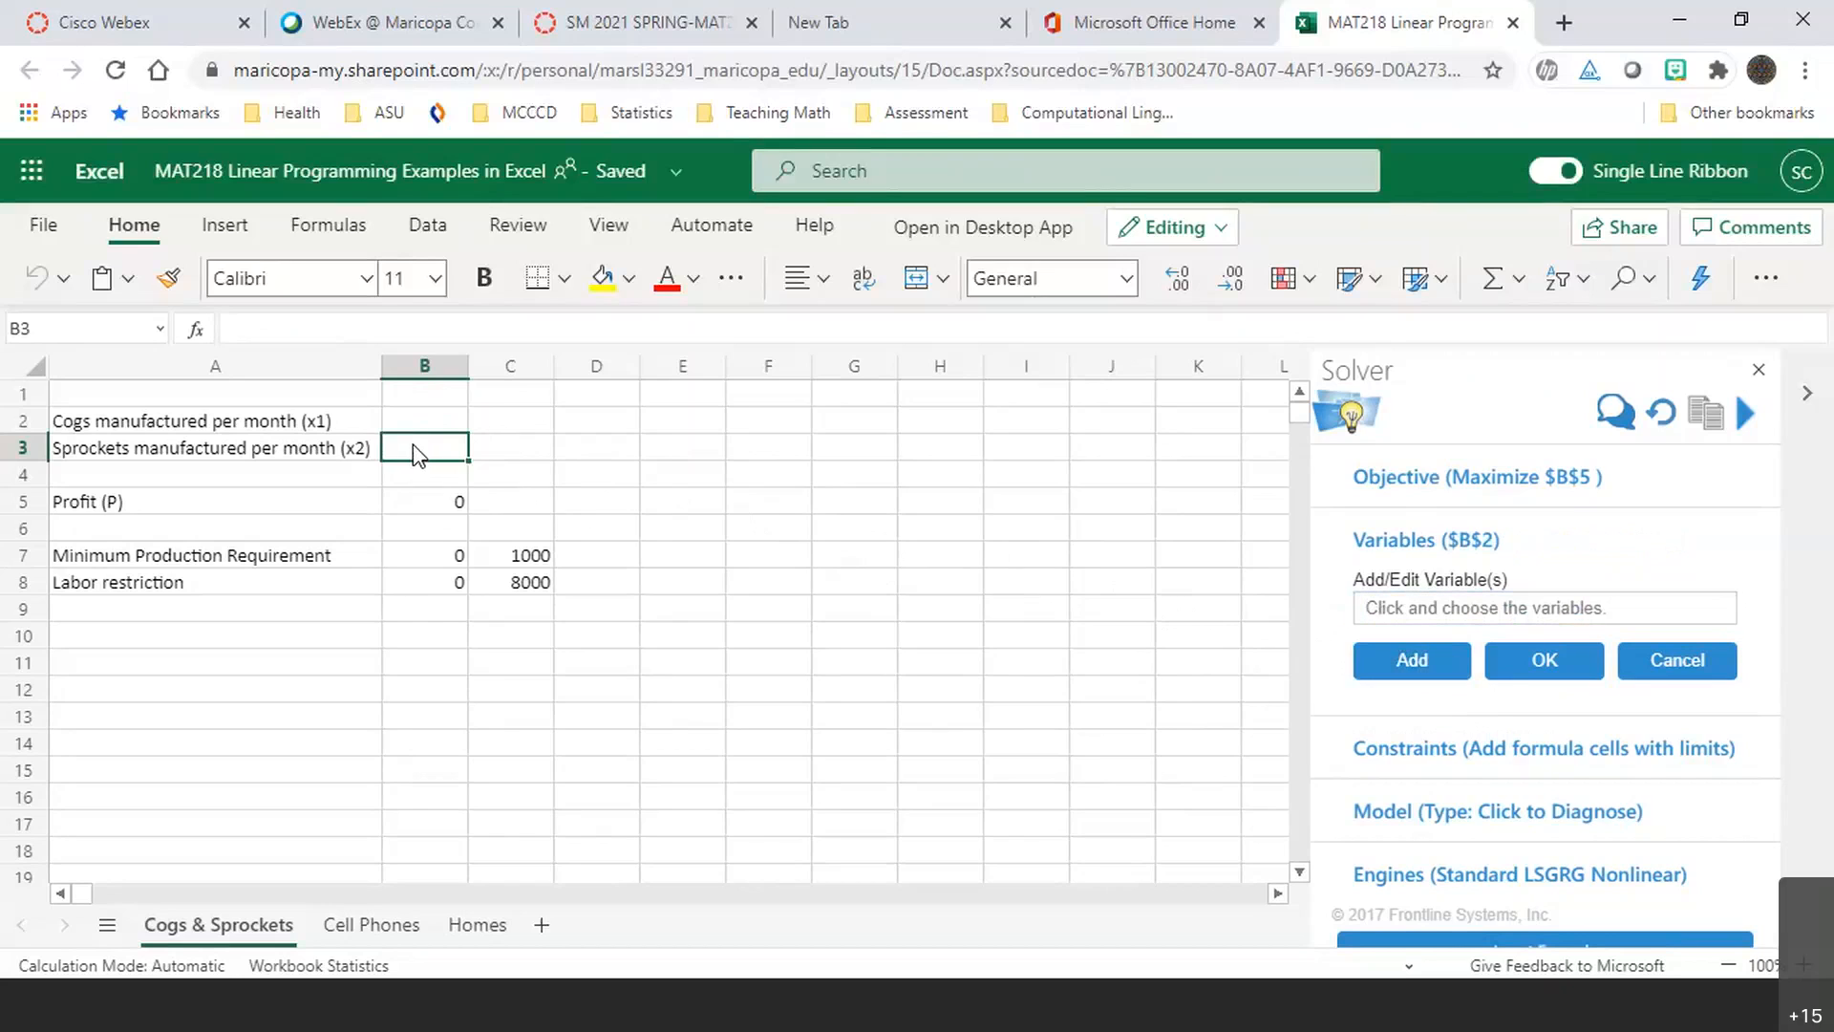
left_click(519, 446)
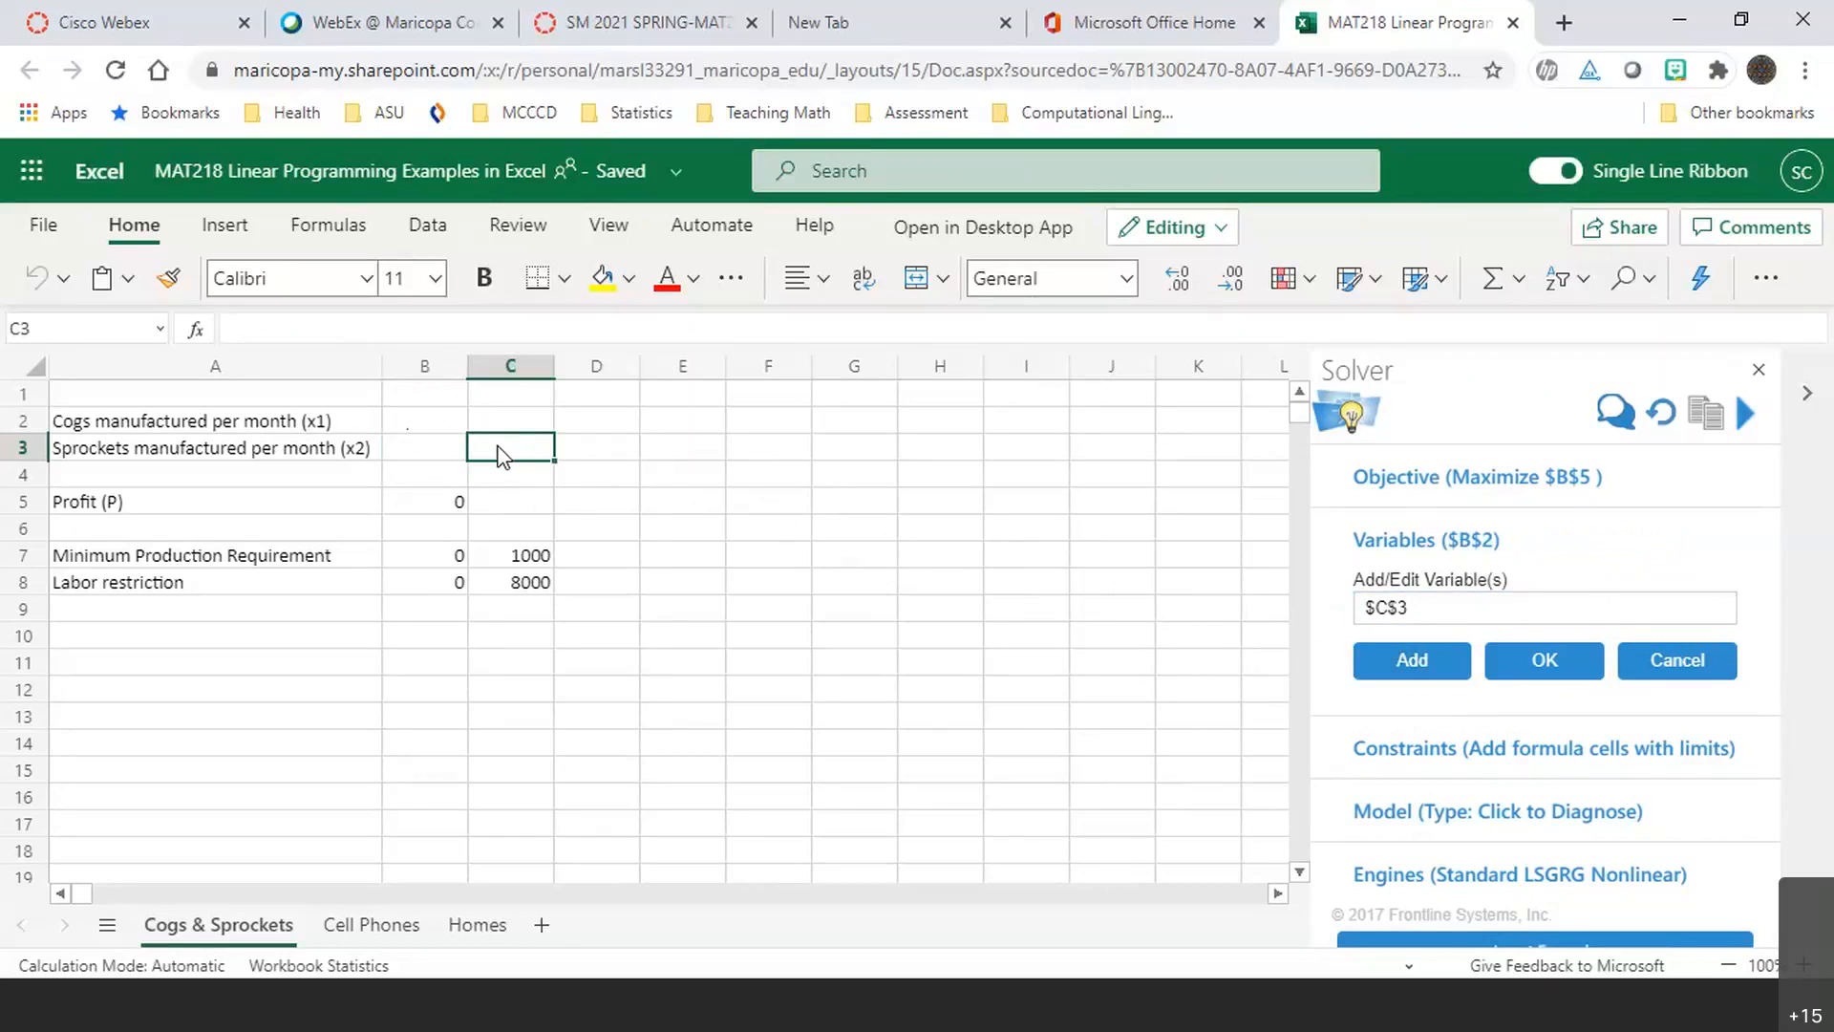
left_click(1378, 608)
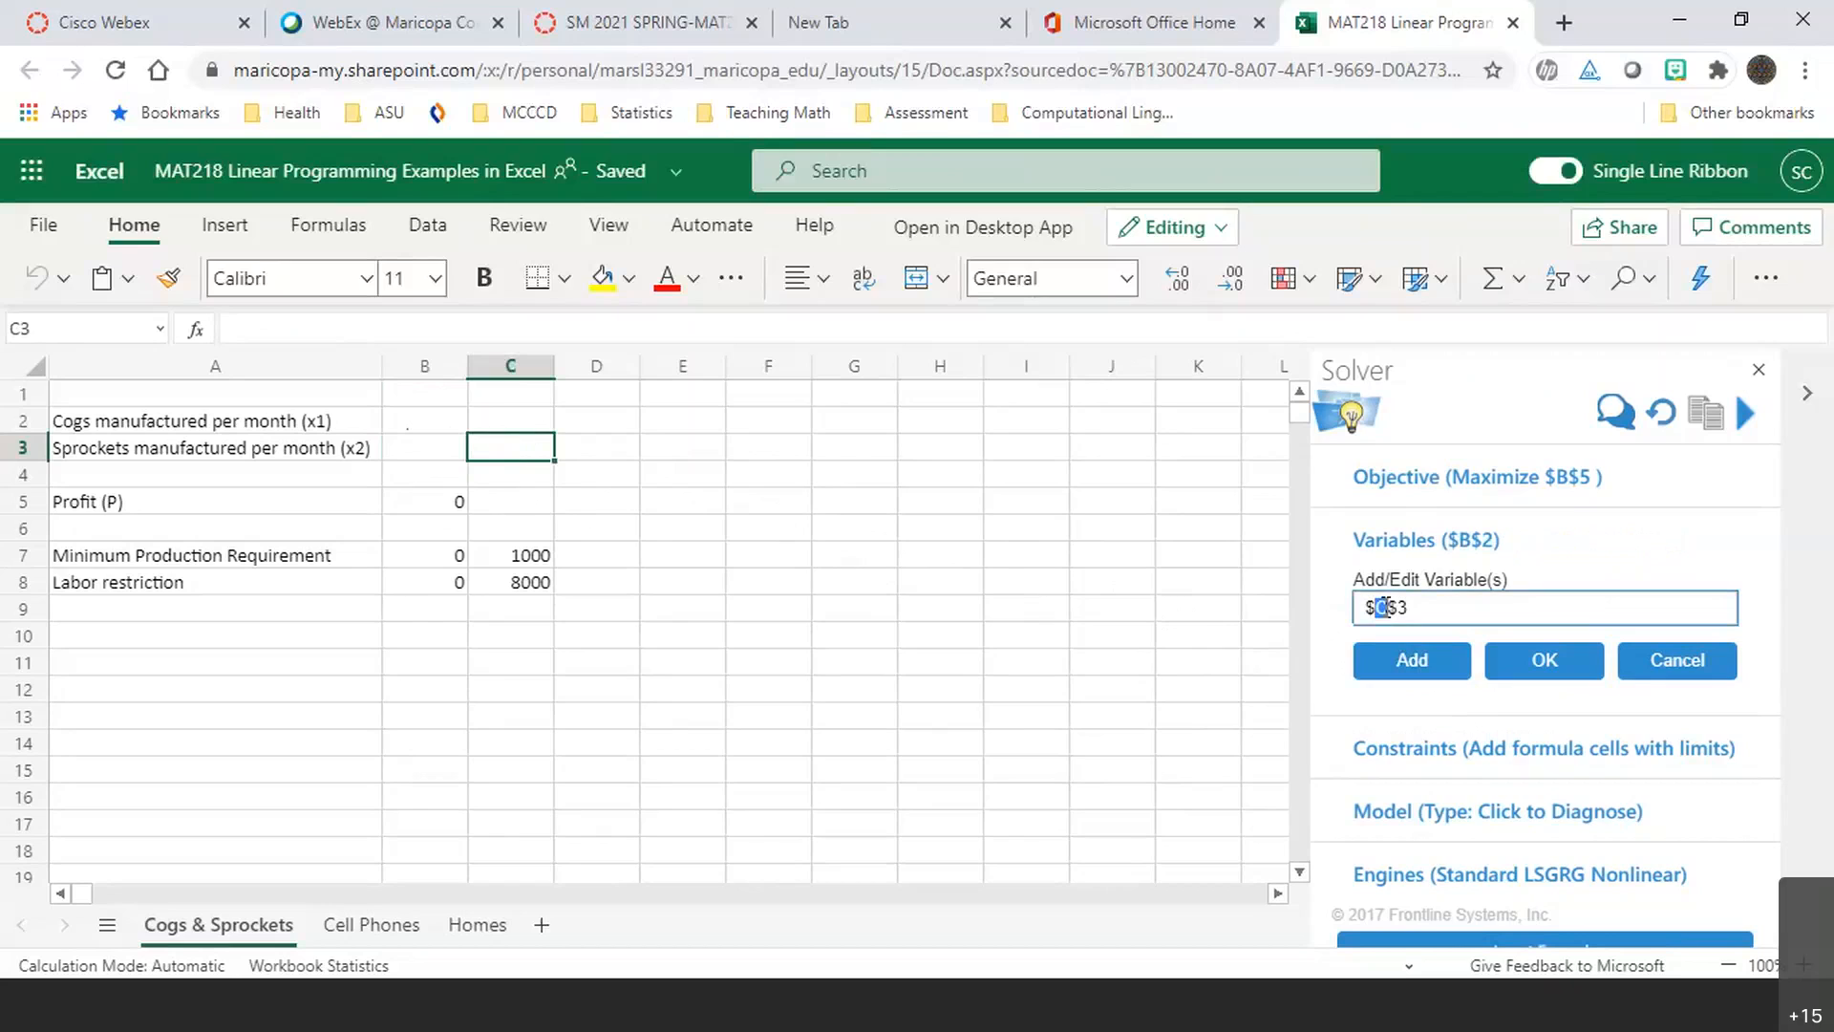
type("B")
left_click(1424, 666)
left_click(1538, 606)
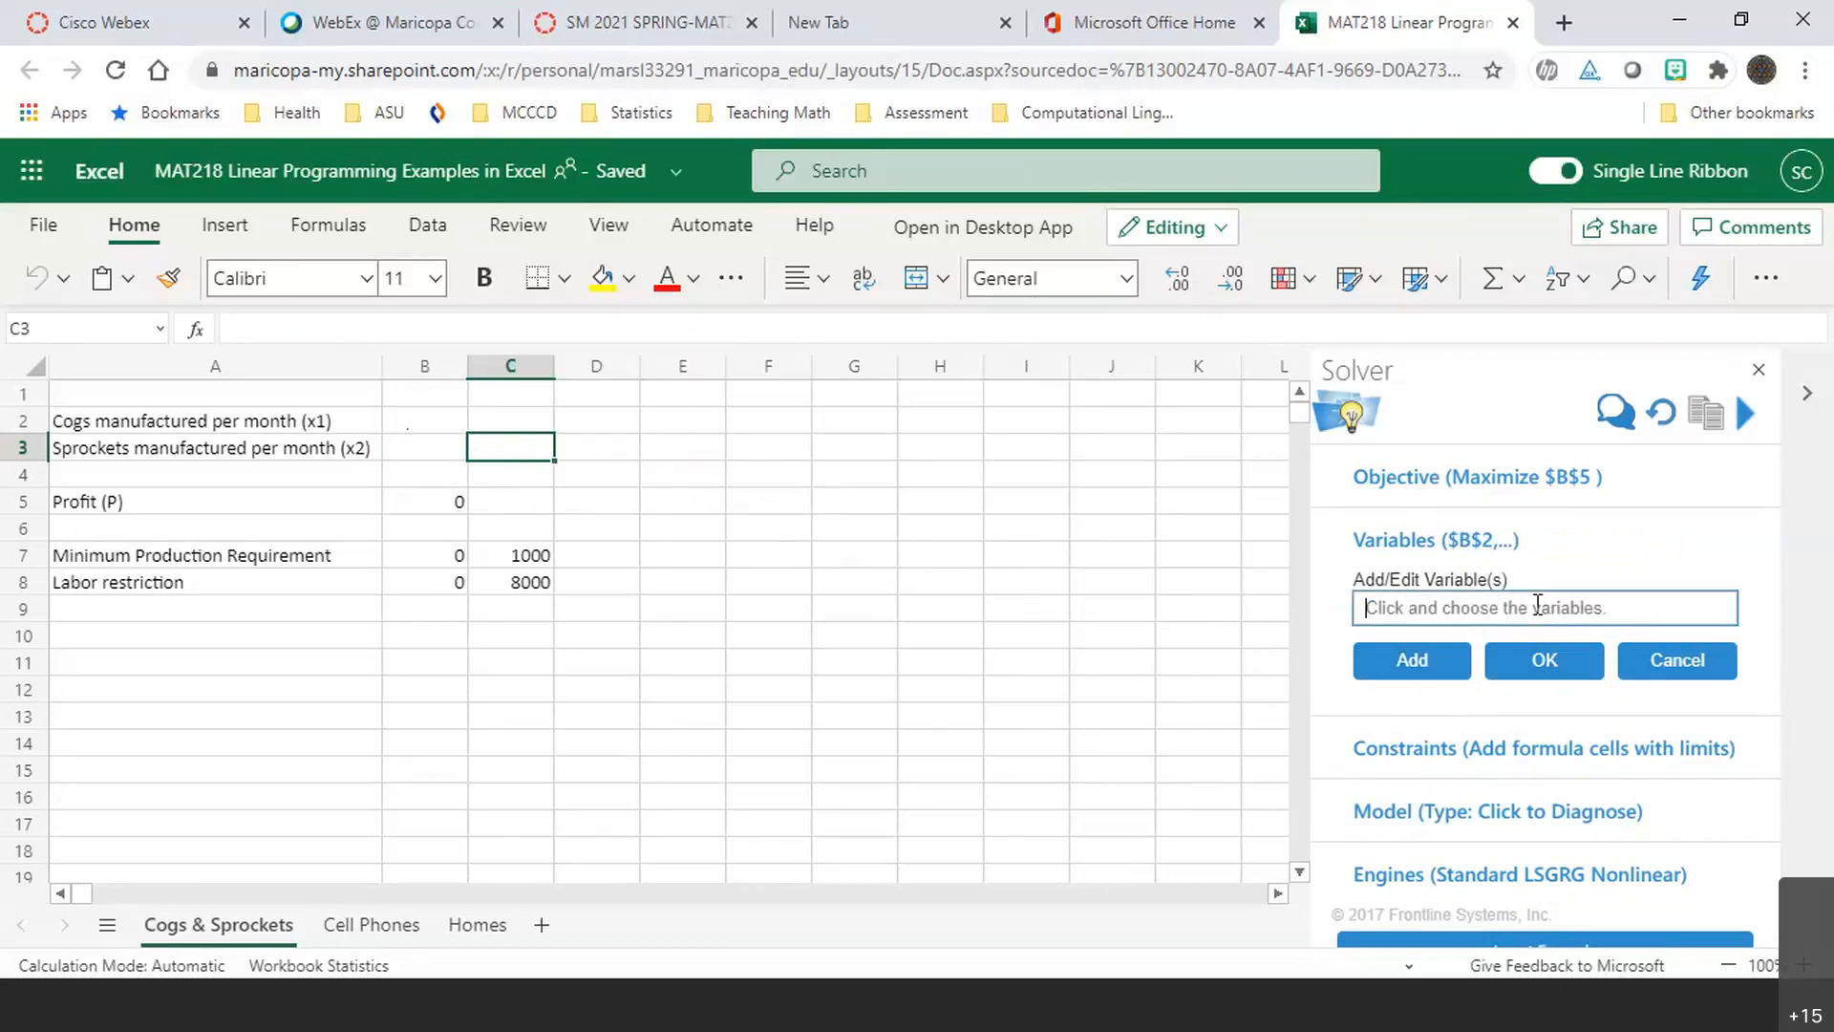
left_click(1424, 537)
left_click(1389, 538)
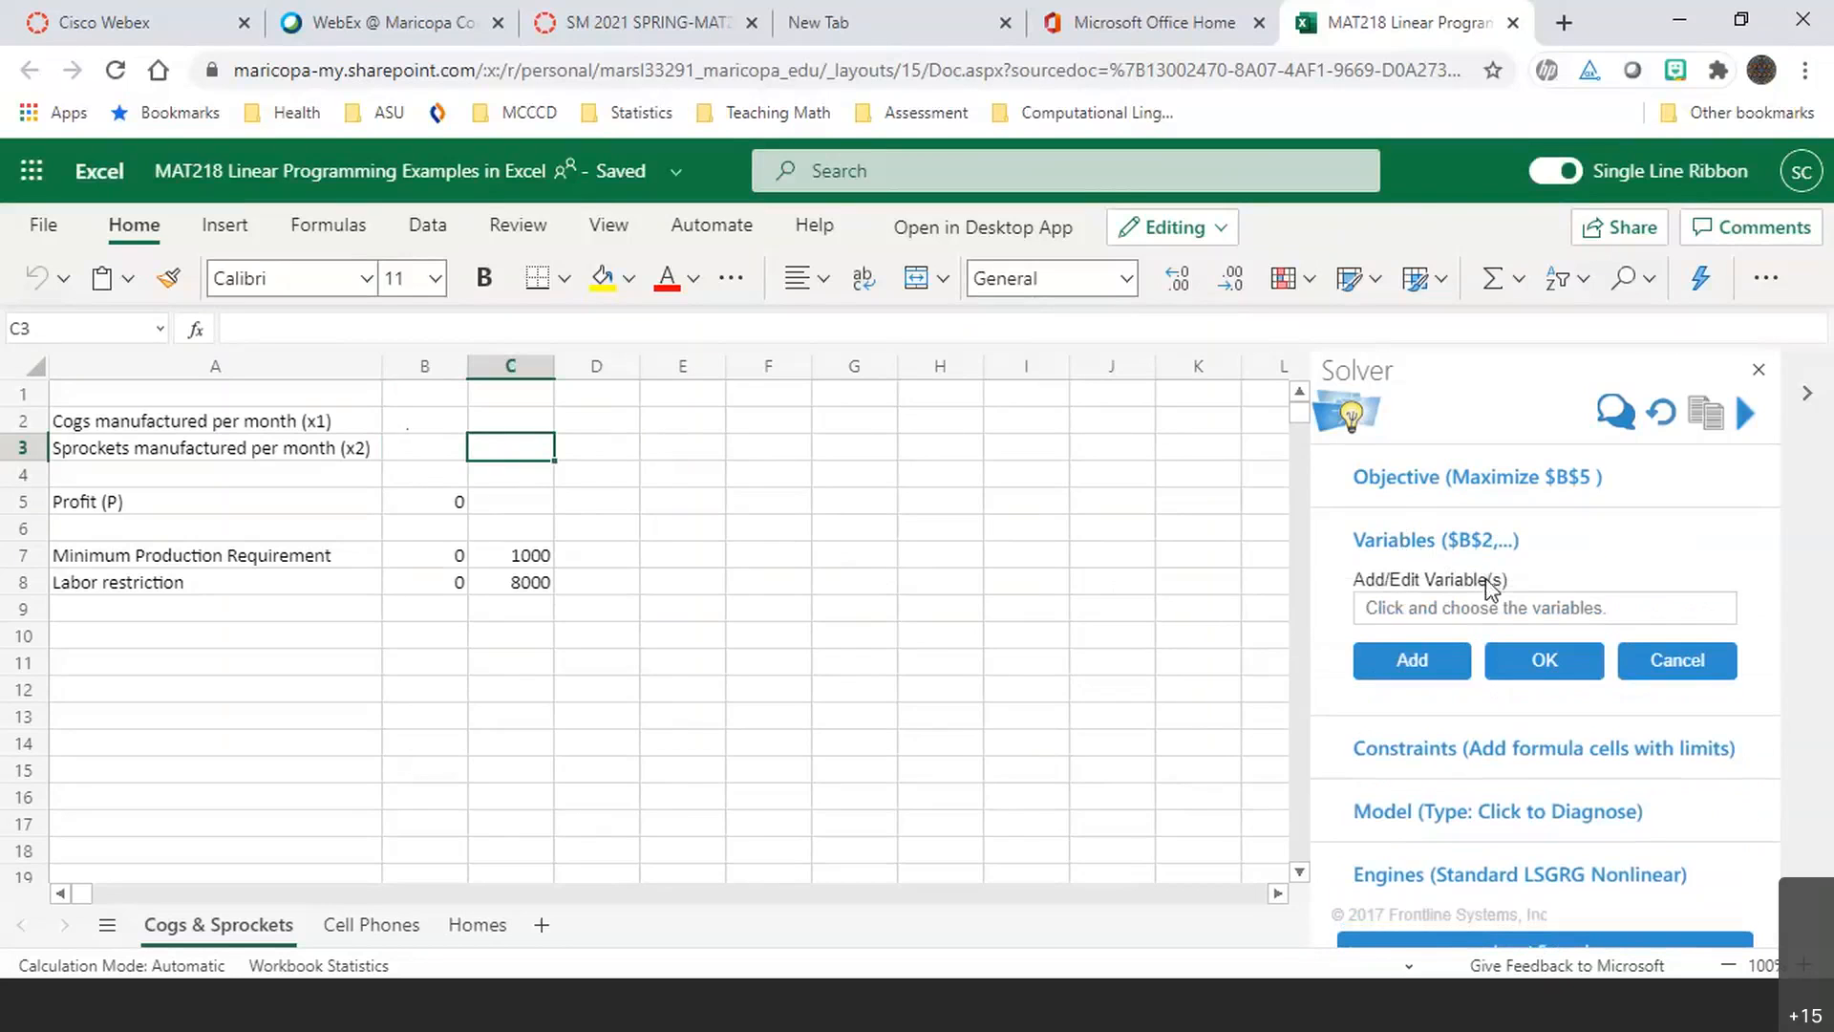
left_click(1531, 659)
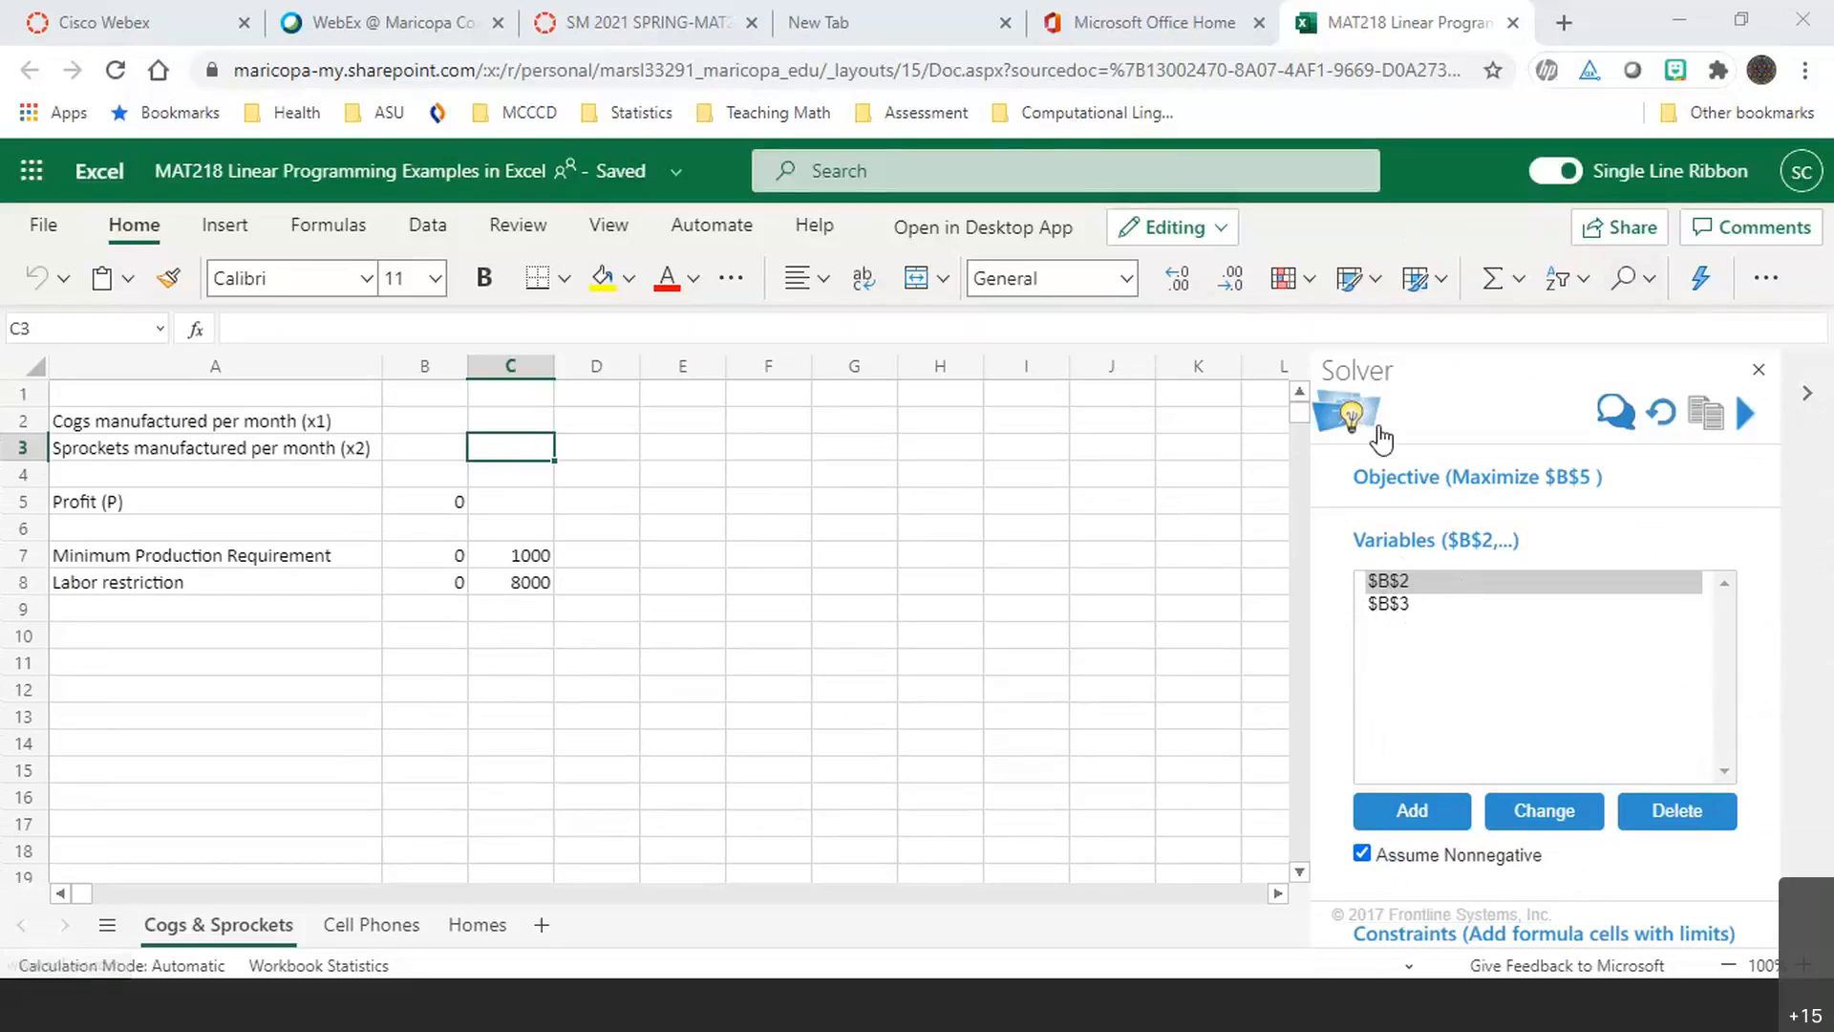
Add the minimum production constraint to Solver, requiring cell B7 >= C7
left_click(1410, 931)
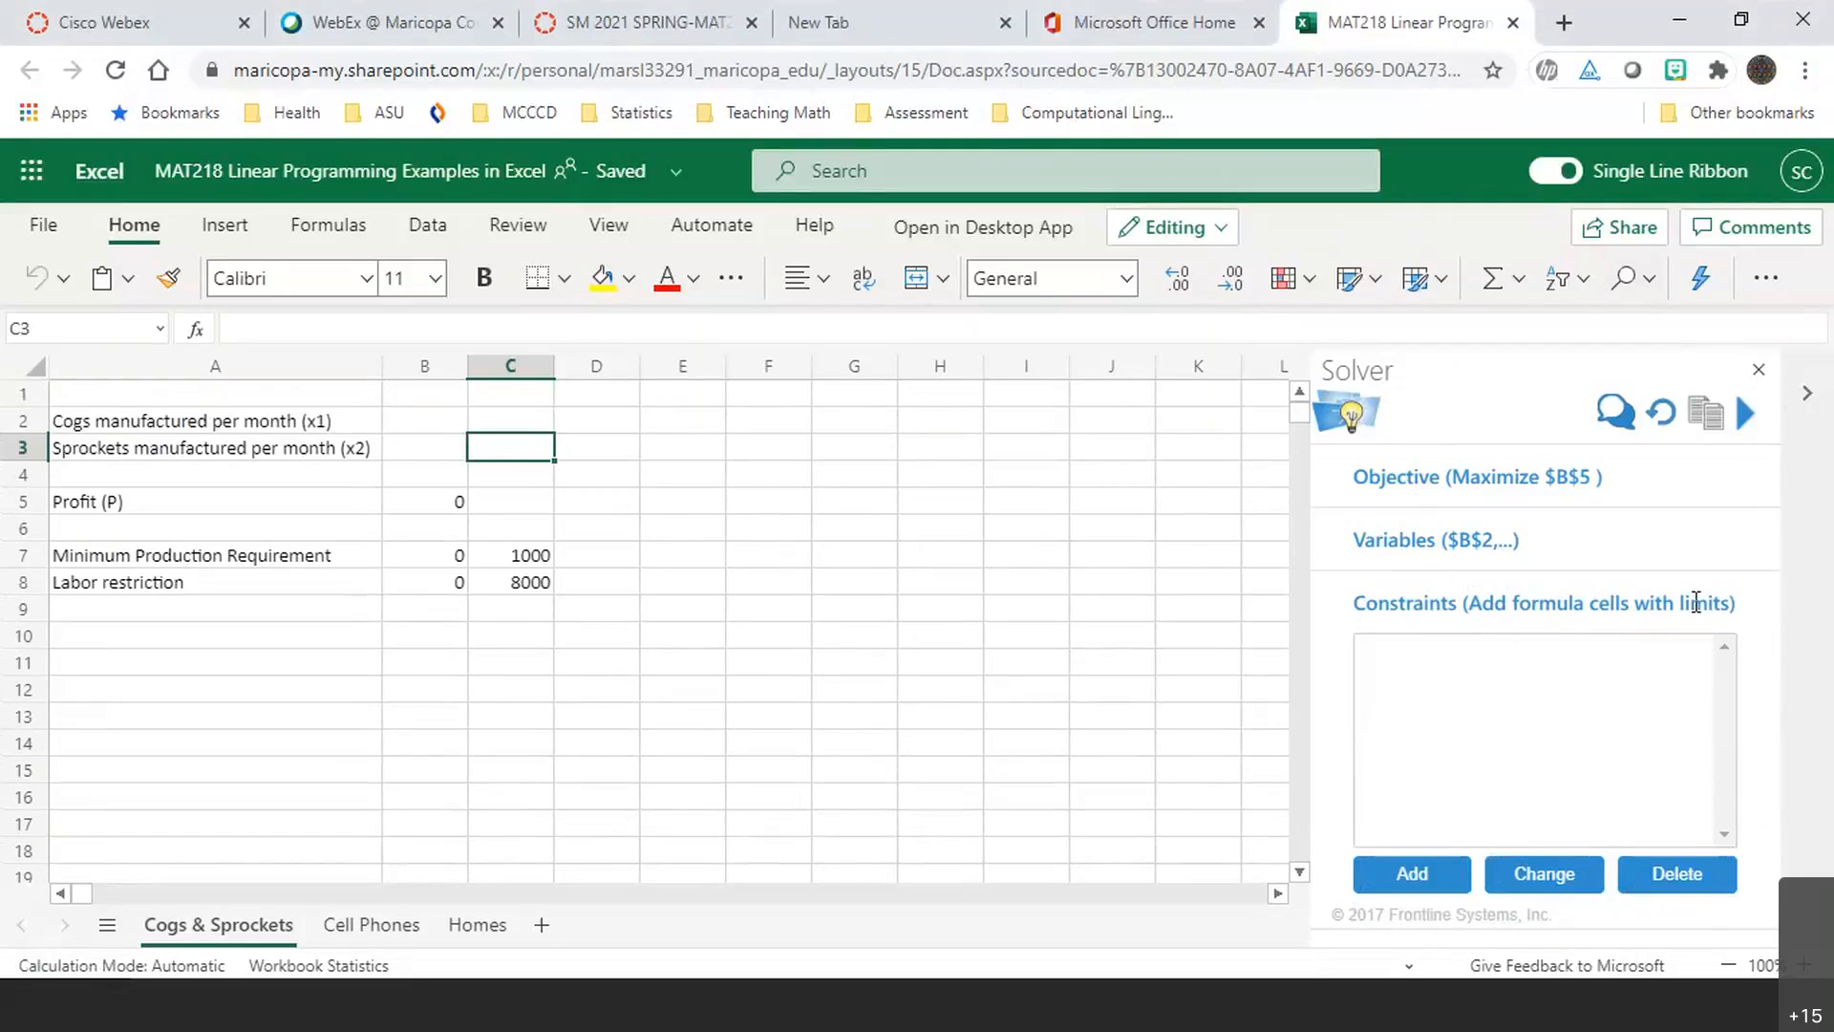
left_click(1393, 654)
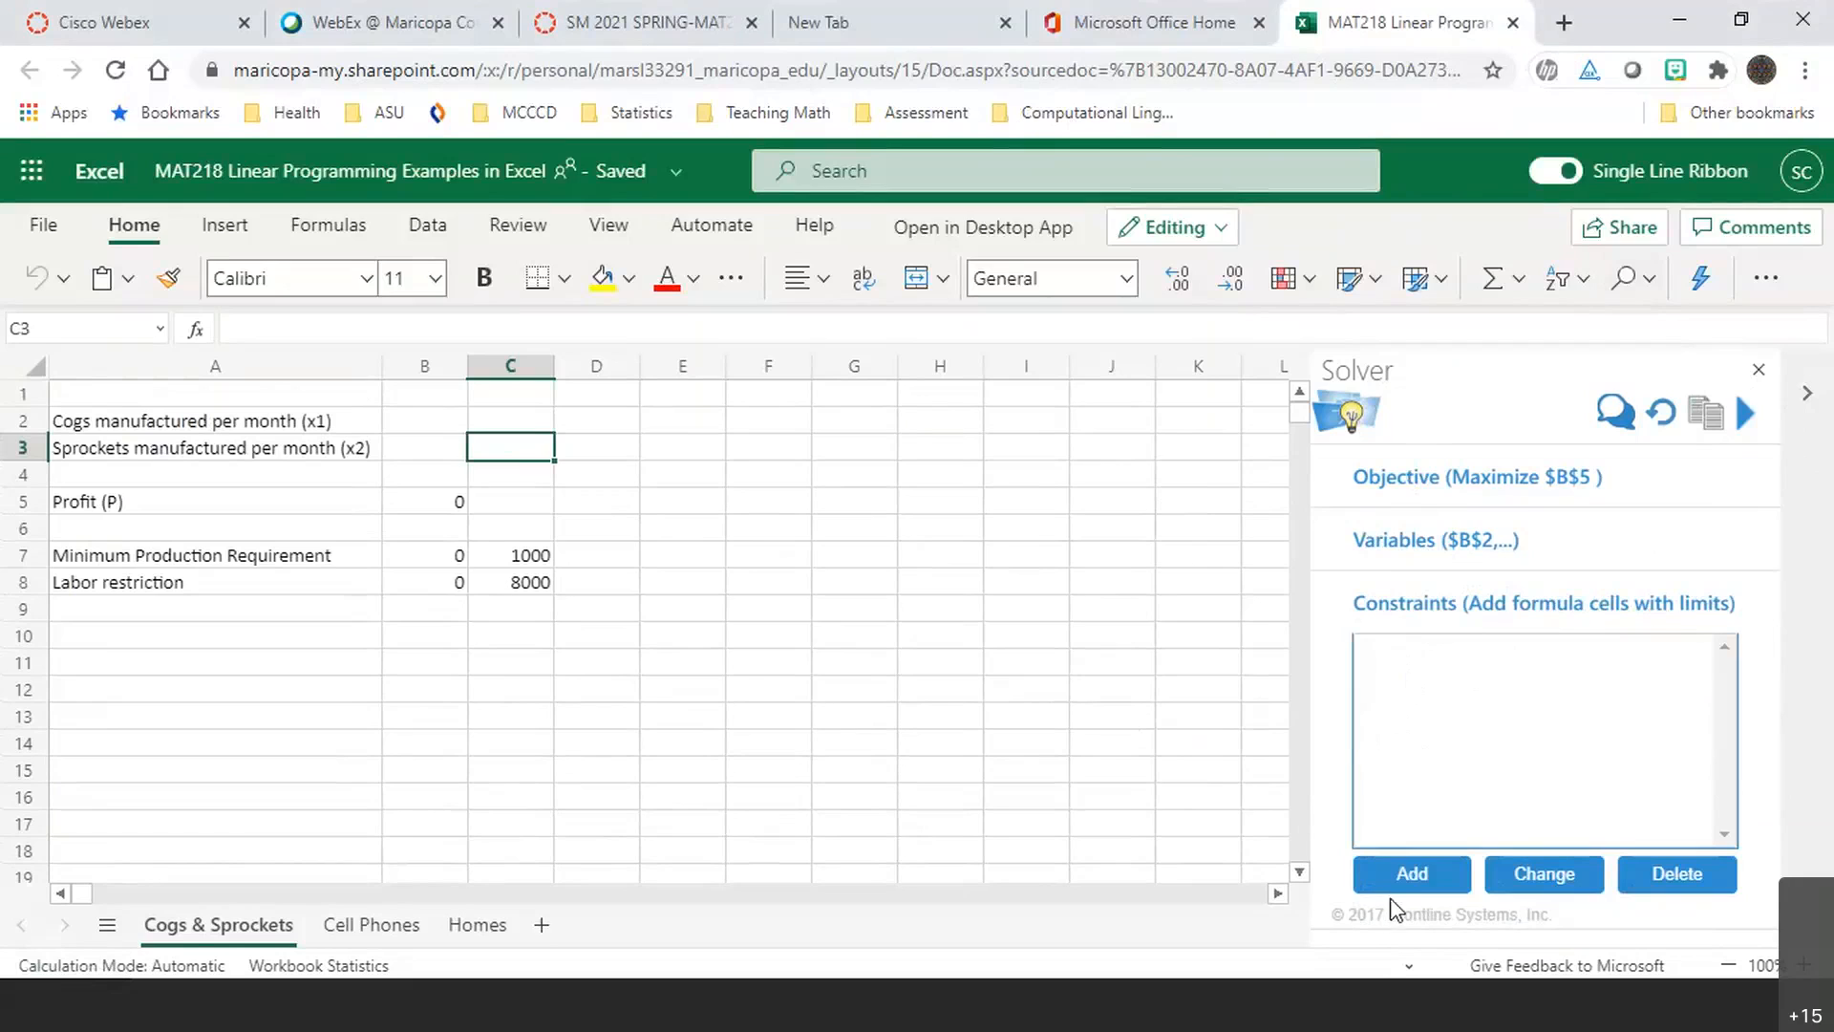
left_click(1386, 873)
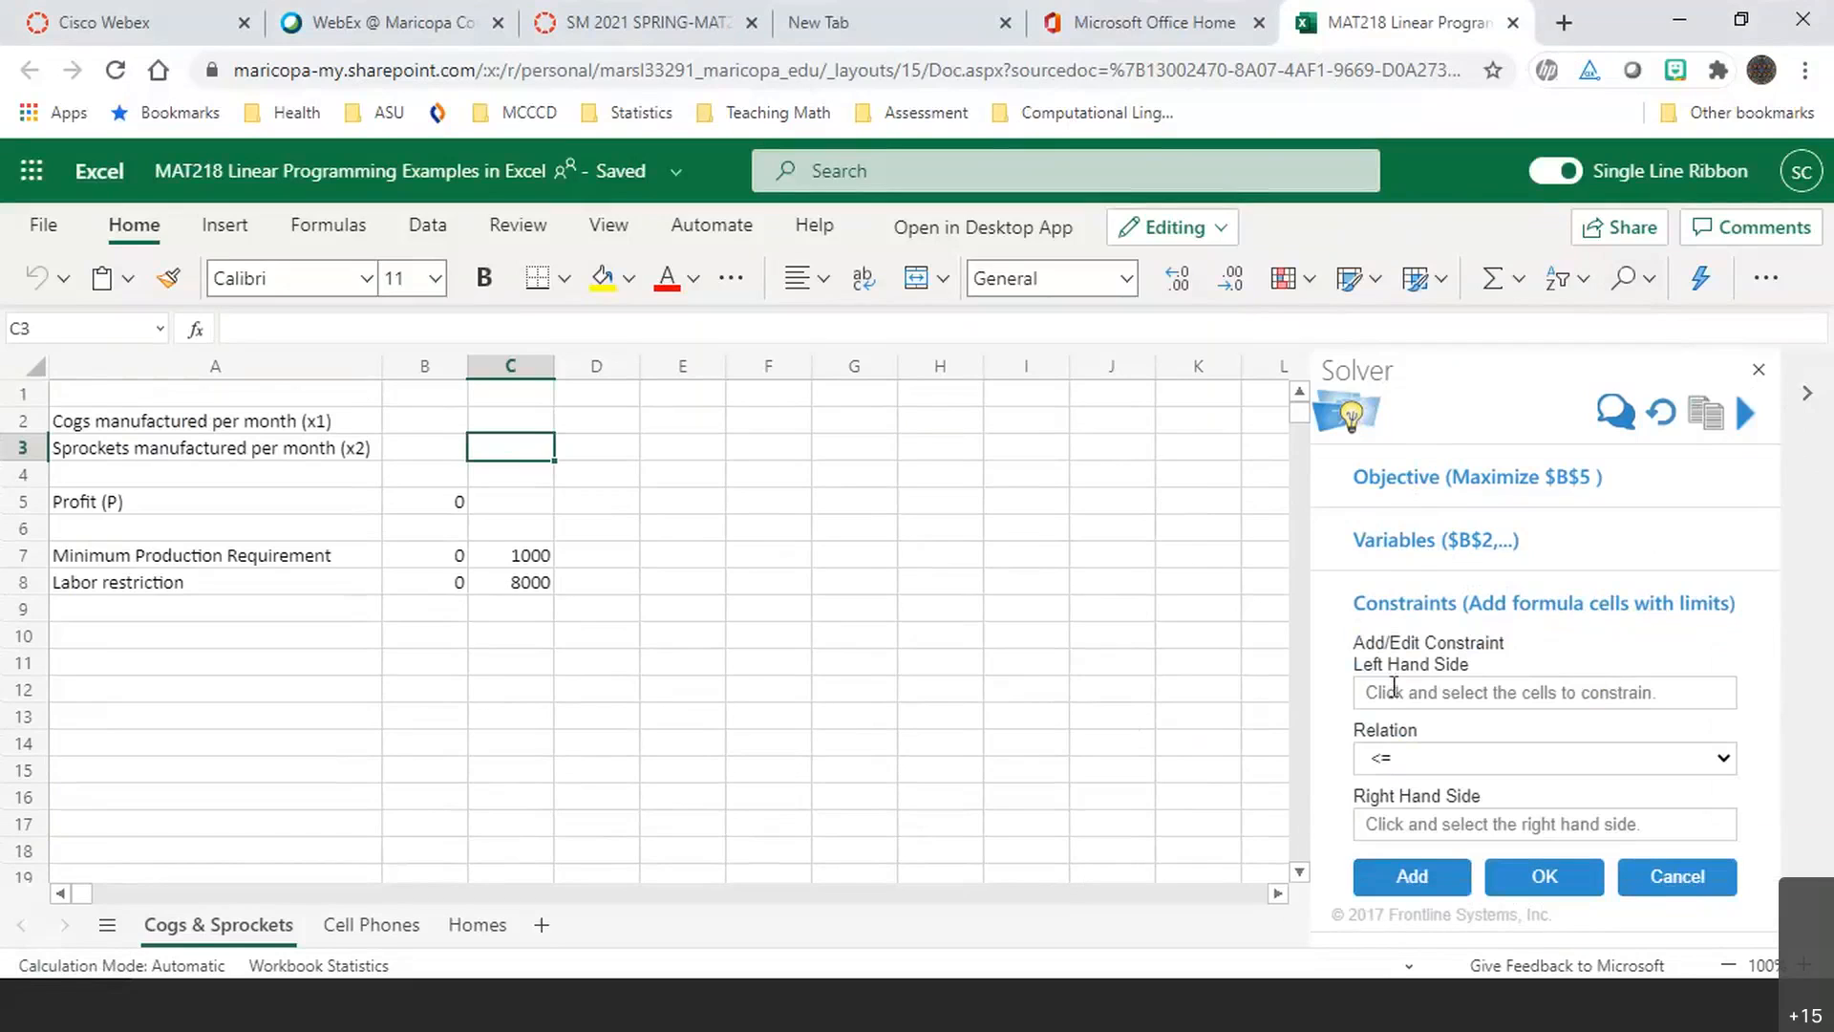
left_click(1397, 694)
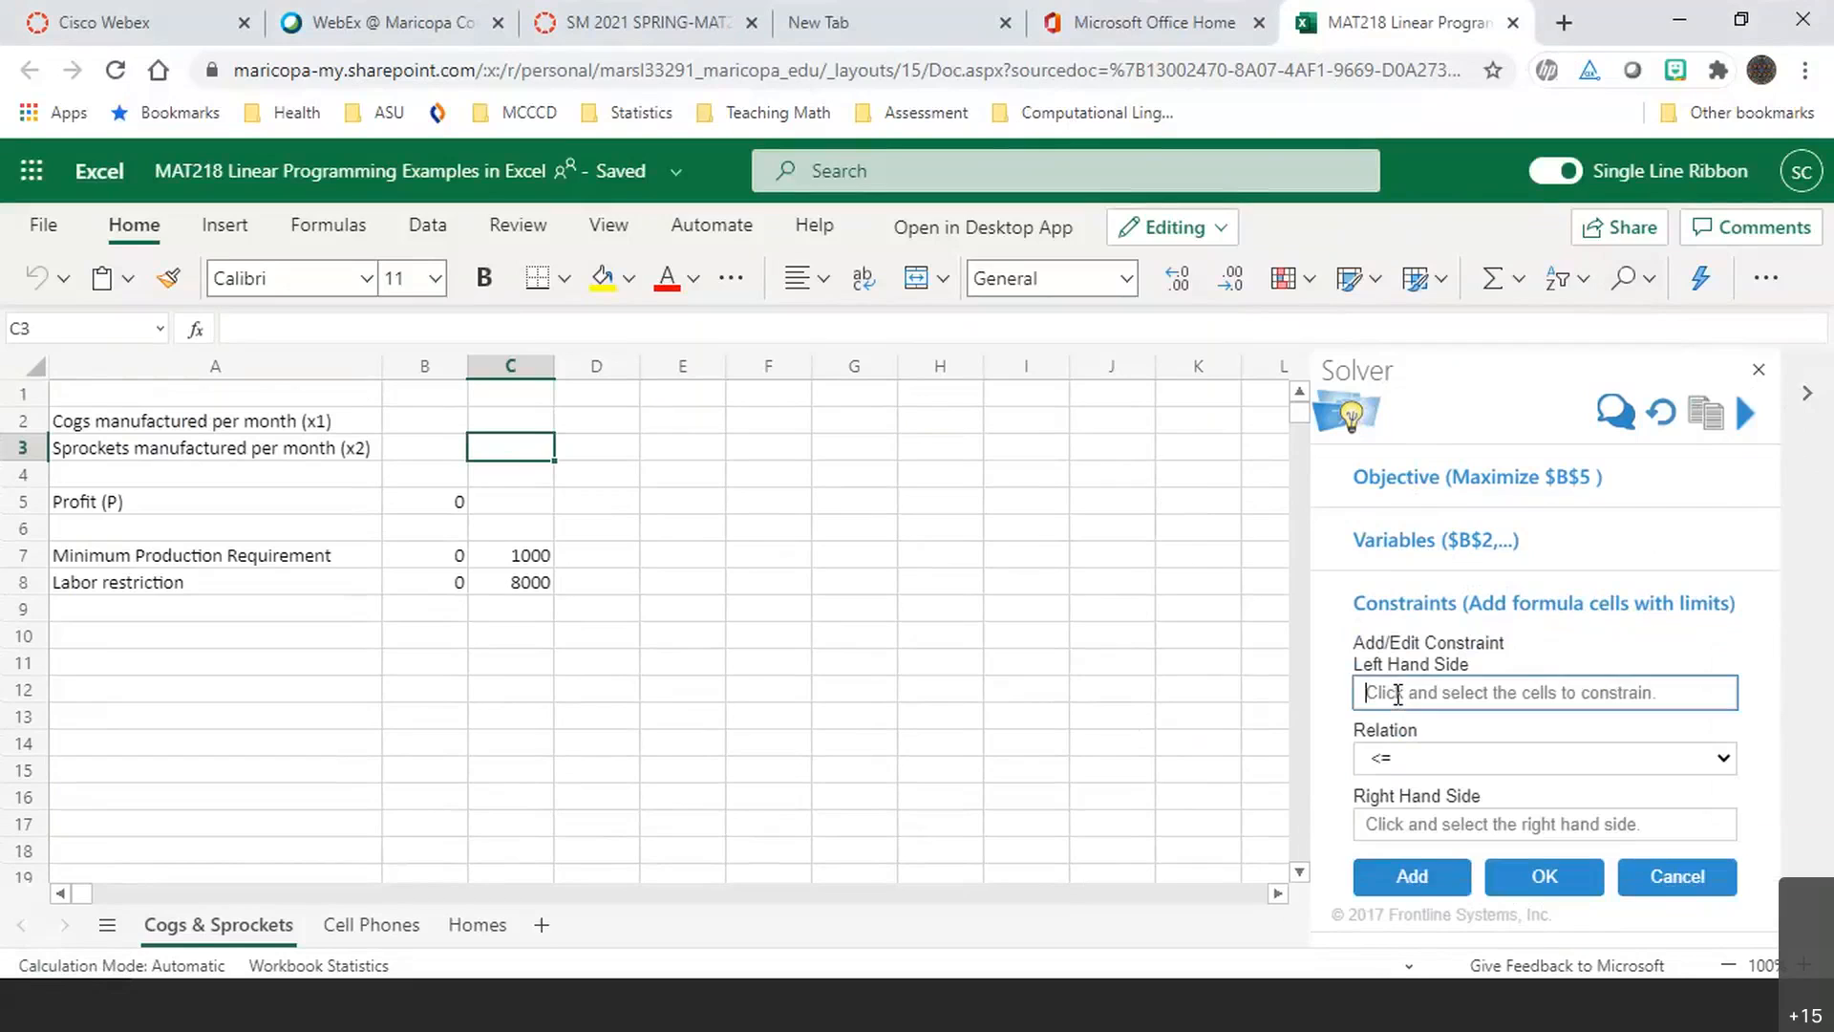
left_click(459, 562)
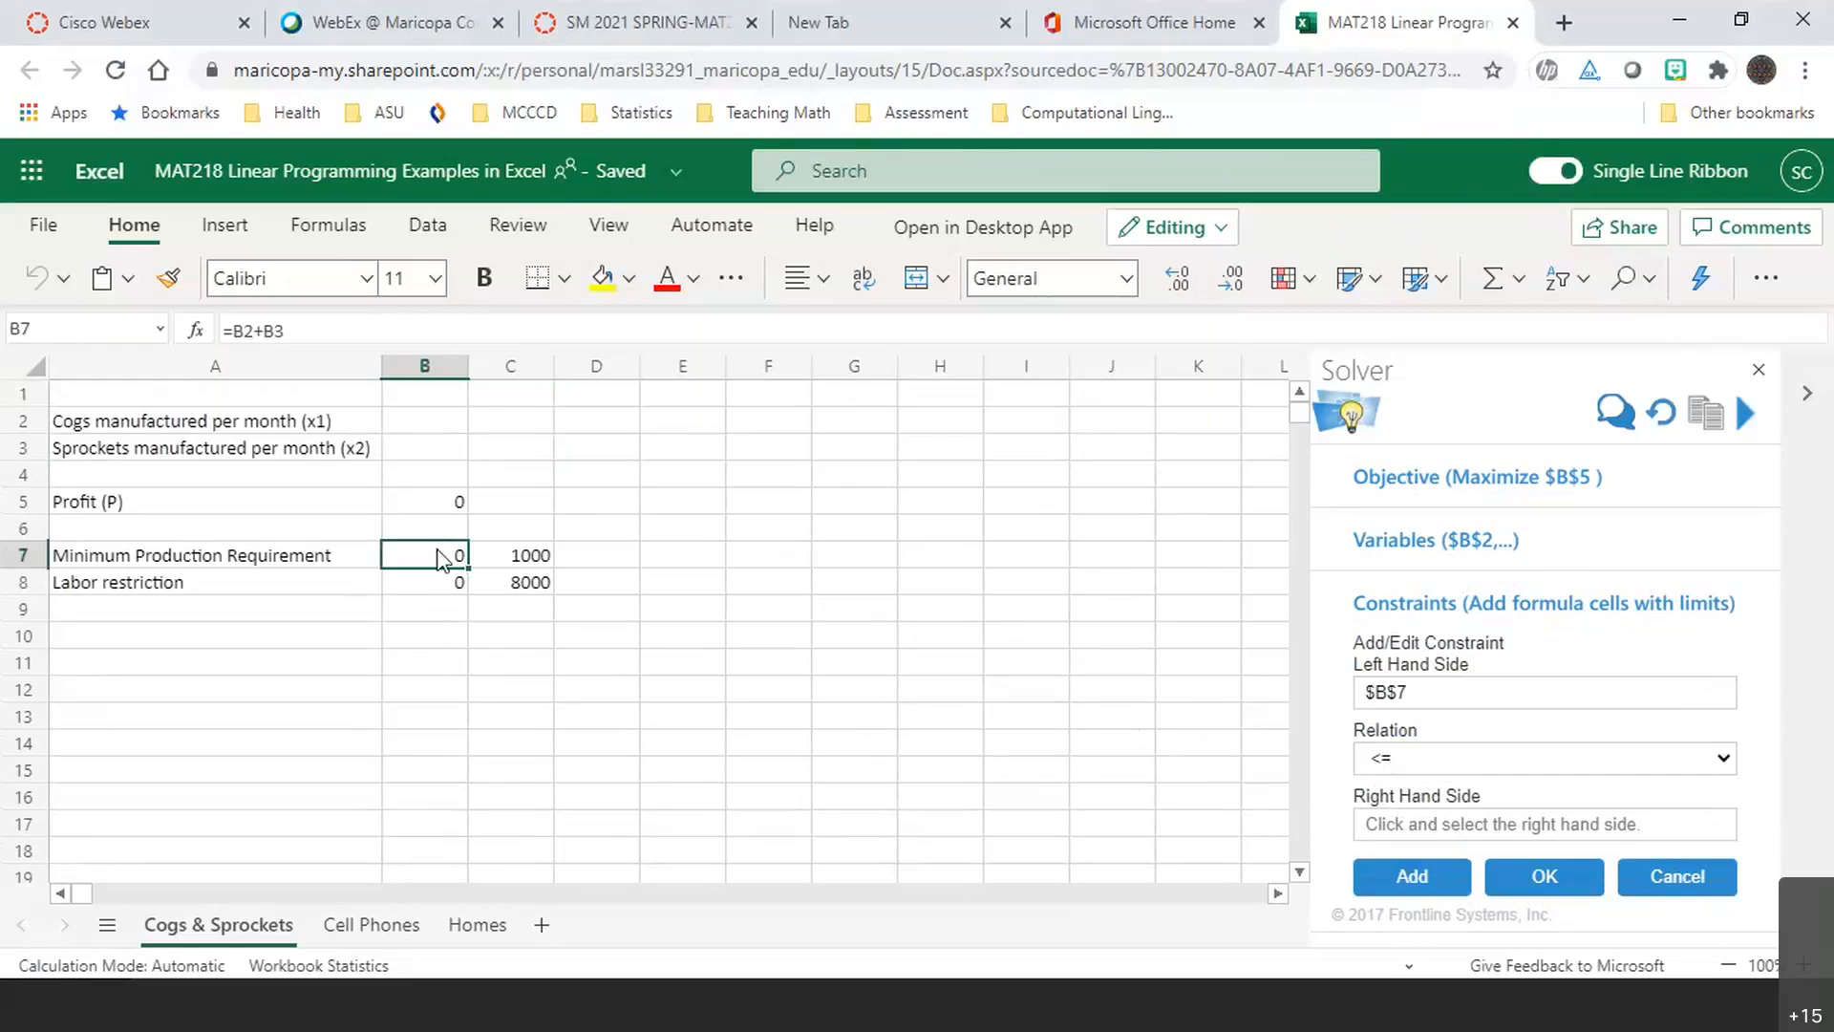
left_click(1723, 760)
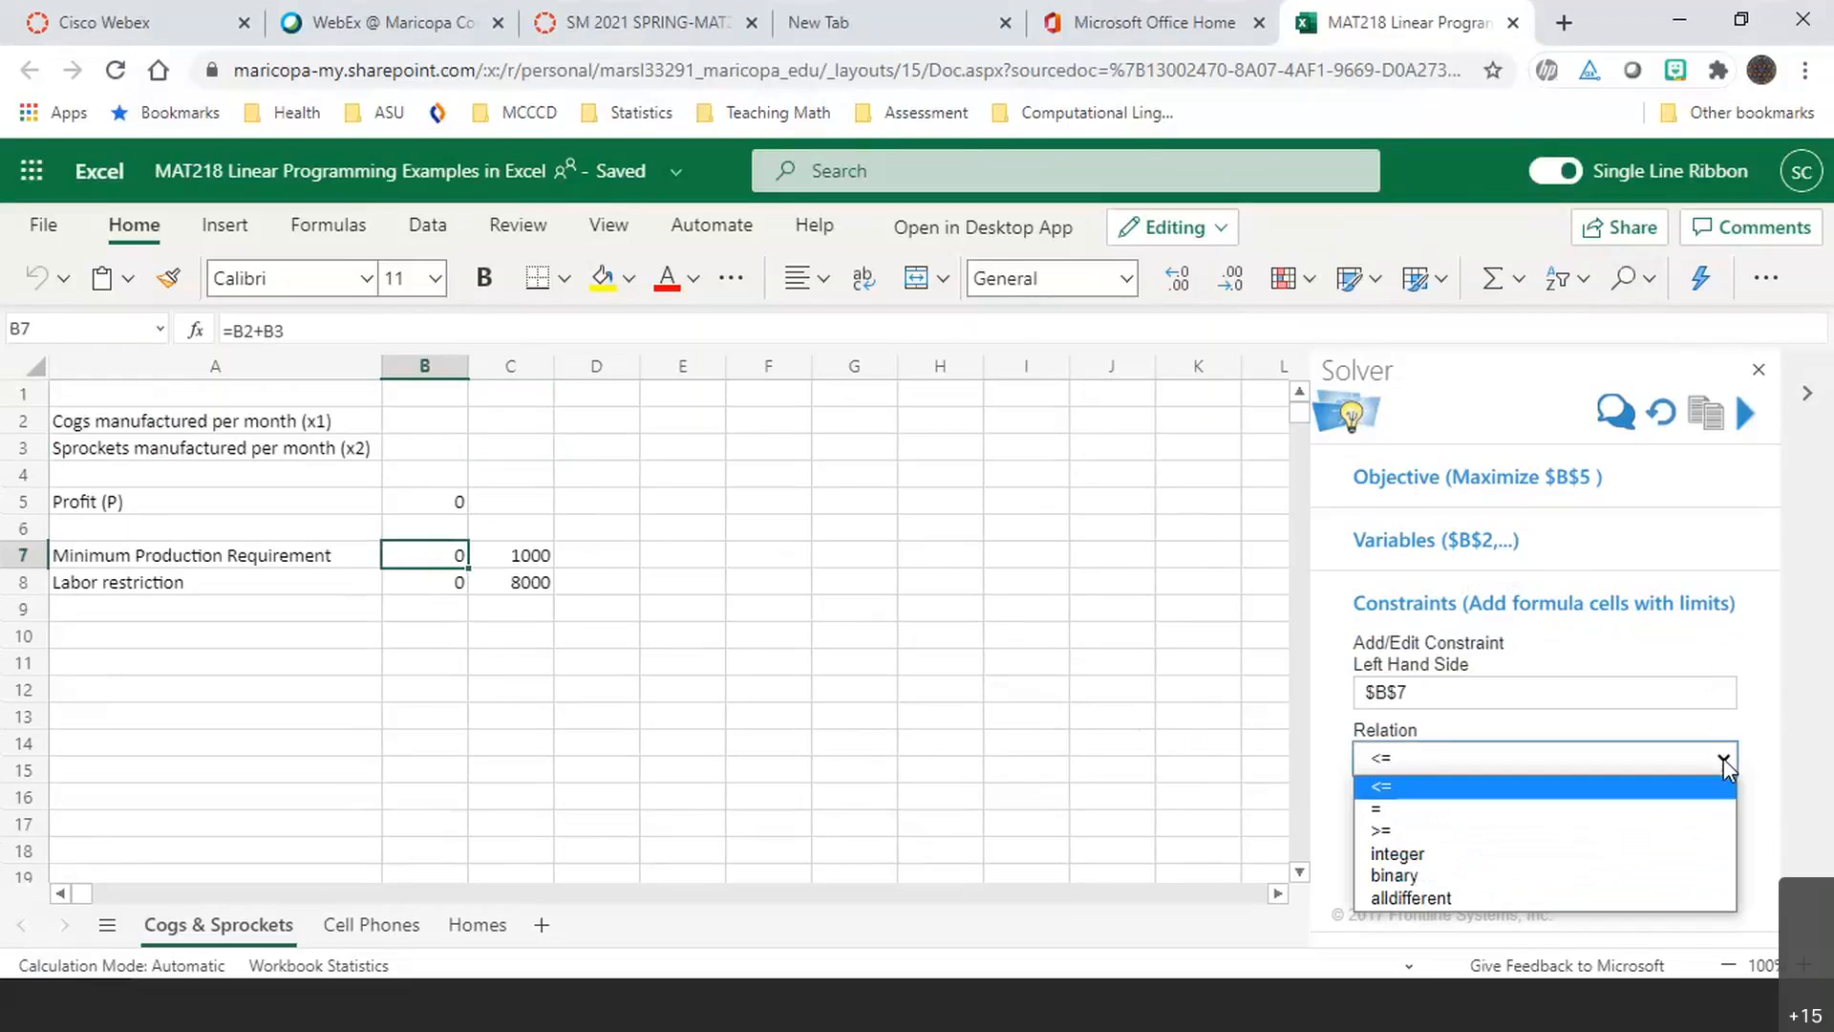
left_click(1382, 831)
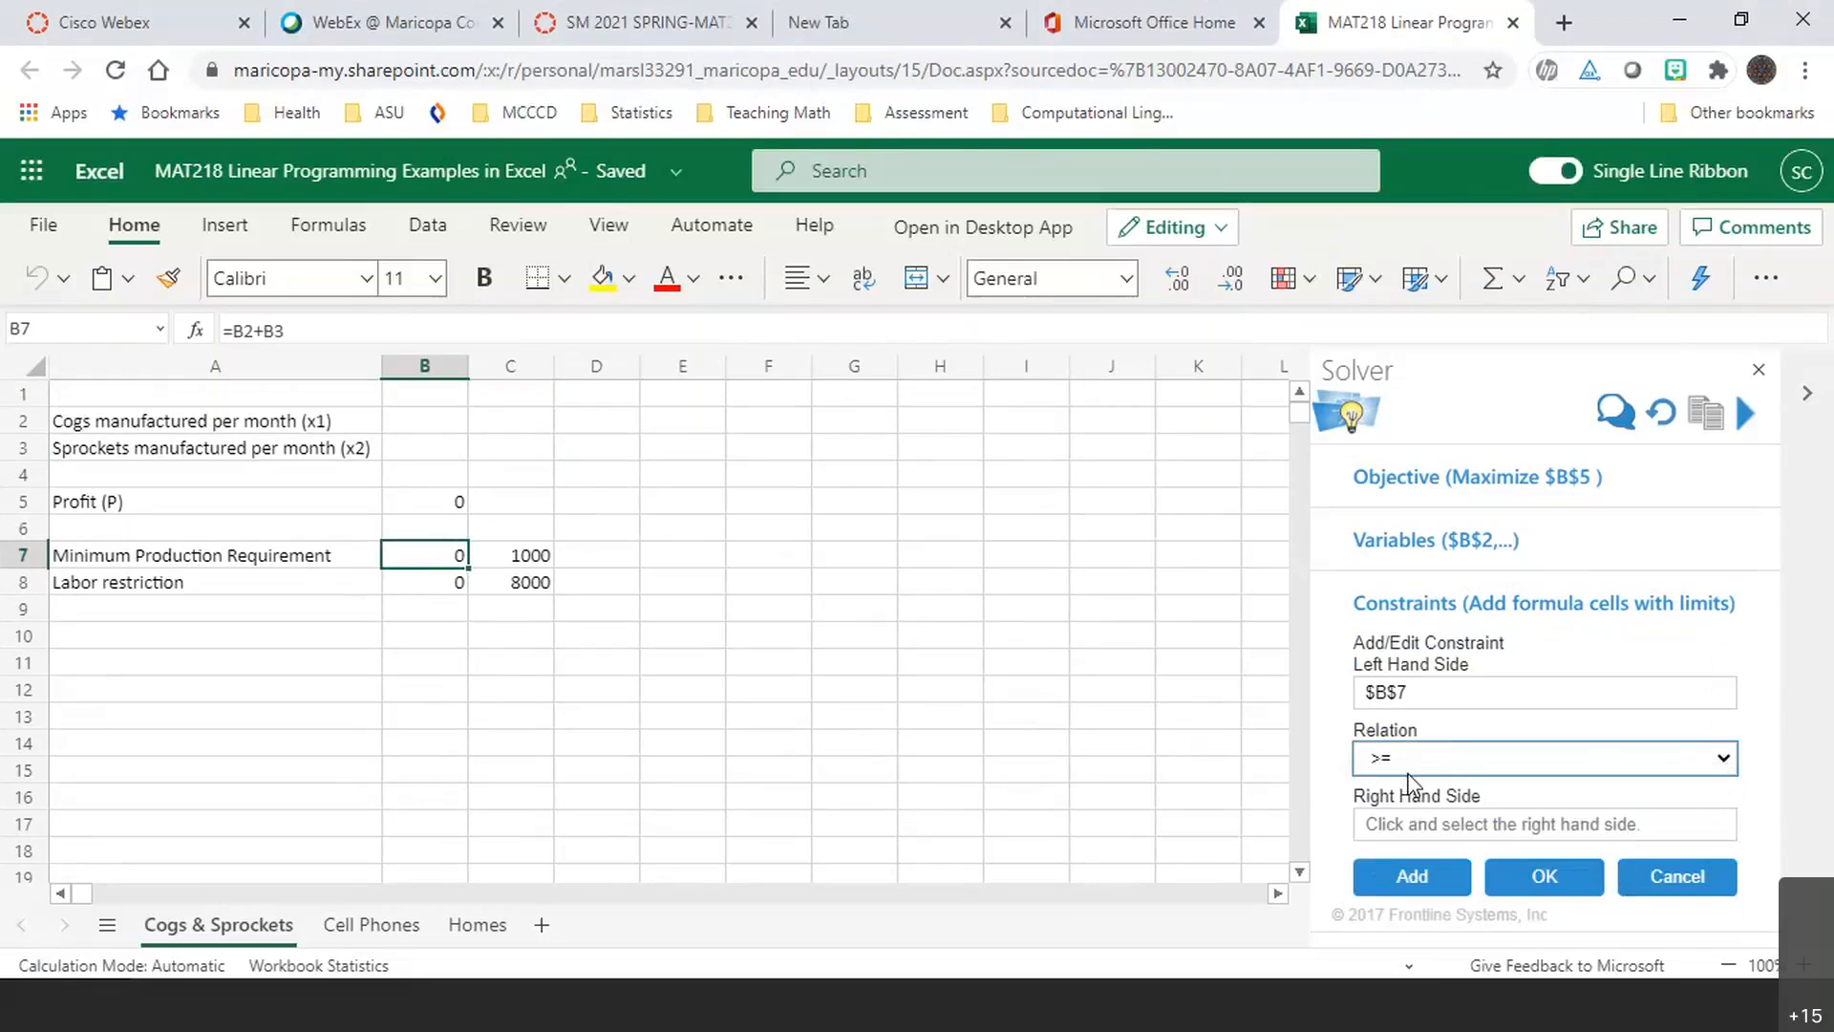
left_click(1392, 827)
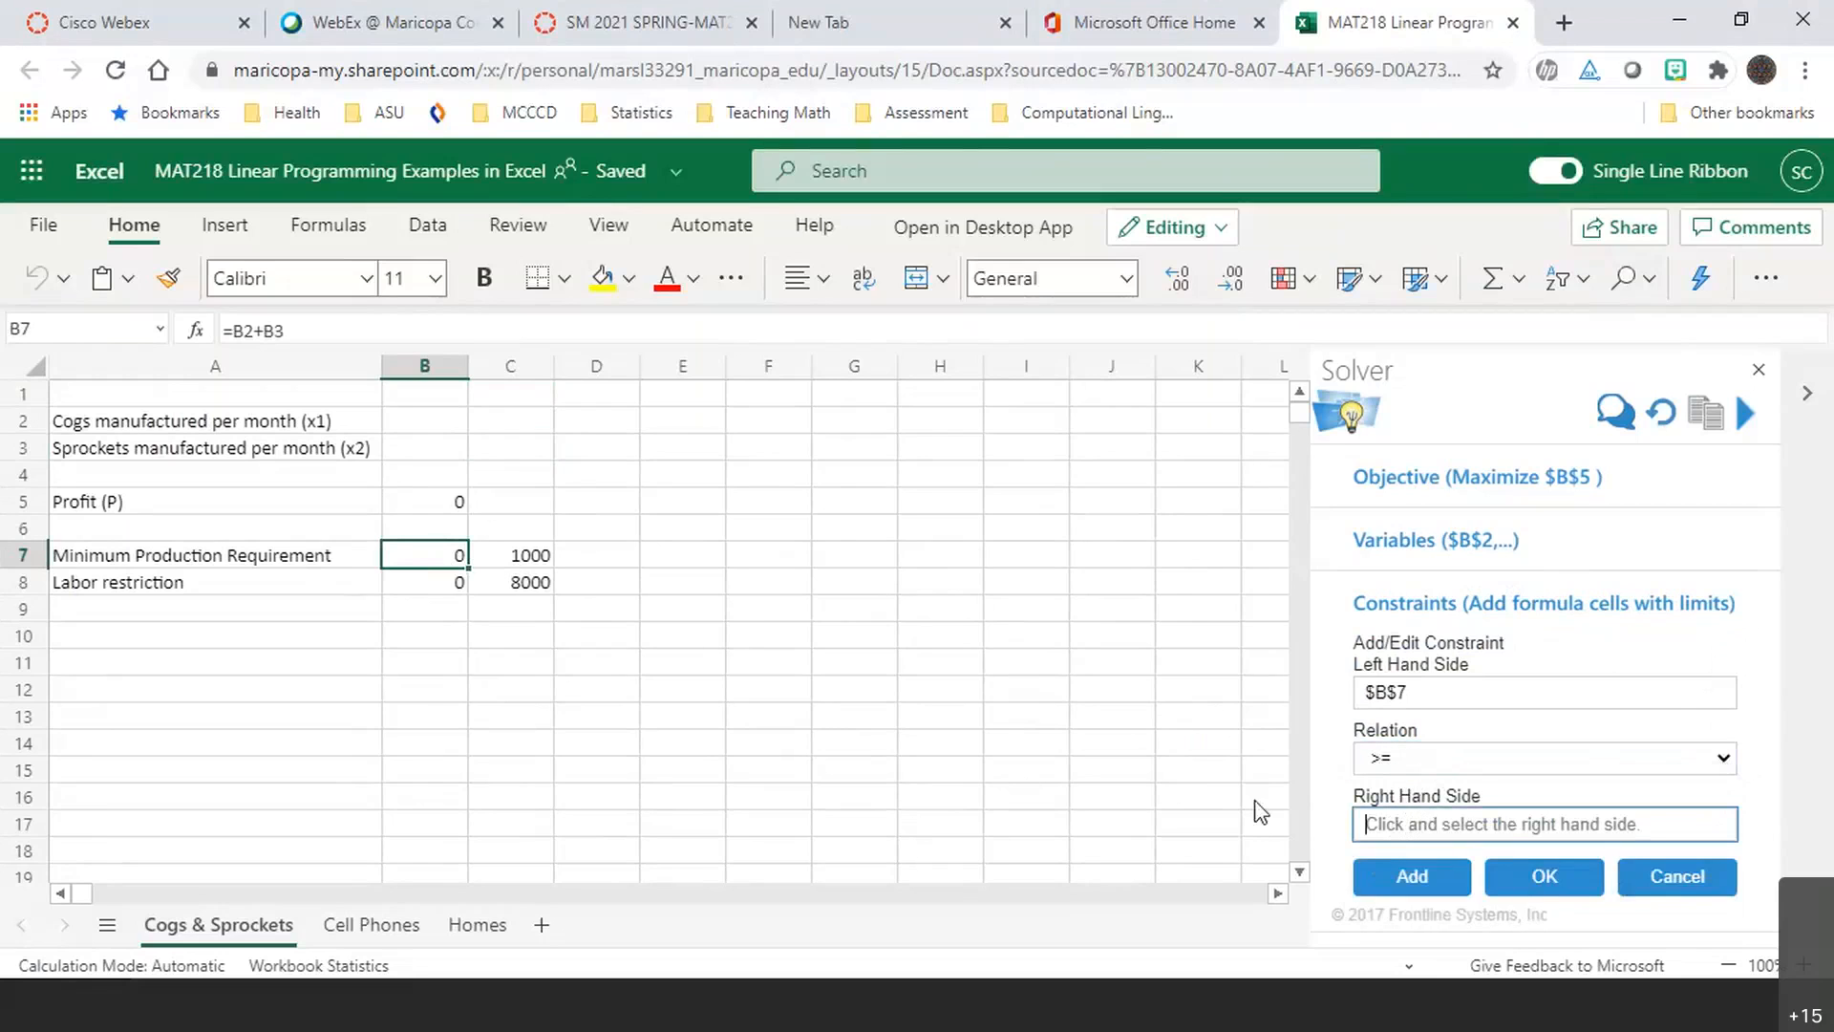
left_click(537, 556)
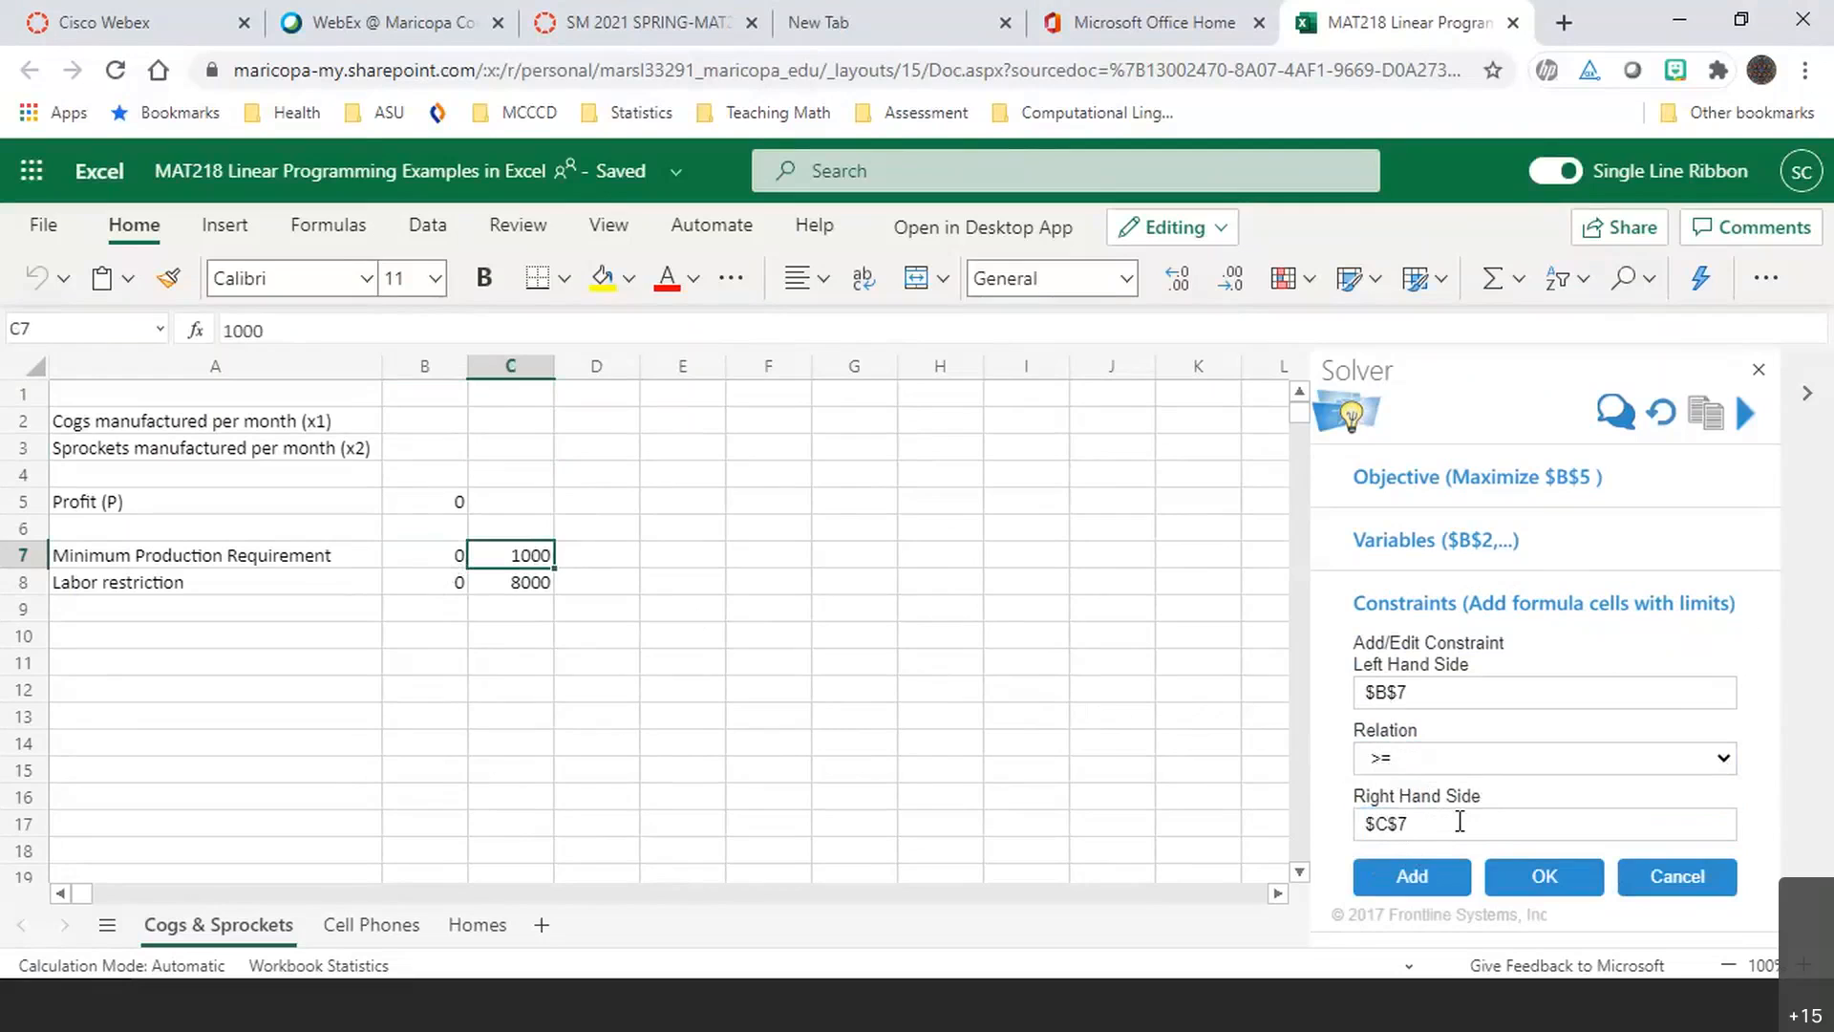
left_click(1439, 878)
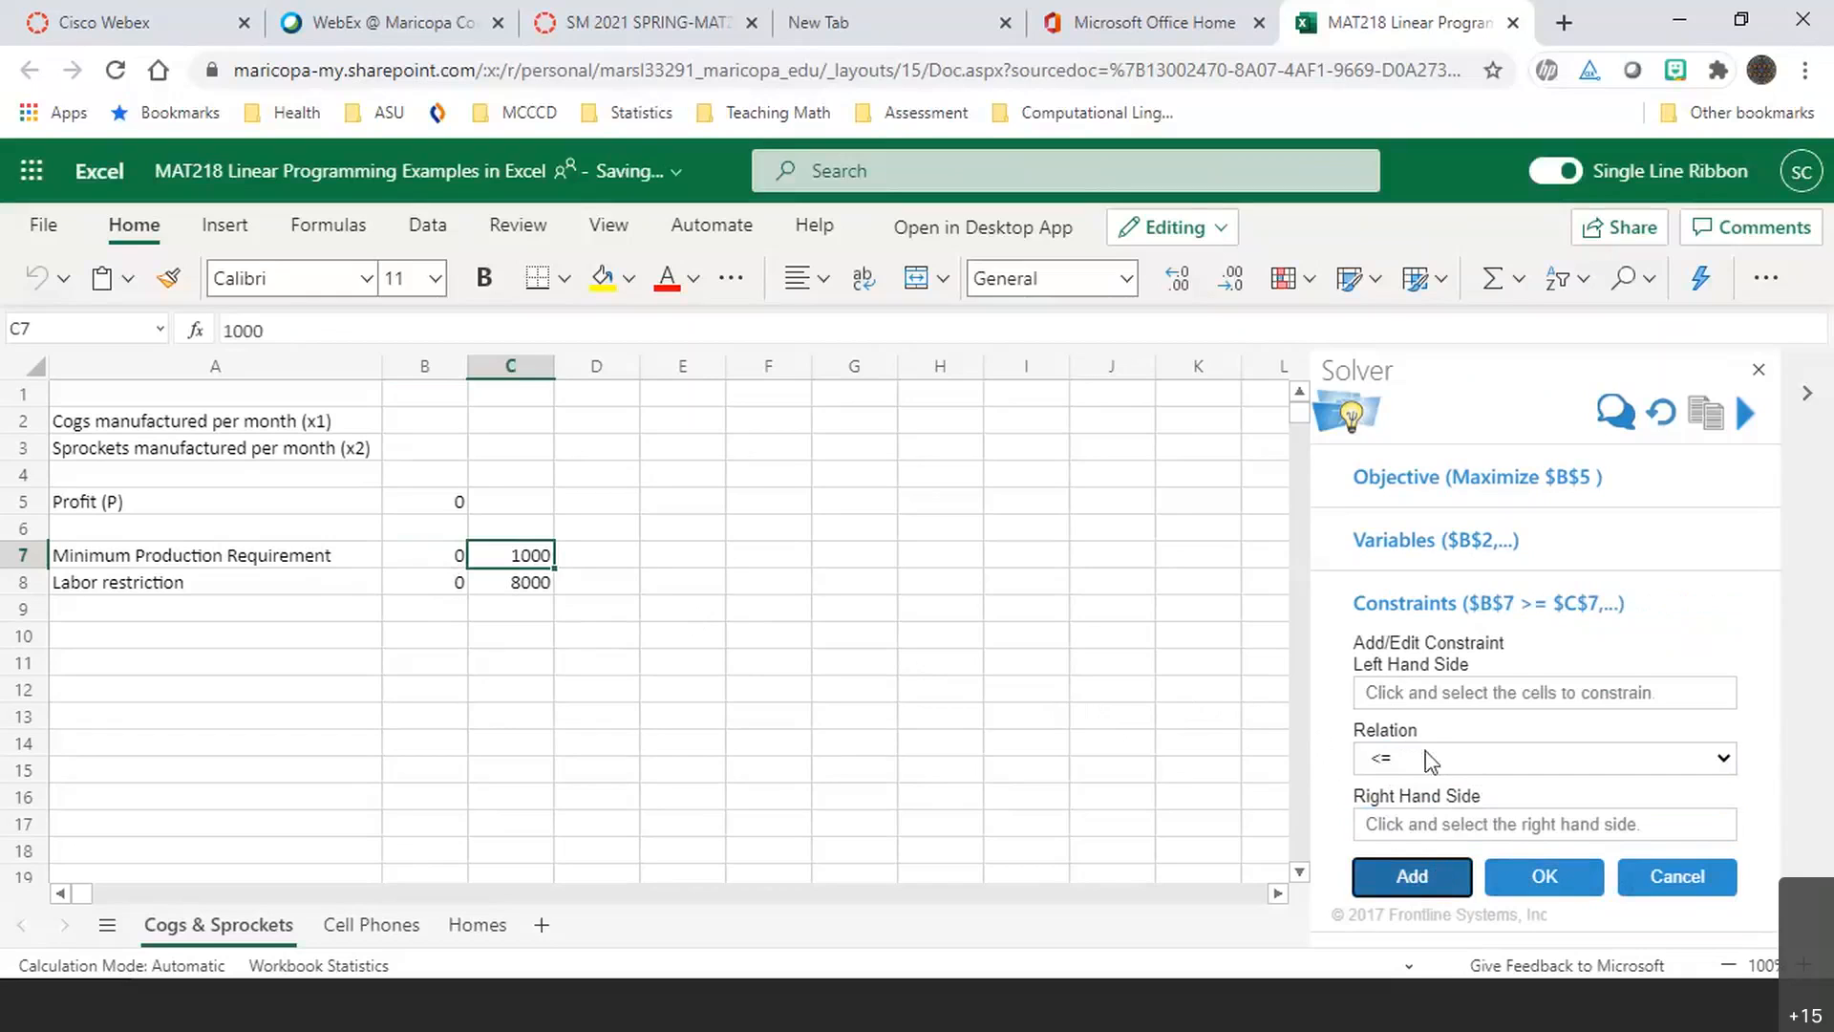
Add the labor restriction constraint B8 <= C8 and finish entering constraints
left_click(1389, 693)
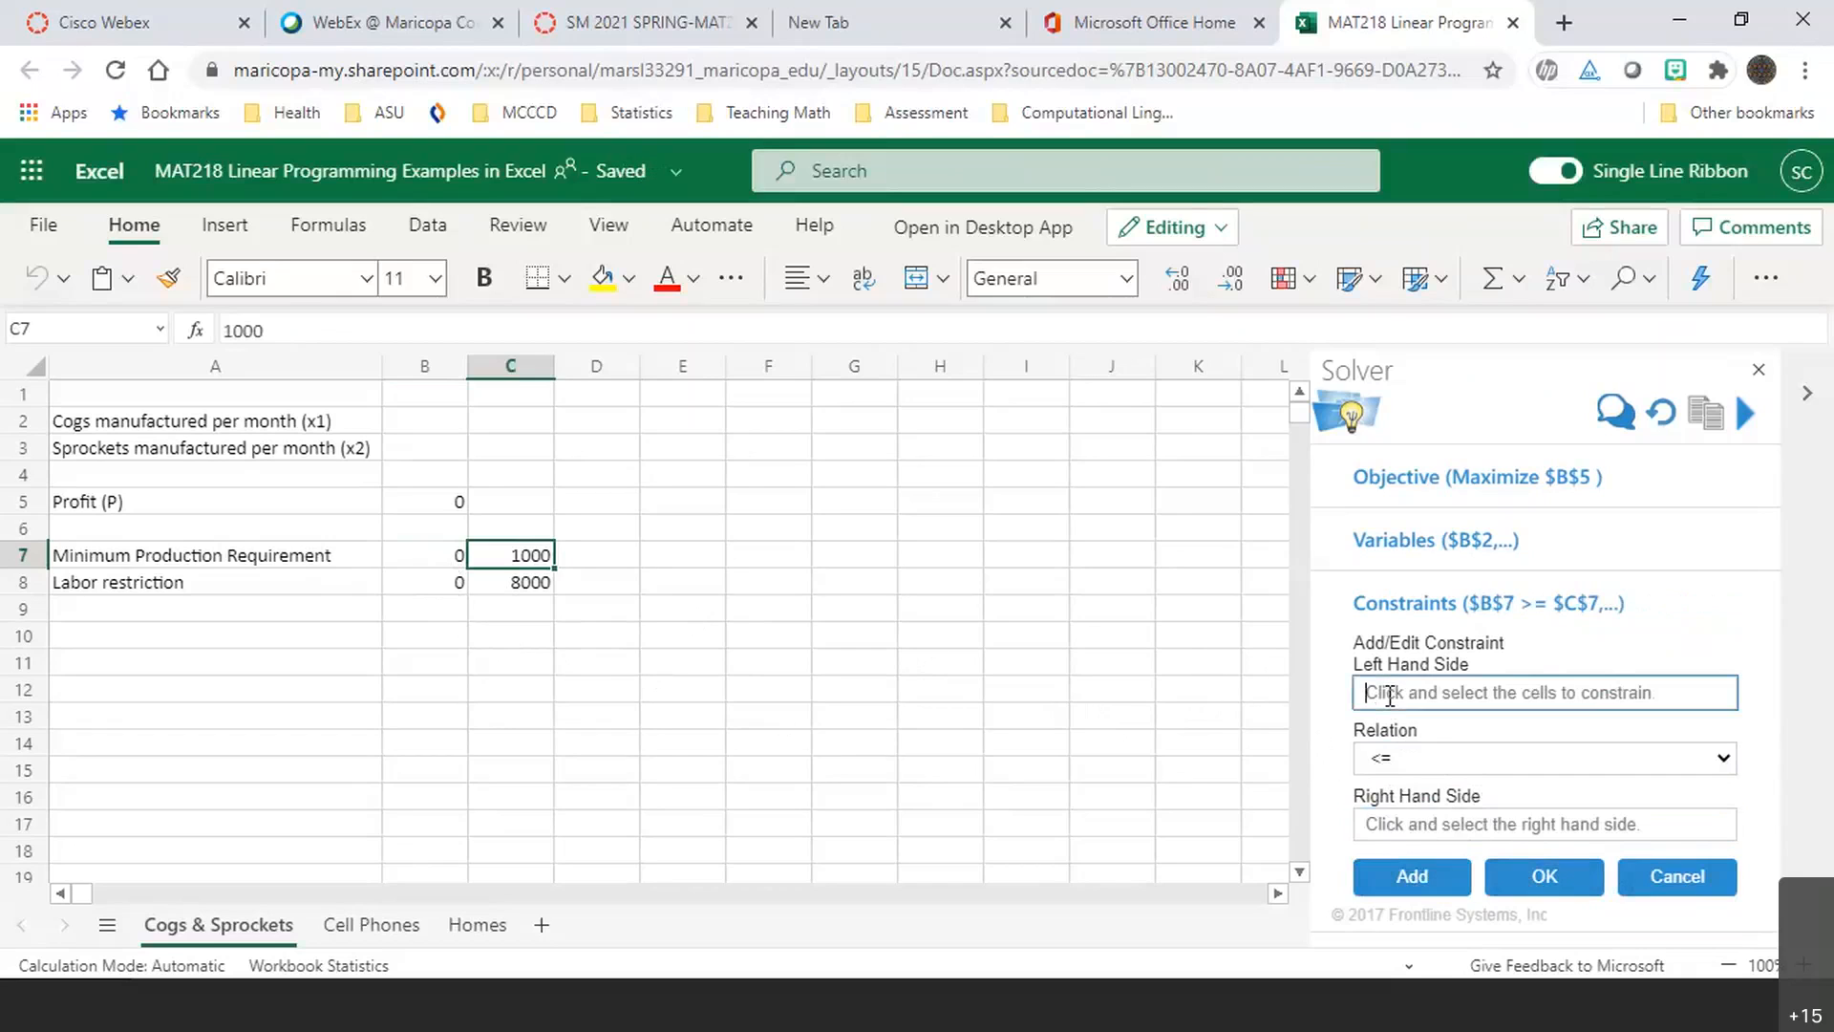
left_click(456, 586)
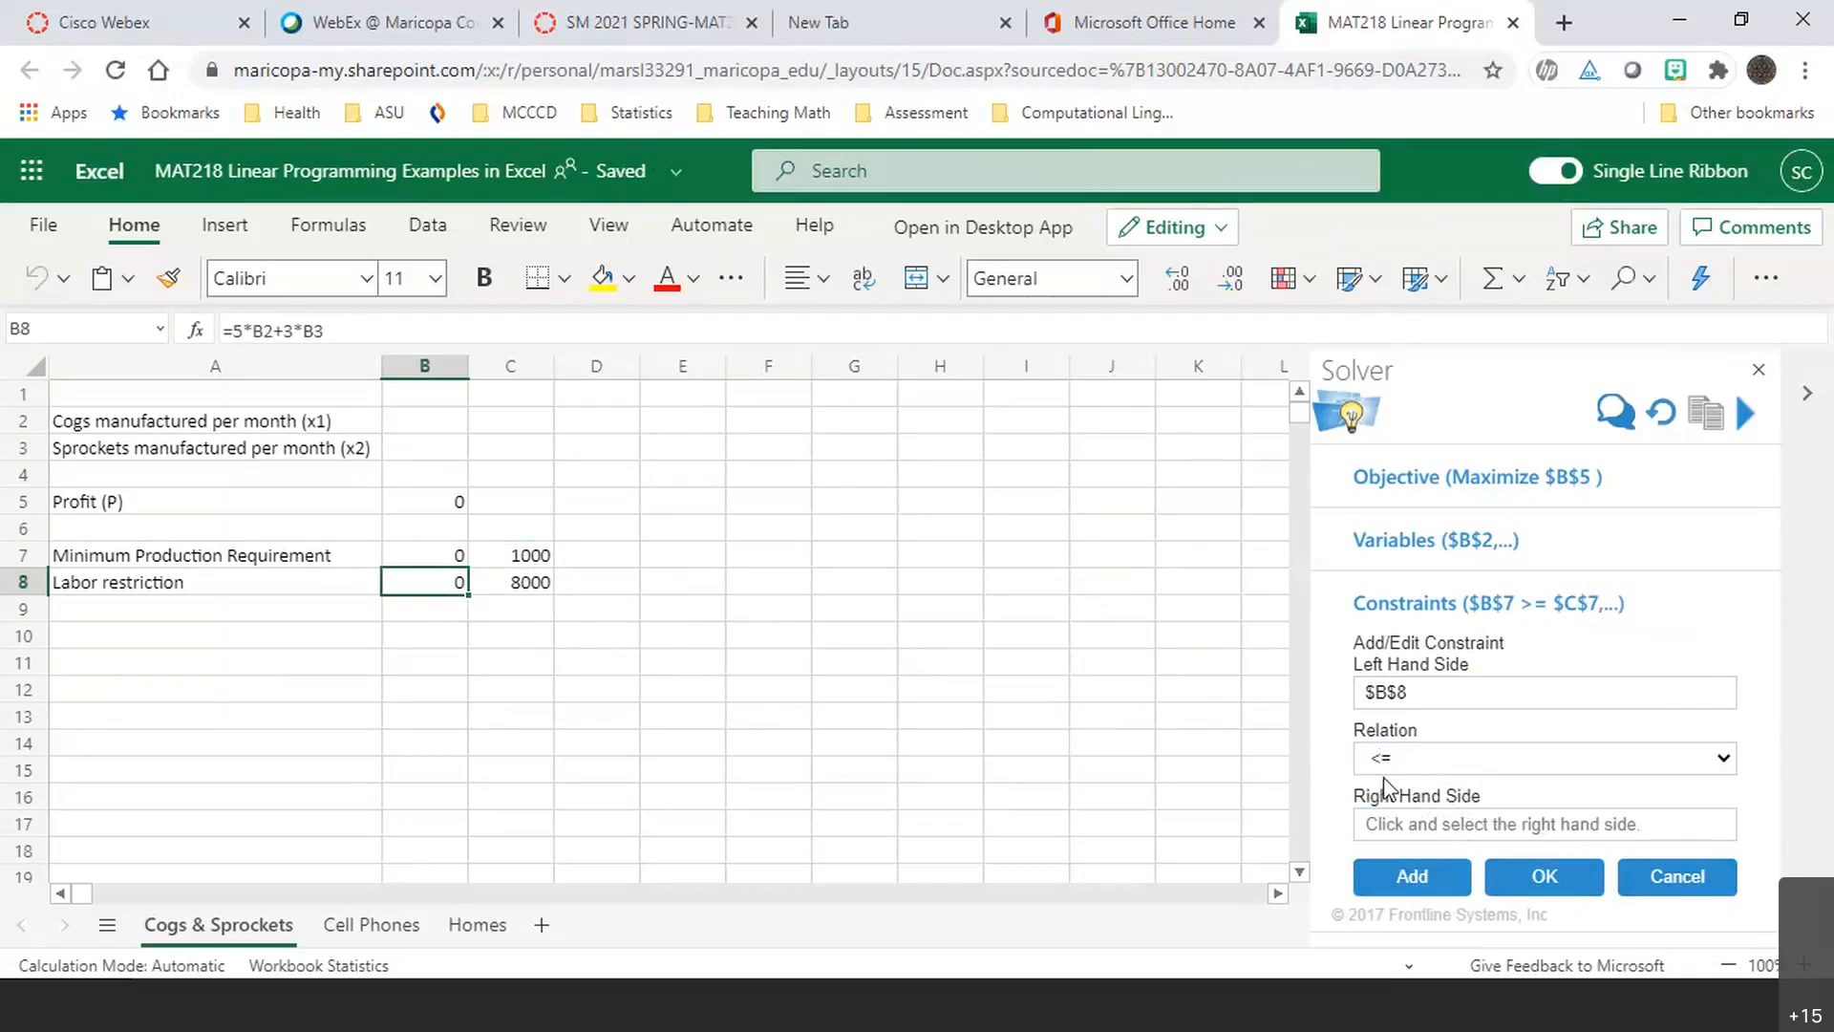
left_click(1381, 821)
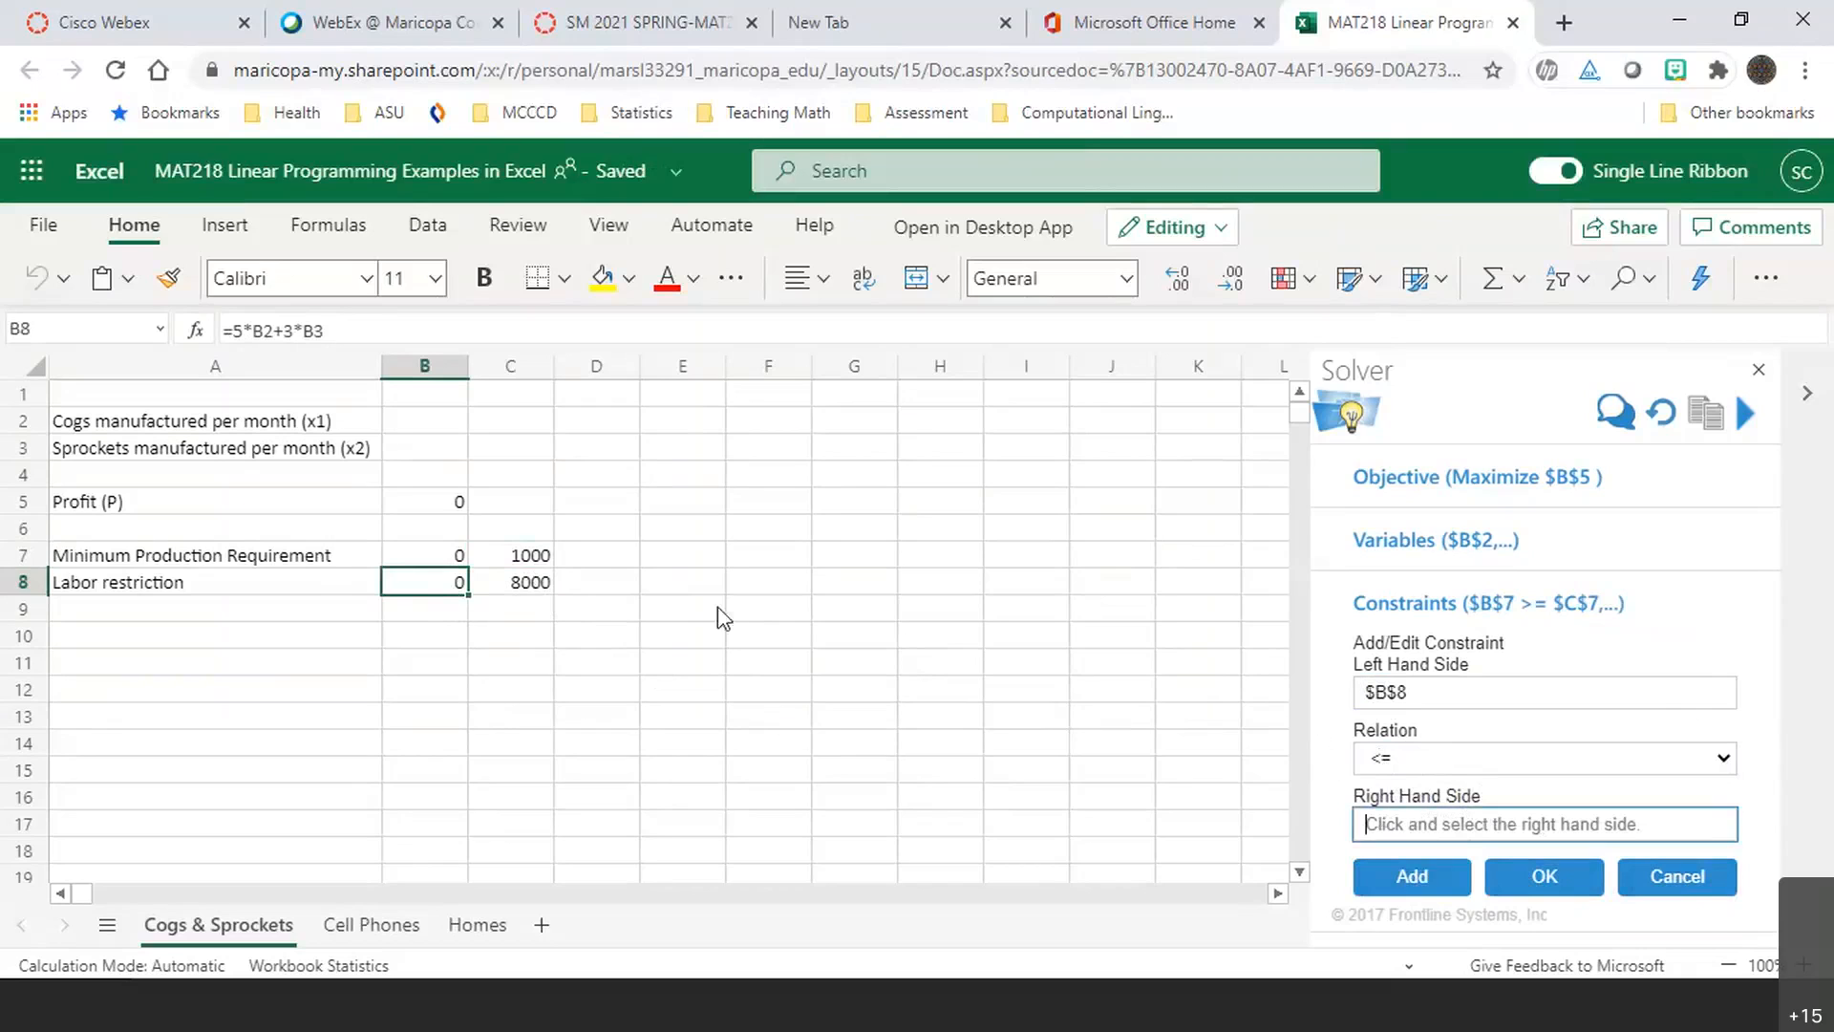
left_click(540, 581)
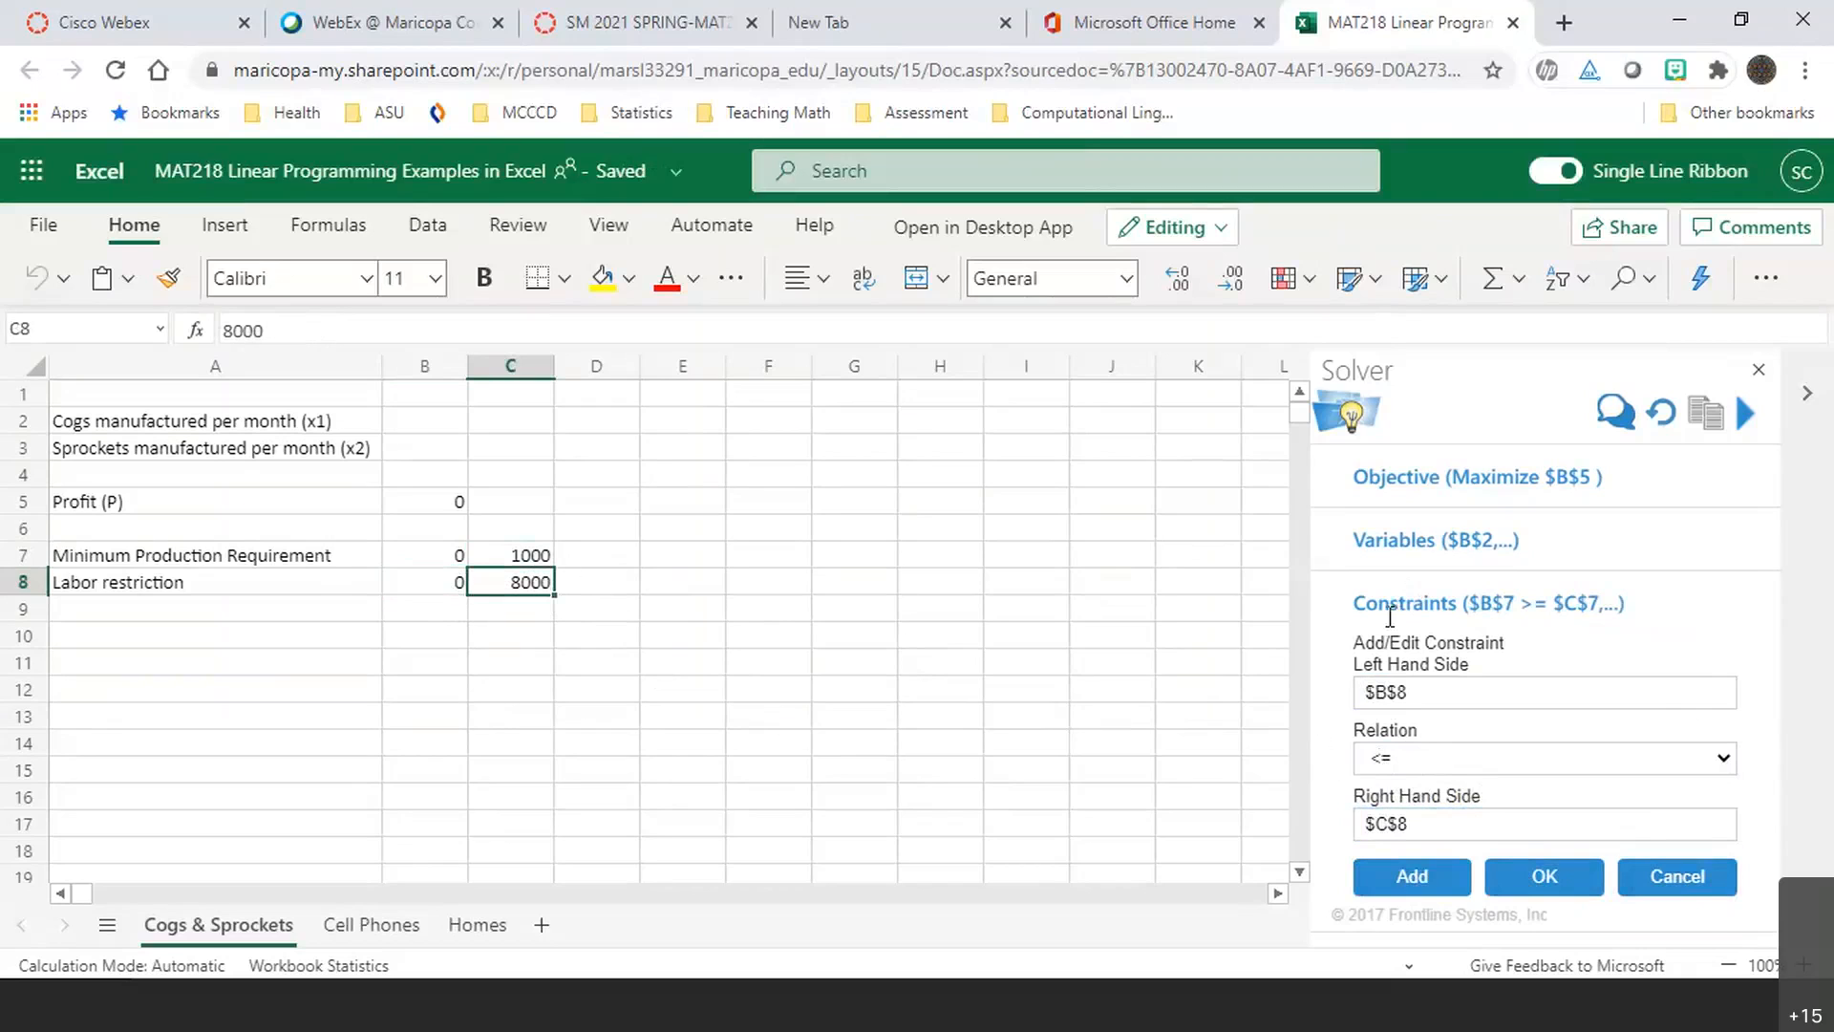
left_click(1553, 878)
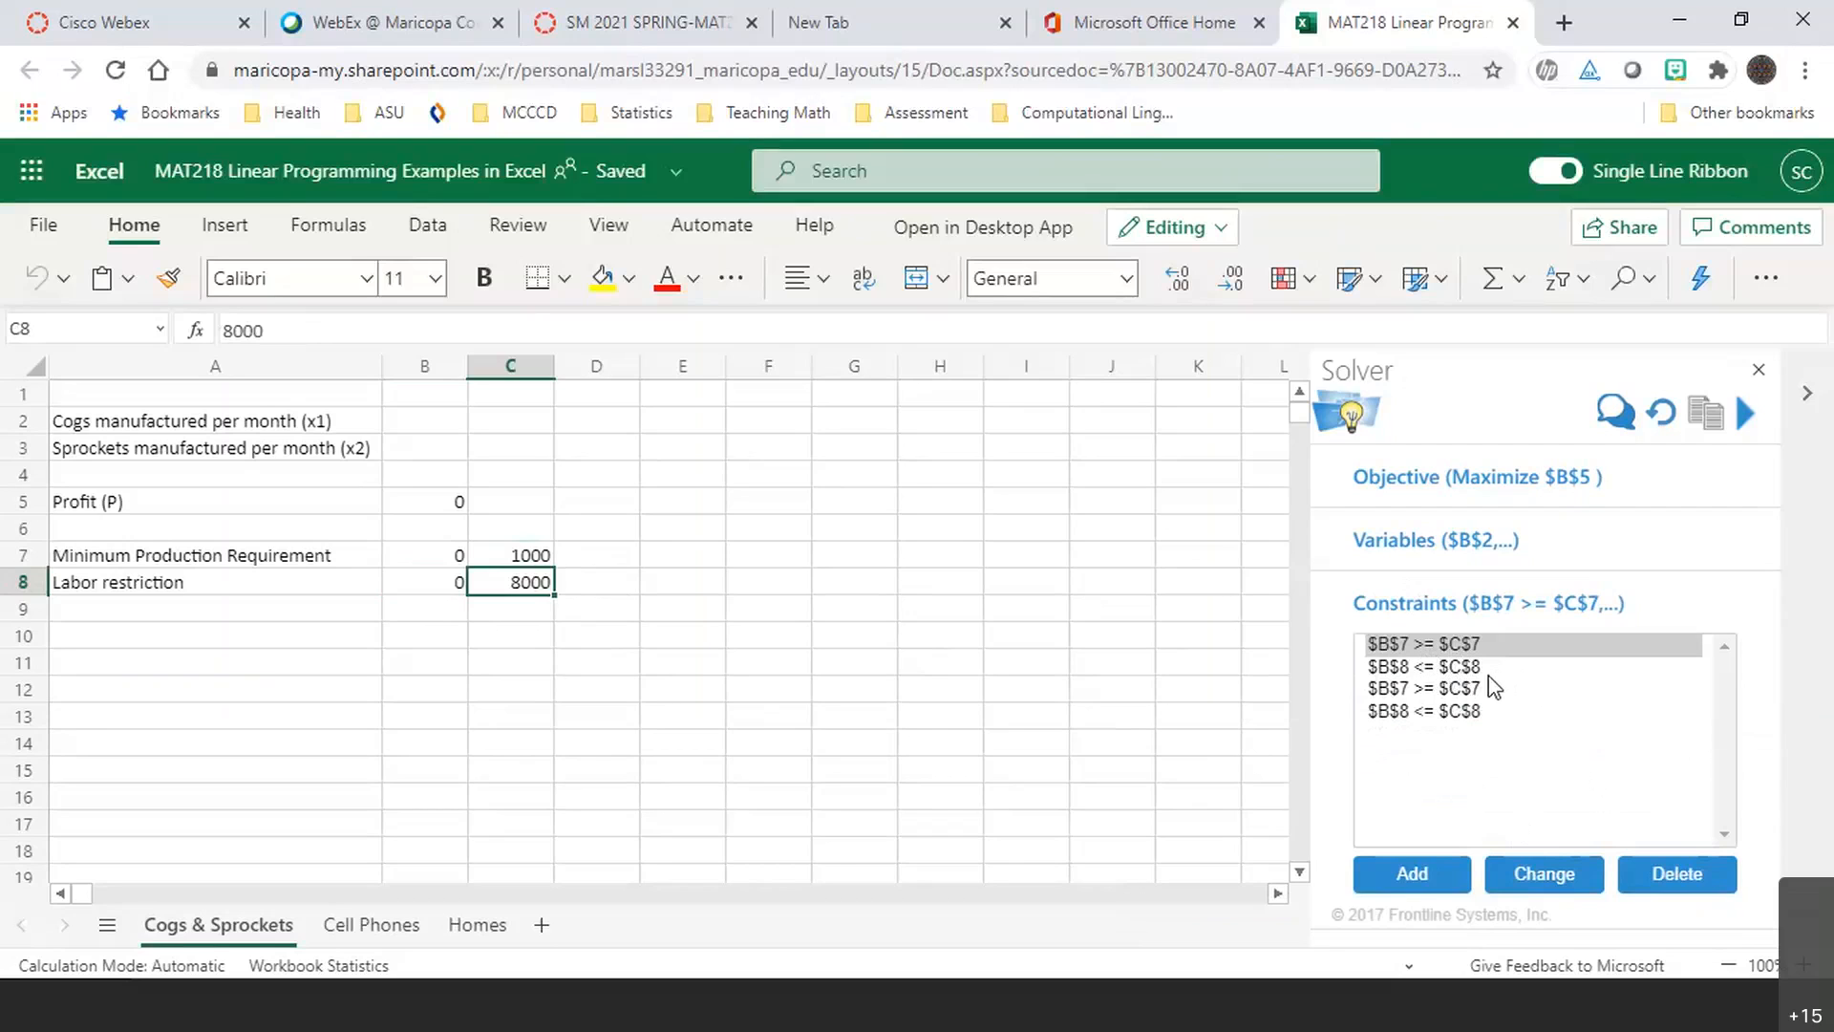
Delete the duplicate $B$7 >= $C$7 and $B$8 <= $C$8 entries from the Solver constraints
left_click(1468, 697)
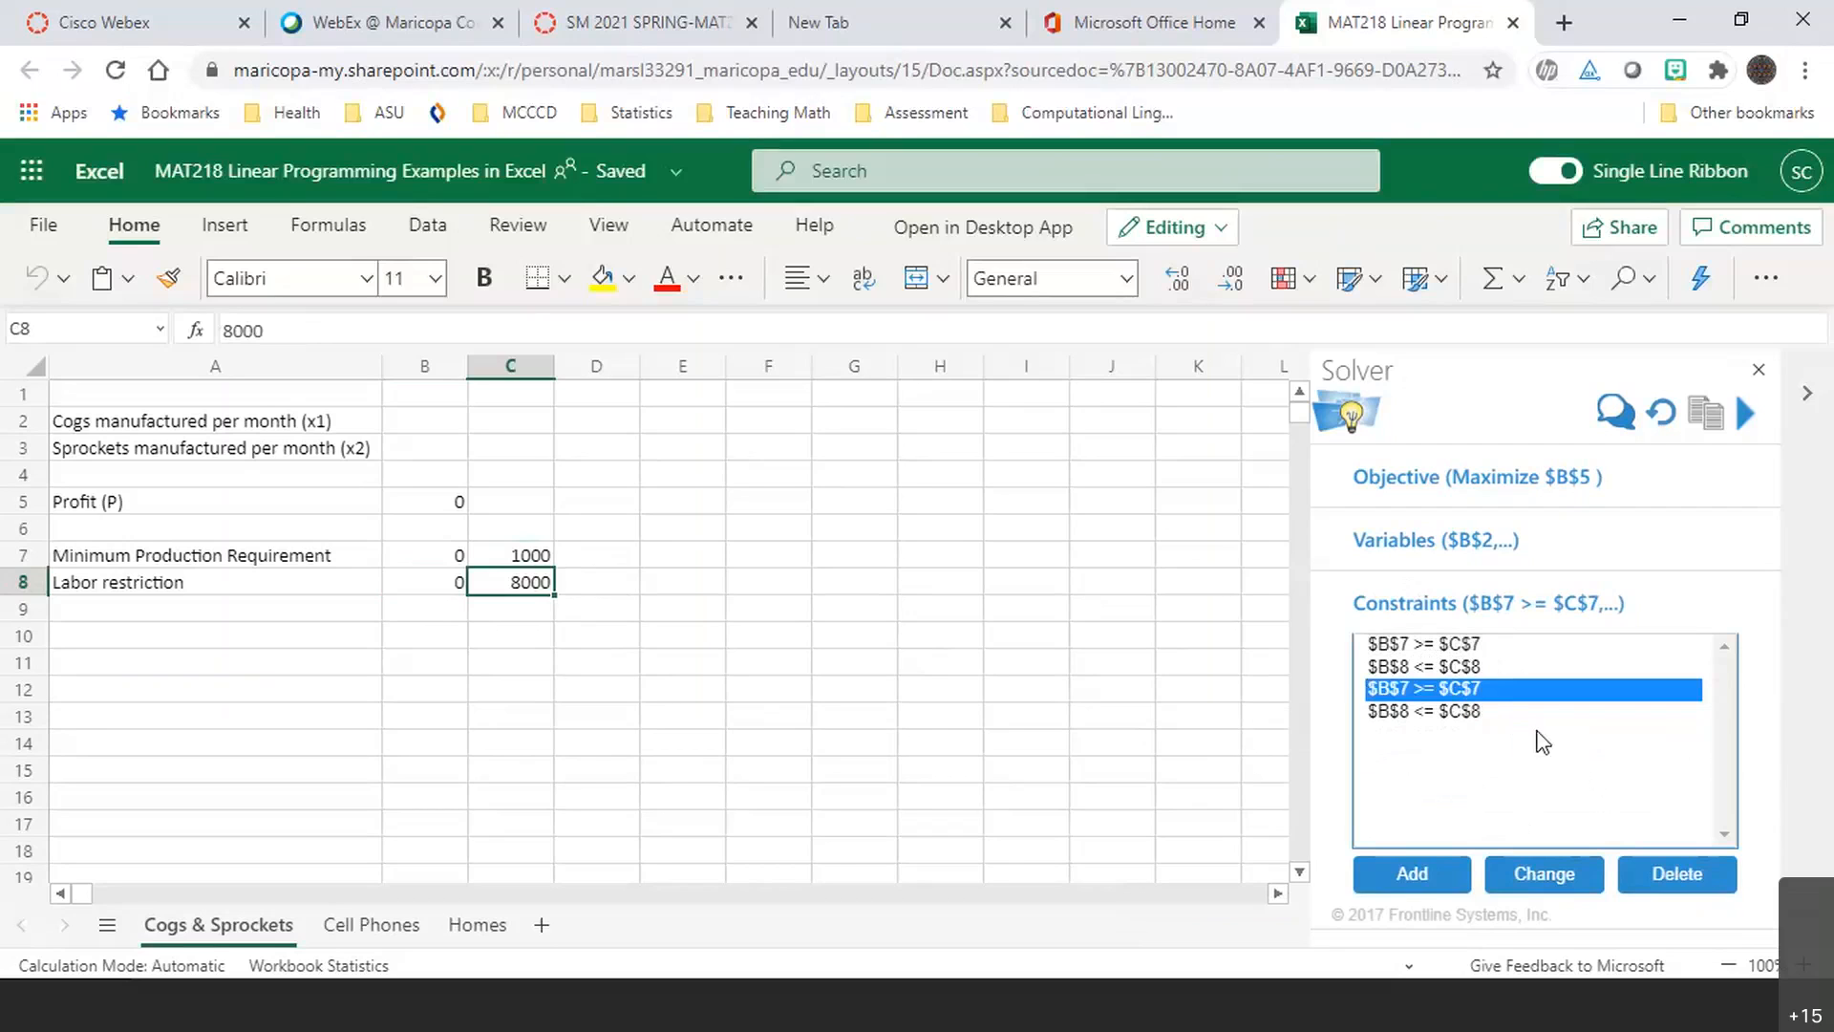
left_click(1657, 869)
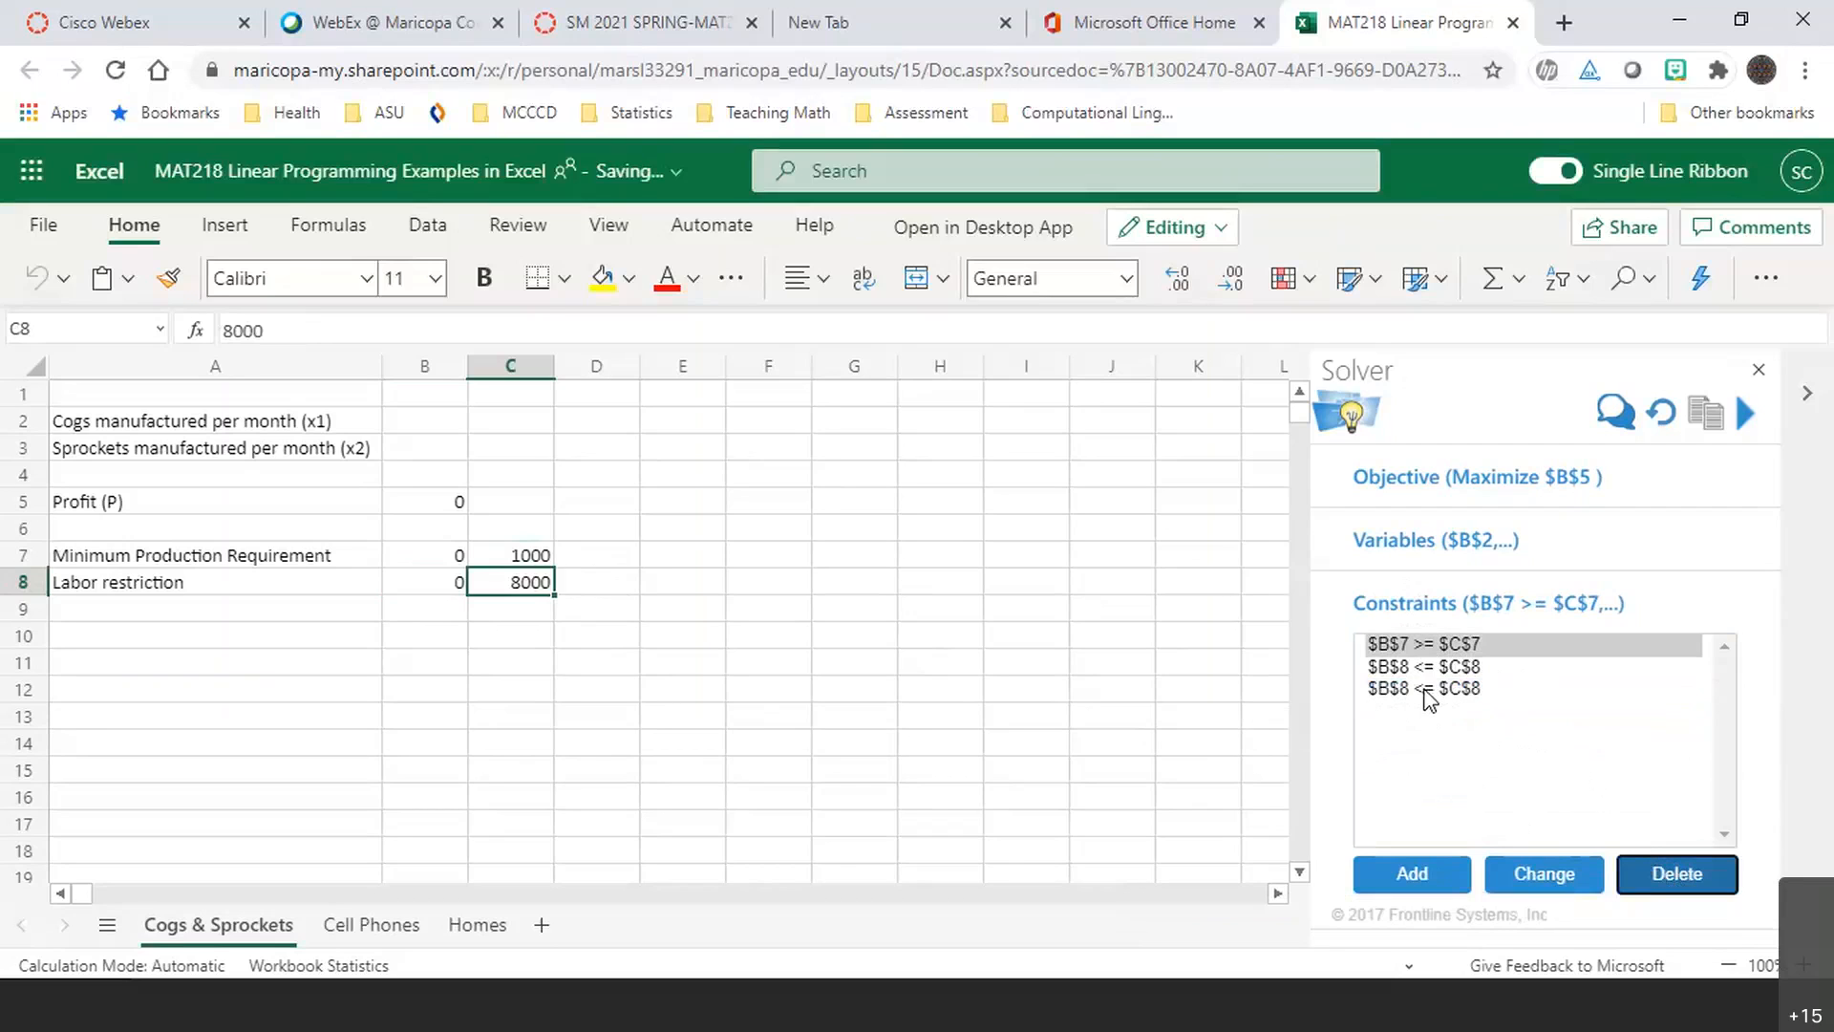
left_click(1673, 869)
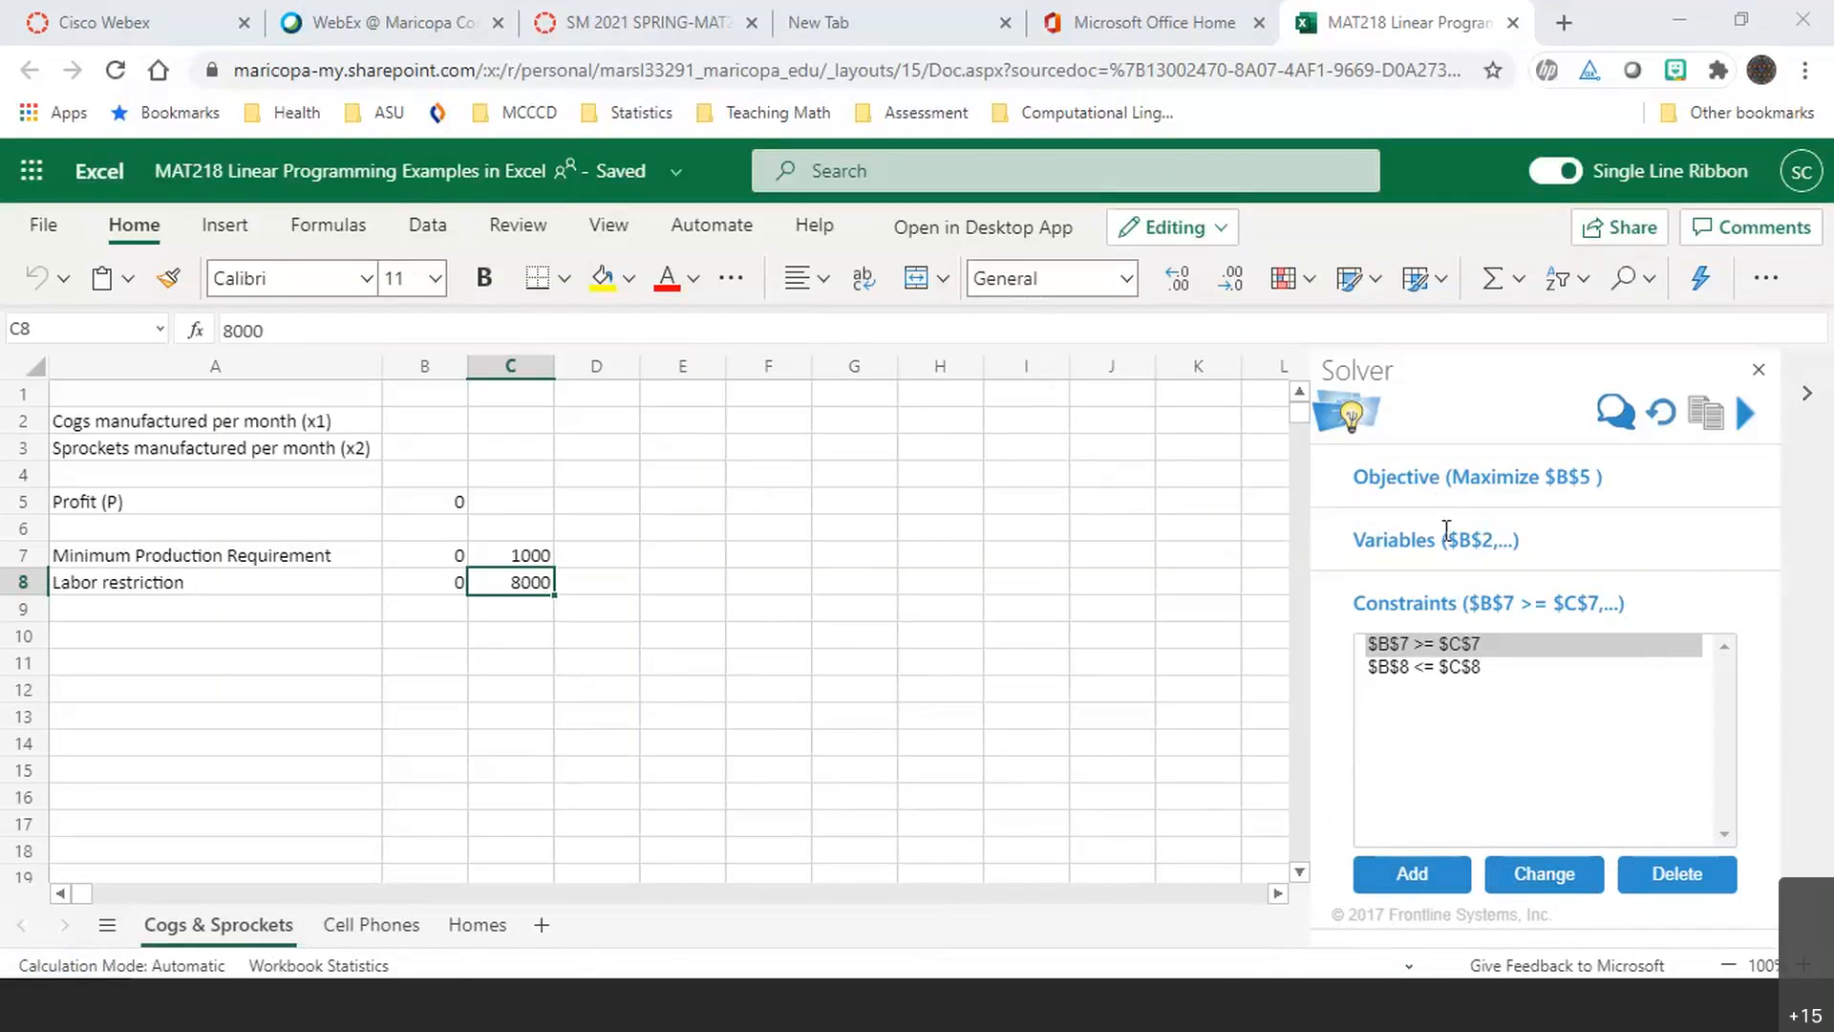
left_click(1436, 474)
left_click(1436, 474)
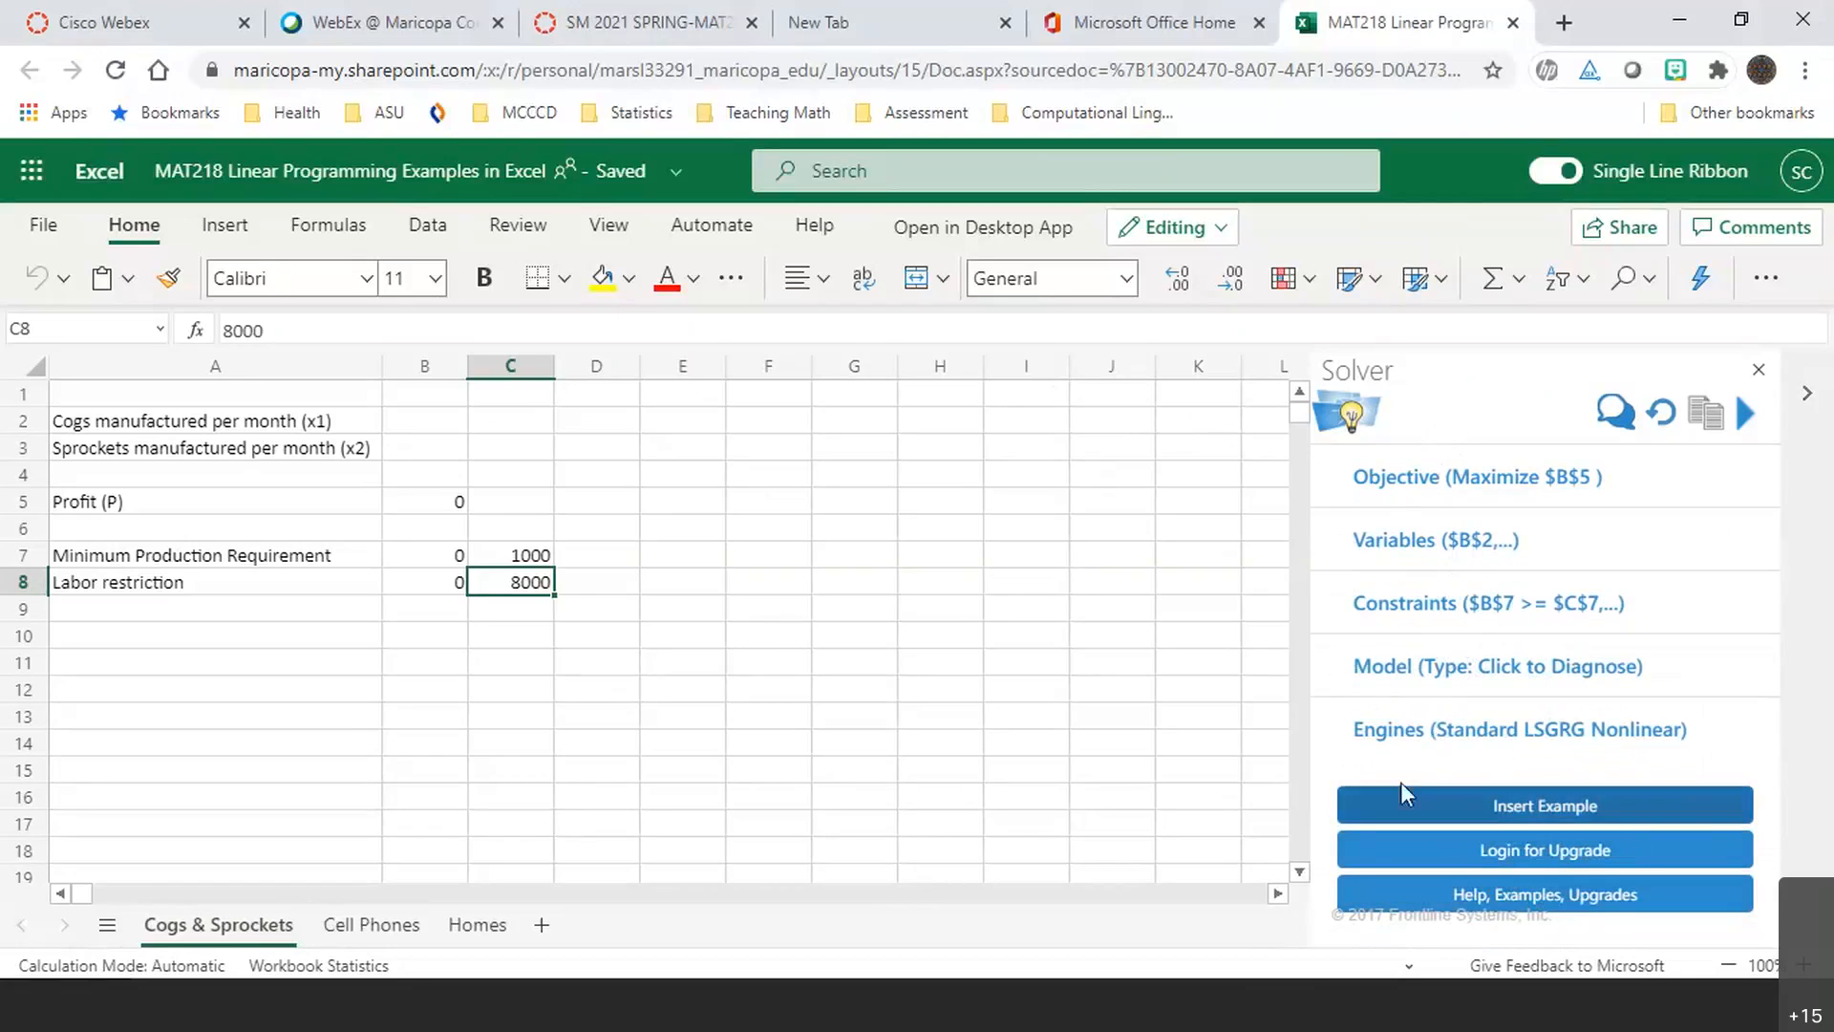
left_click(1470, 666)
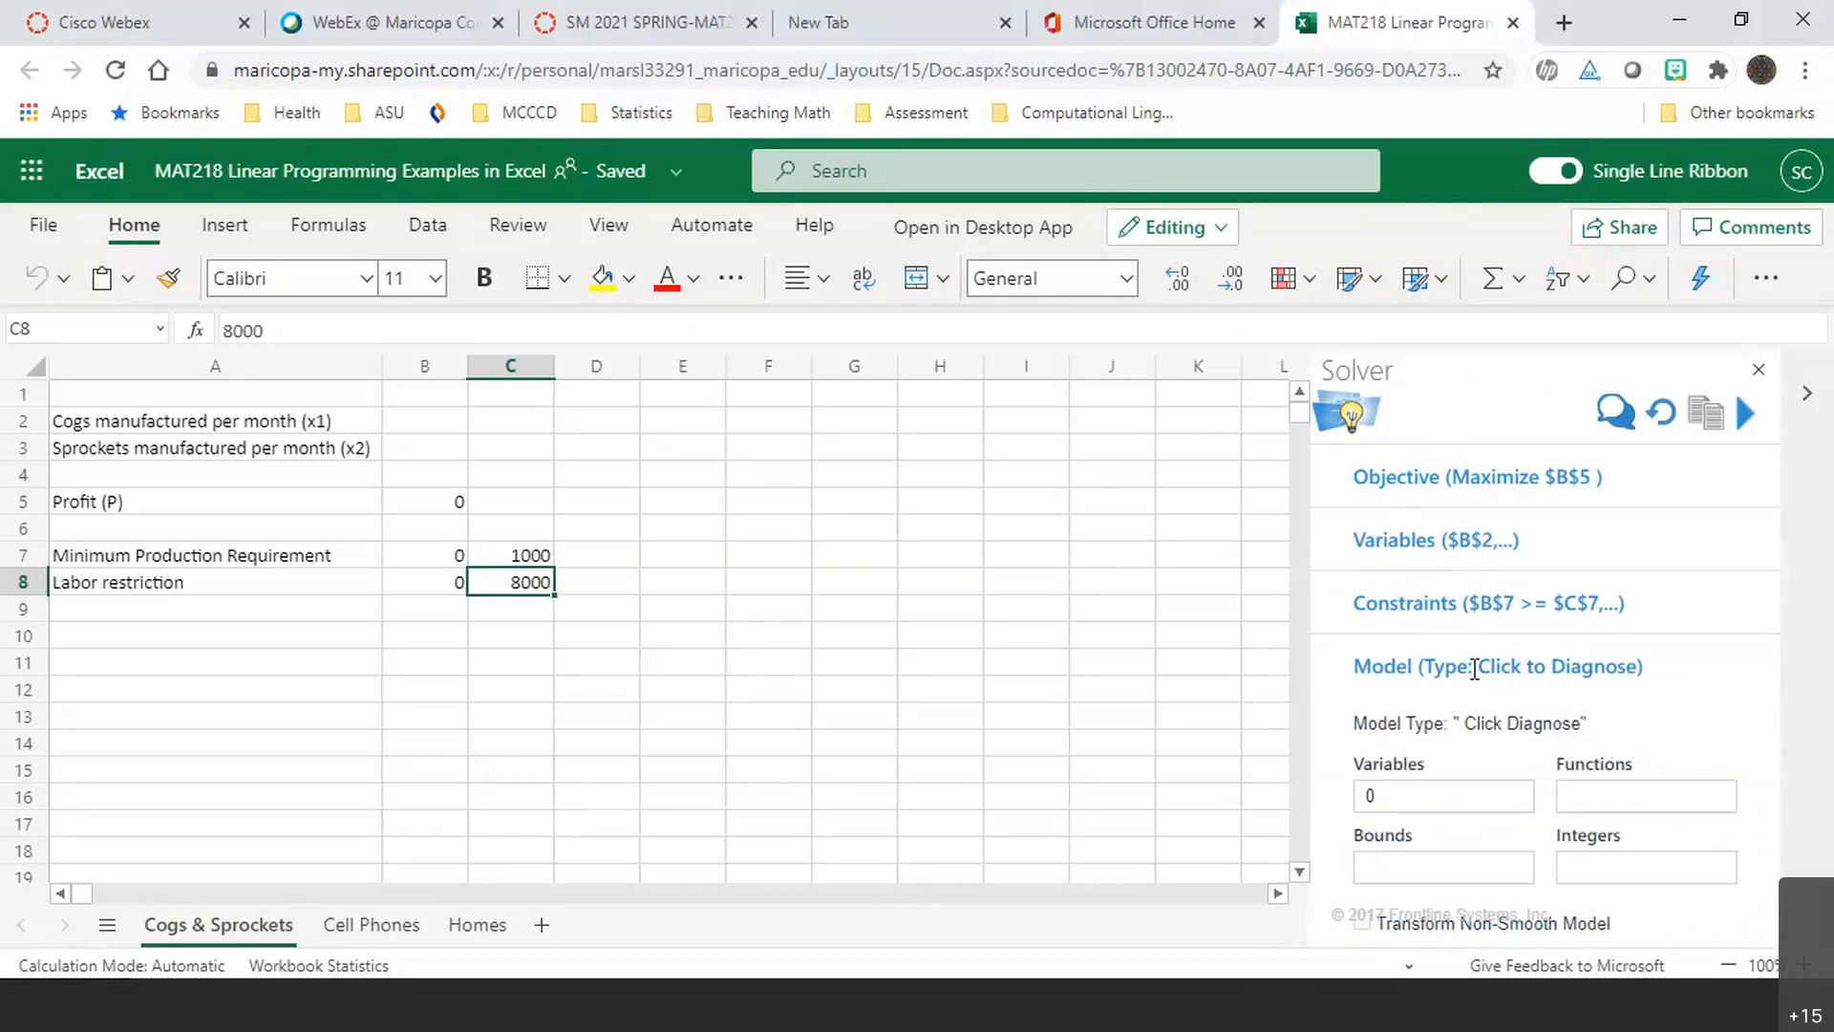
left_click(1555, 666)
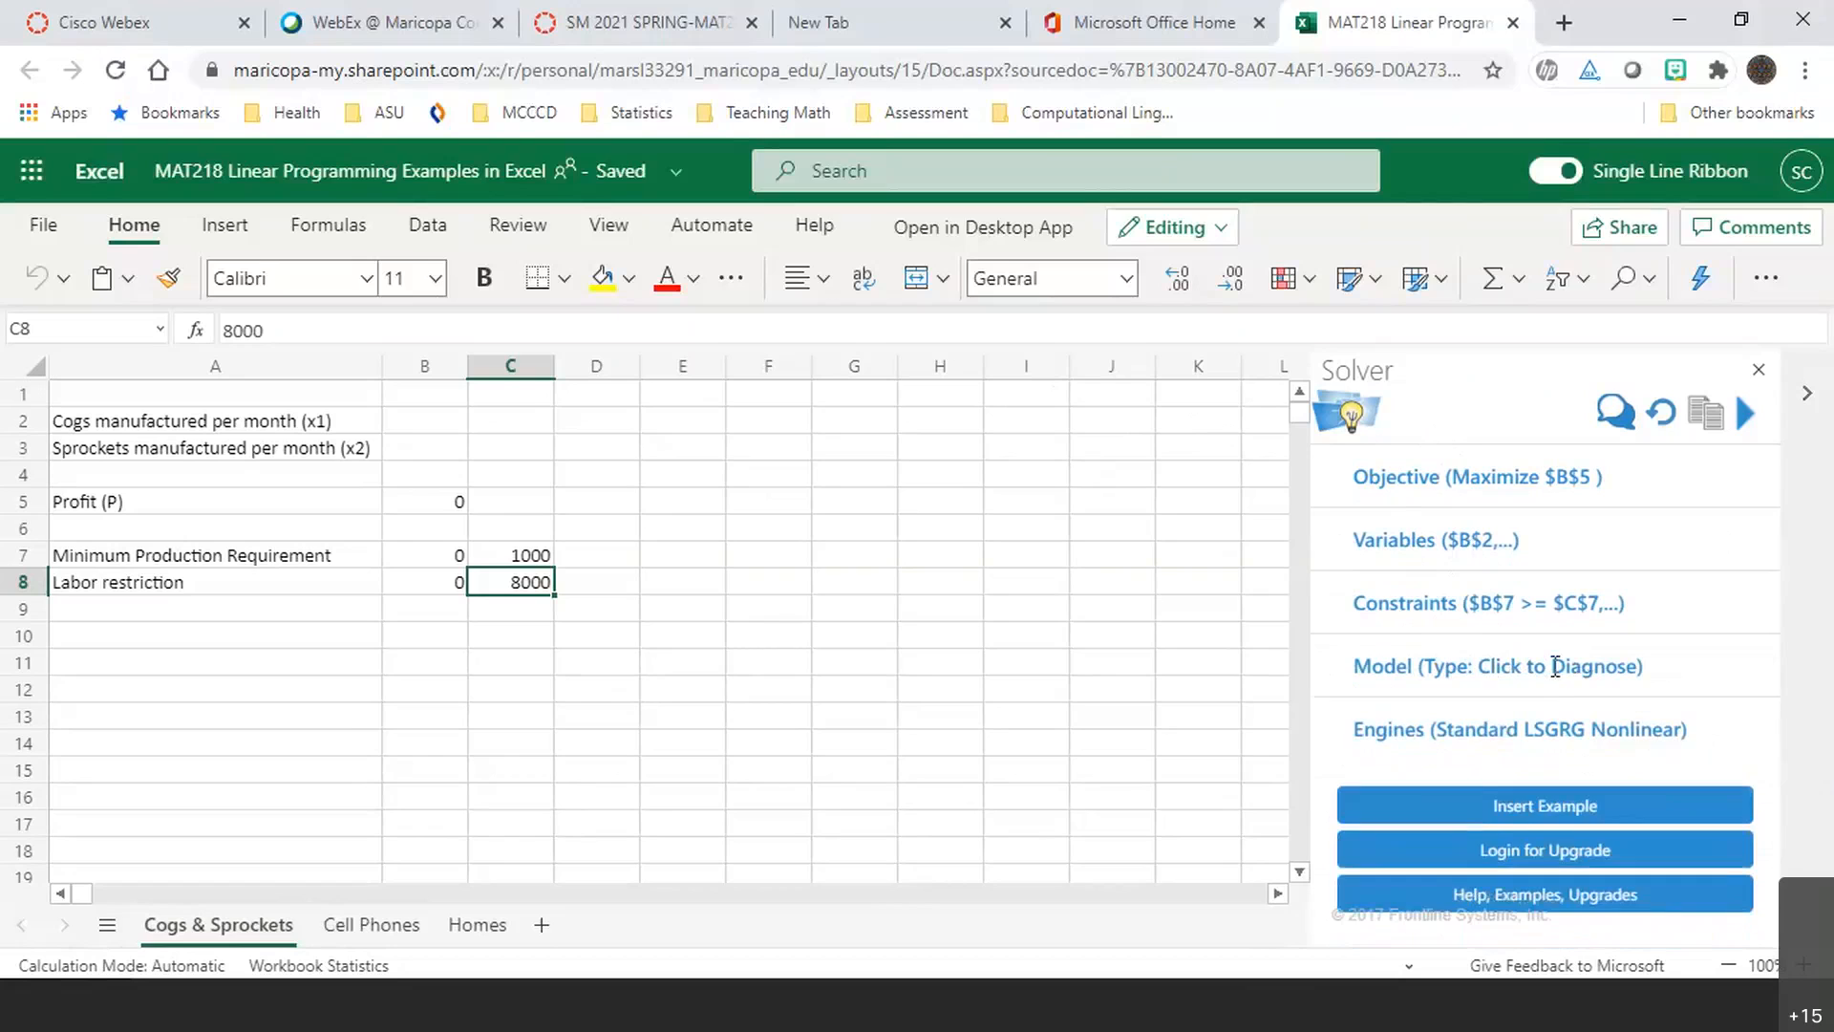
Set the Solver engine to Standard LP/Simplex and run the optimization
left_click(1507, 729)
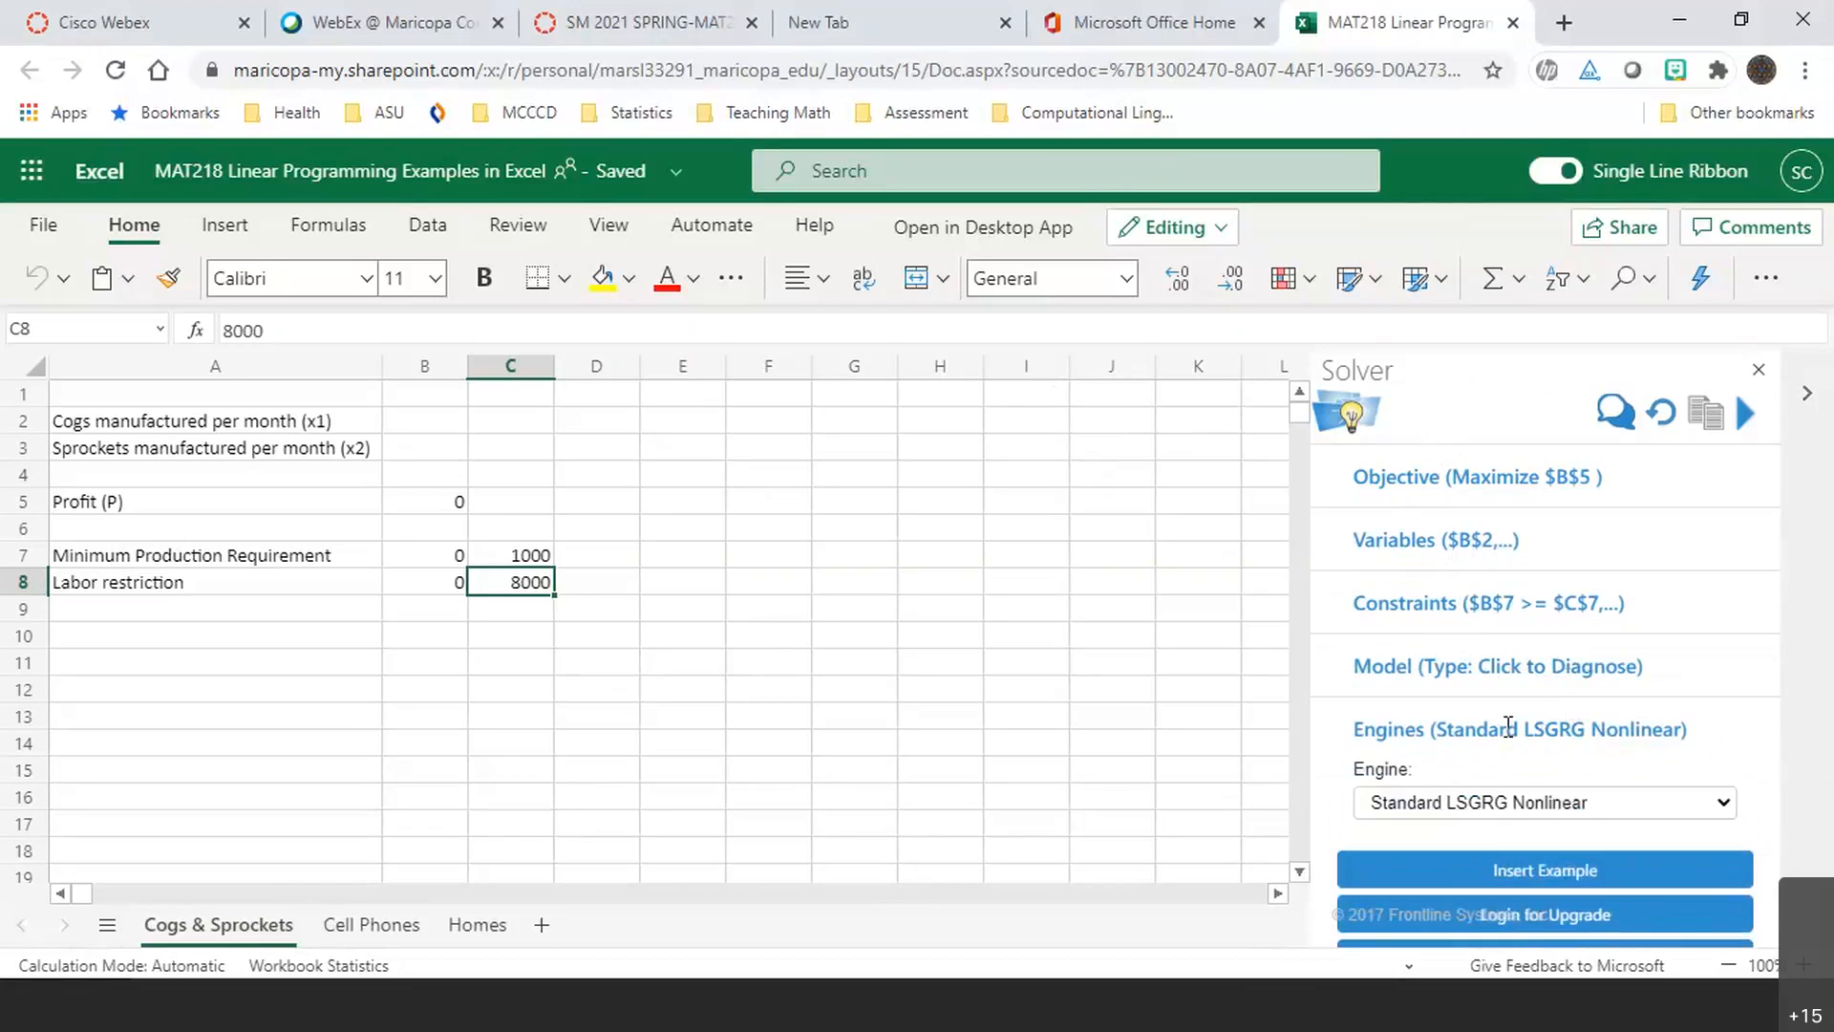
left_click(1724, 805)
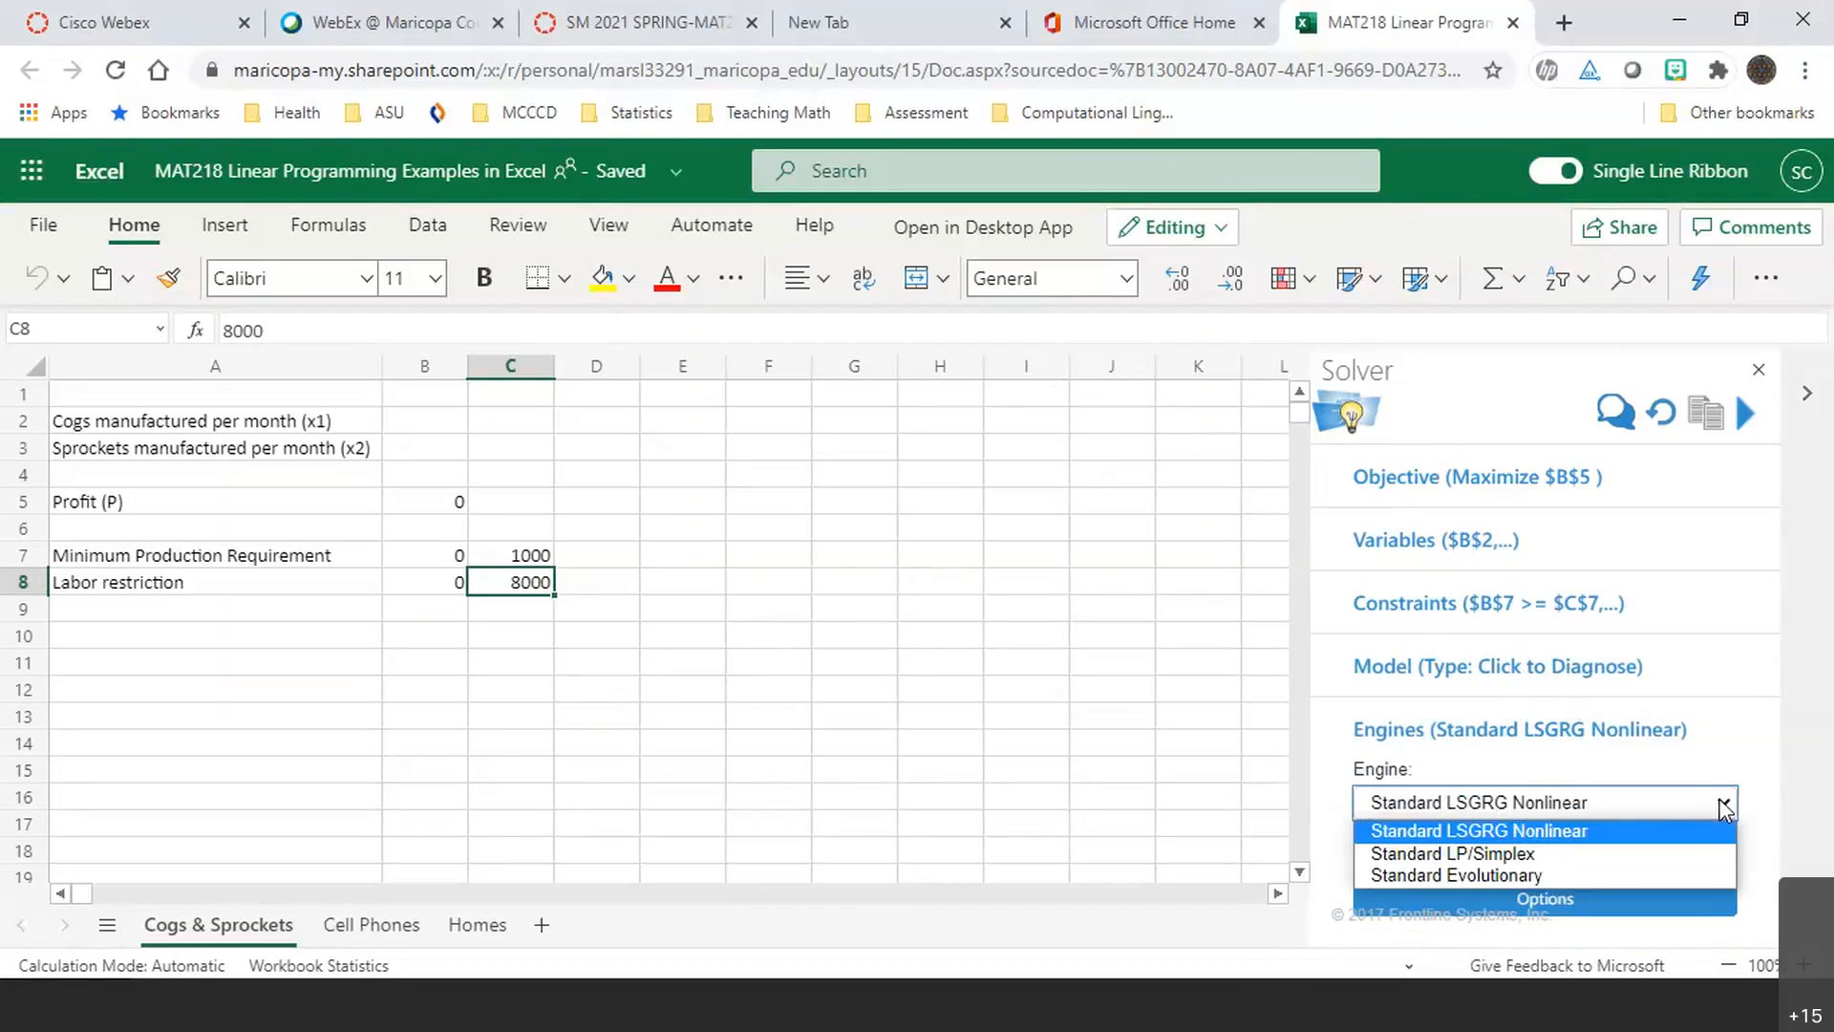
left_click(1519, 856)
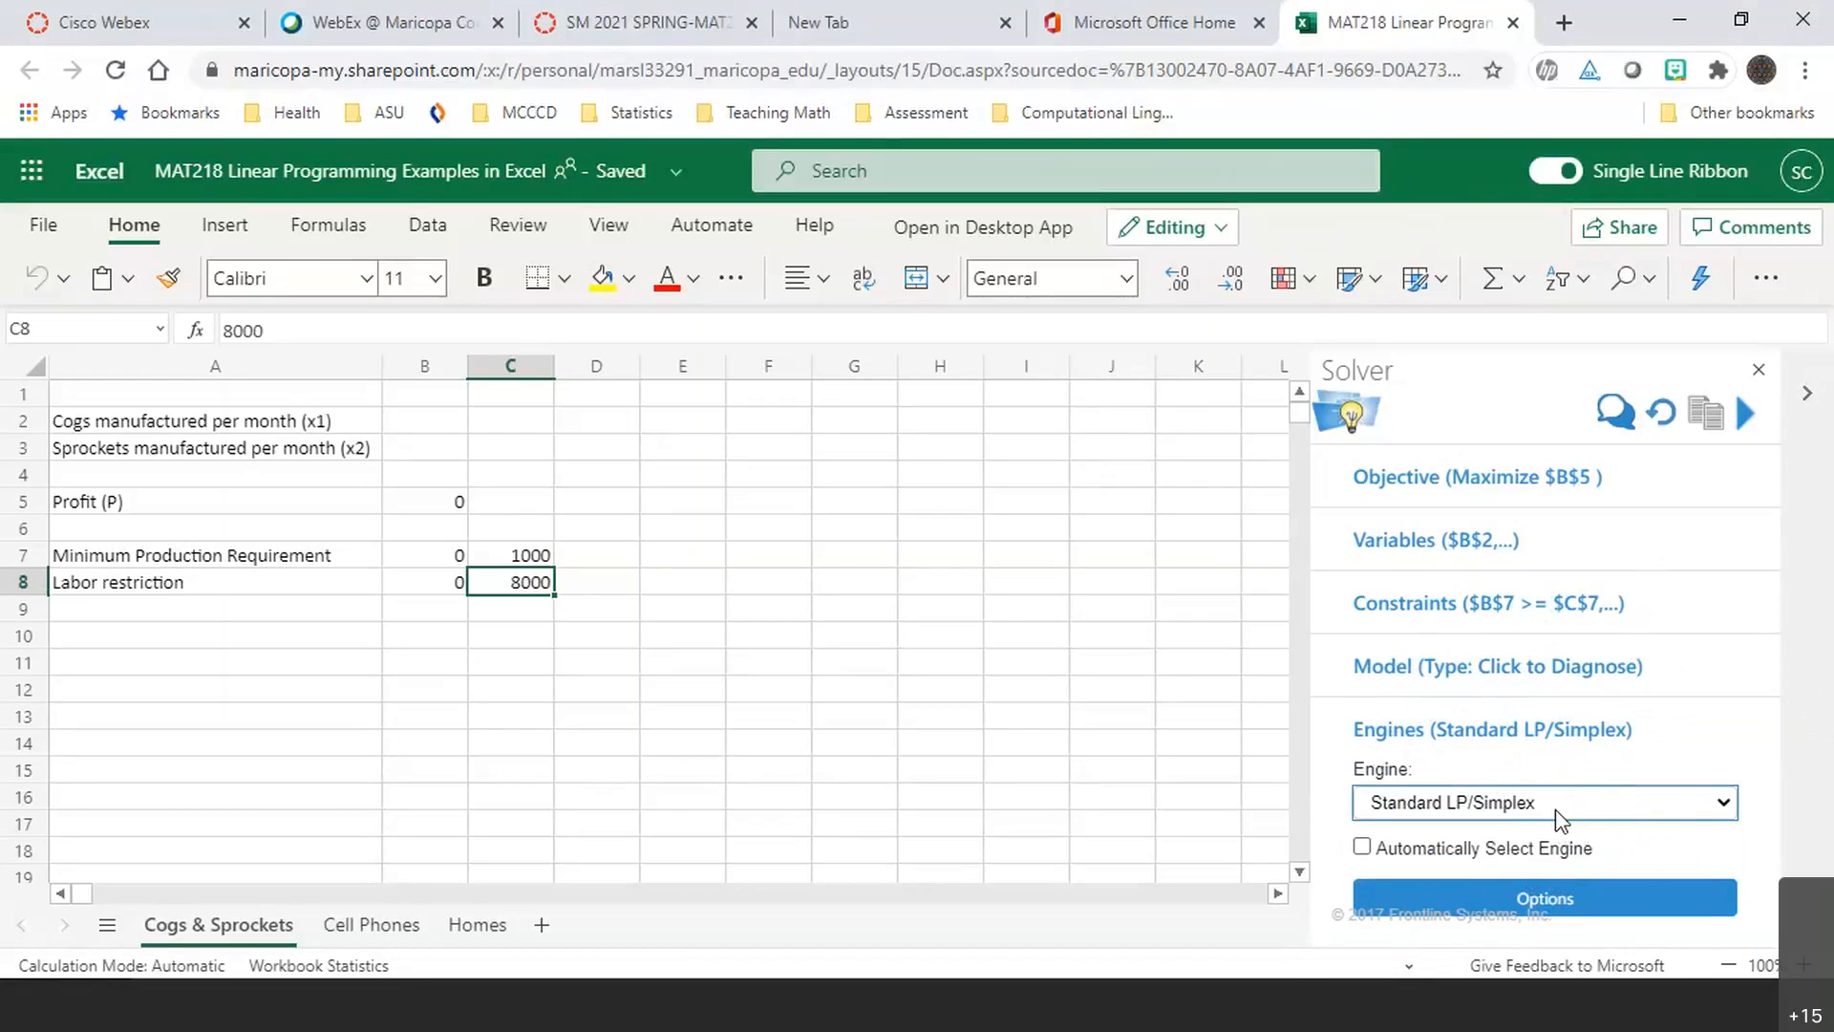
left_click(1745, 420)
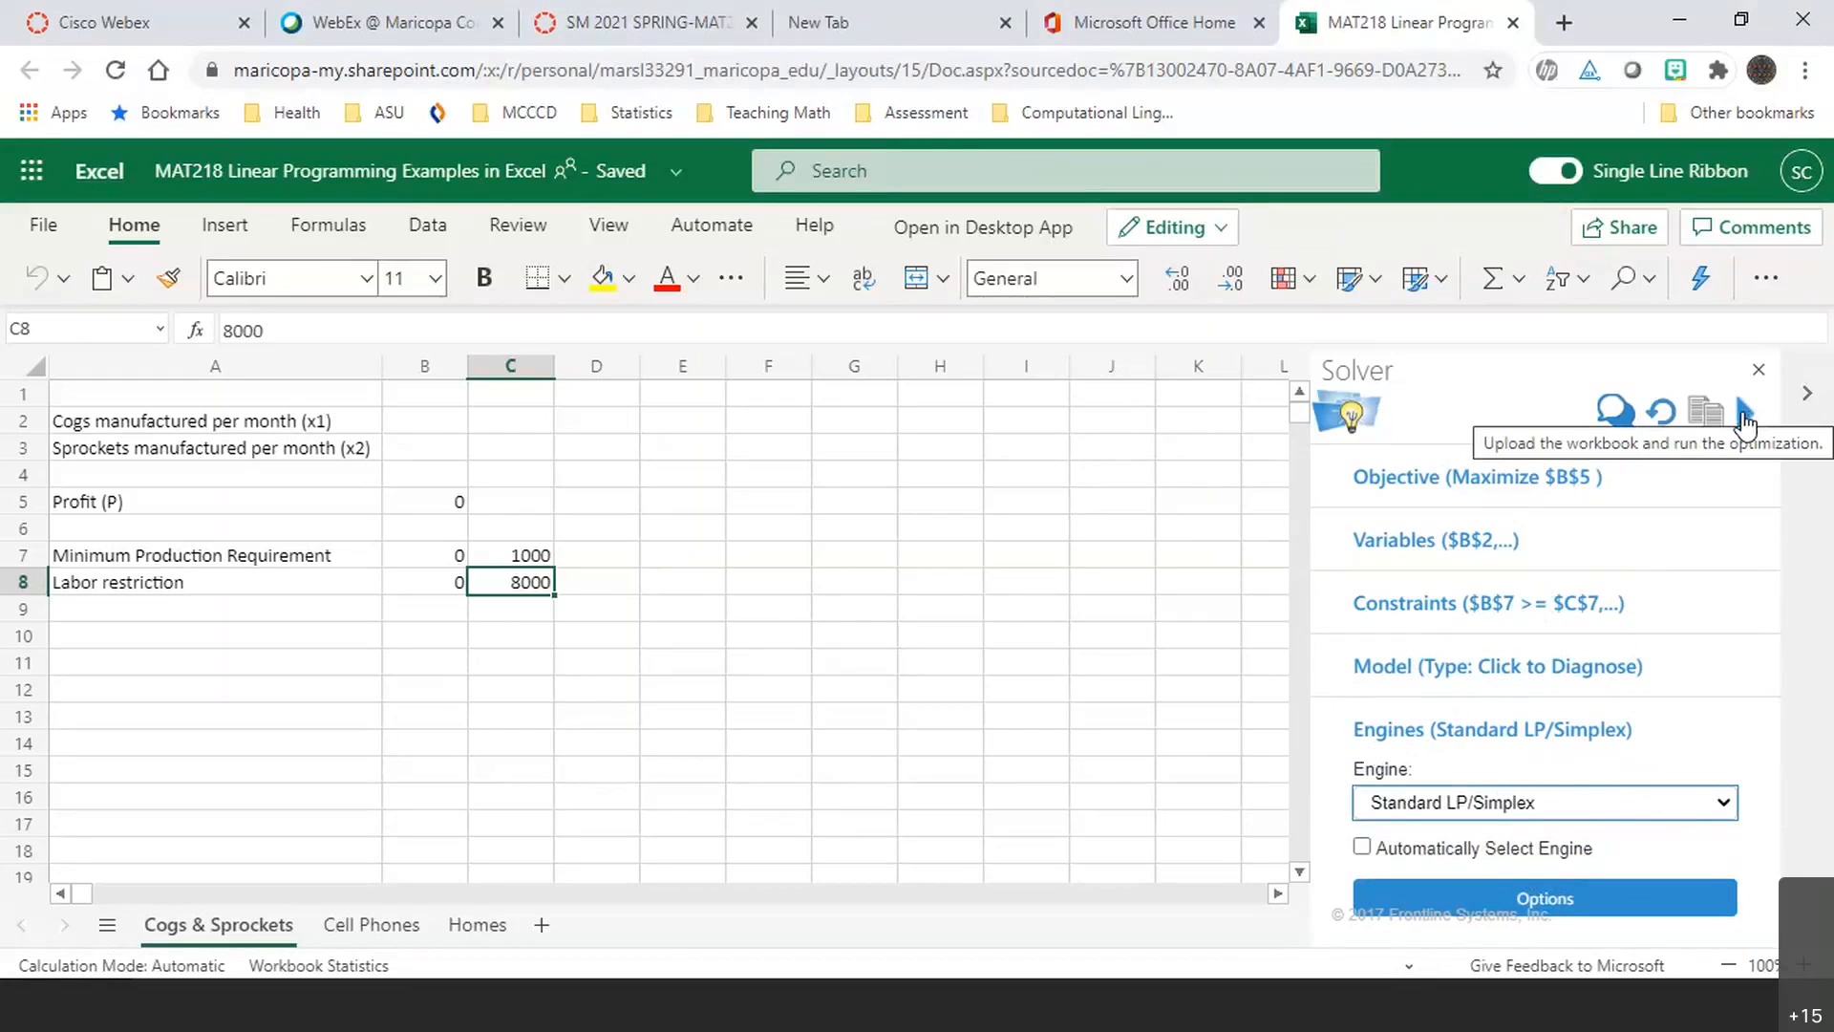
left_click(1745, 420)
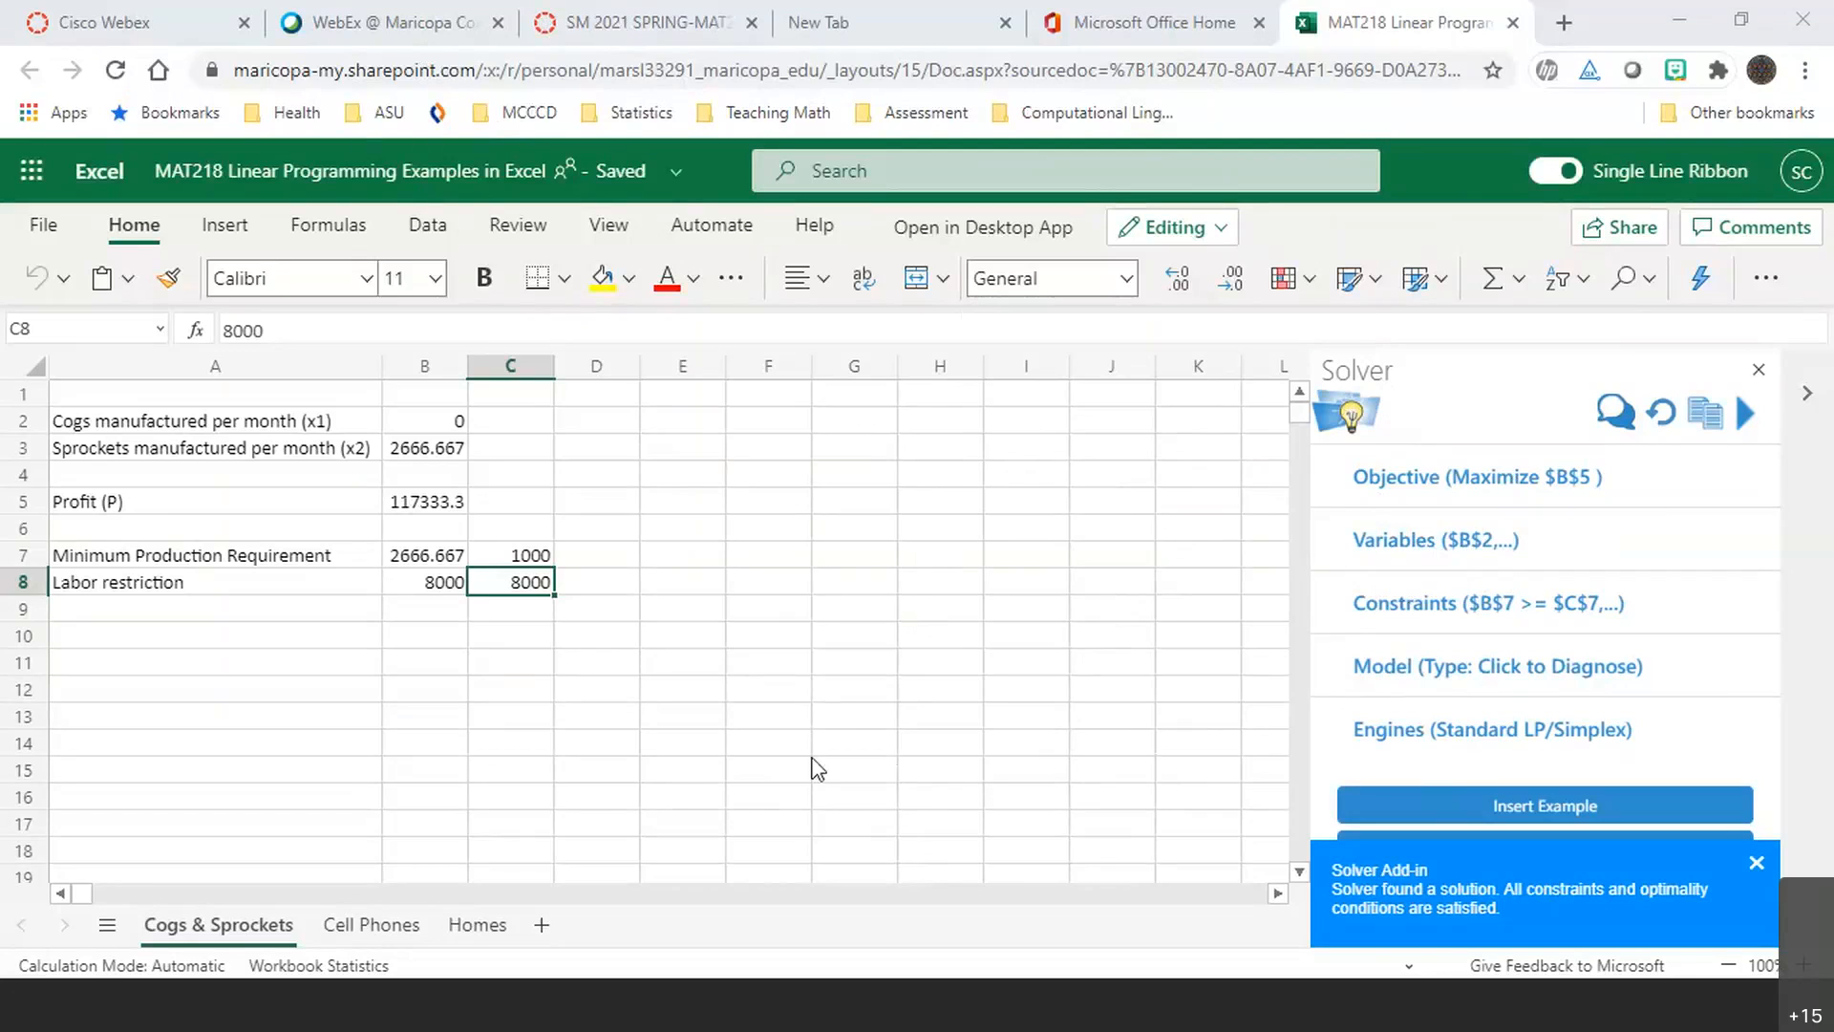
Switch to the blank Book1 workbook in desktop Excel and widen column A to fit text labels
key("alt+Tab")
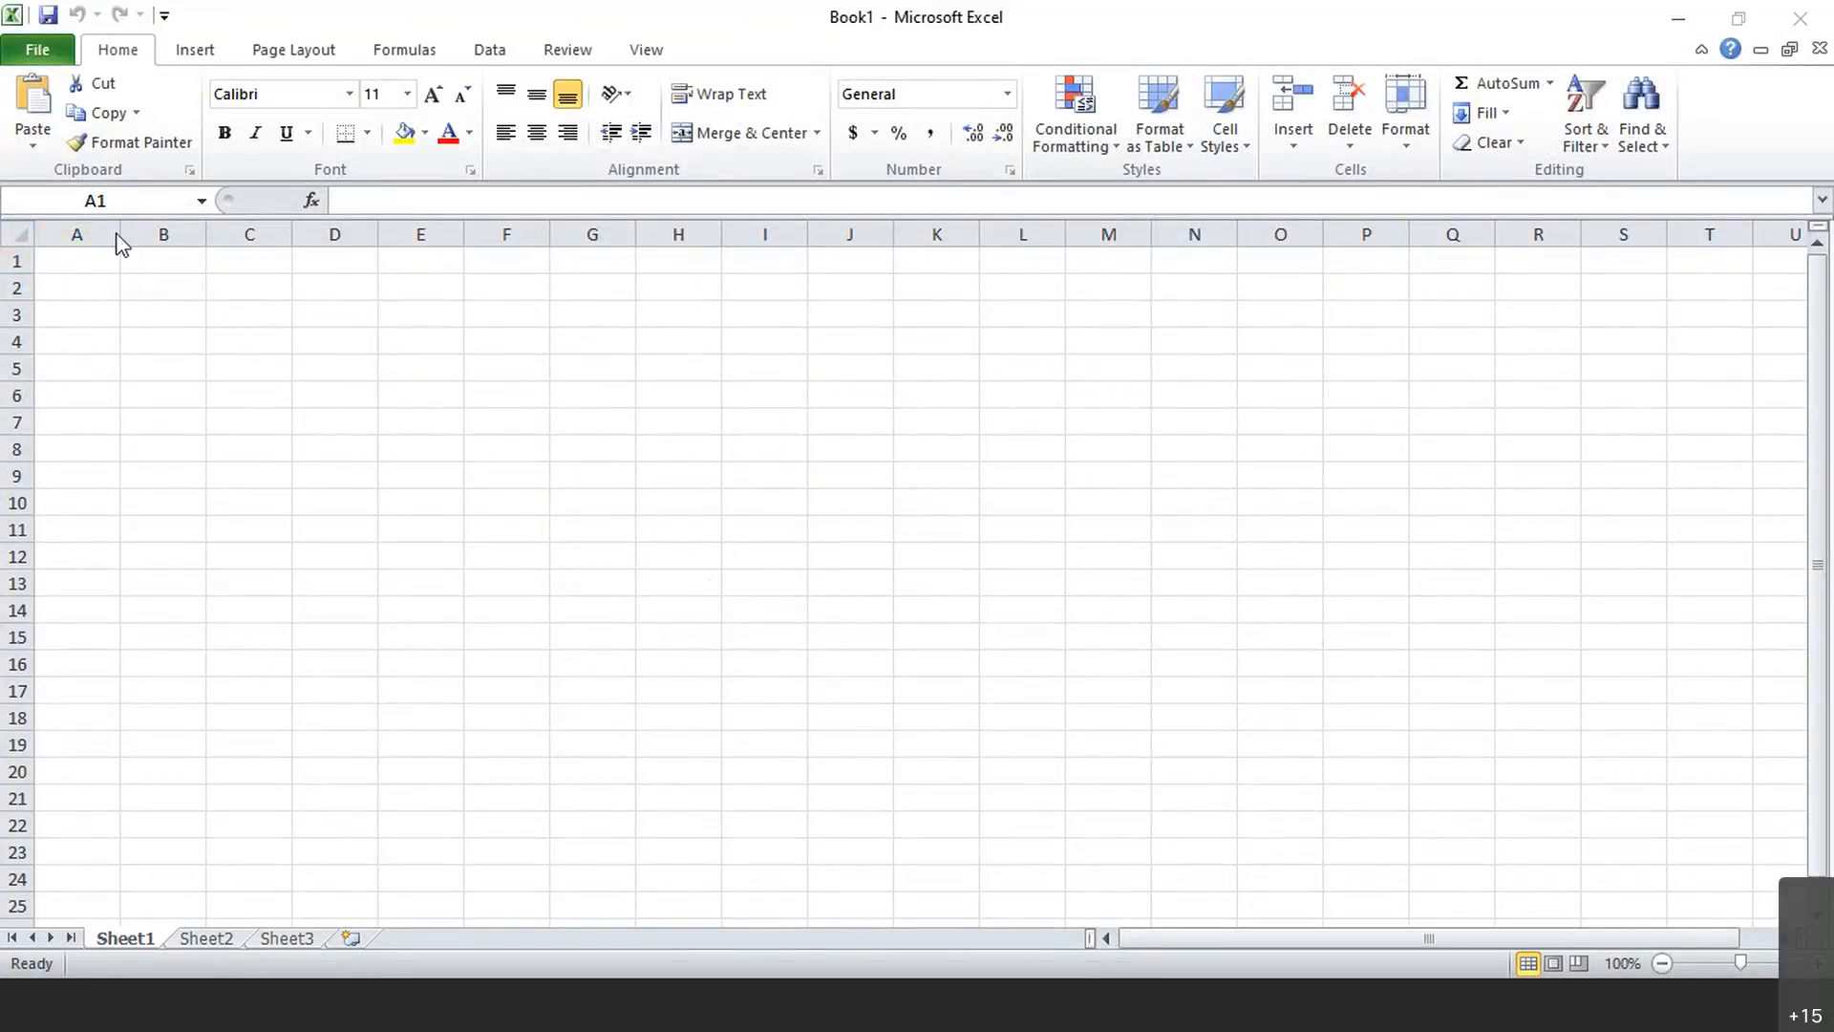
left_click_drag(120, 234, 227, 234)
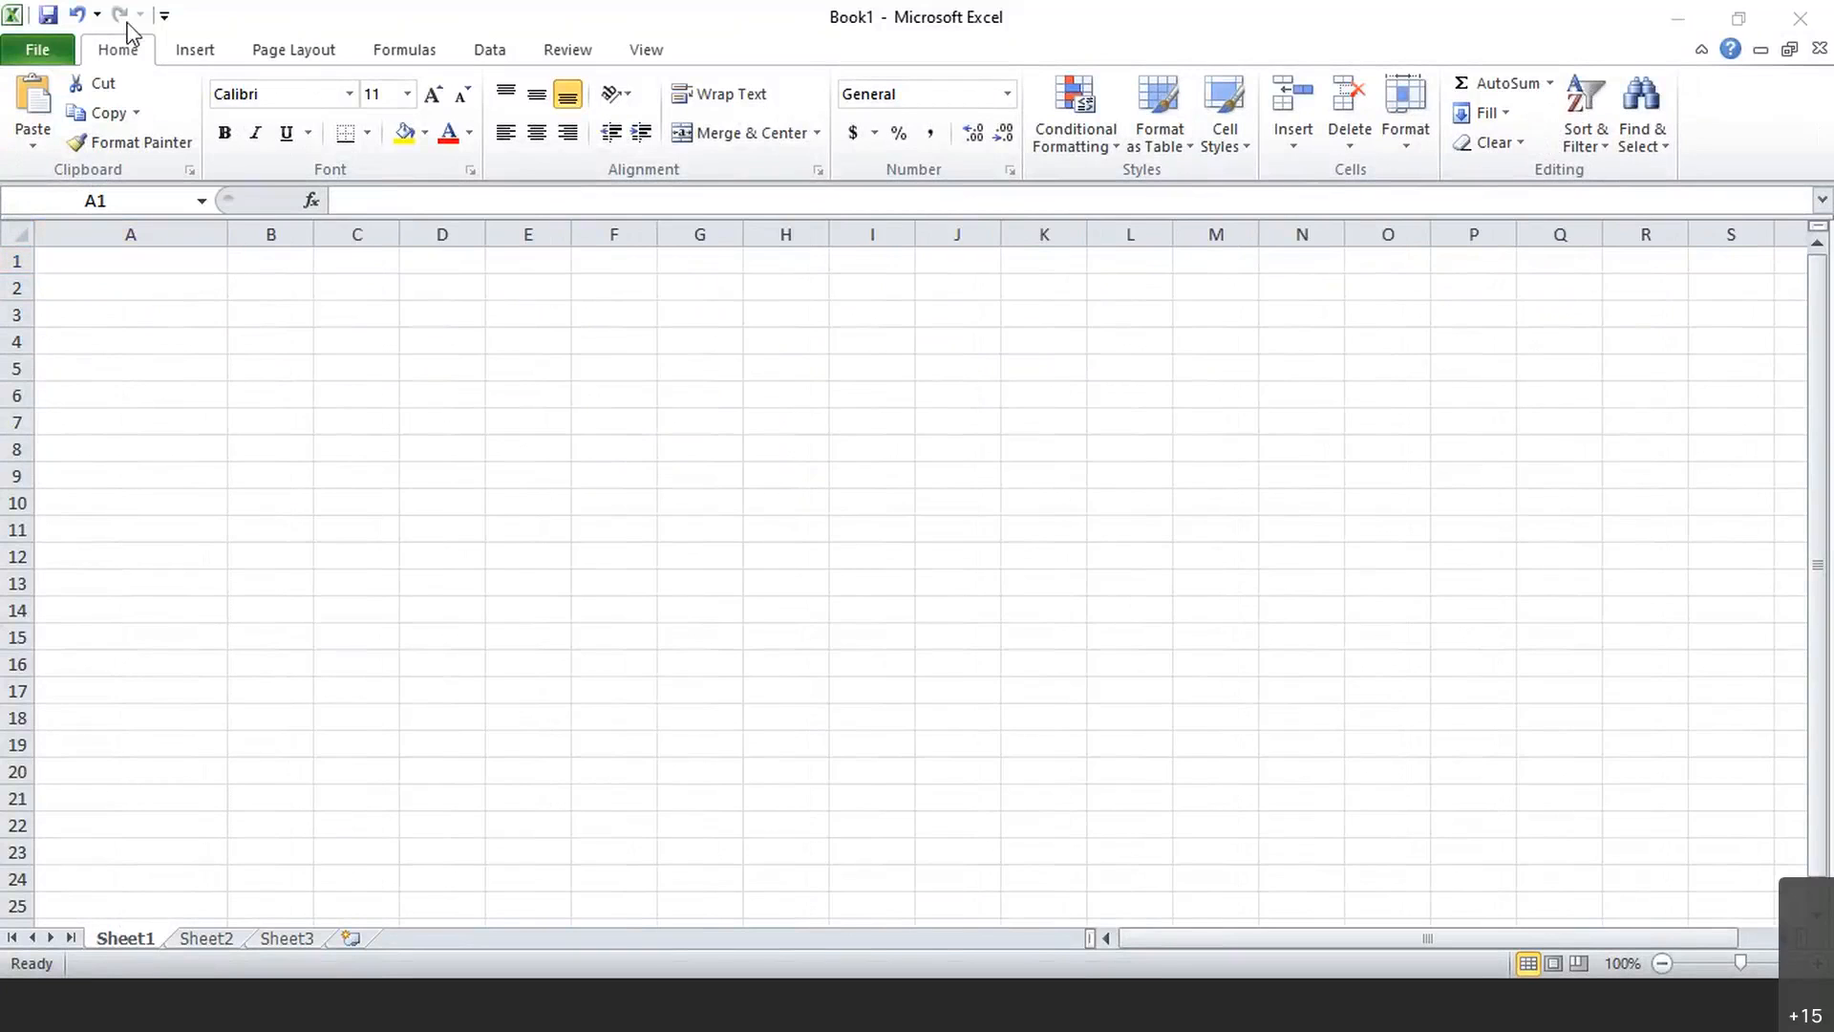
Check in the Excel options whether the Solver add-in is enabled, and locate the Solver command among the data tools
left_click(35, 53)
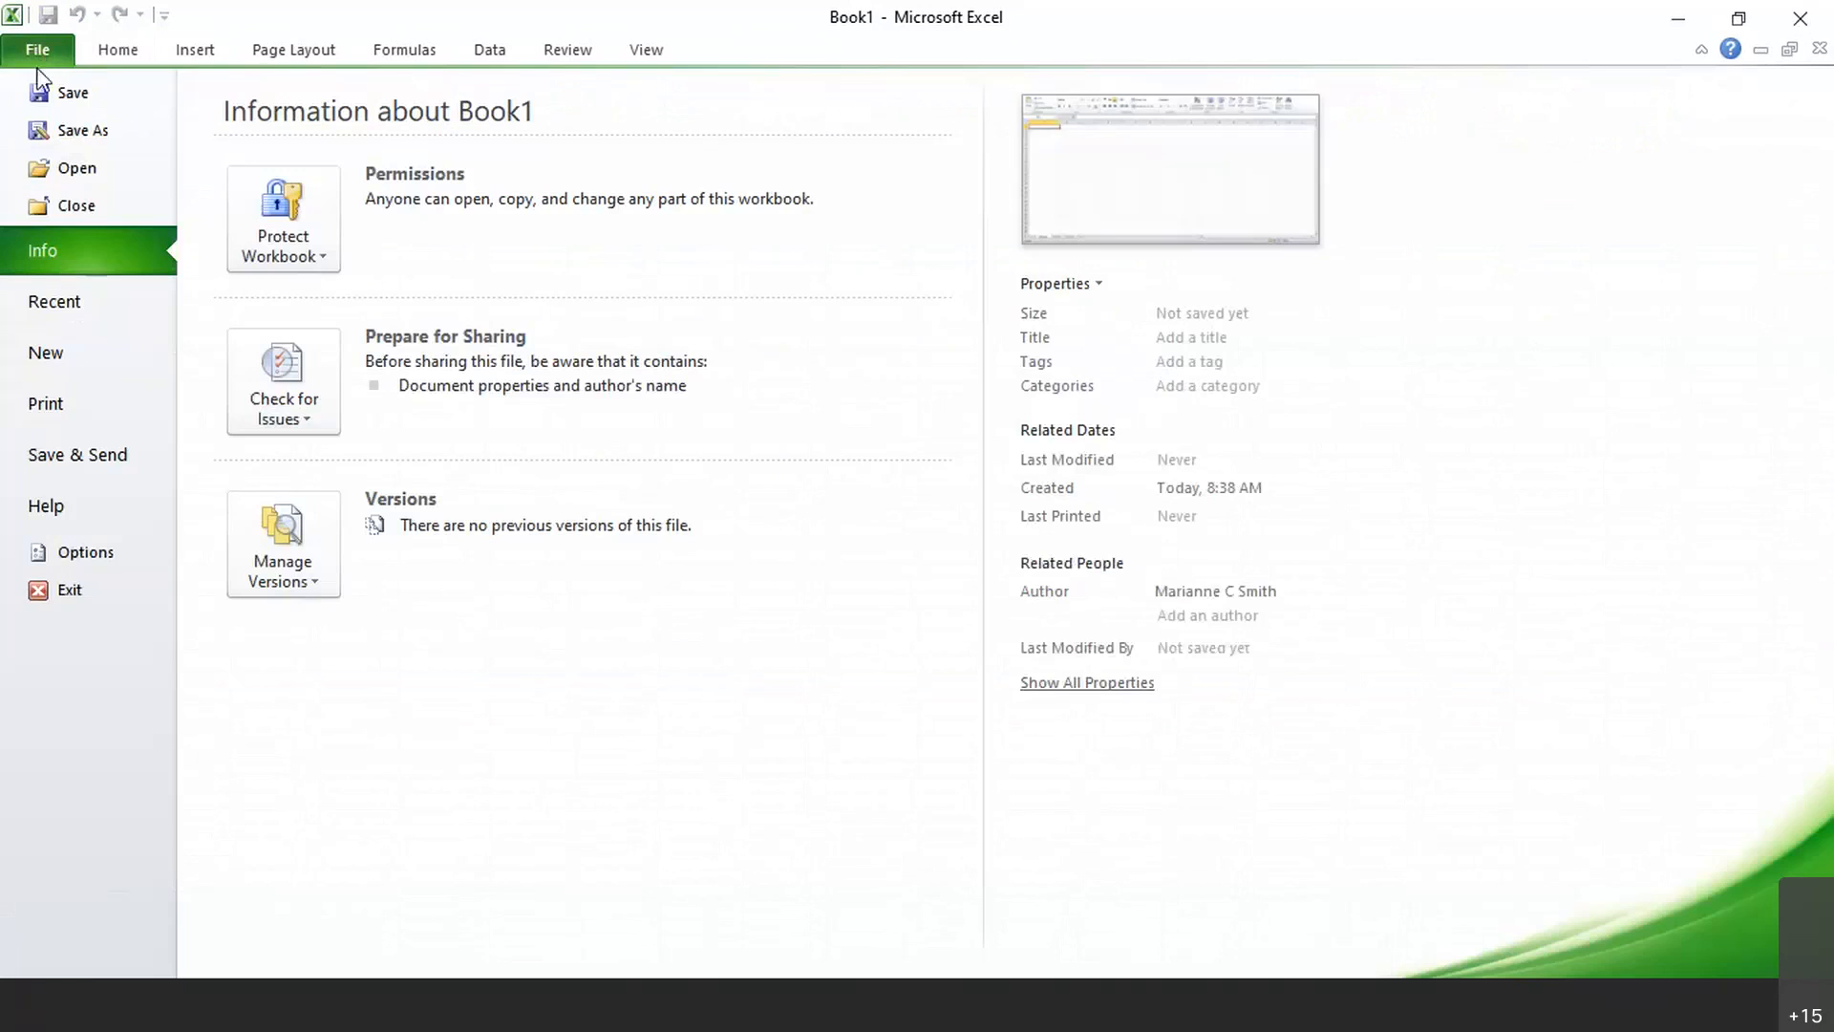
left_click(76, 554)
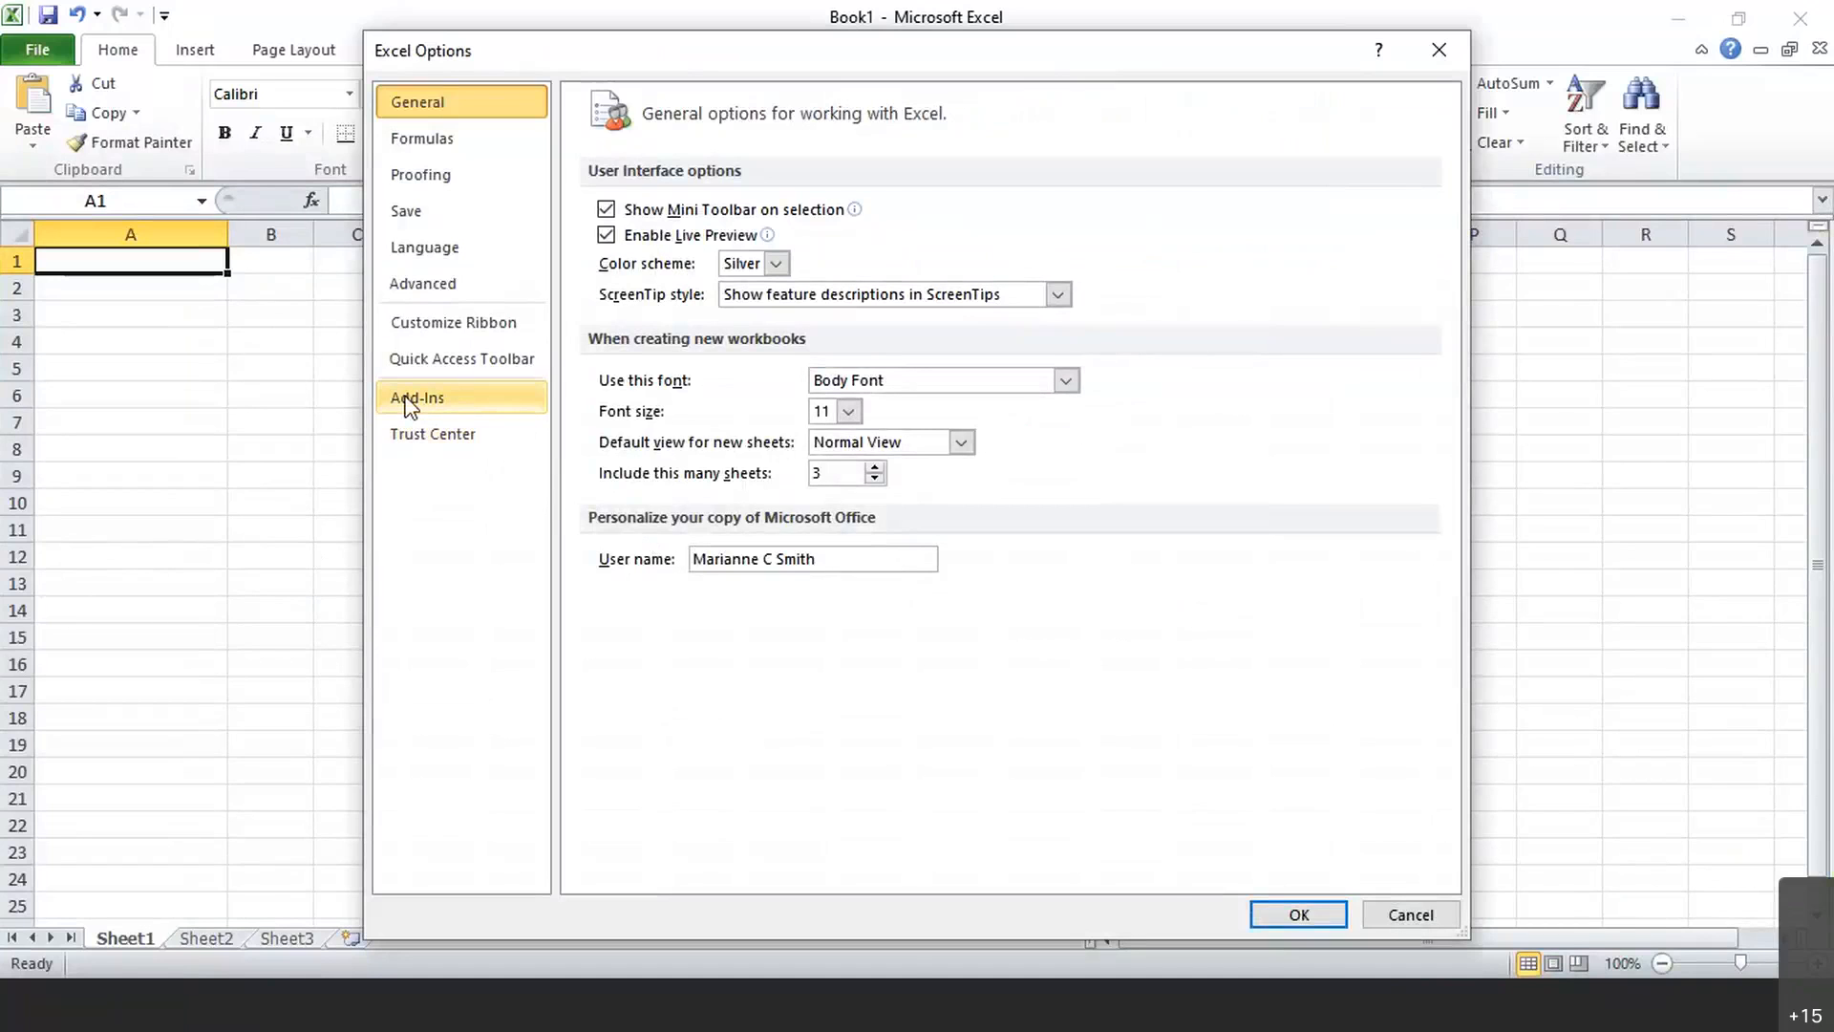
left_click(411, 403)
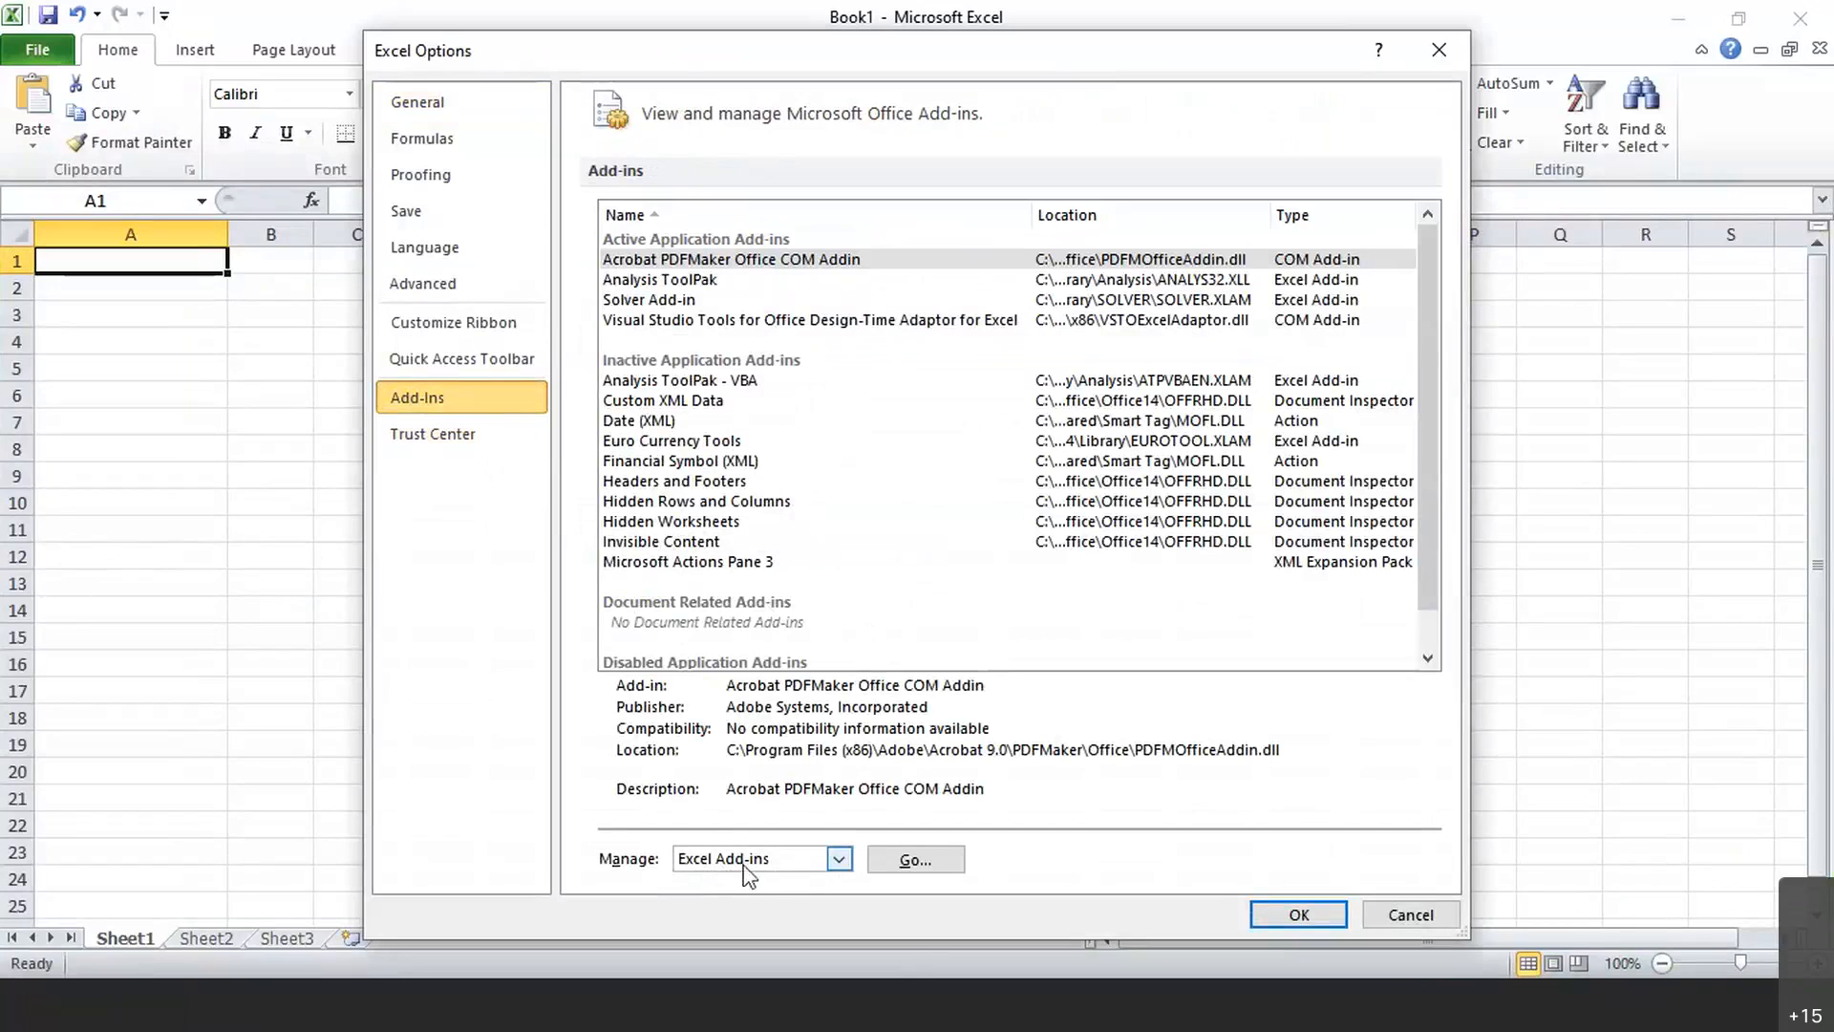
left_click(915, 859)
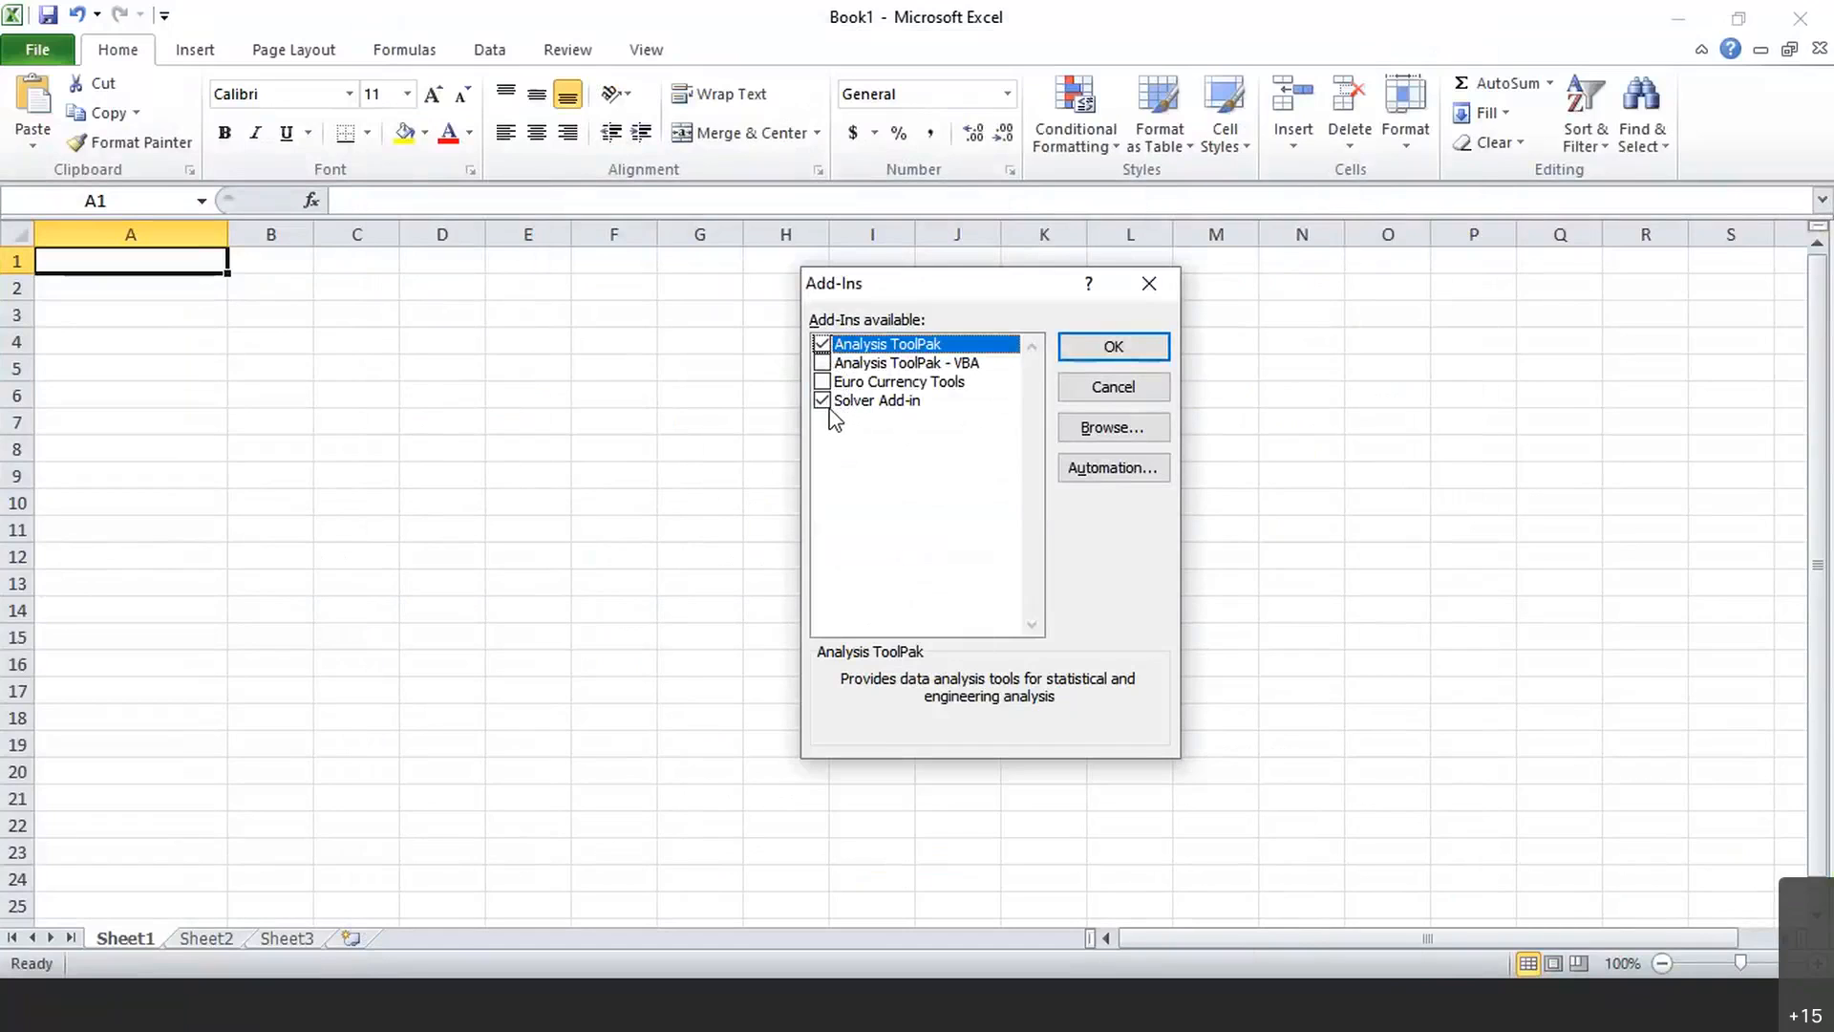
left_click(821, 346)
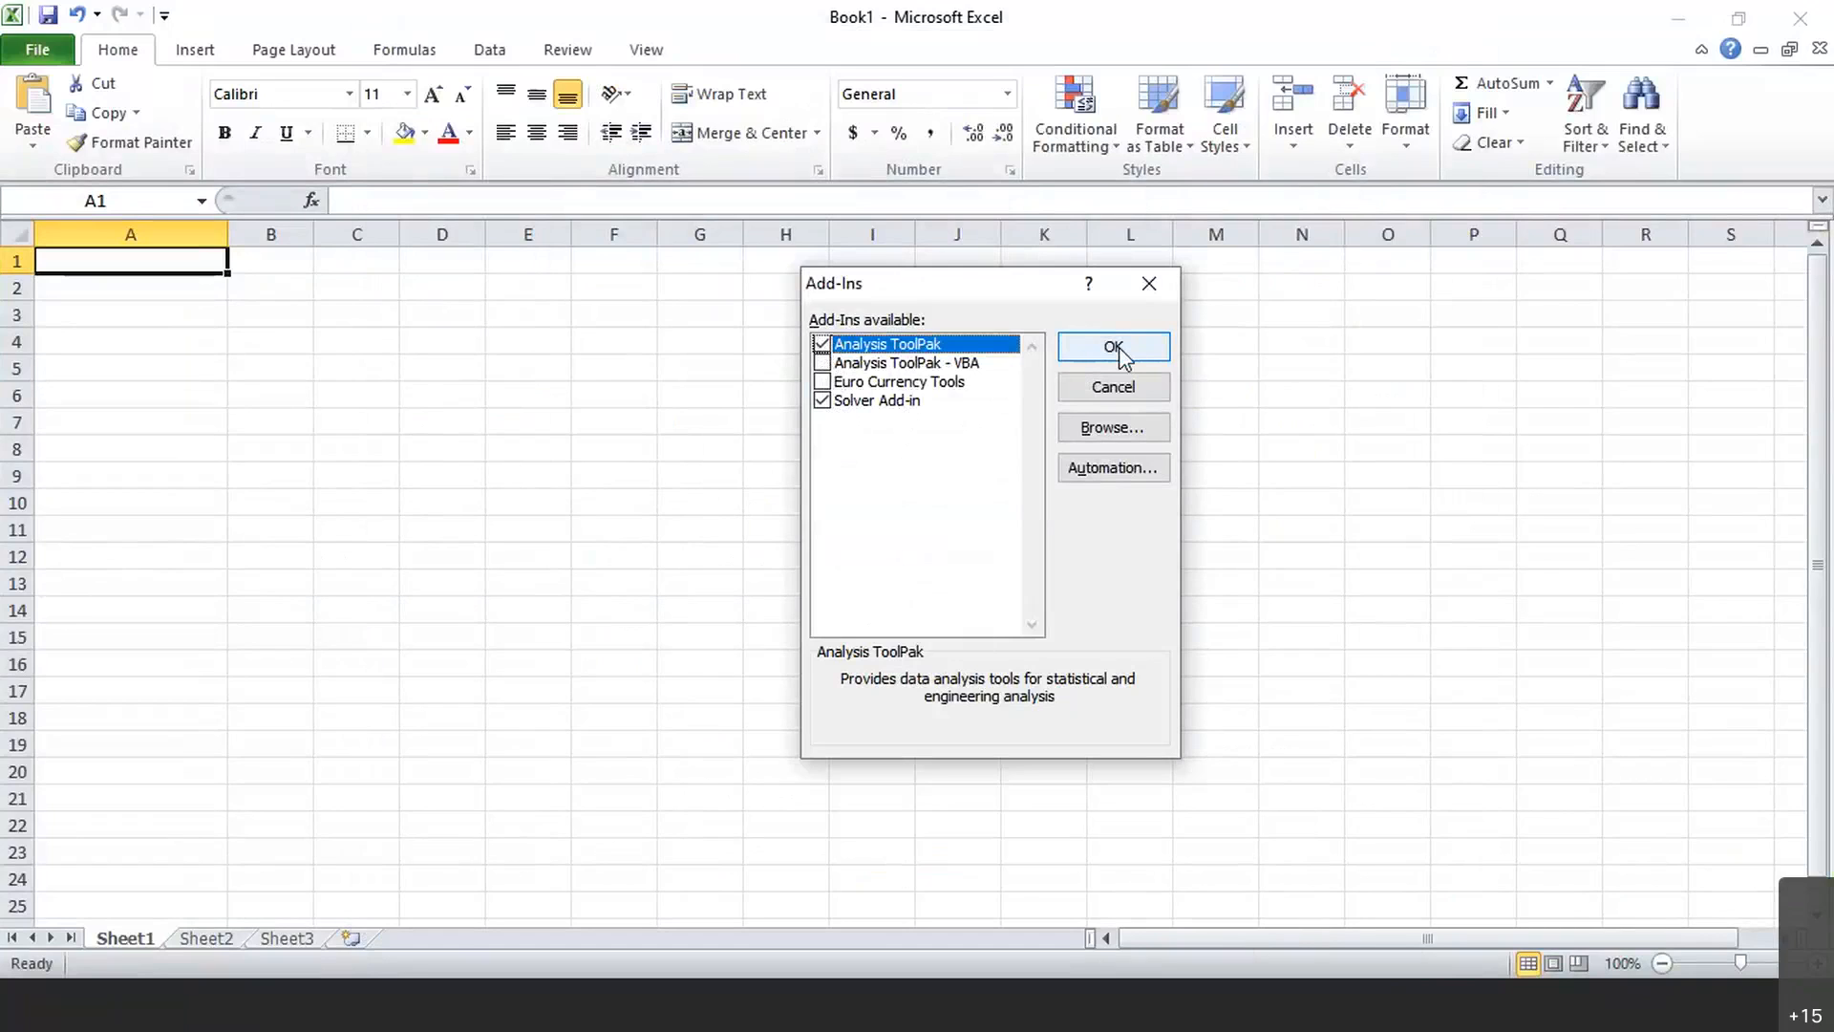
left_click(1151, 284)
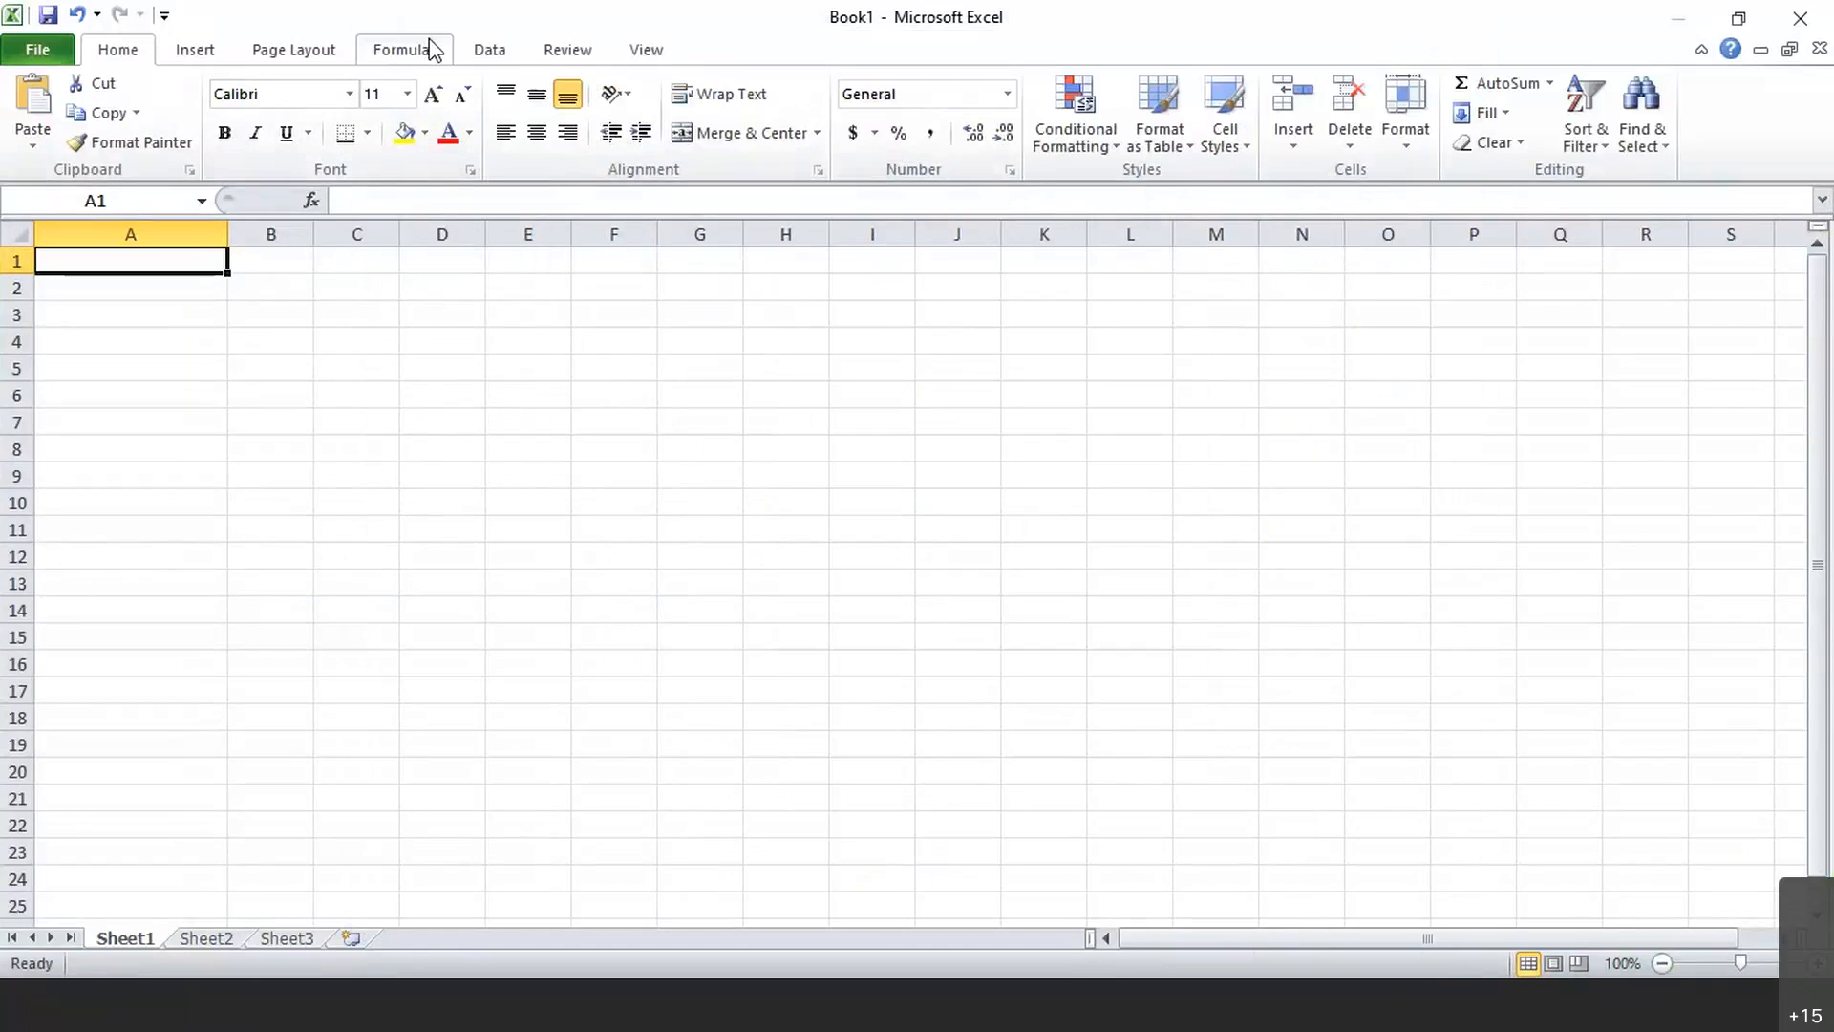
left_click(487, 52)
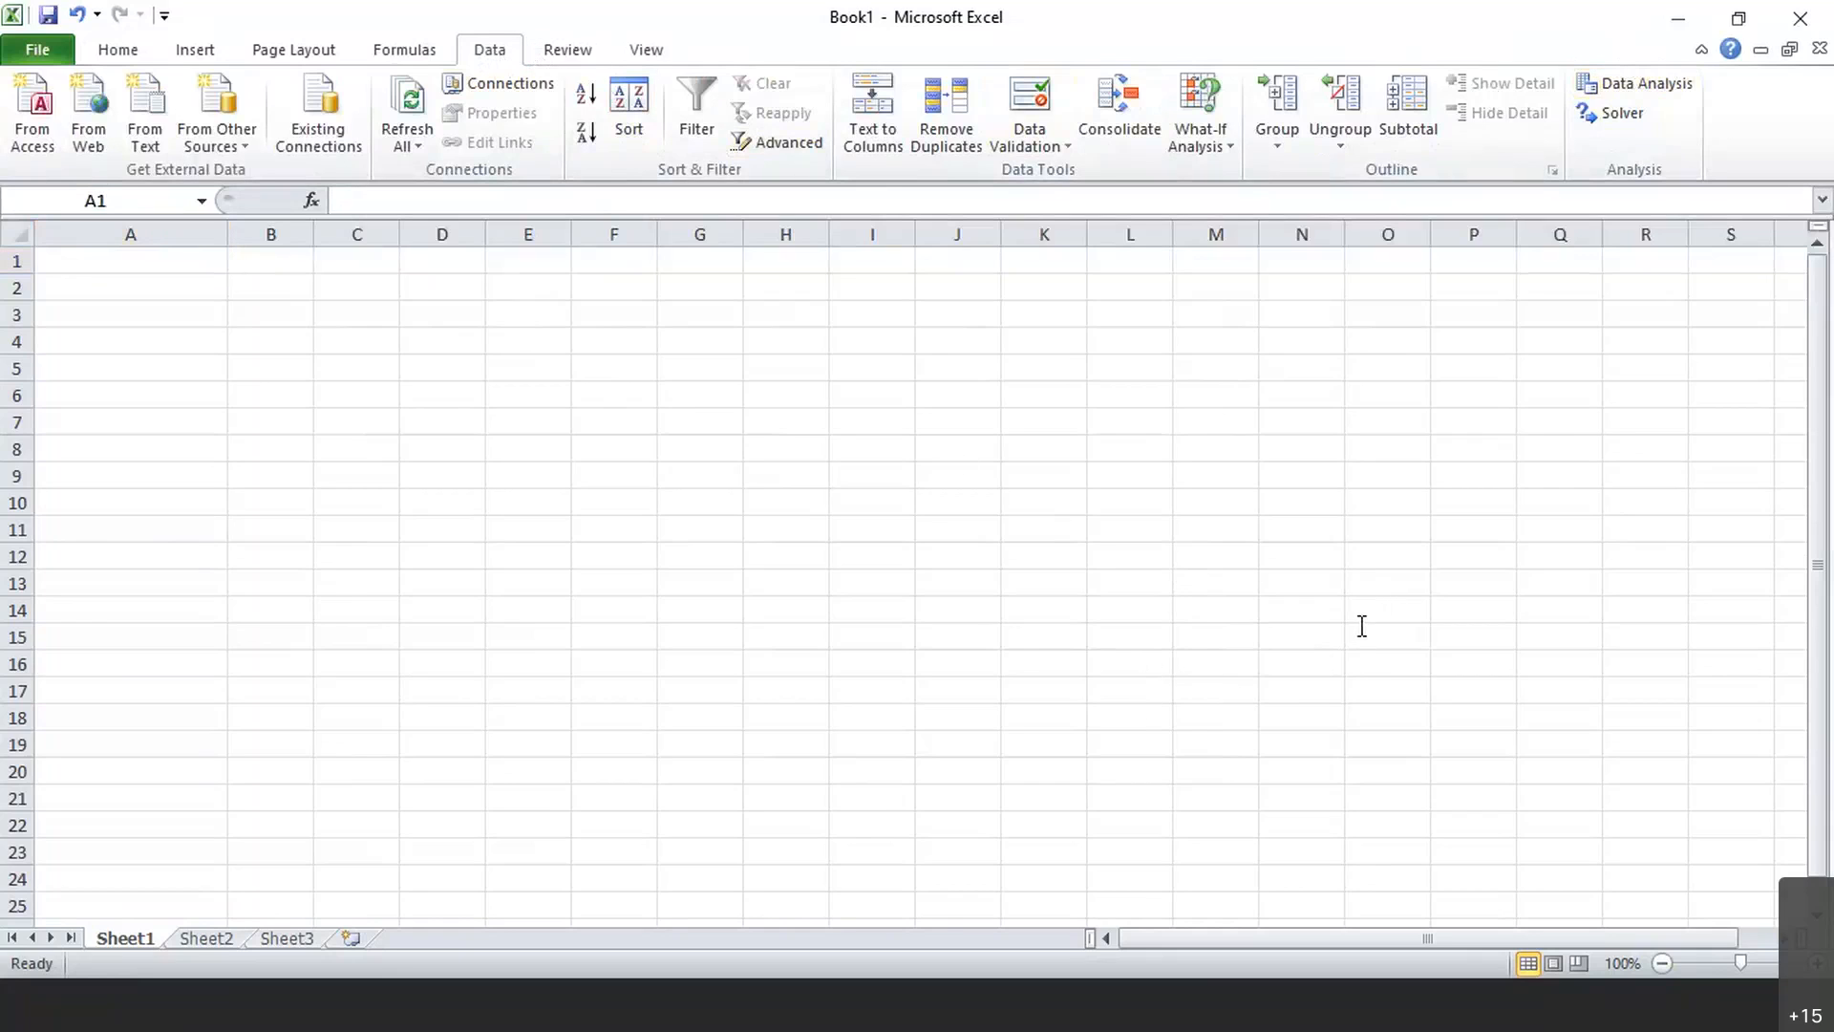
Label A1 "Number of cogs x1" and A2 "Number of sprockets x2", and widen column A to fit them
left_click(77, 268)
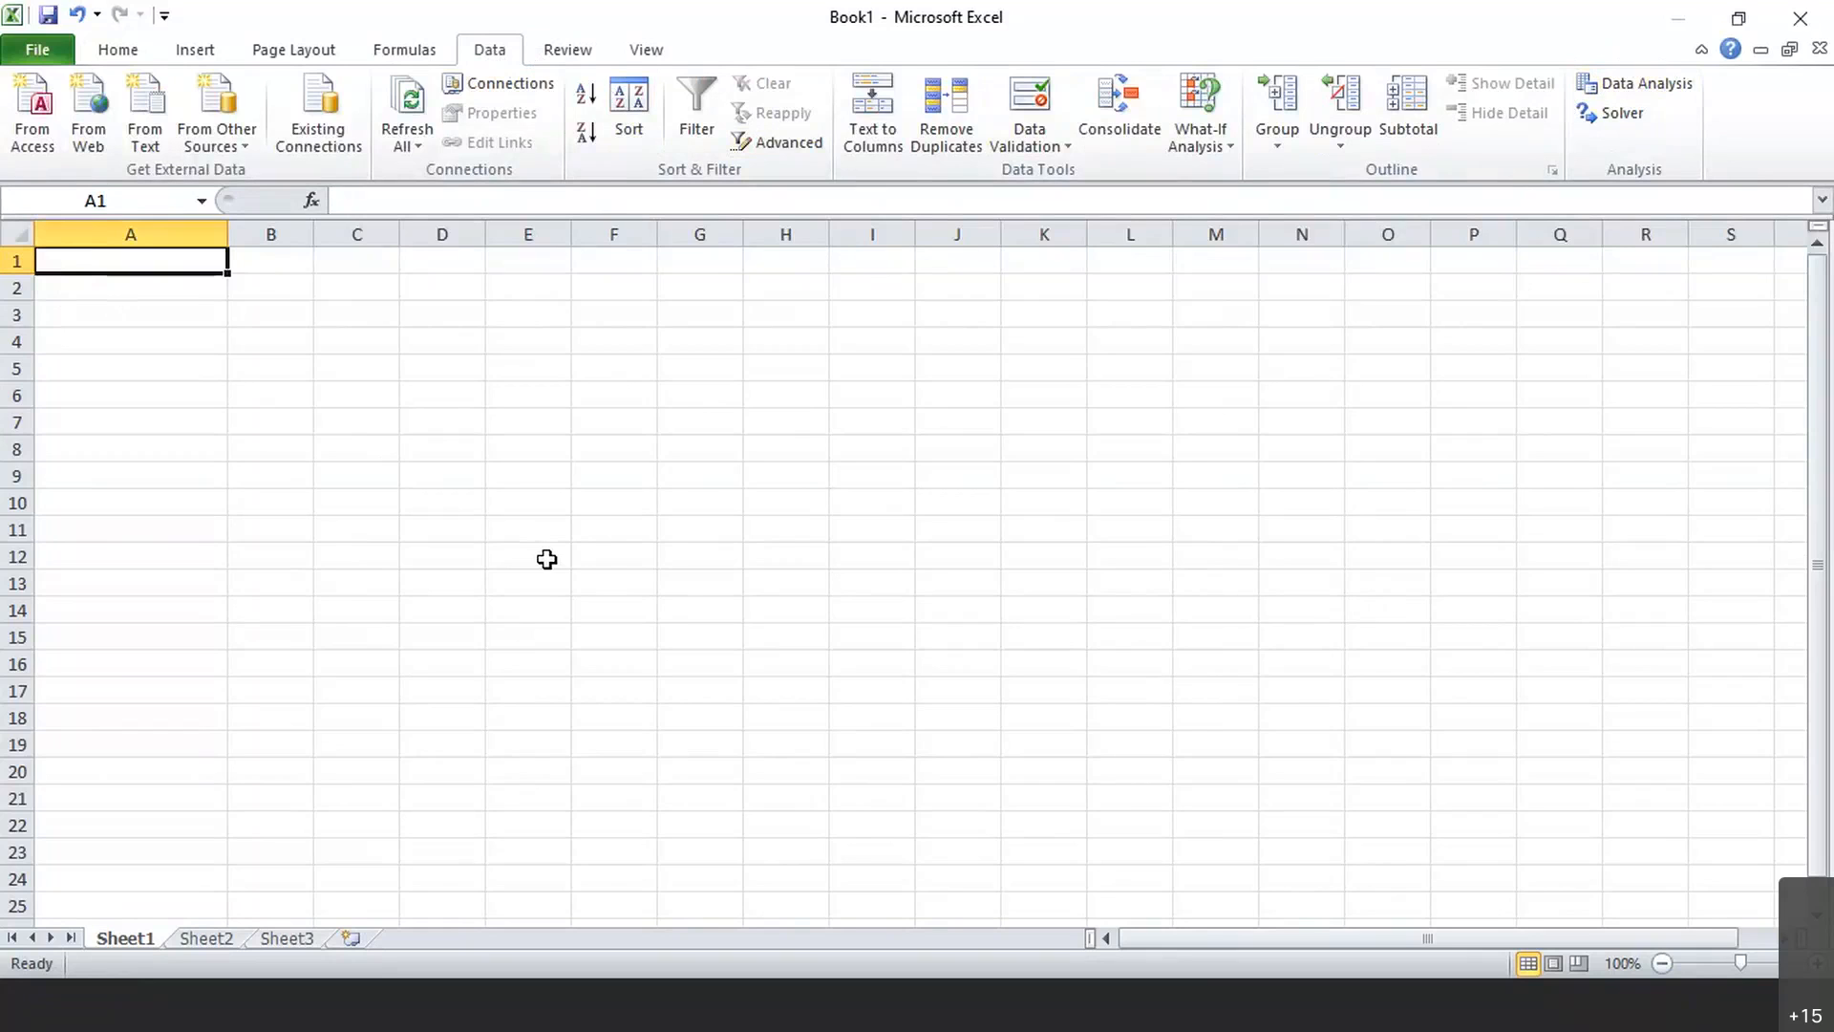
type("Number of cogs x1")
left_click(289, 258)
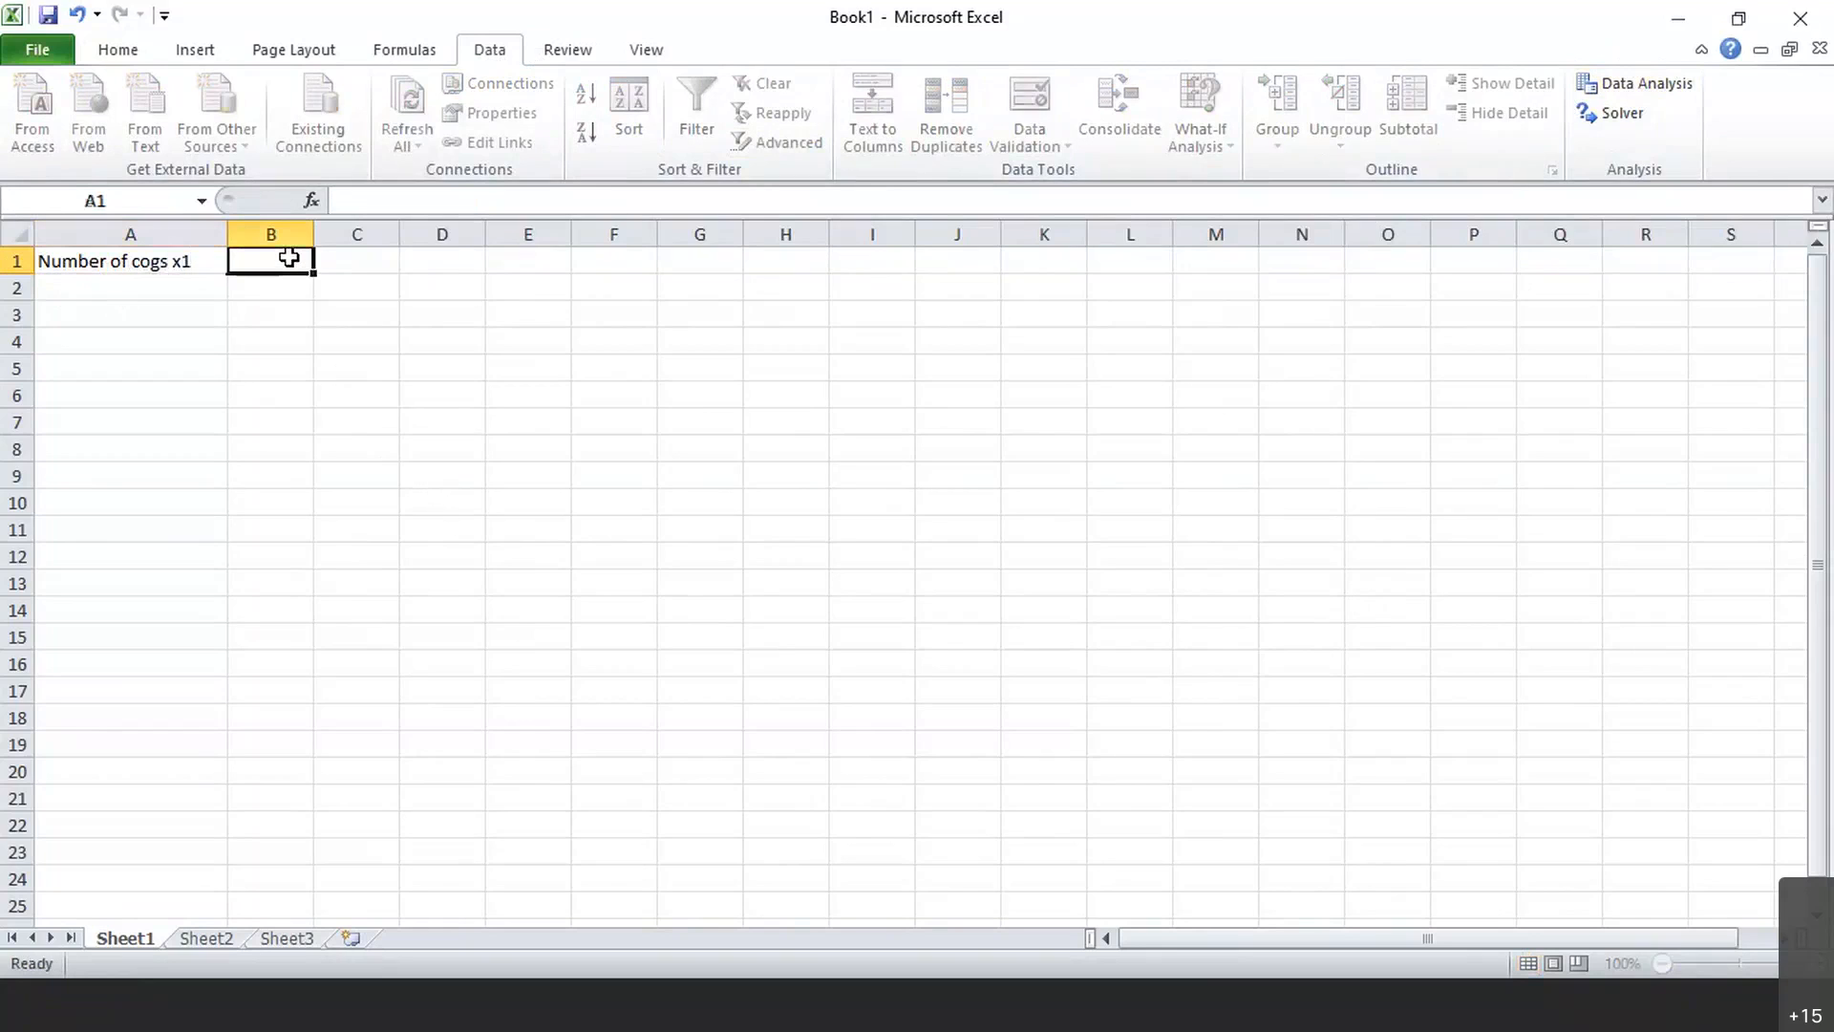
left_click(162, 289)
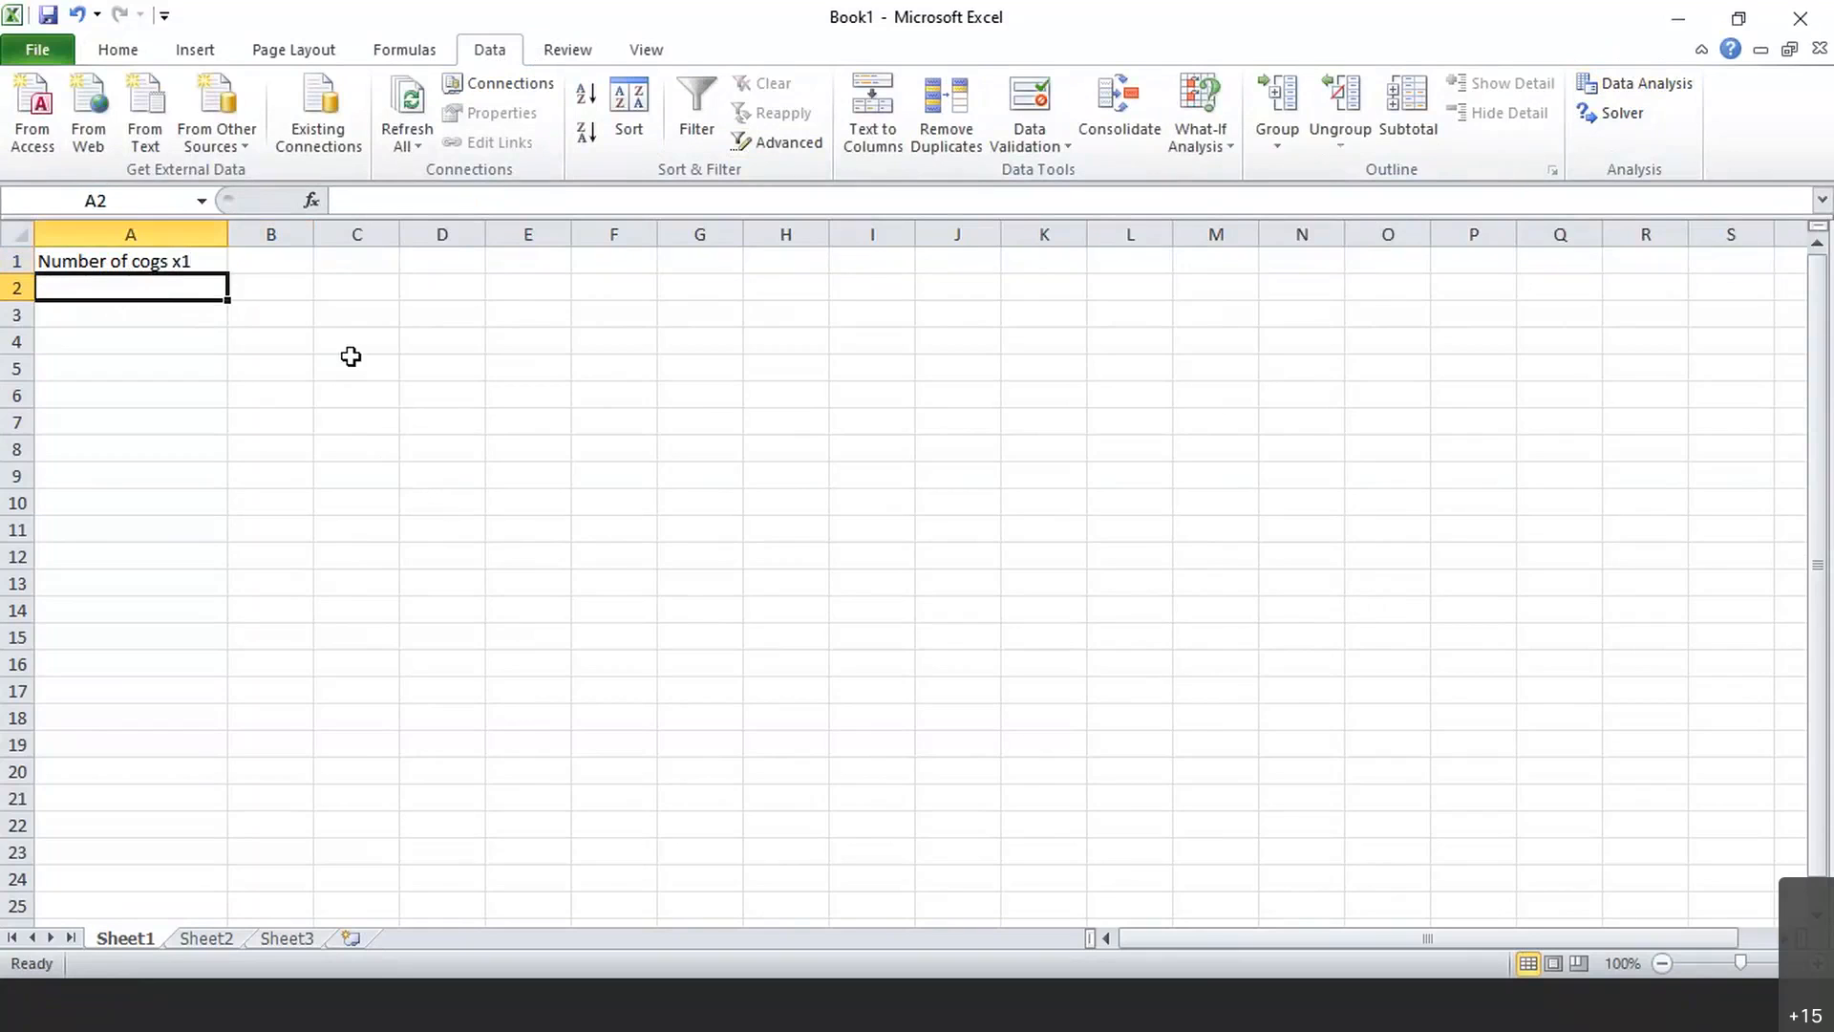
type("Number of ")
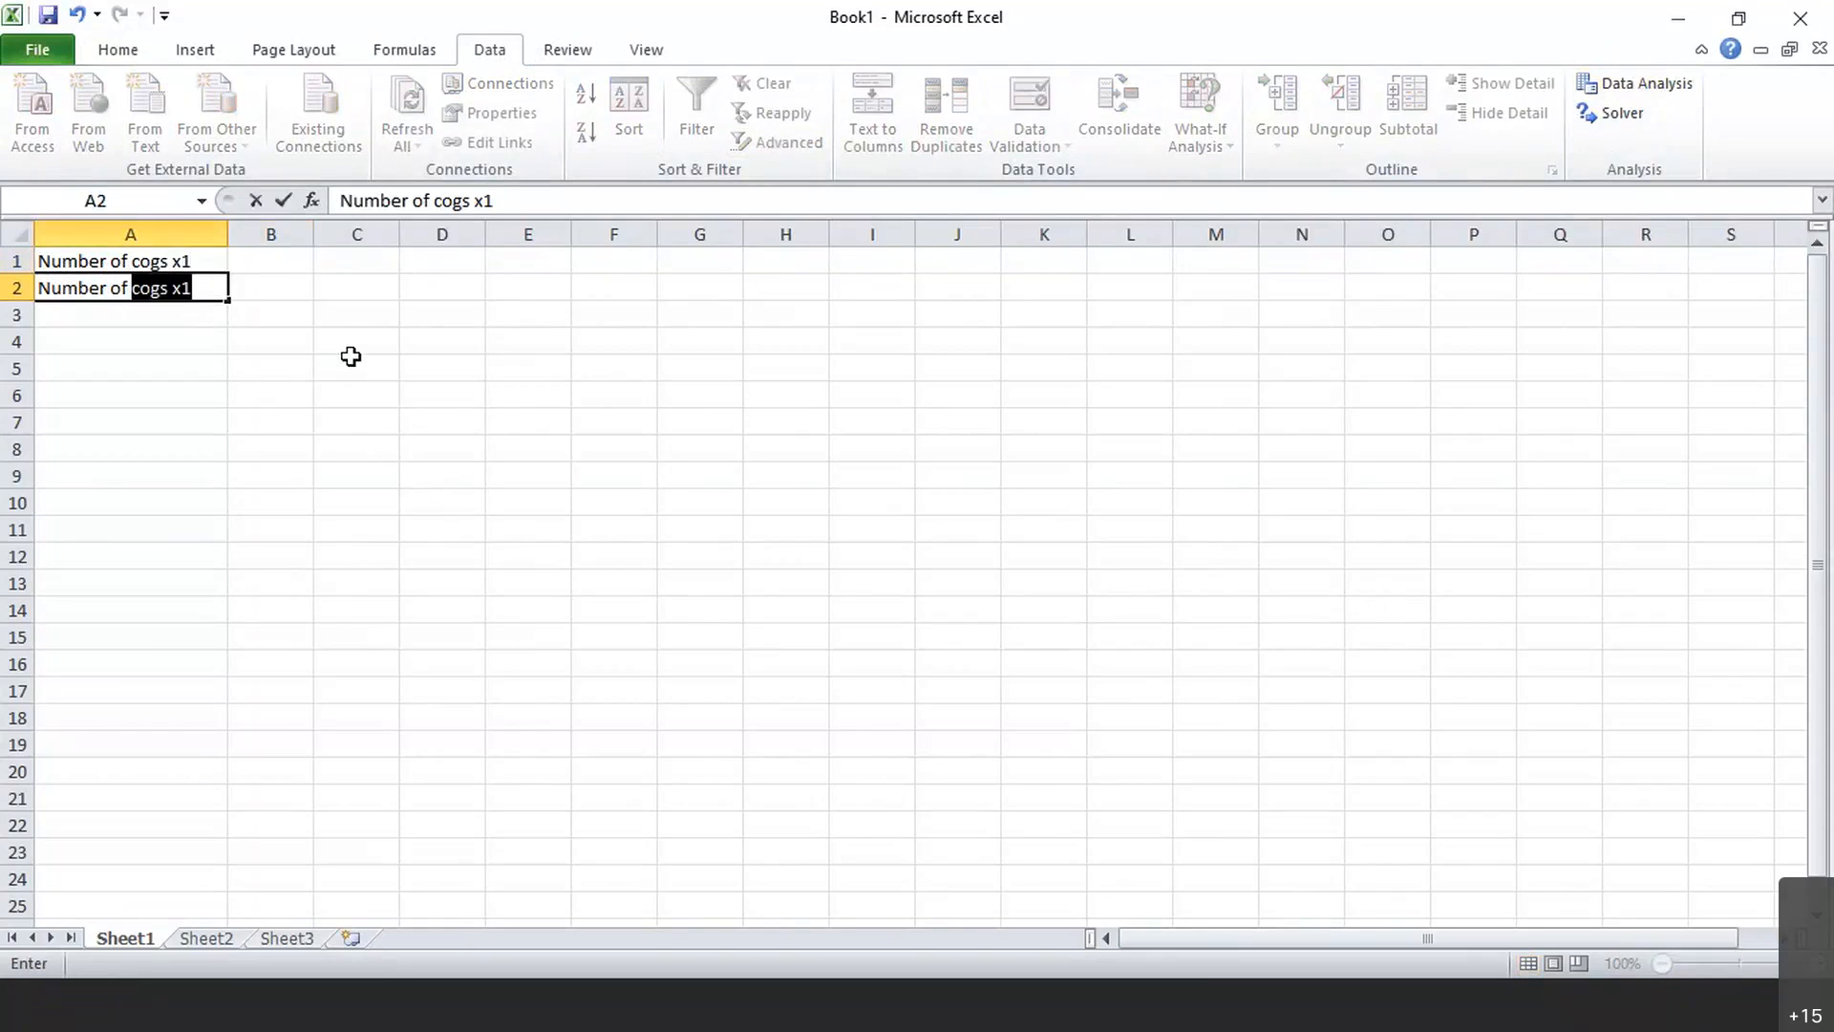
type("sprockets")
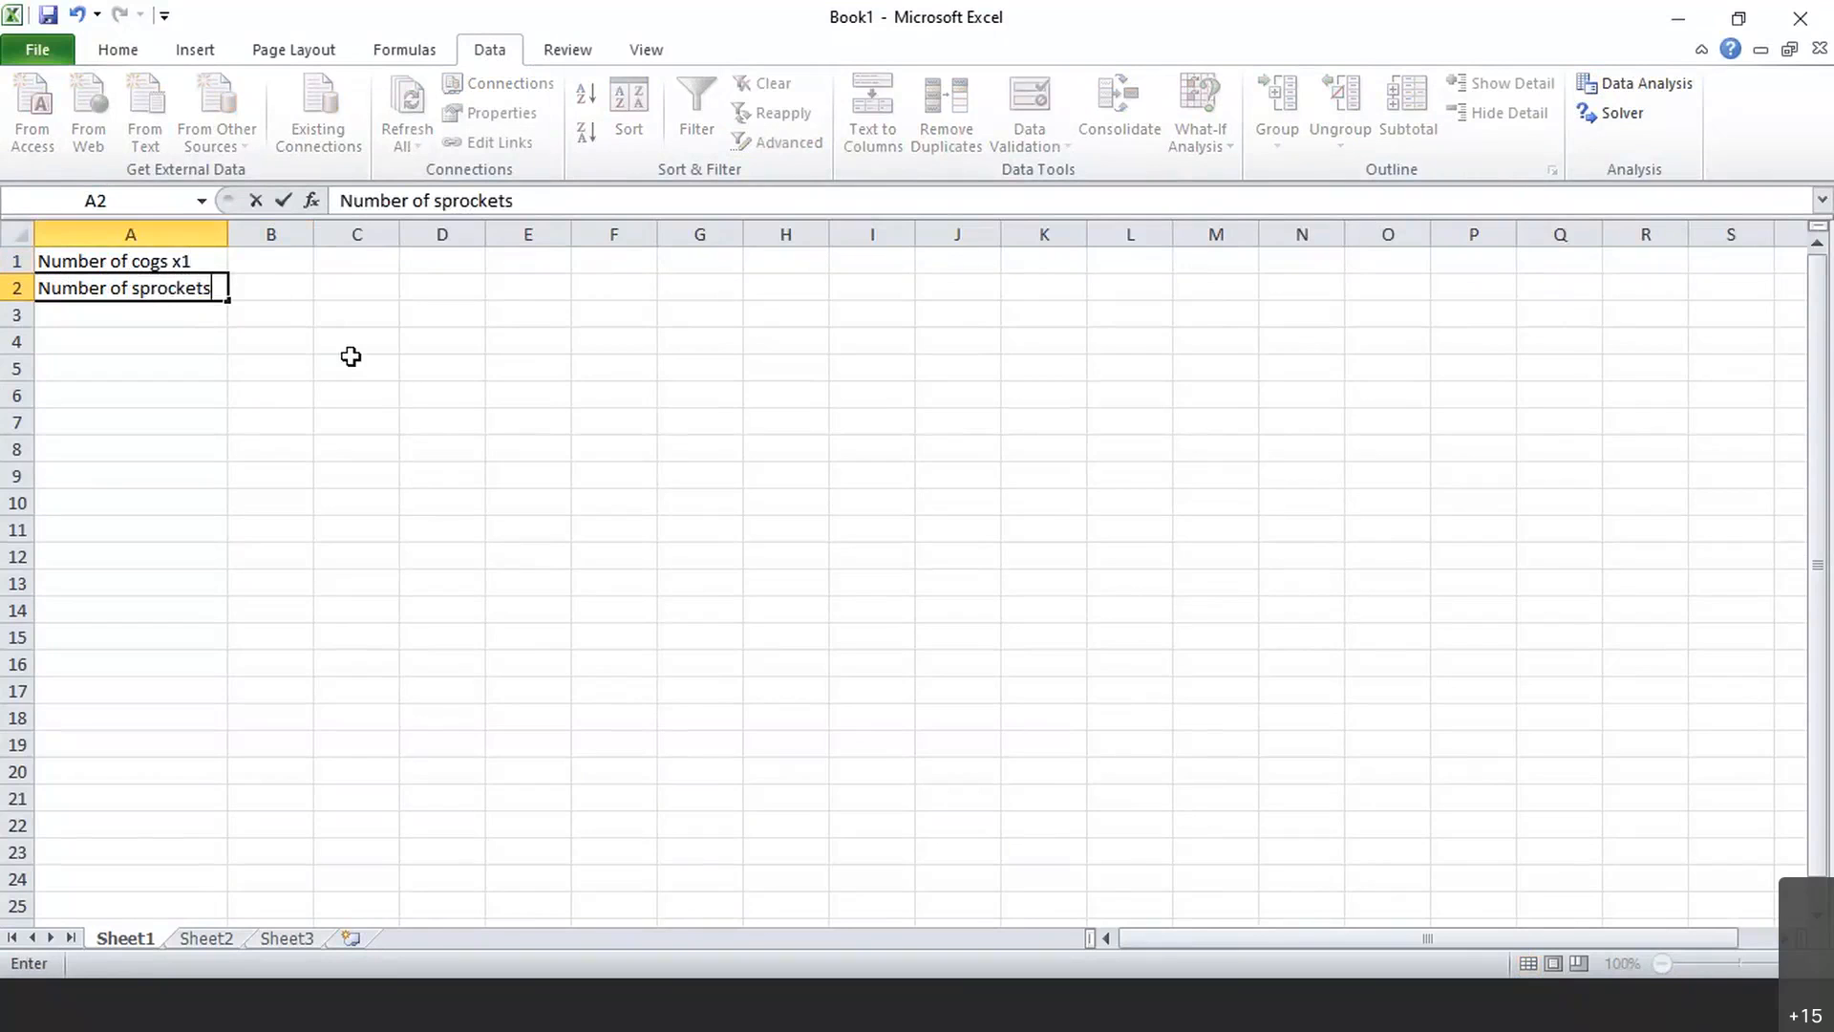
type(" x2")
left_click(131, 234)
left_click_drag(227, 234, 248, 232)
left_click(298, 269)
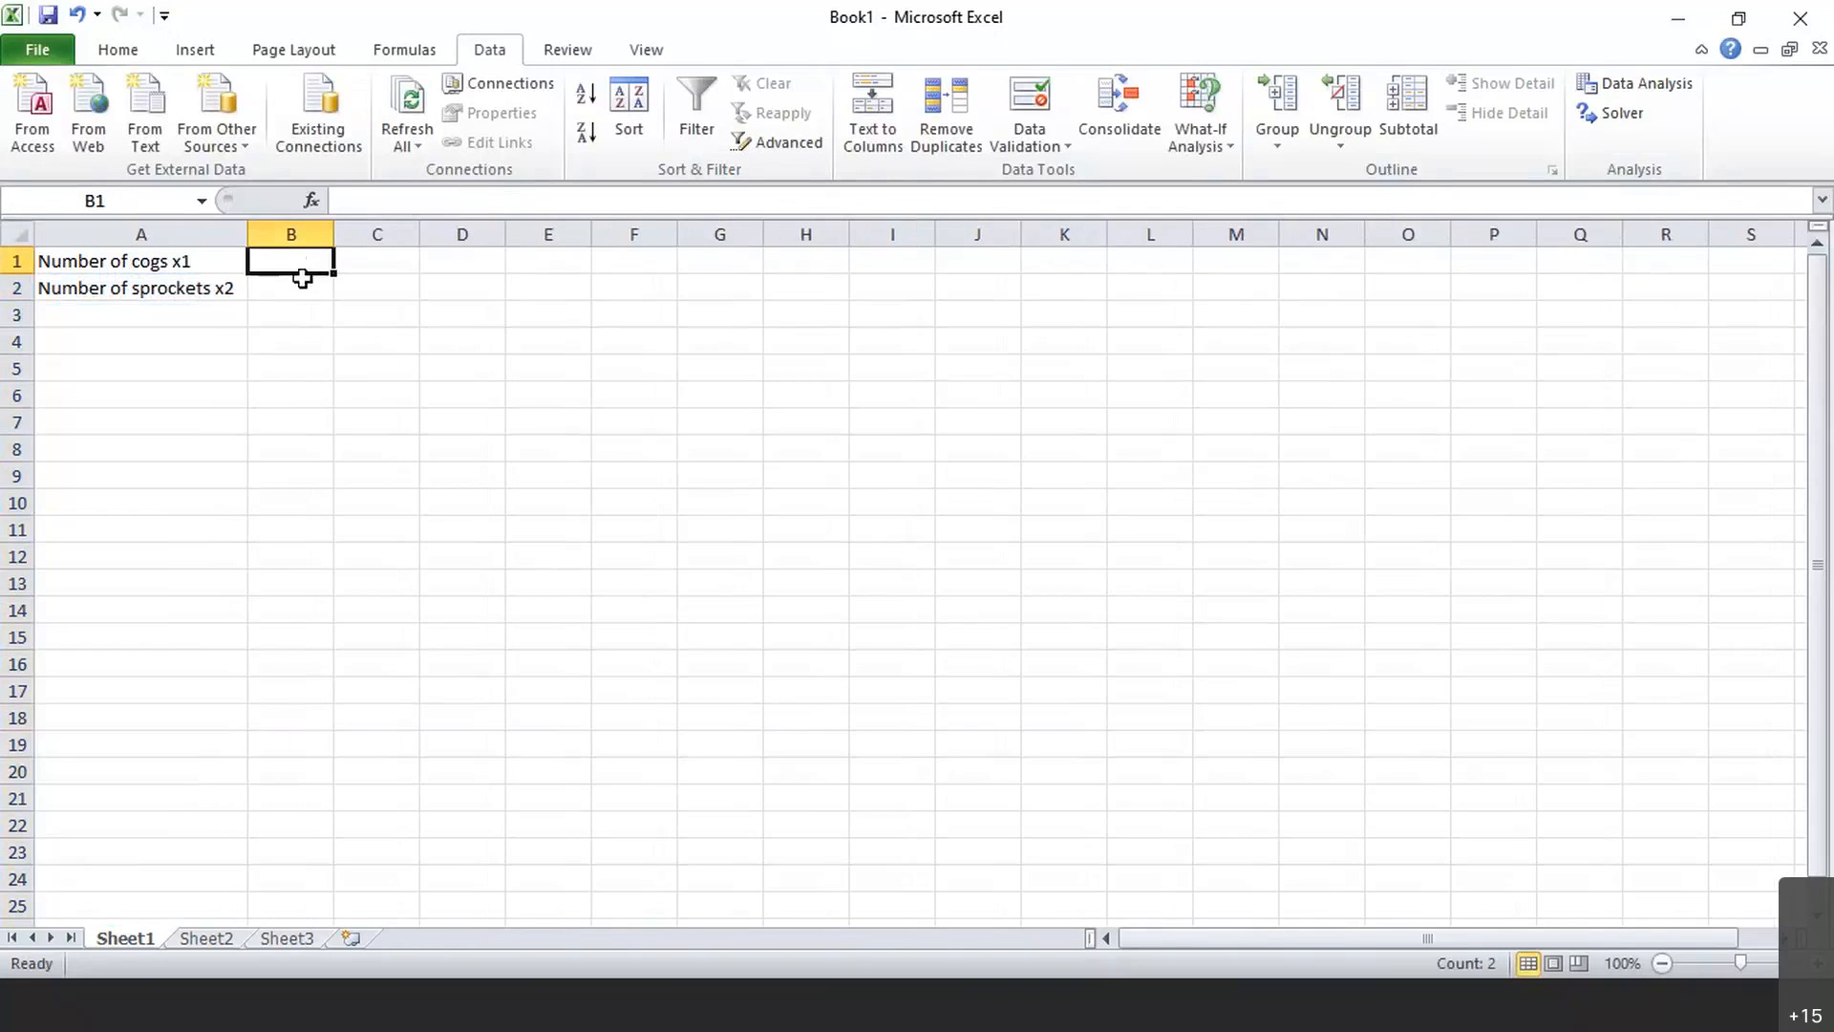
left_click(302, 292)
left_click(302, 264)
left_click(301, 290)
left_click(299, 268)
left_click(315, 287)
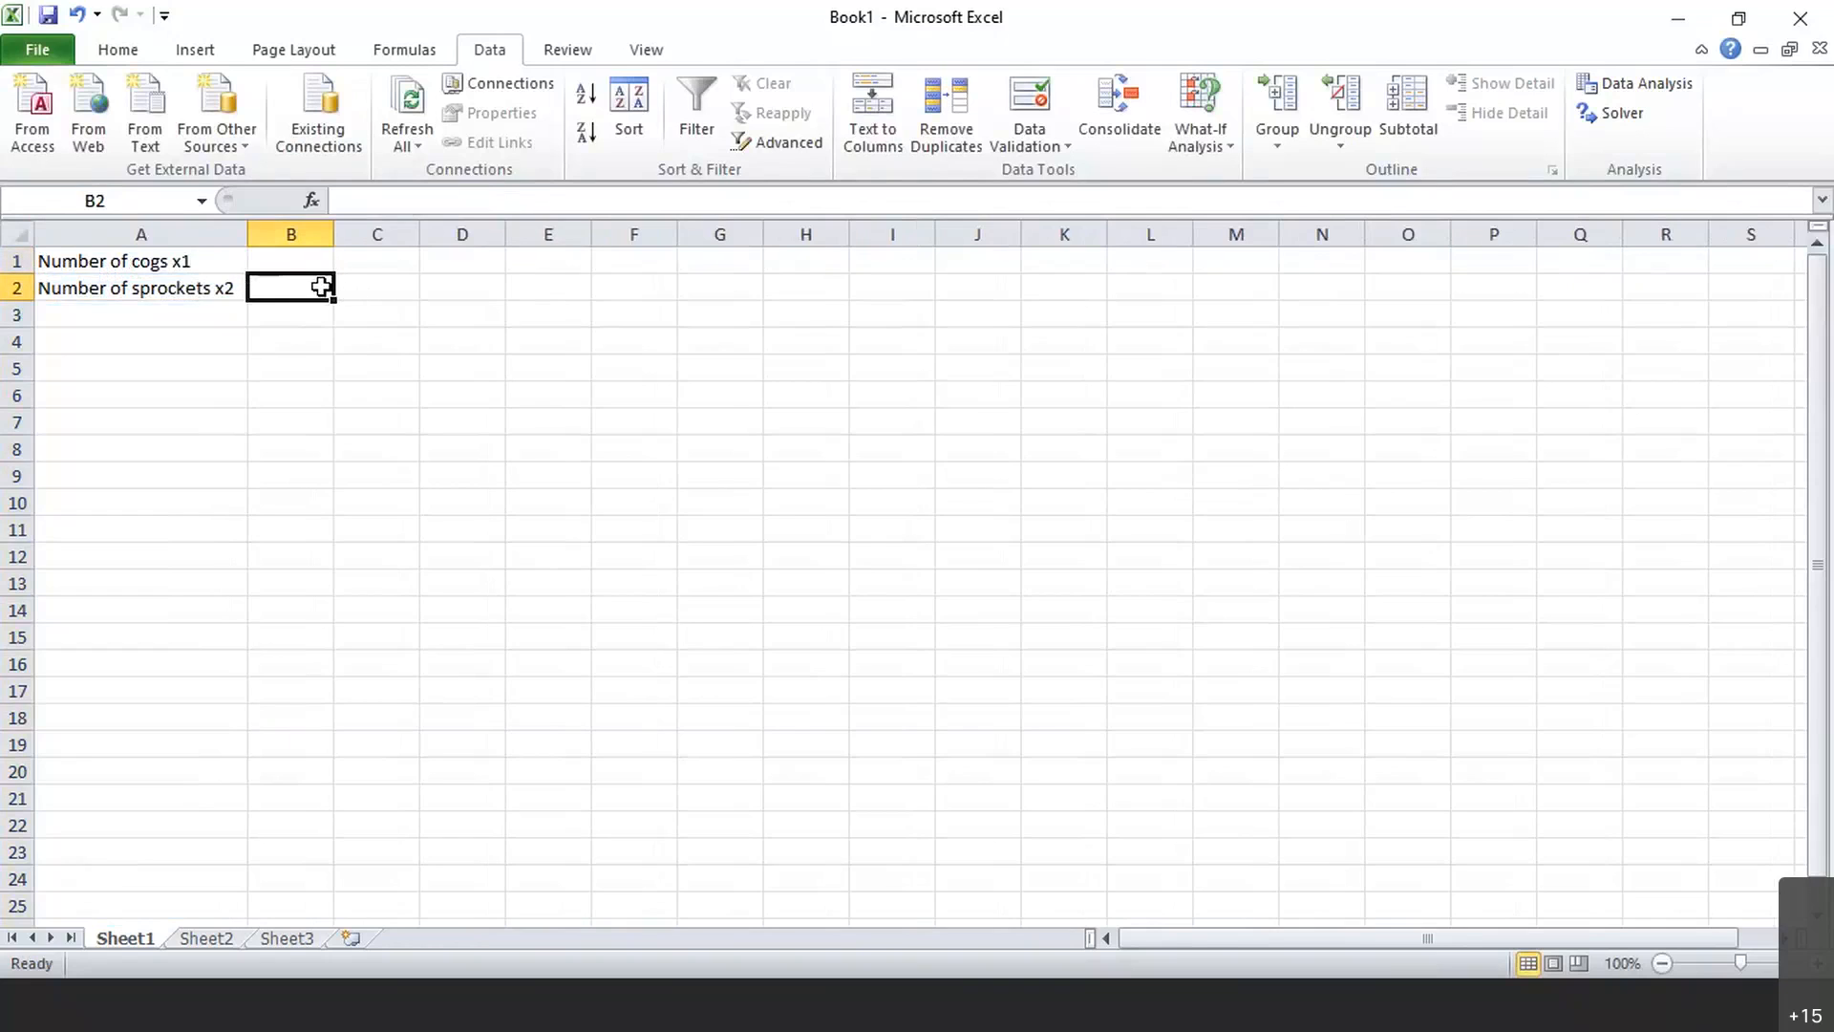
Label cell A4 "Profit P" for the objective row
left_click(173, 359)
left_click(171, 344)
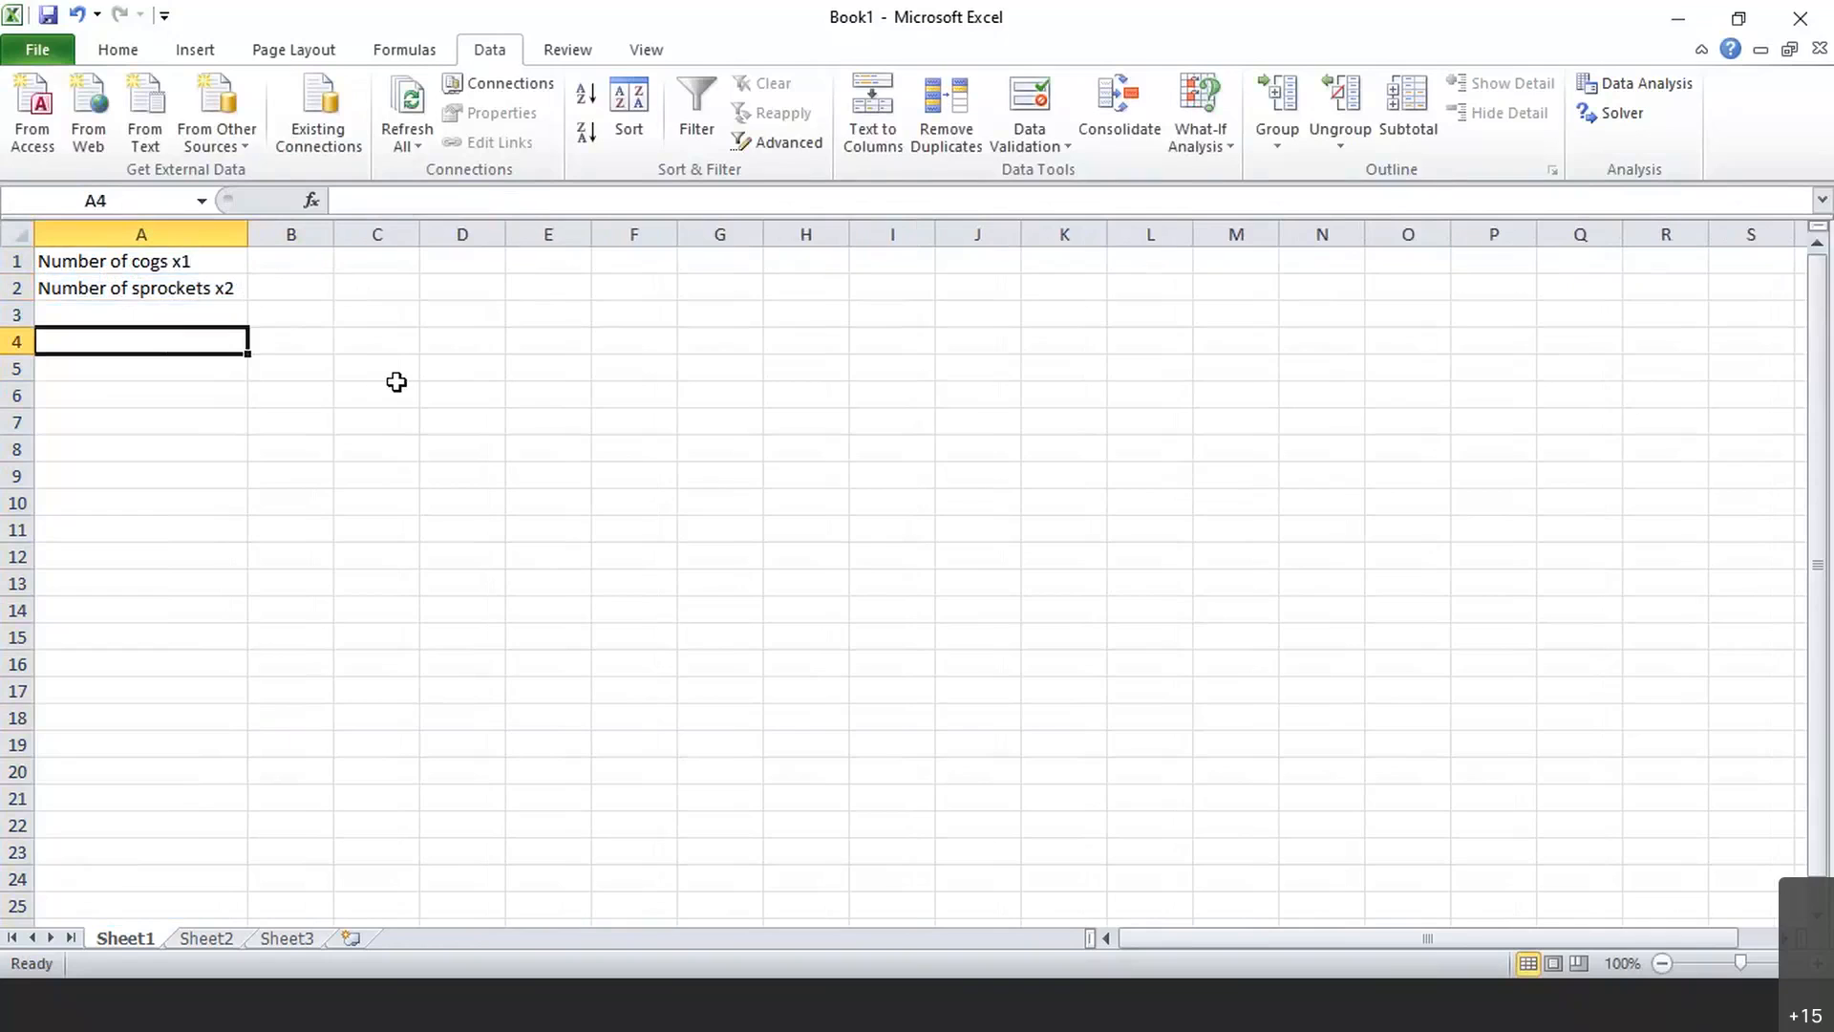
type("Profit P")
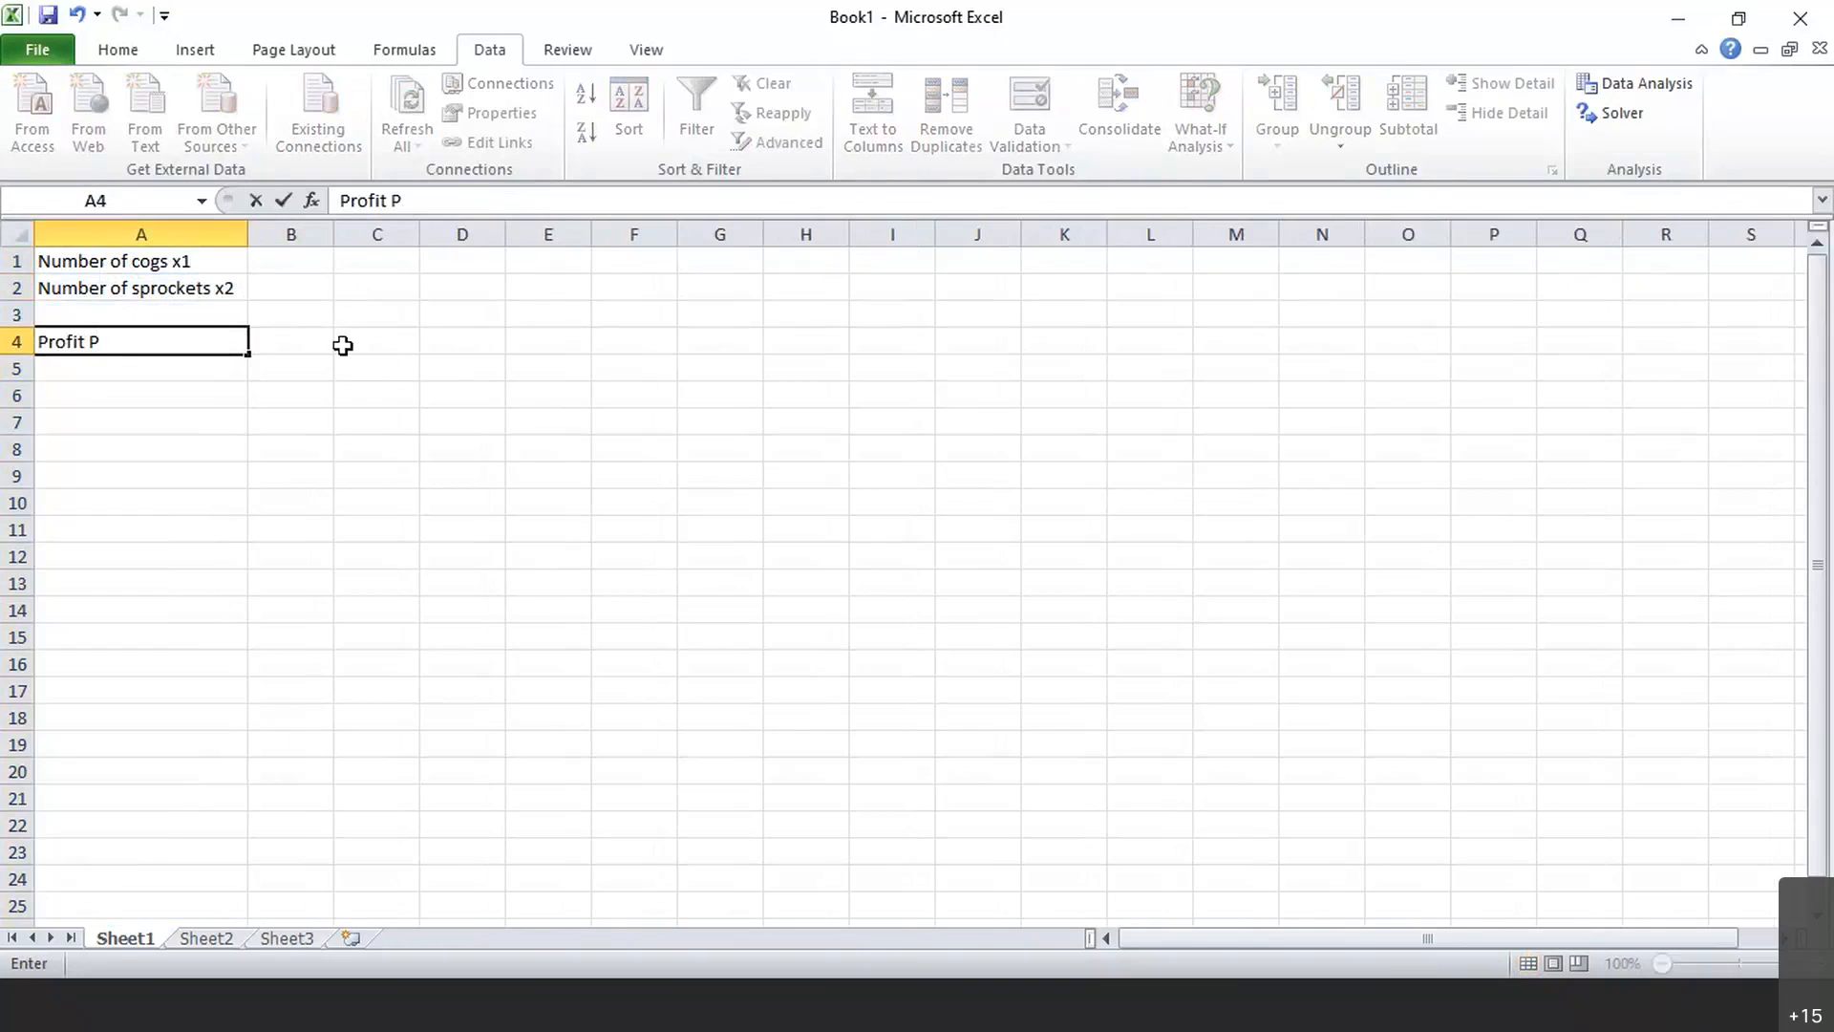
Enter the profit formula =60*B1+44*B2 in cell B4
left_click(305, 350)
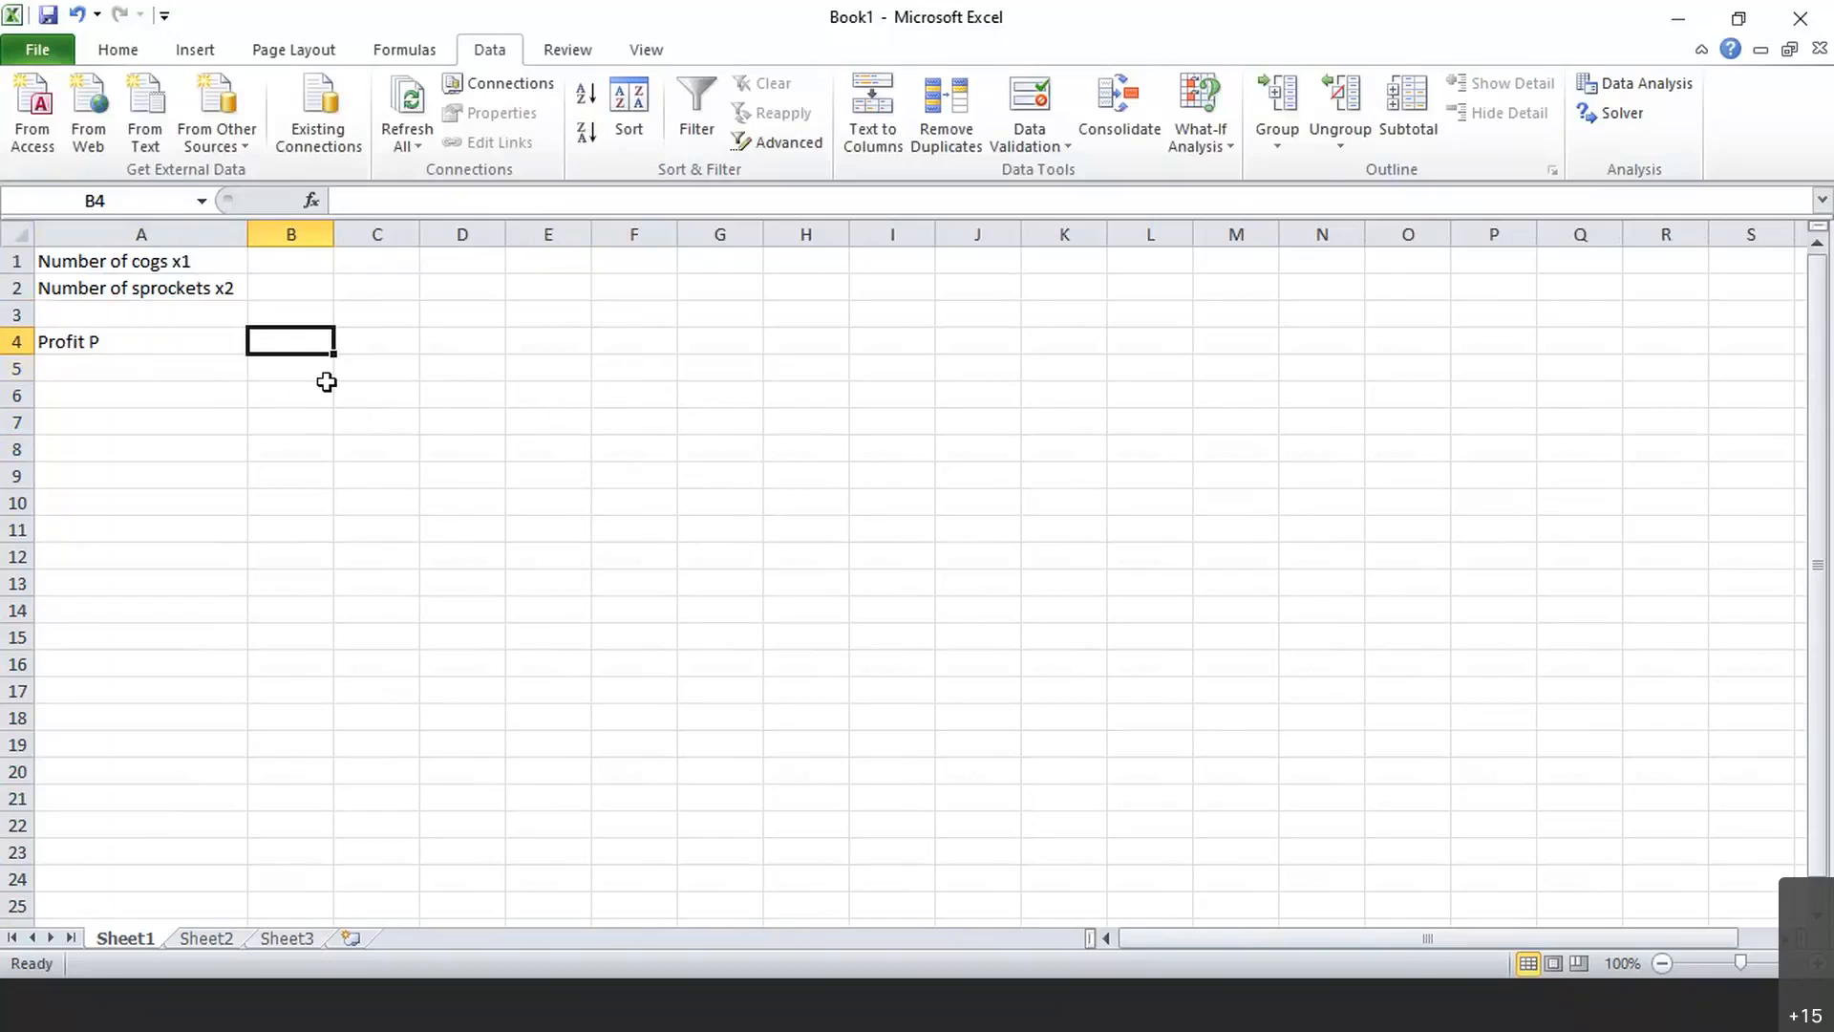
type("=")
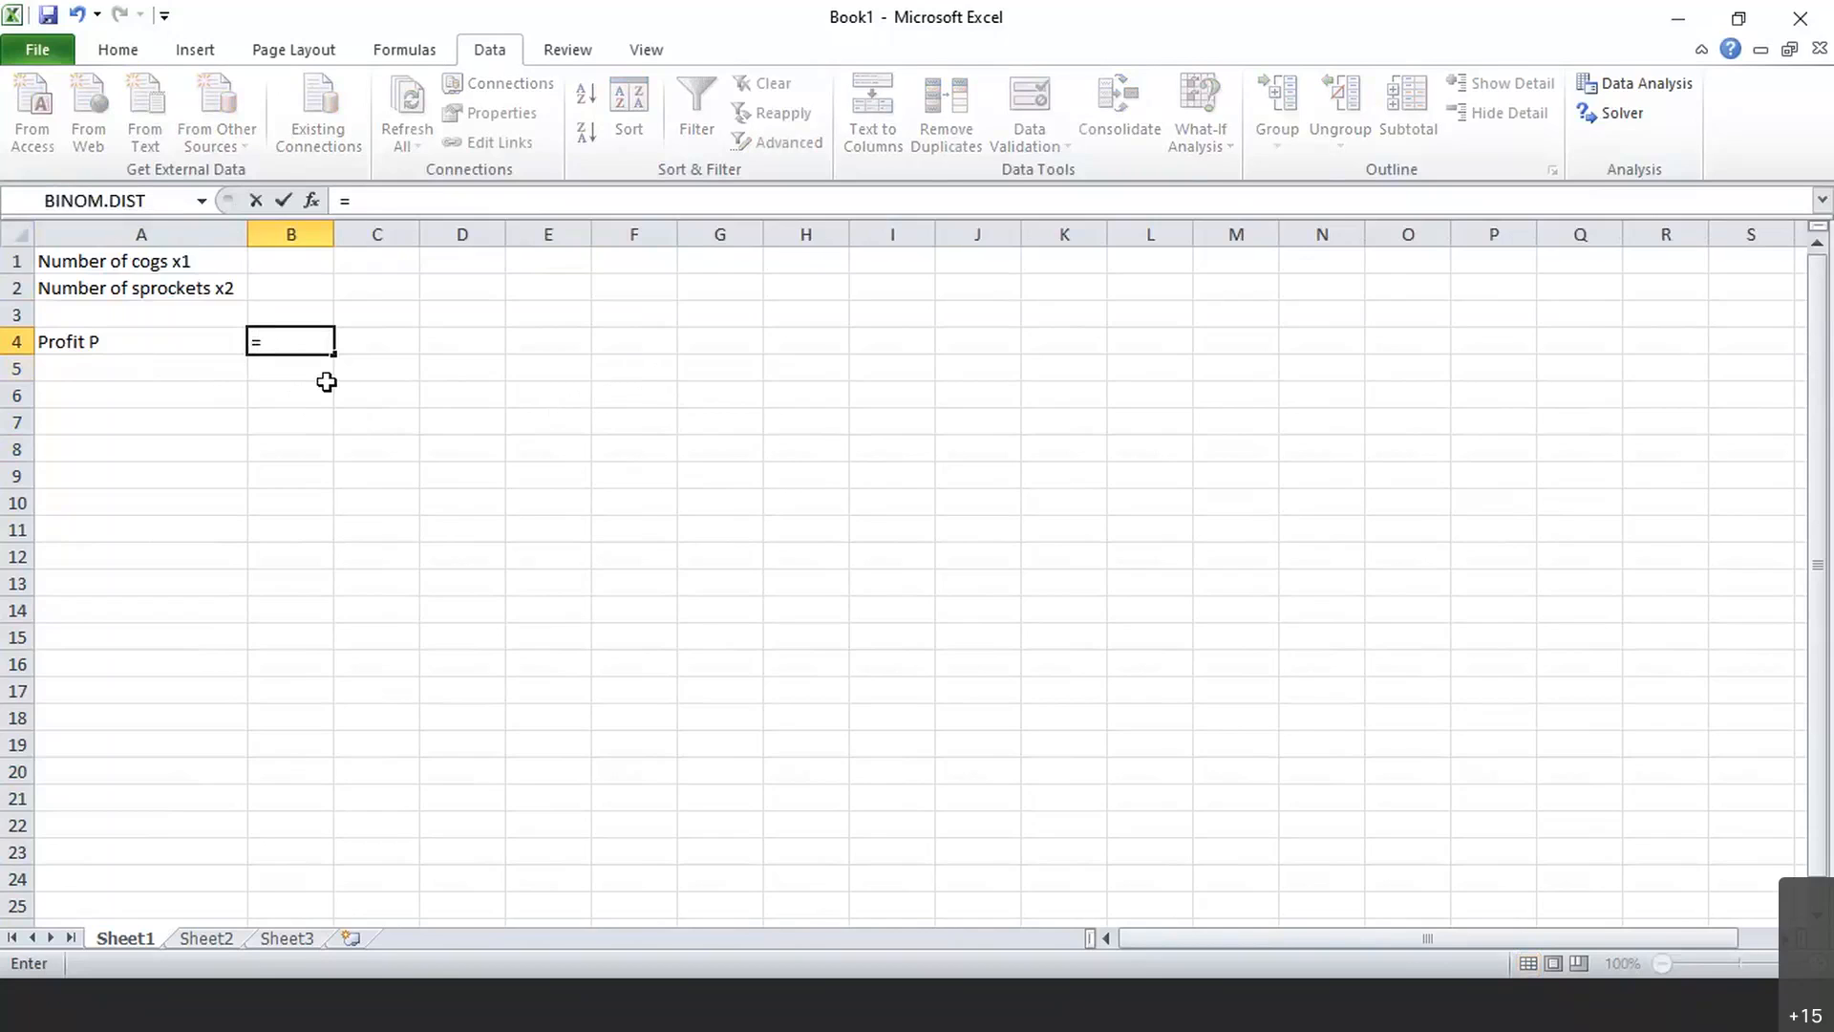
type("60*")
left_click(287, 269)
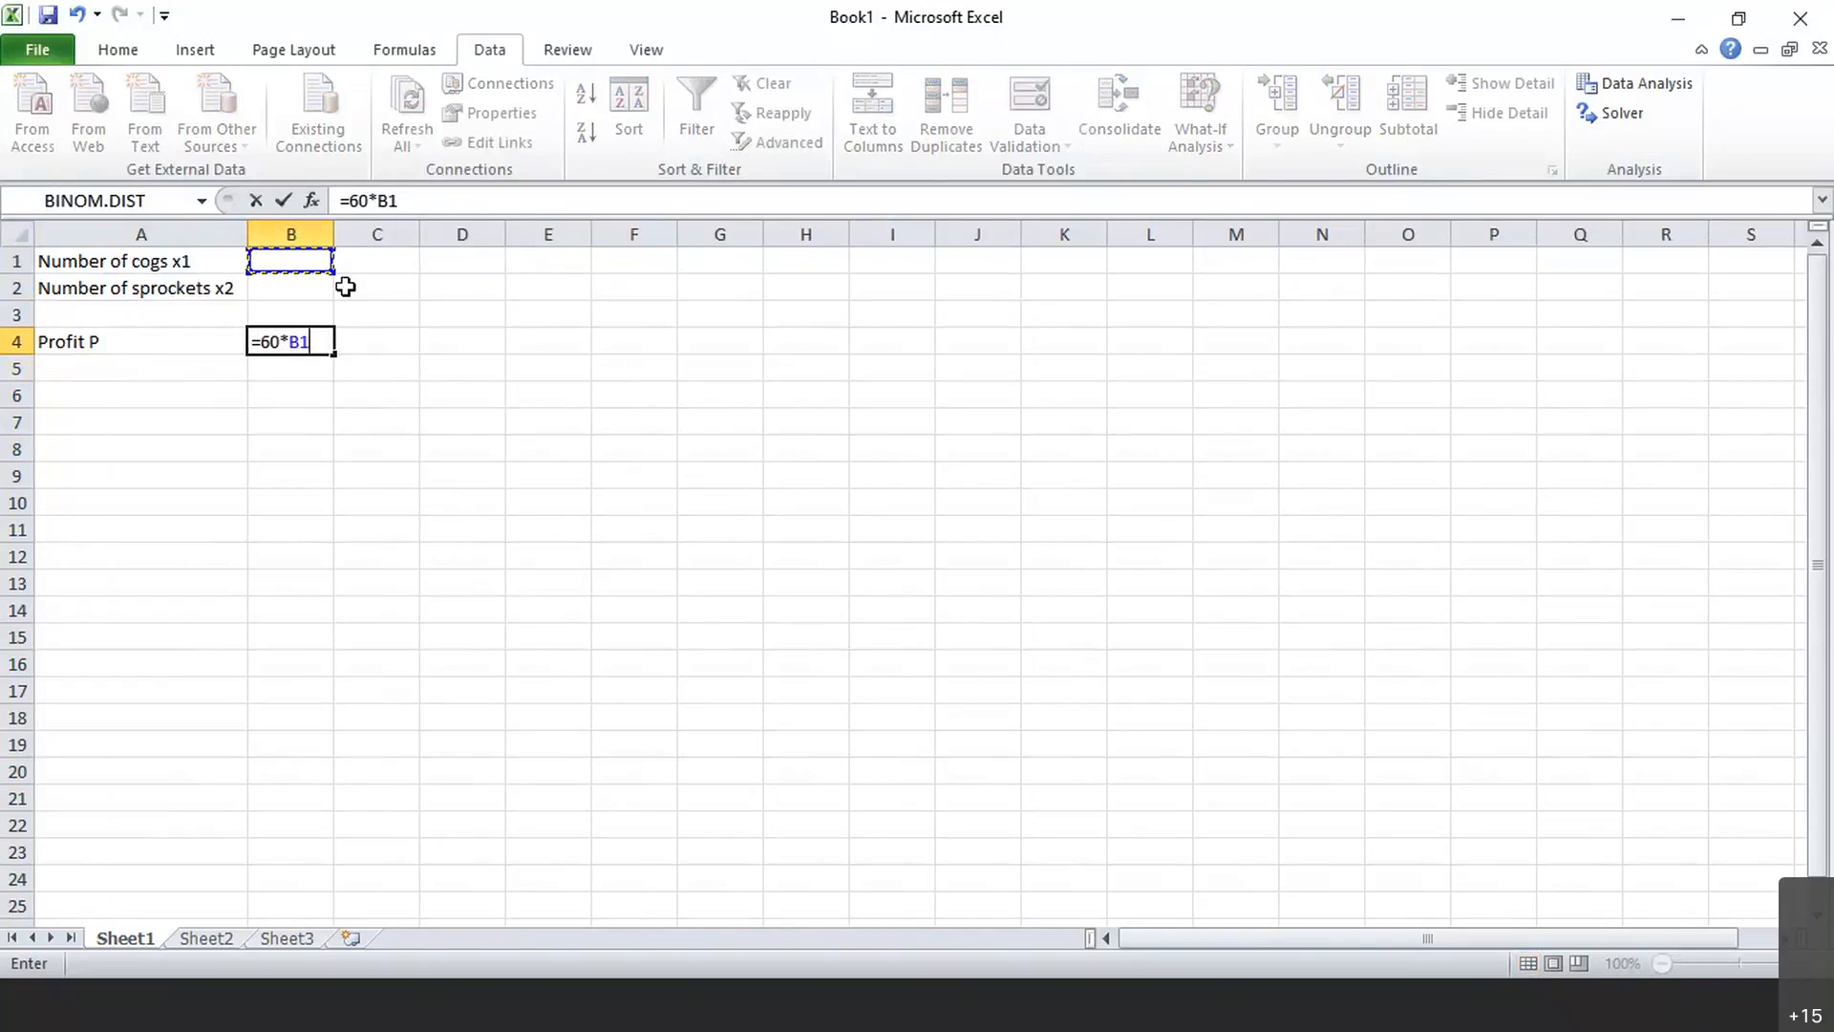
type("+44*")
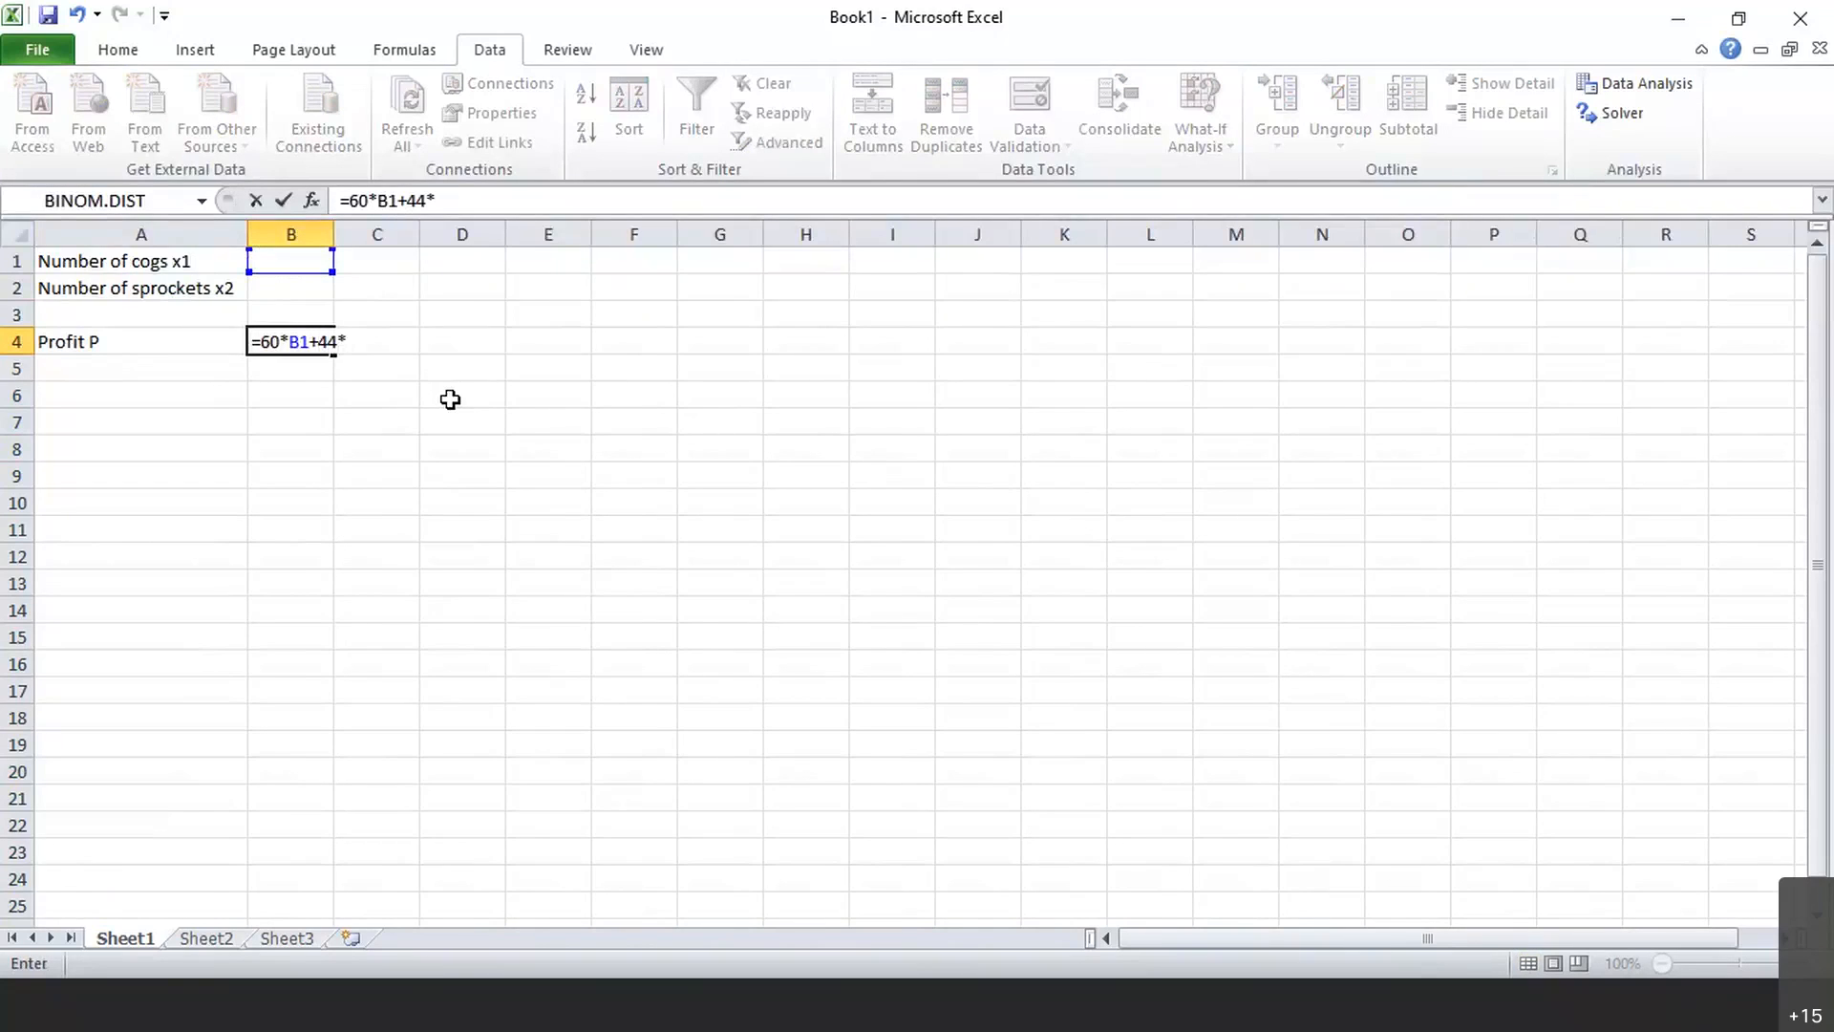
left_click(289, 294)
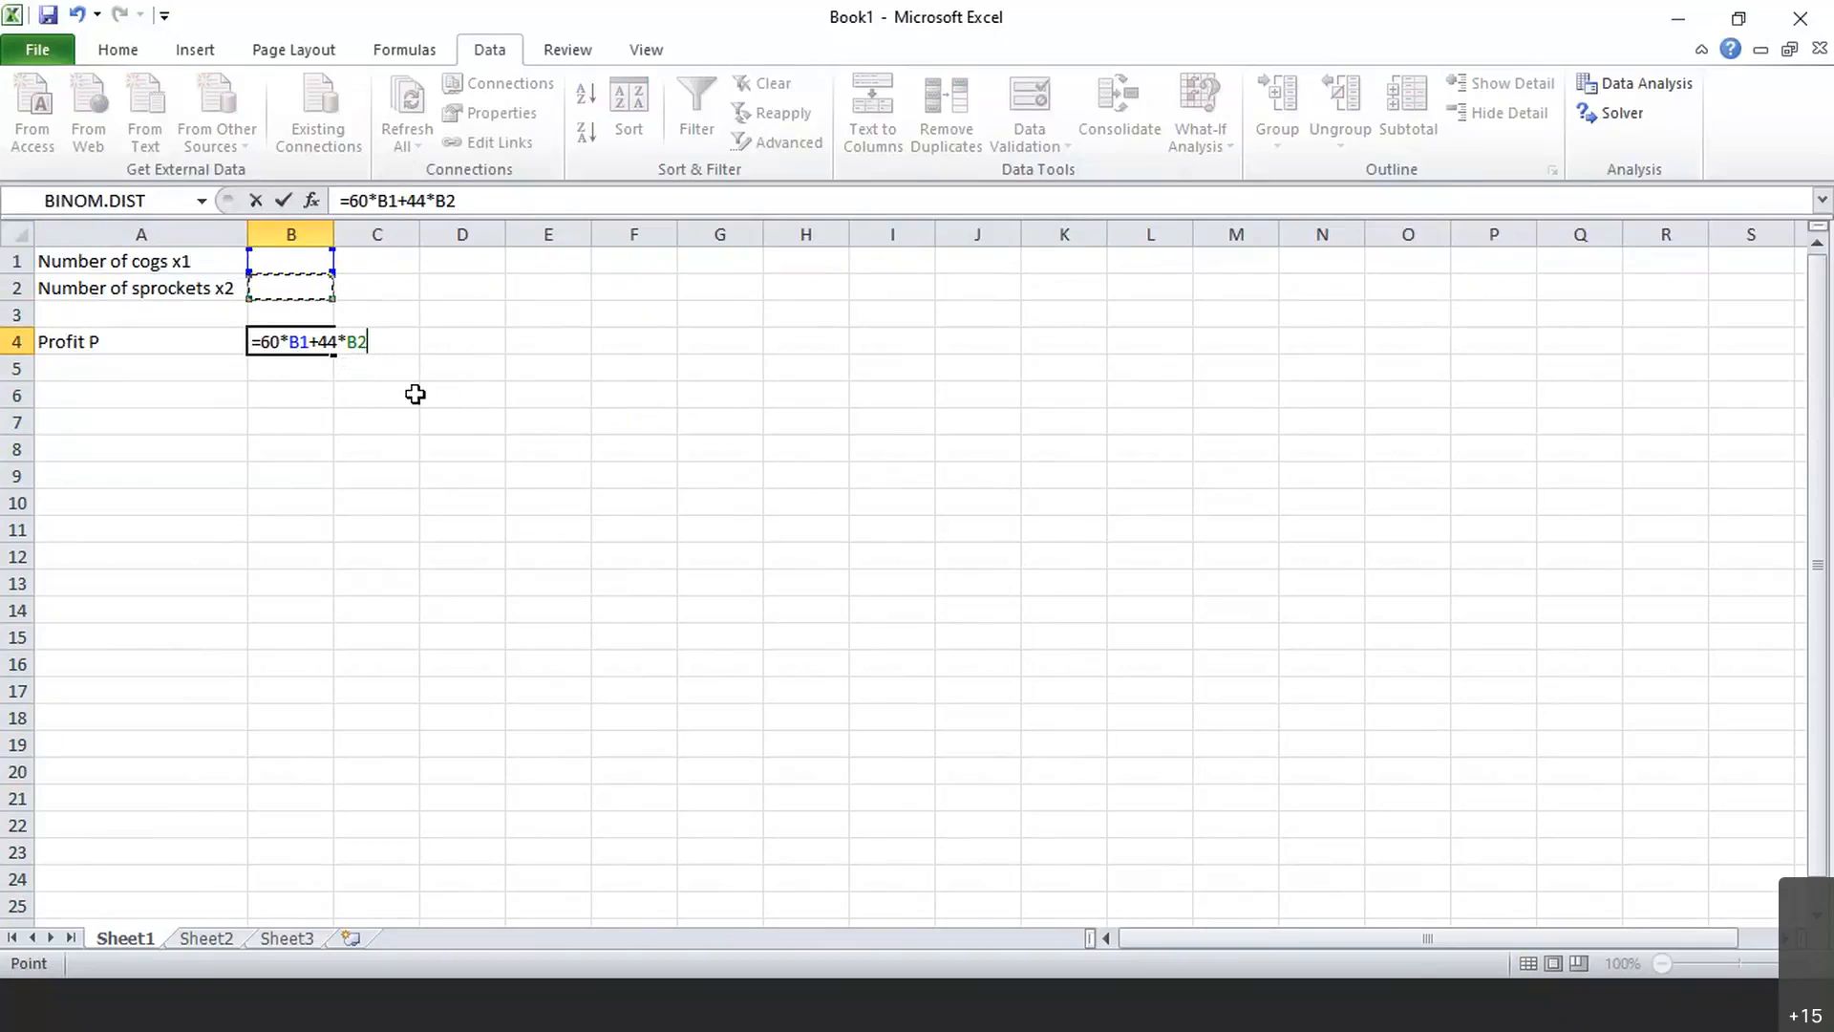
key("Tab")
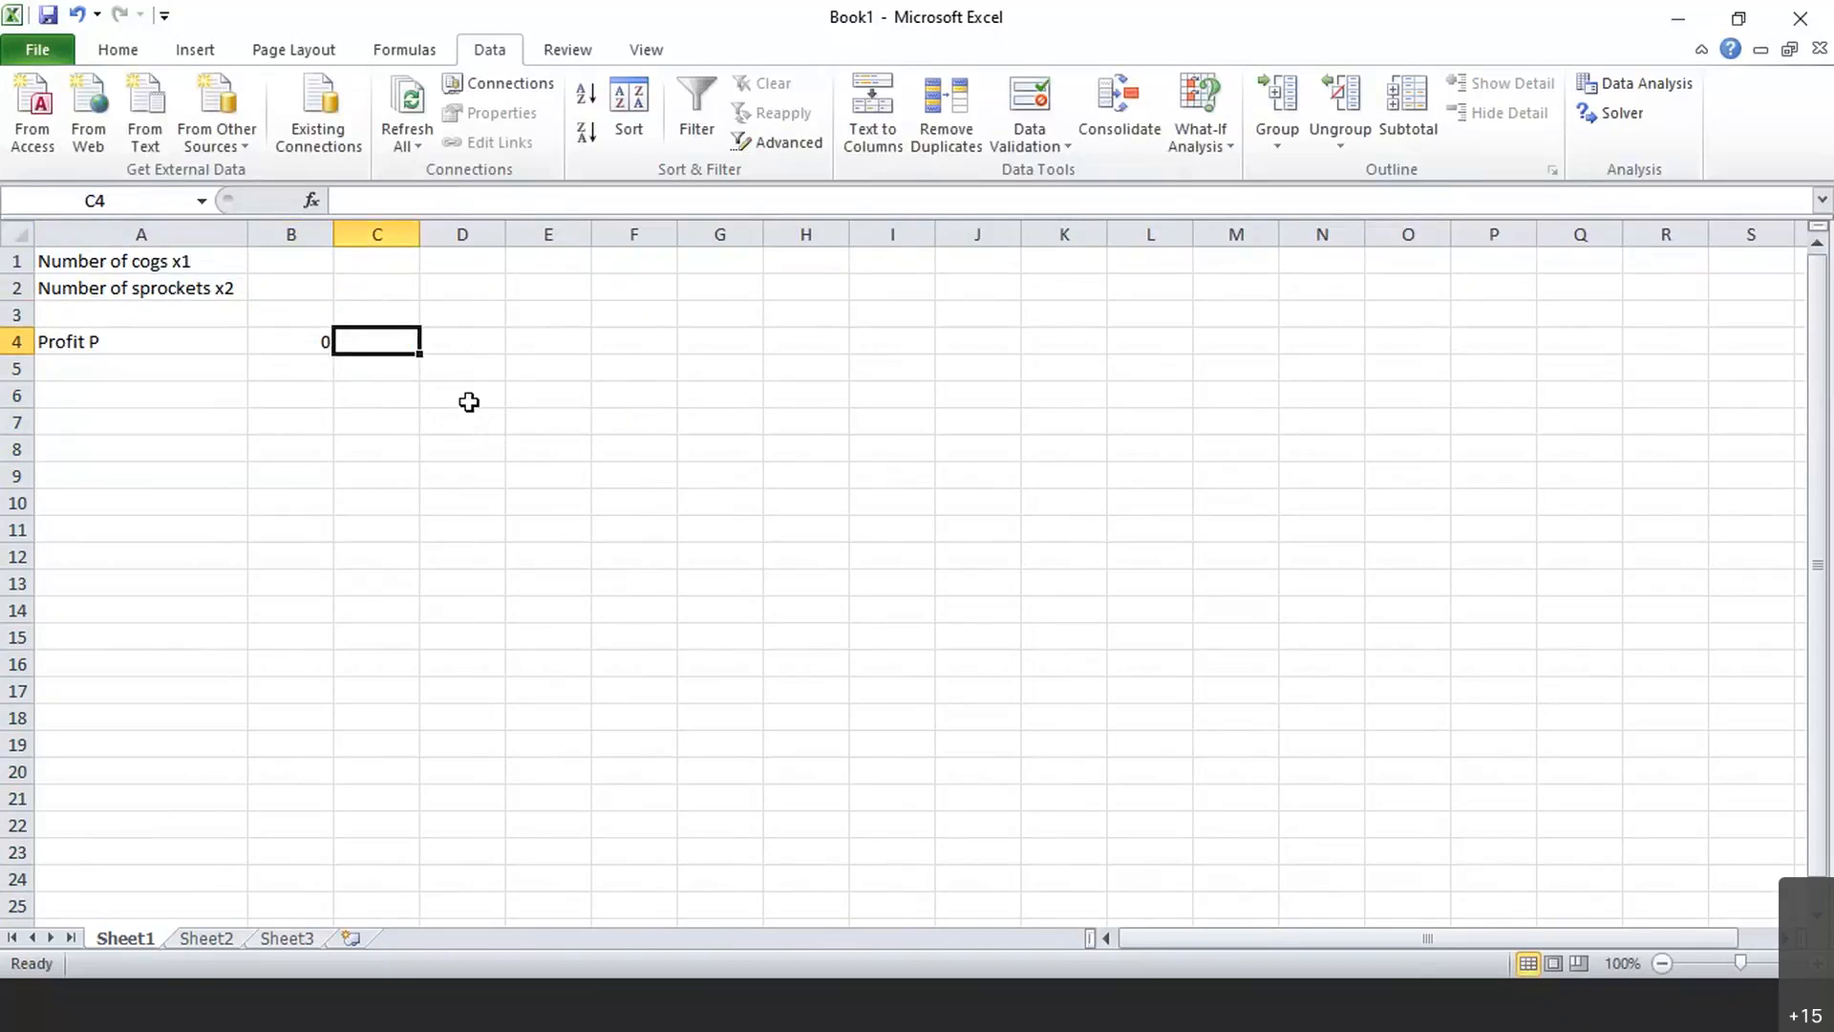
left_click(320, 339)
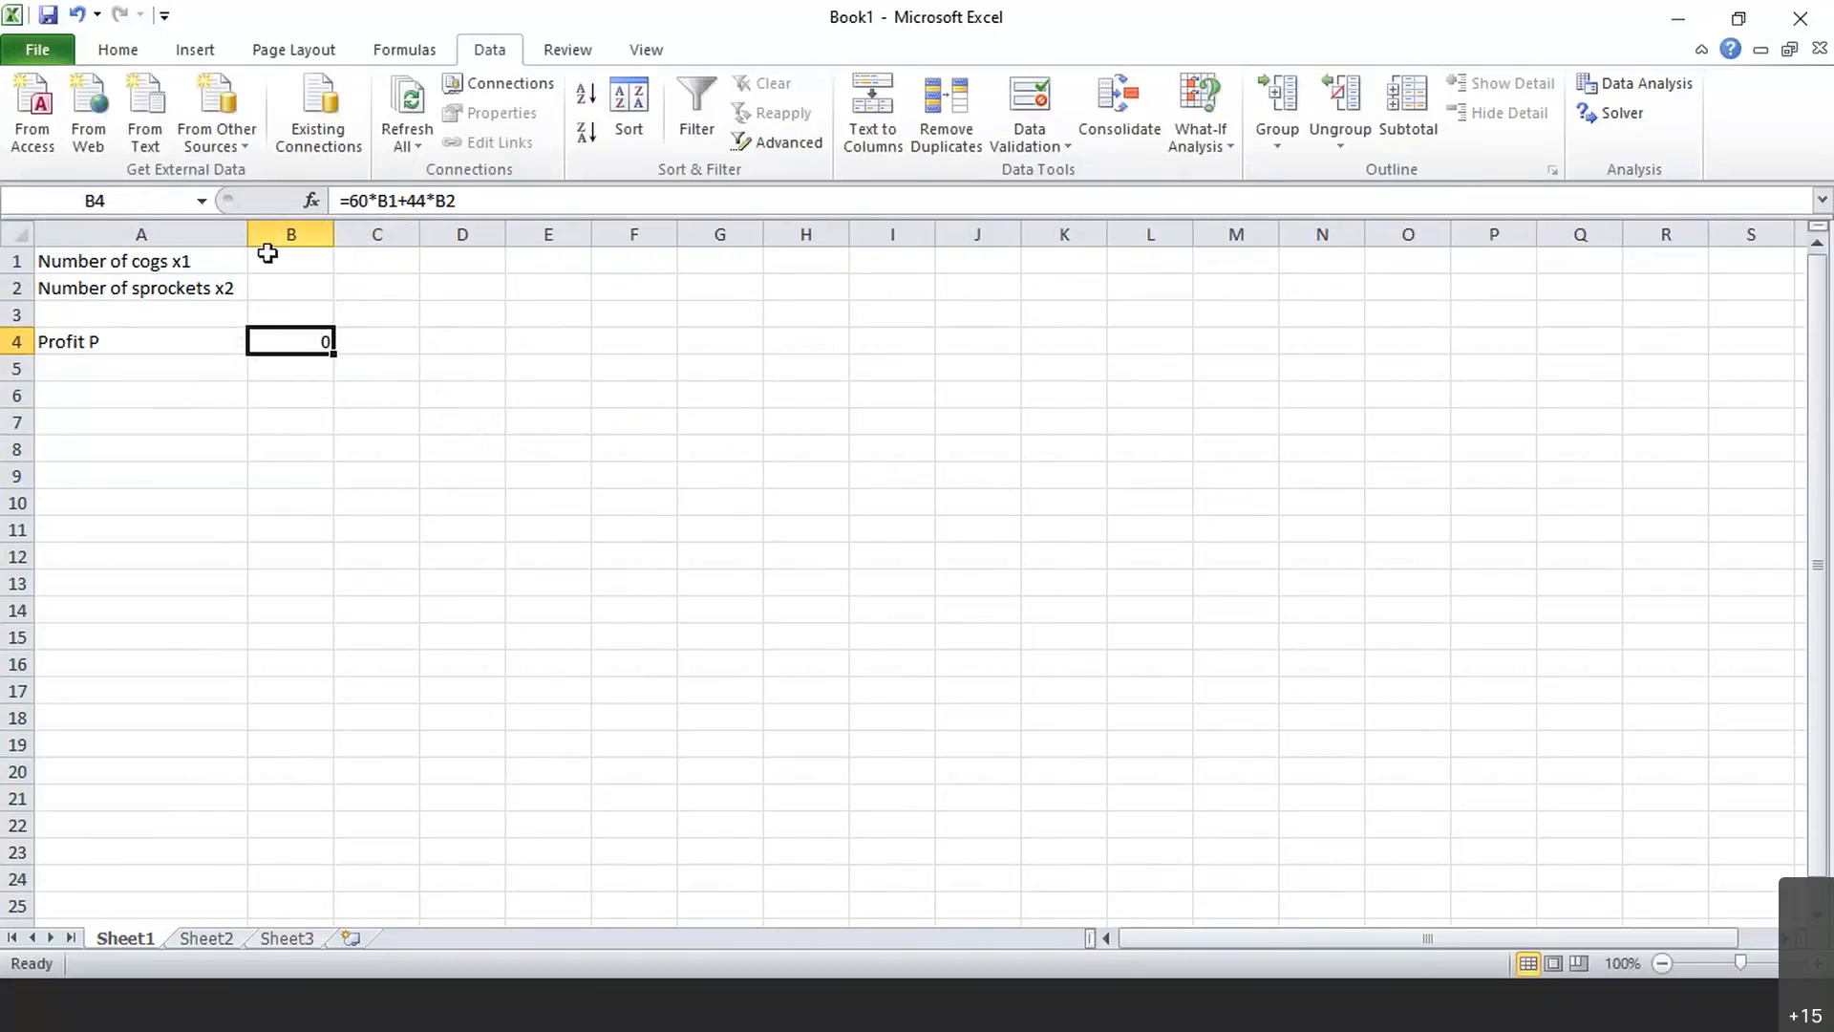
Label cell A6 "Production constraint"
left_click(134, 394)
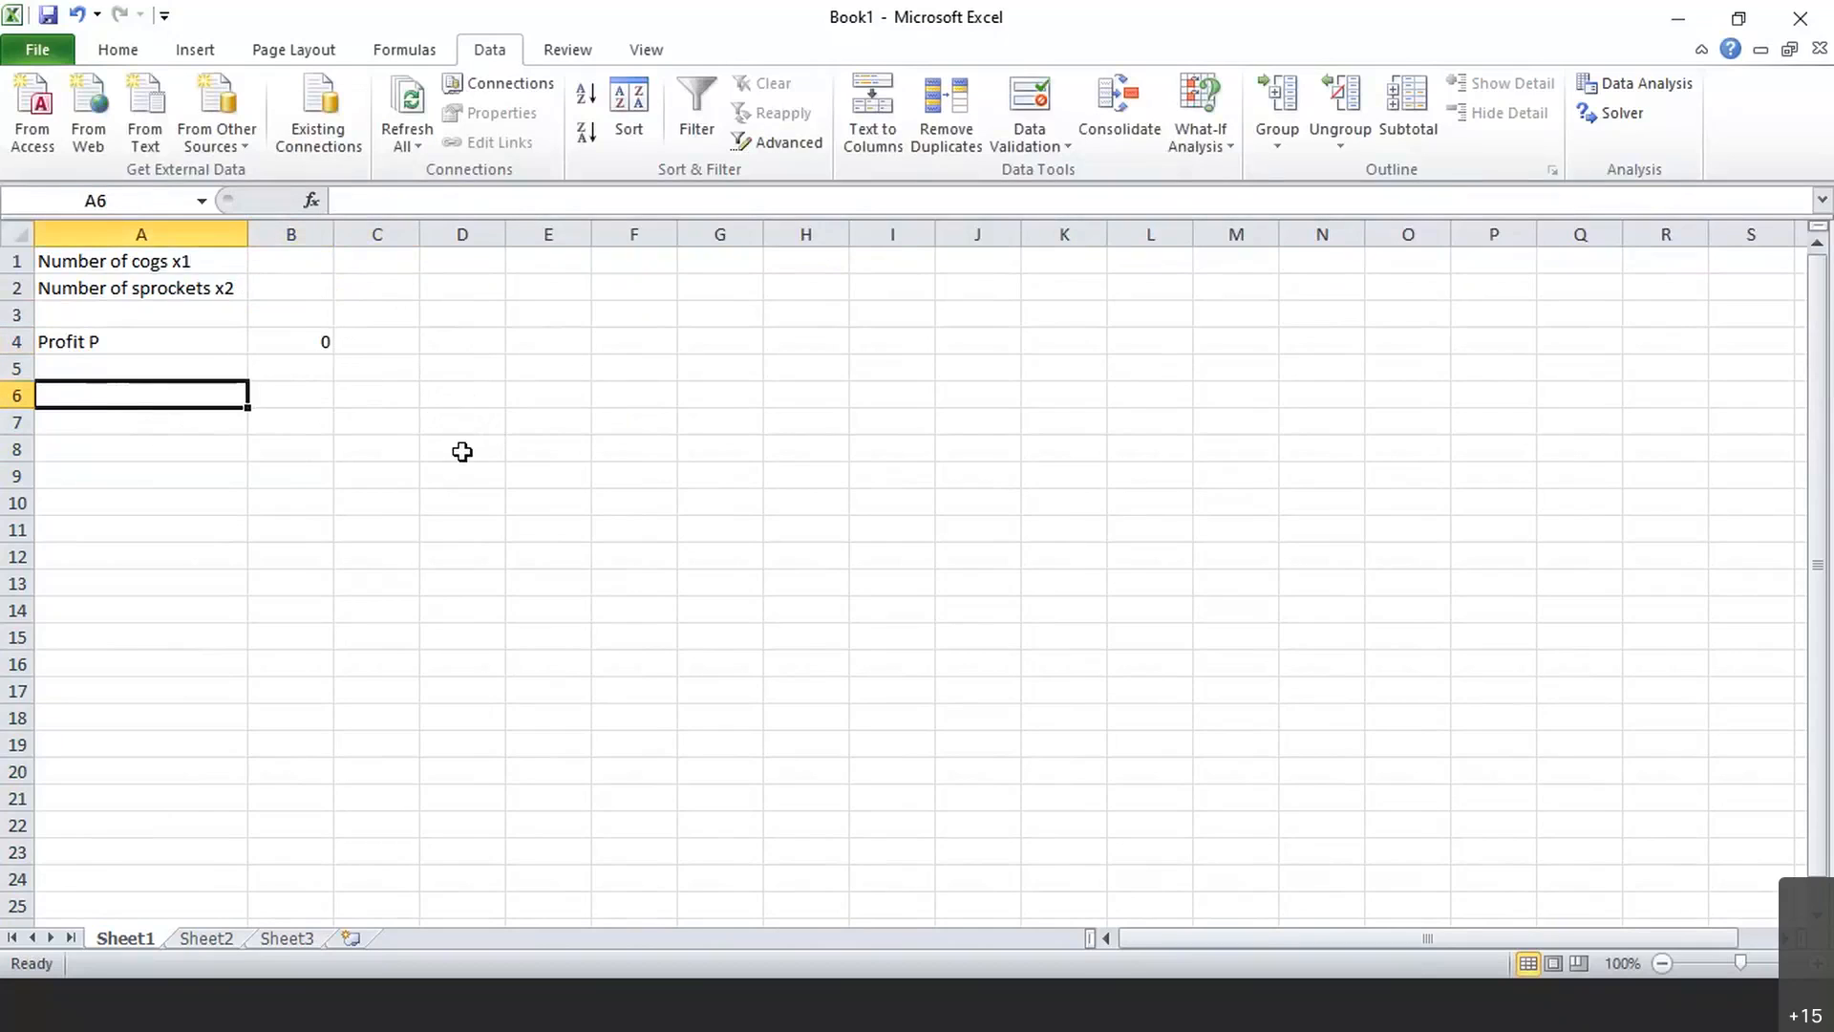
type("Prod")
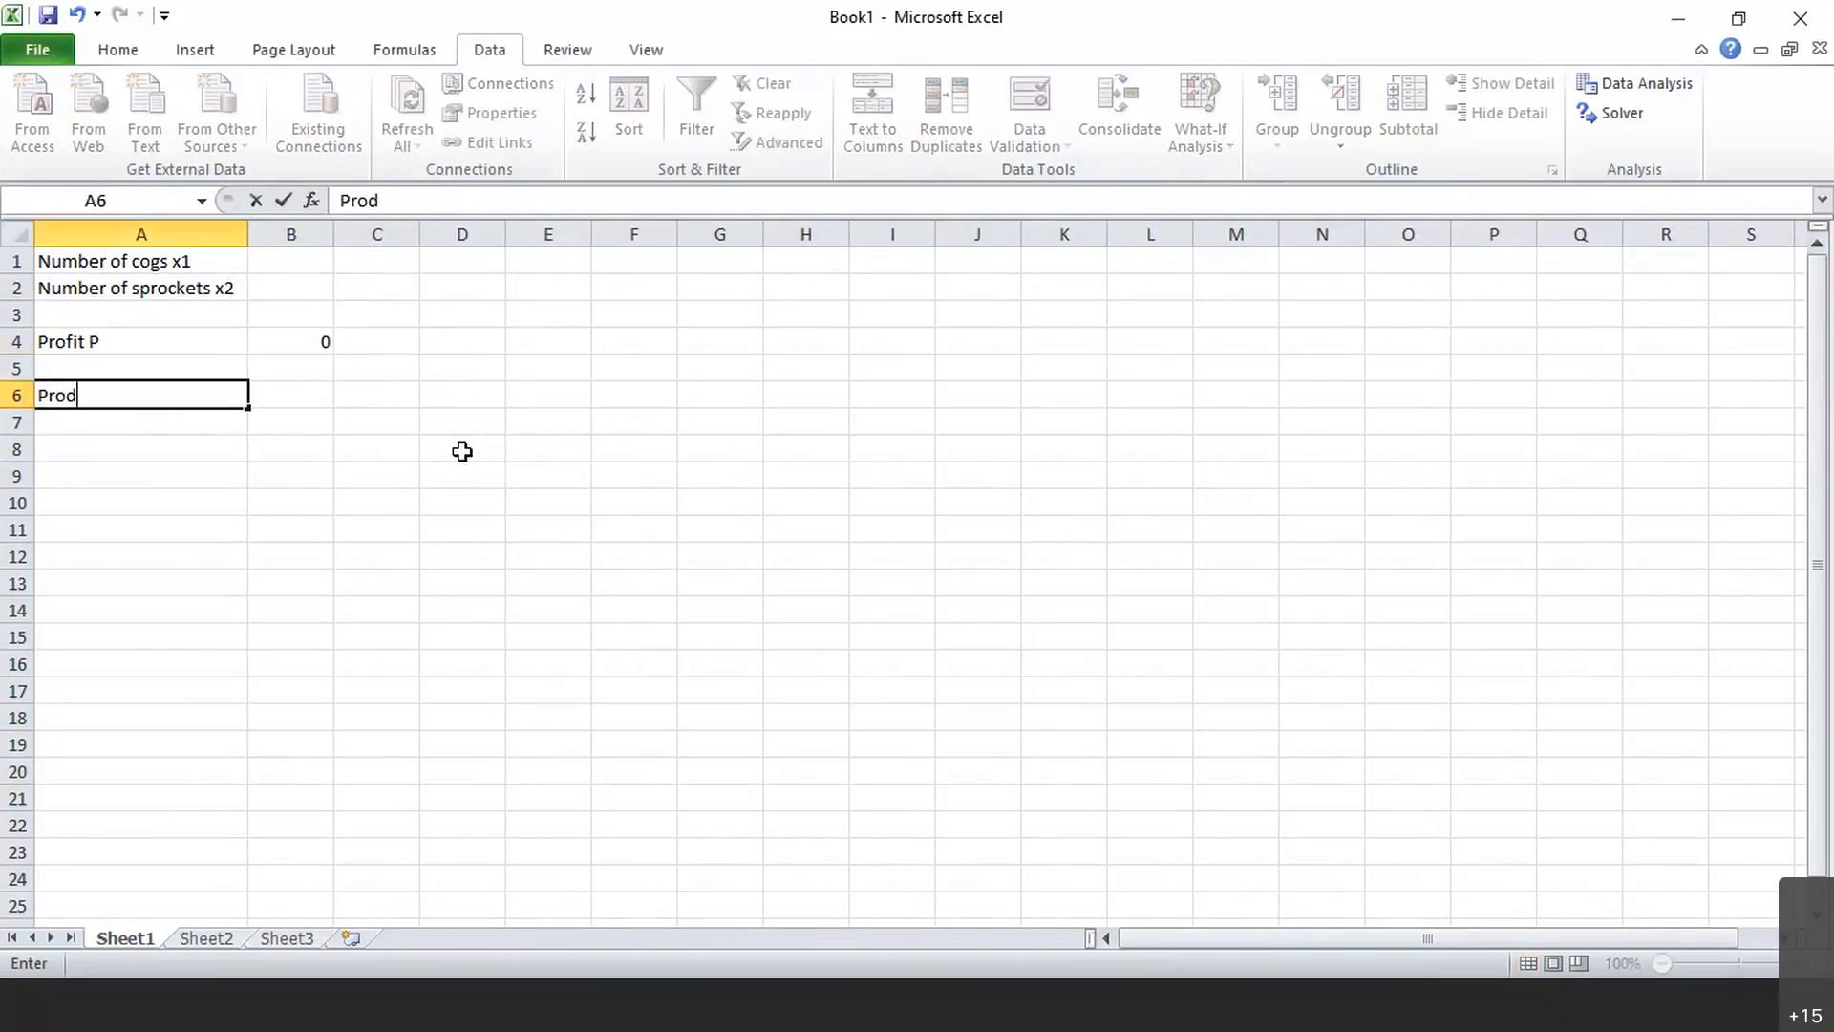
type("uction constraint")
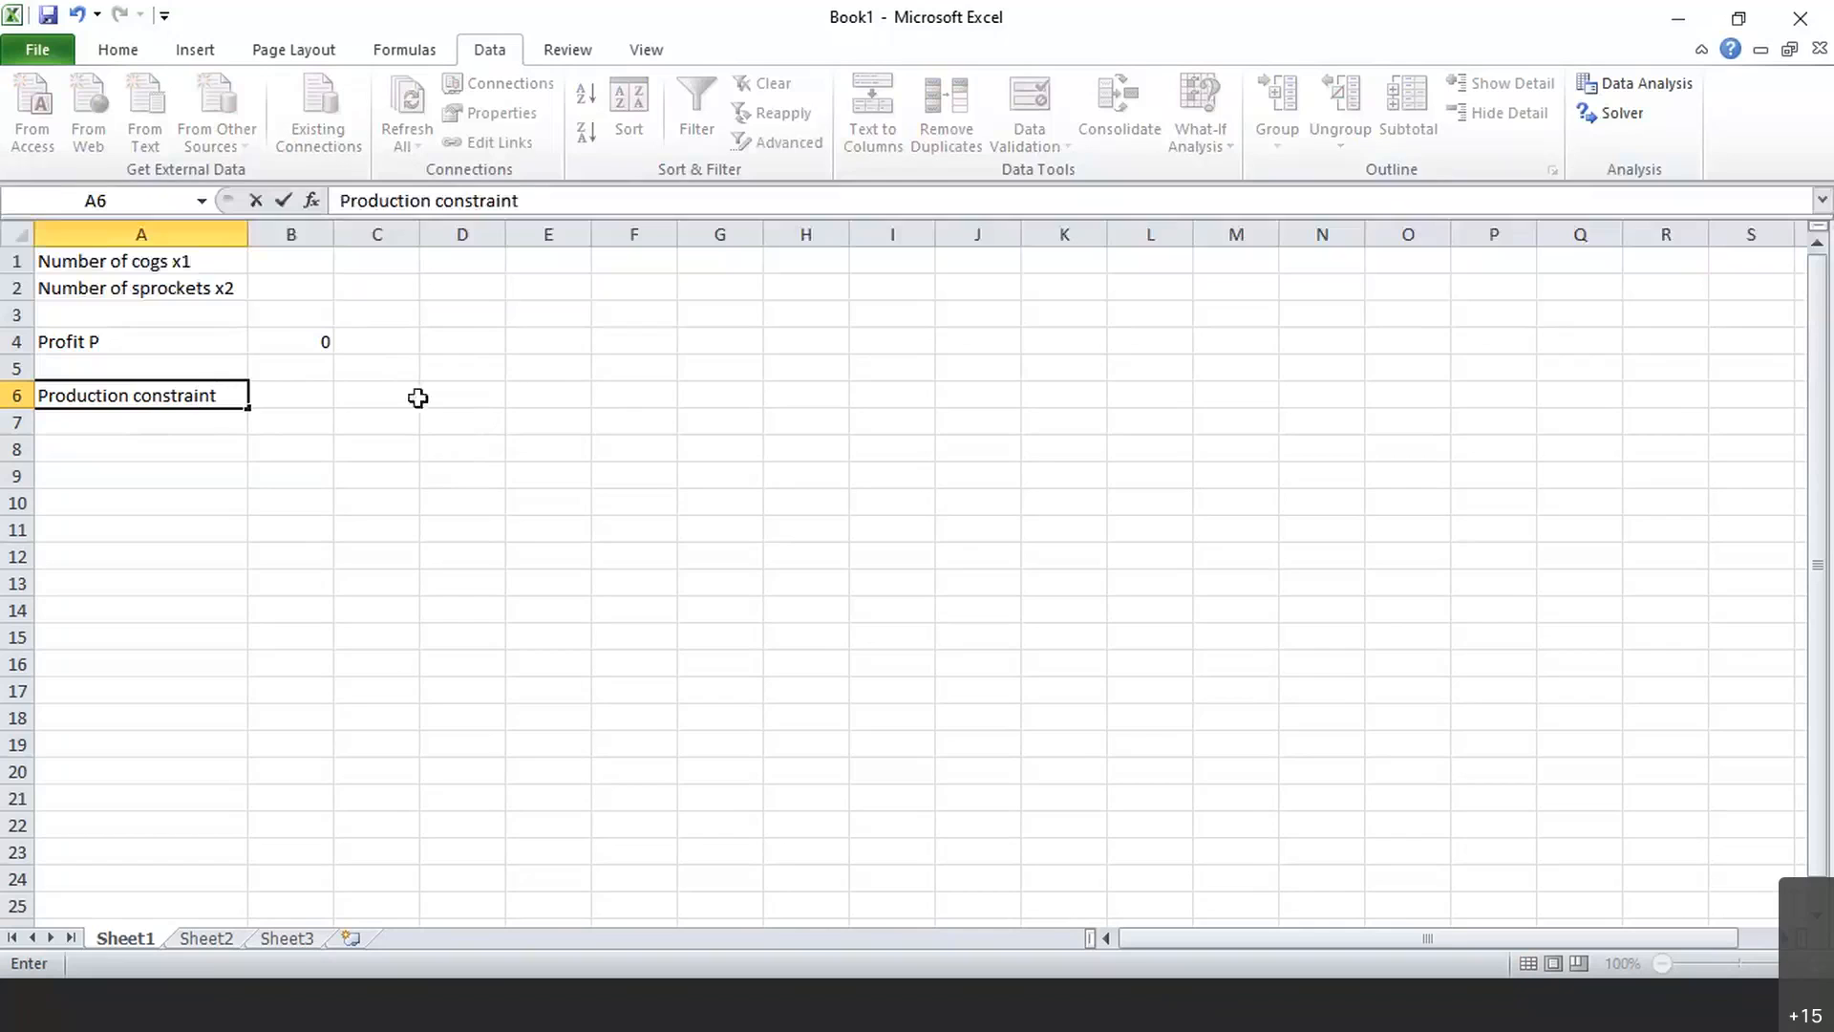
Enter the production formula =B1+B2 in B6 and its limit of 1000 in C6
left_click(292, 395)
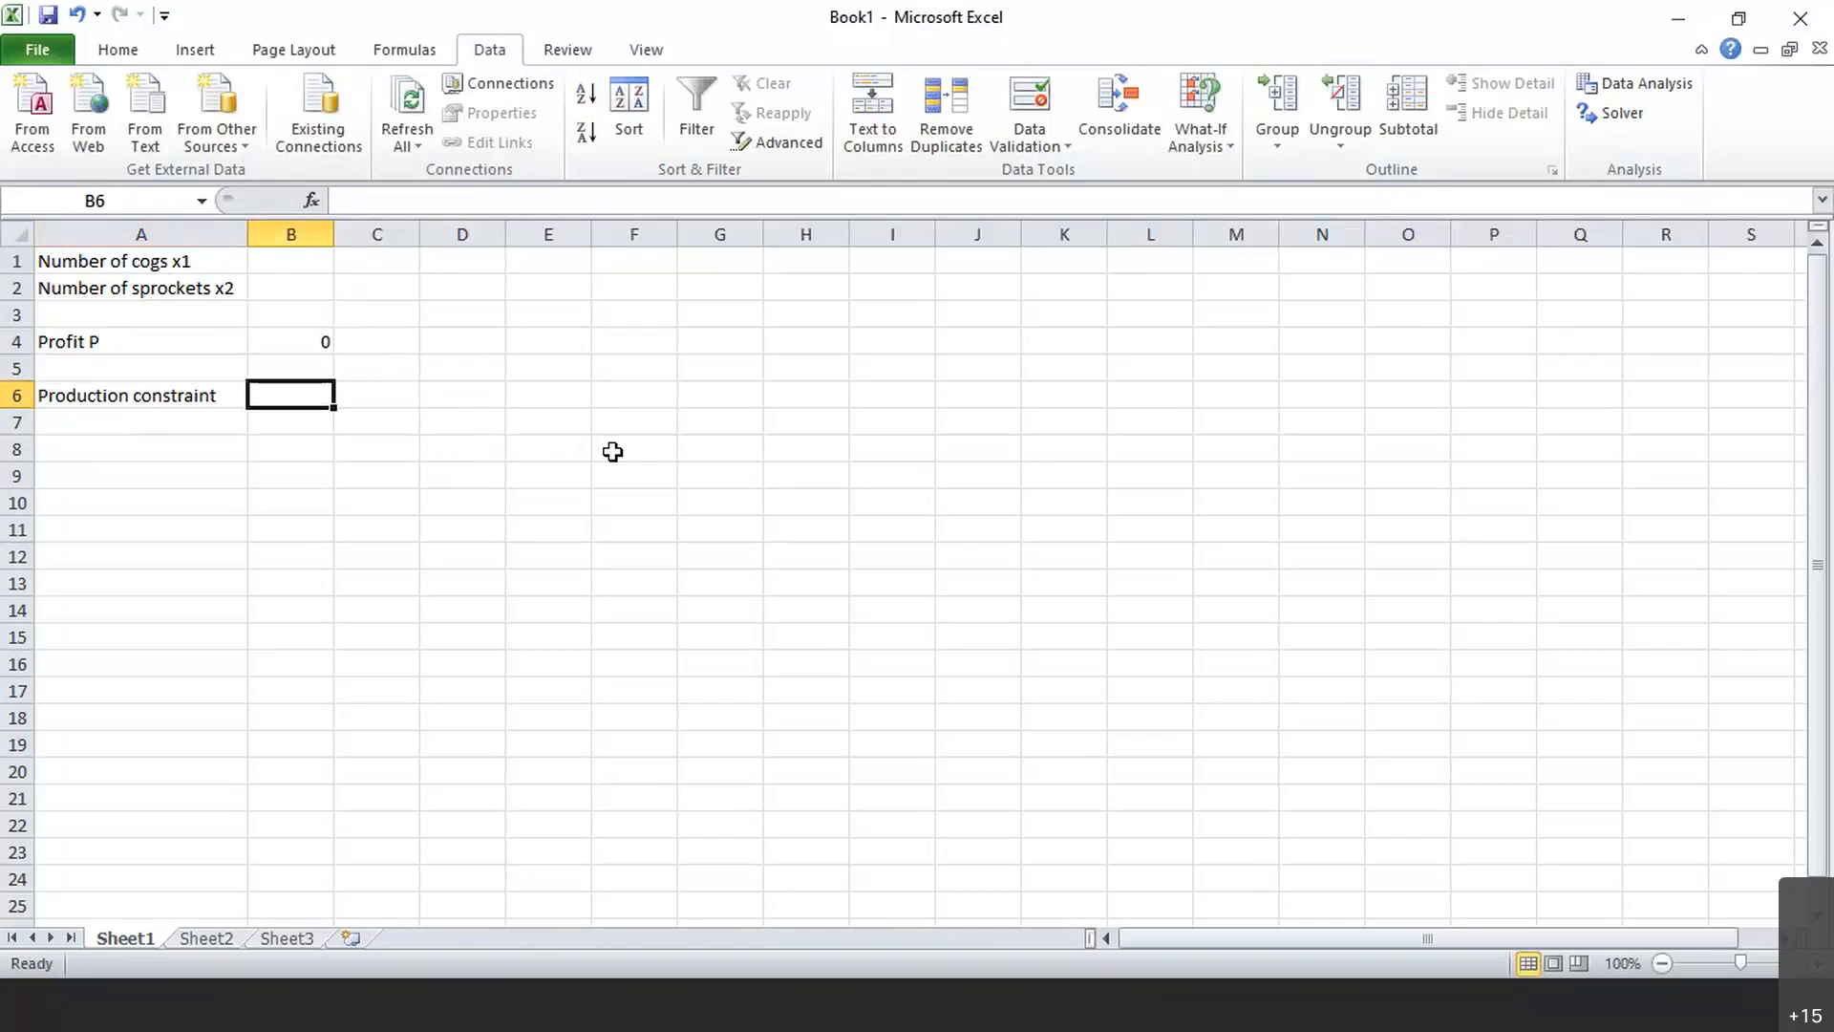
type("=")
left_click(317, 265)
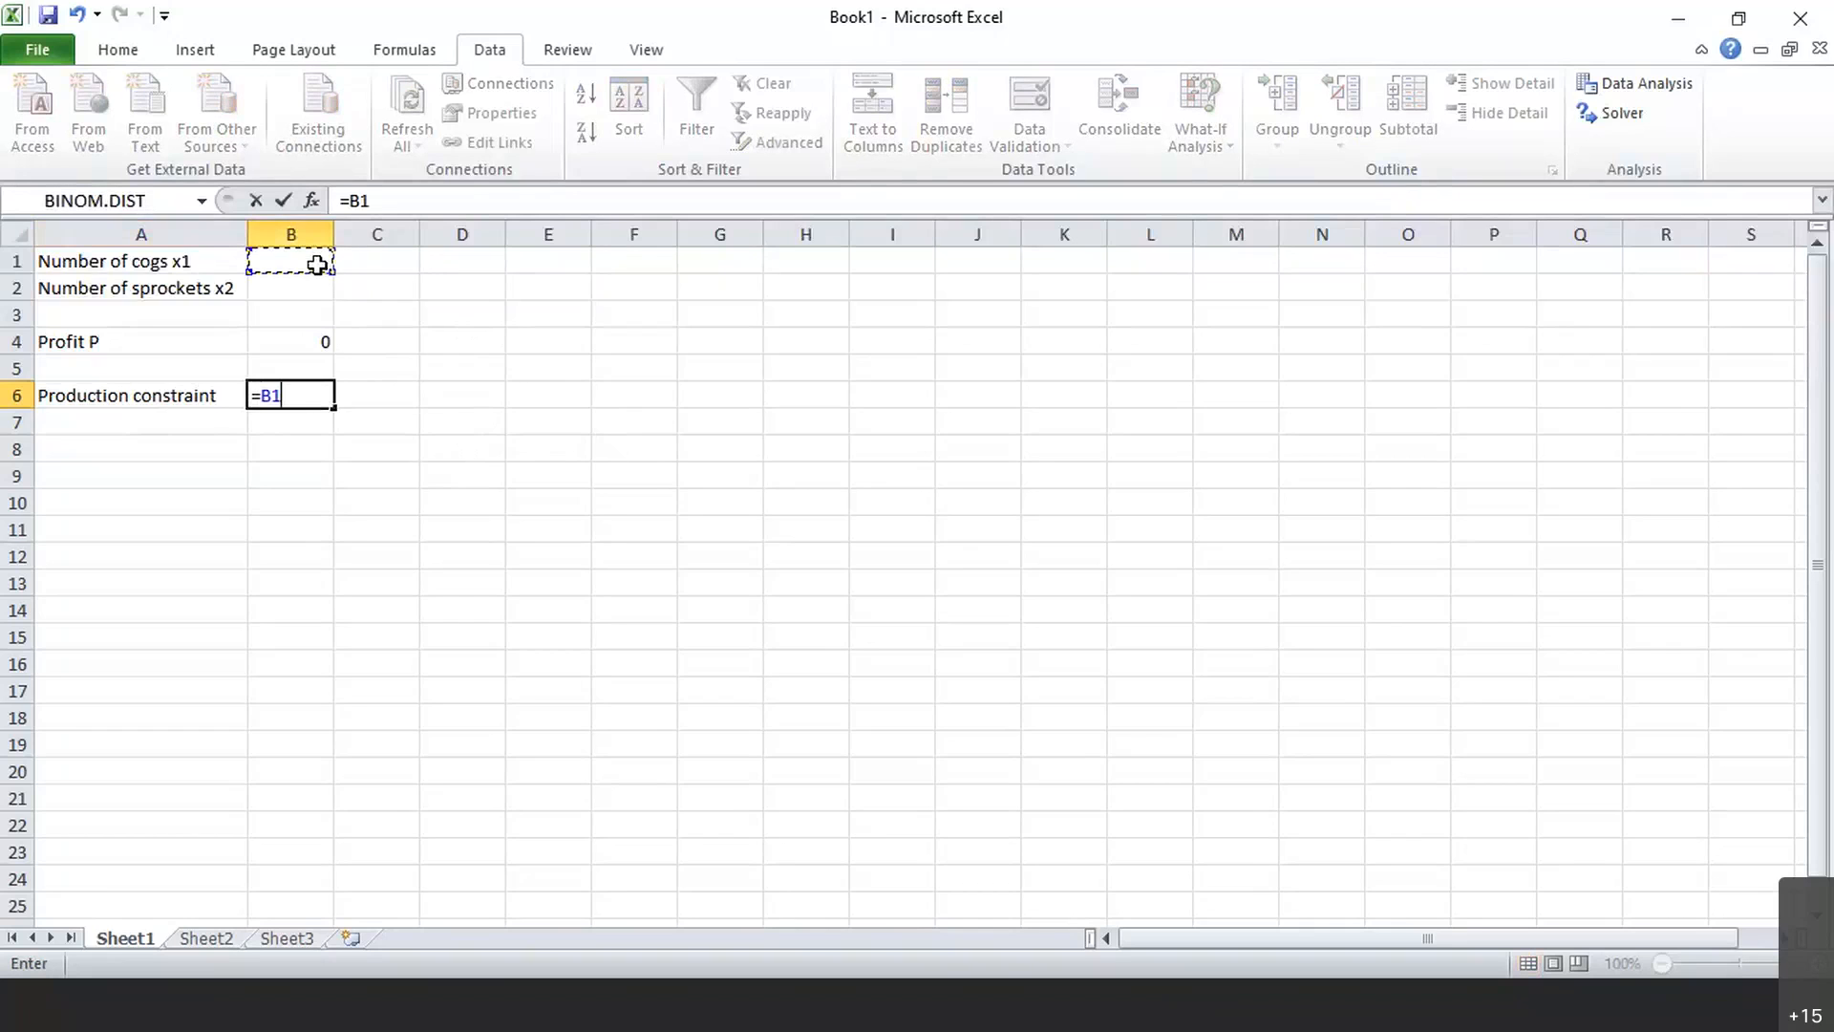
type("+")
left_click(295, 291)
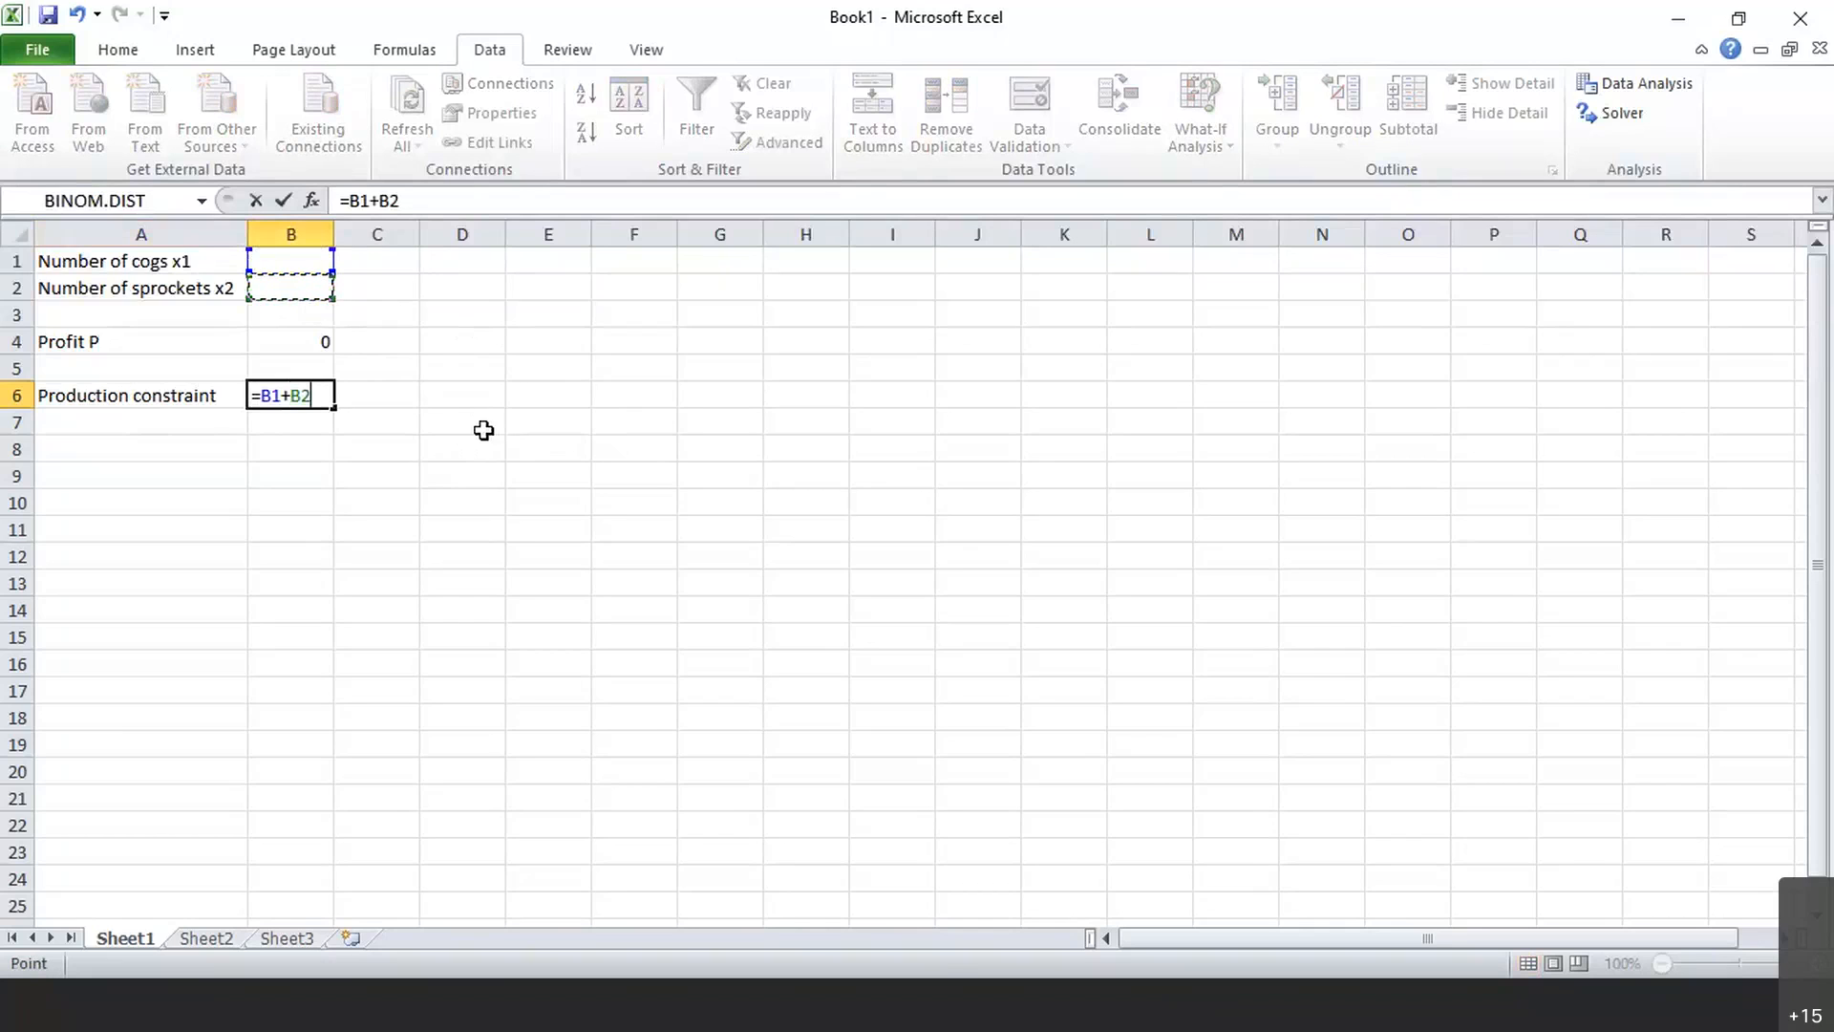
key("Tab")
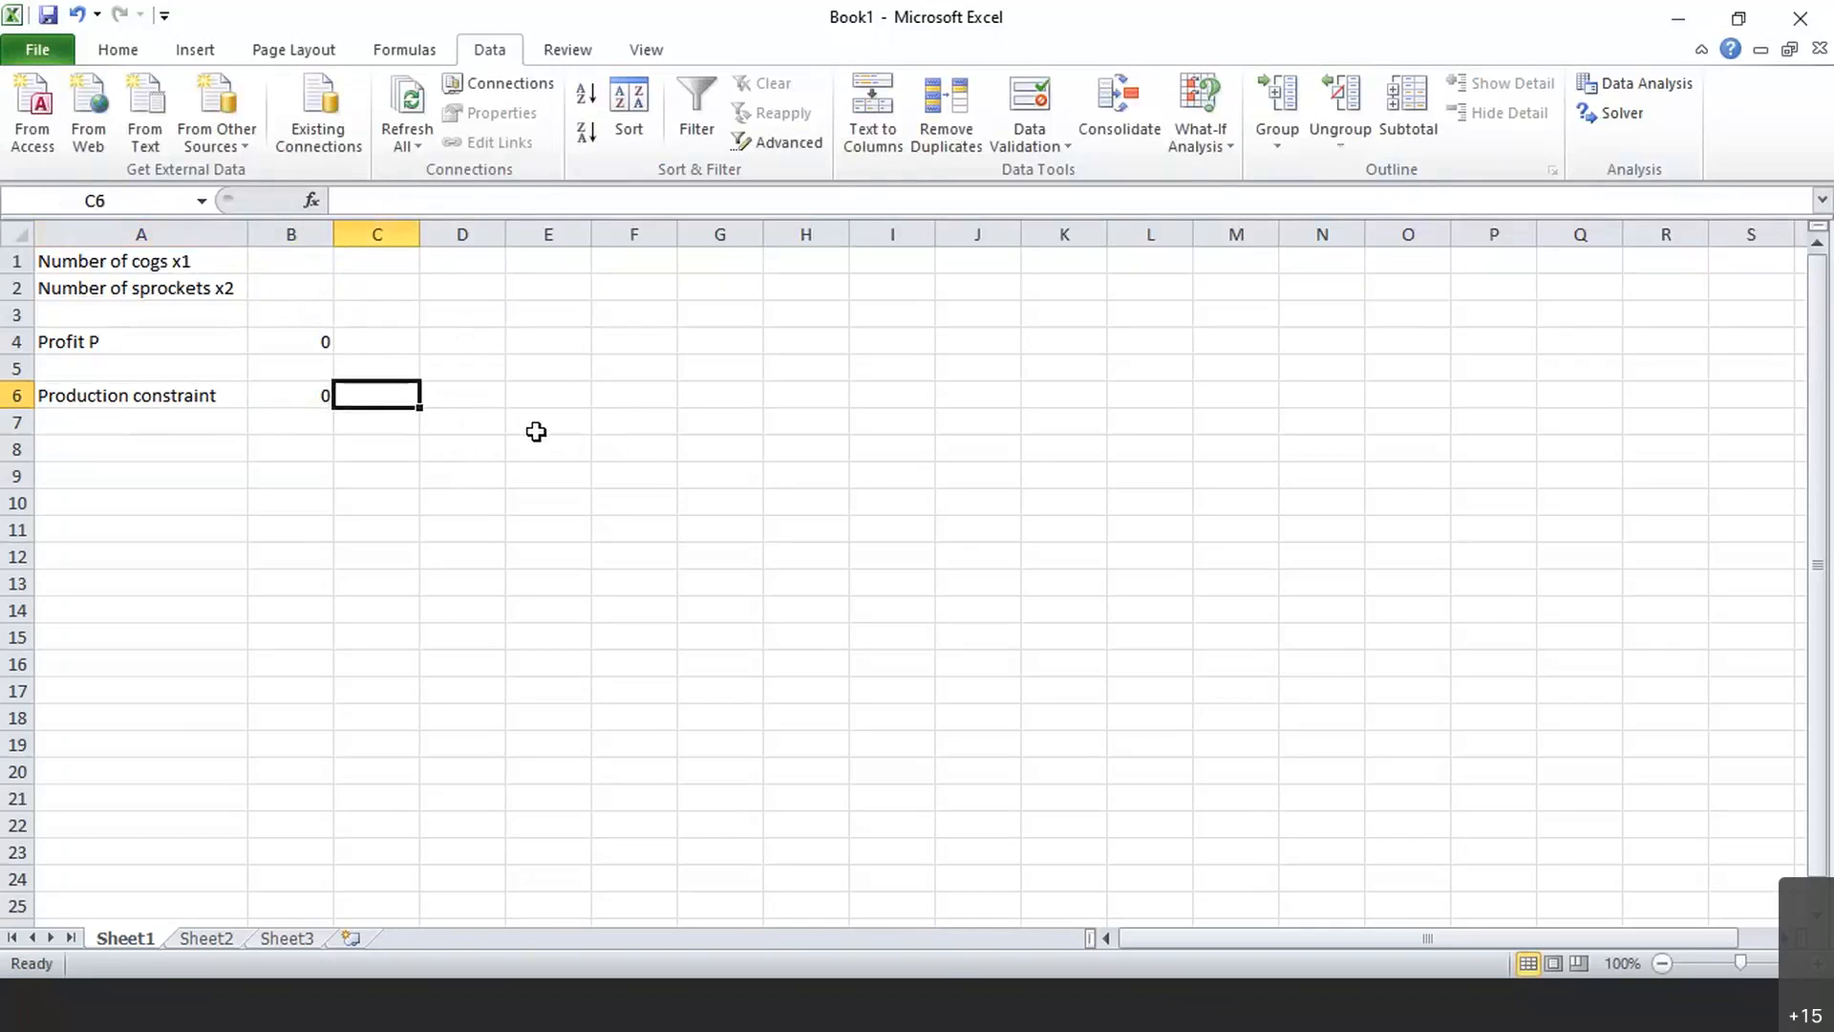
type("1000")
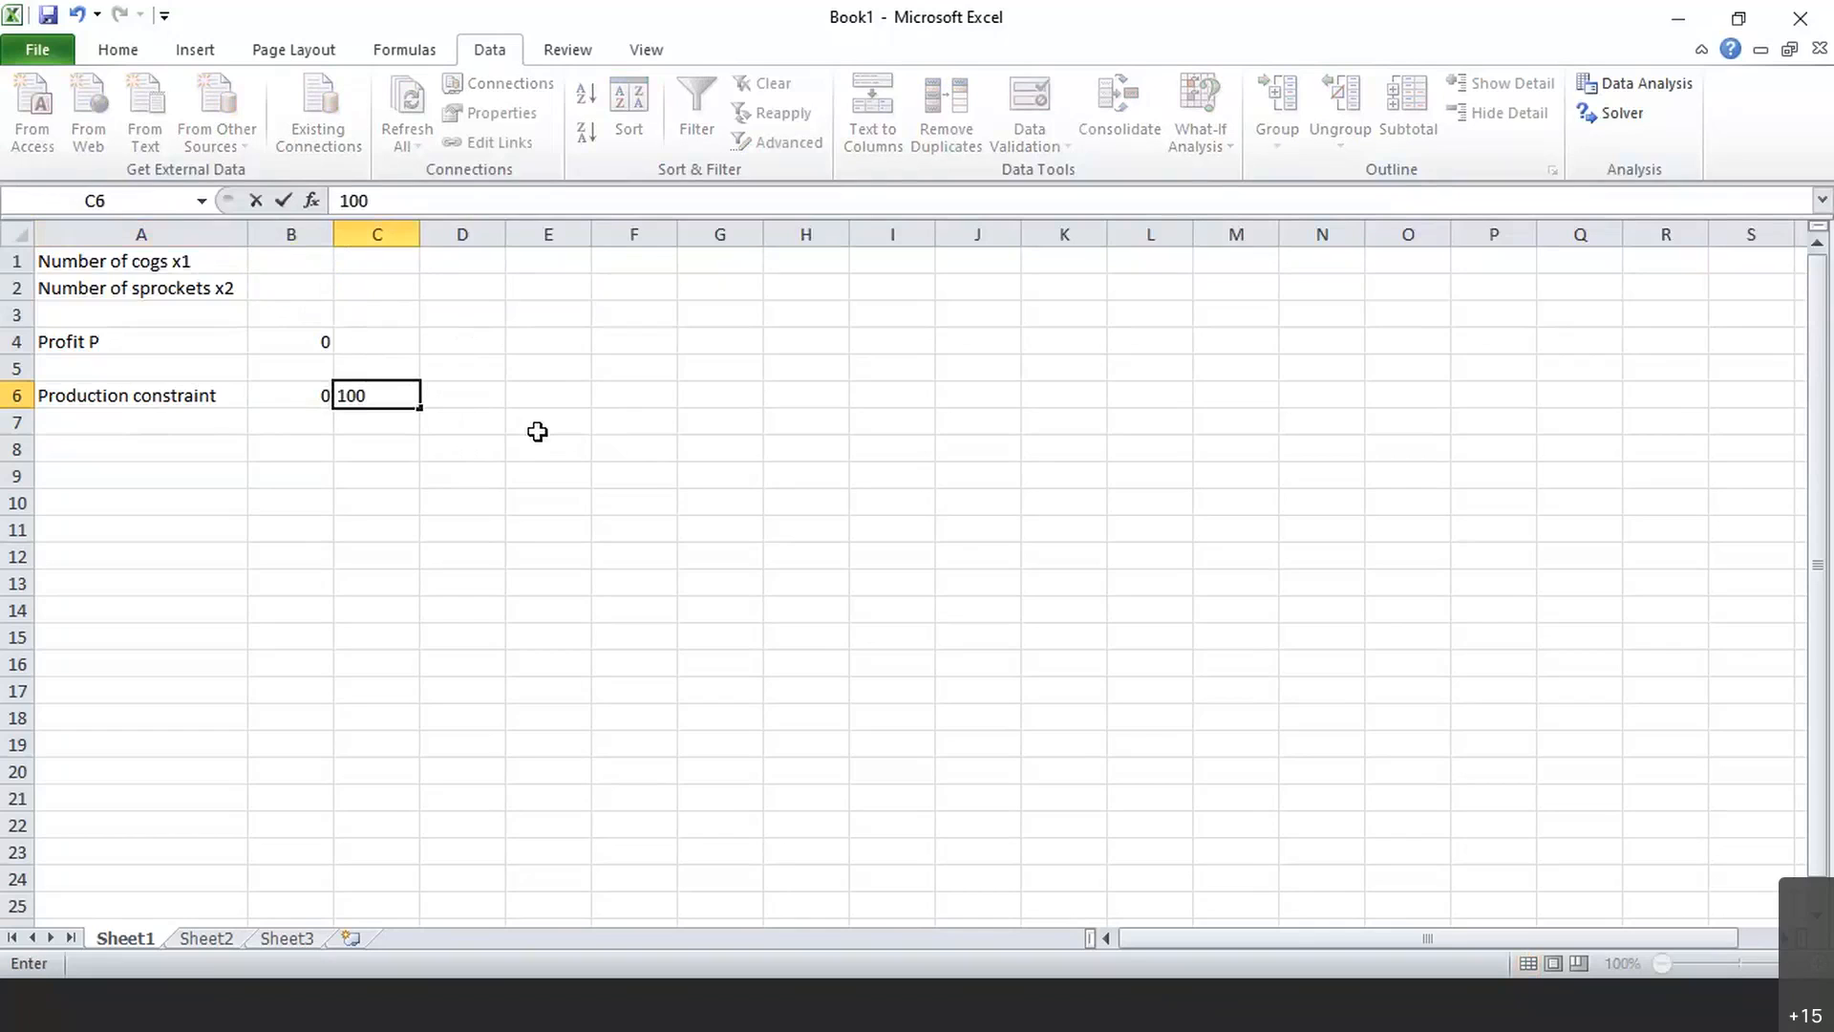
key("Tab")
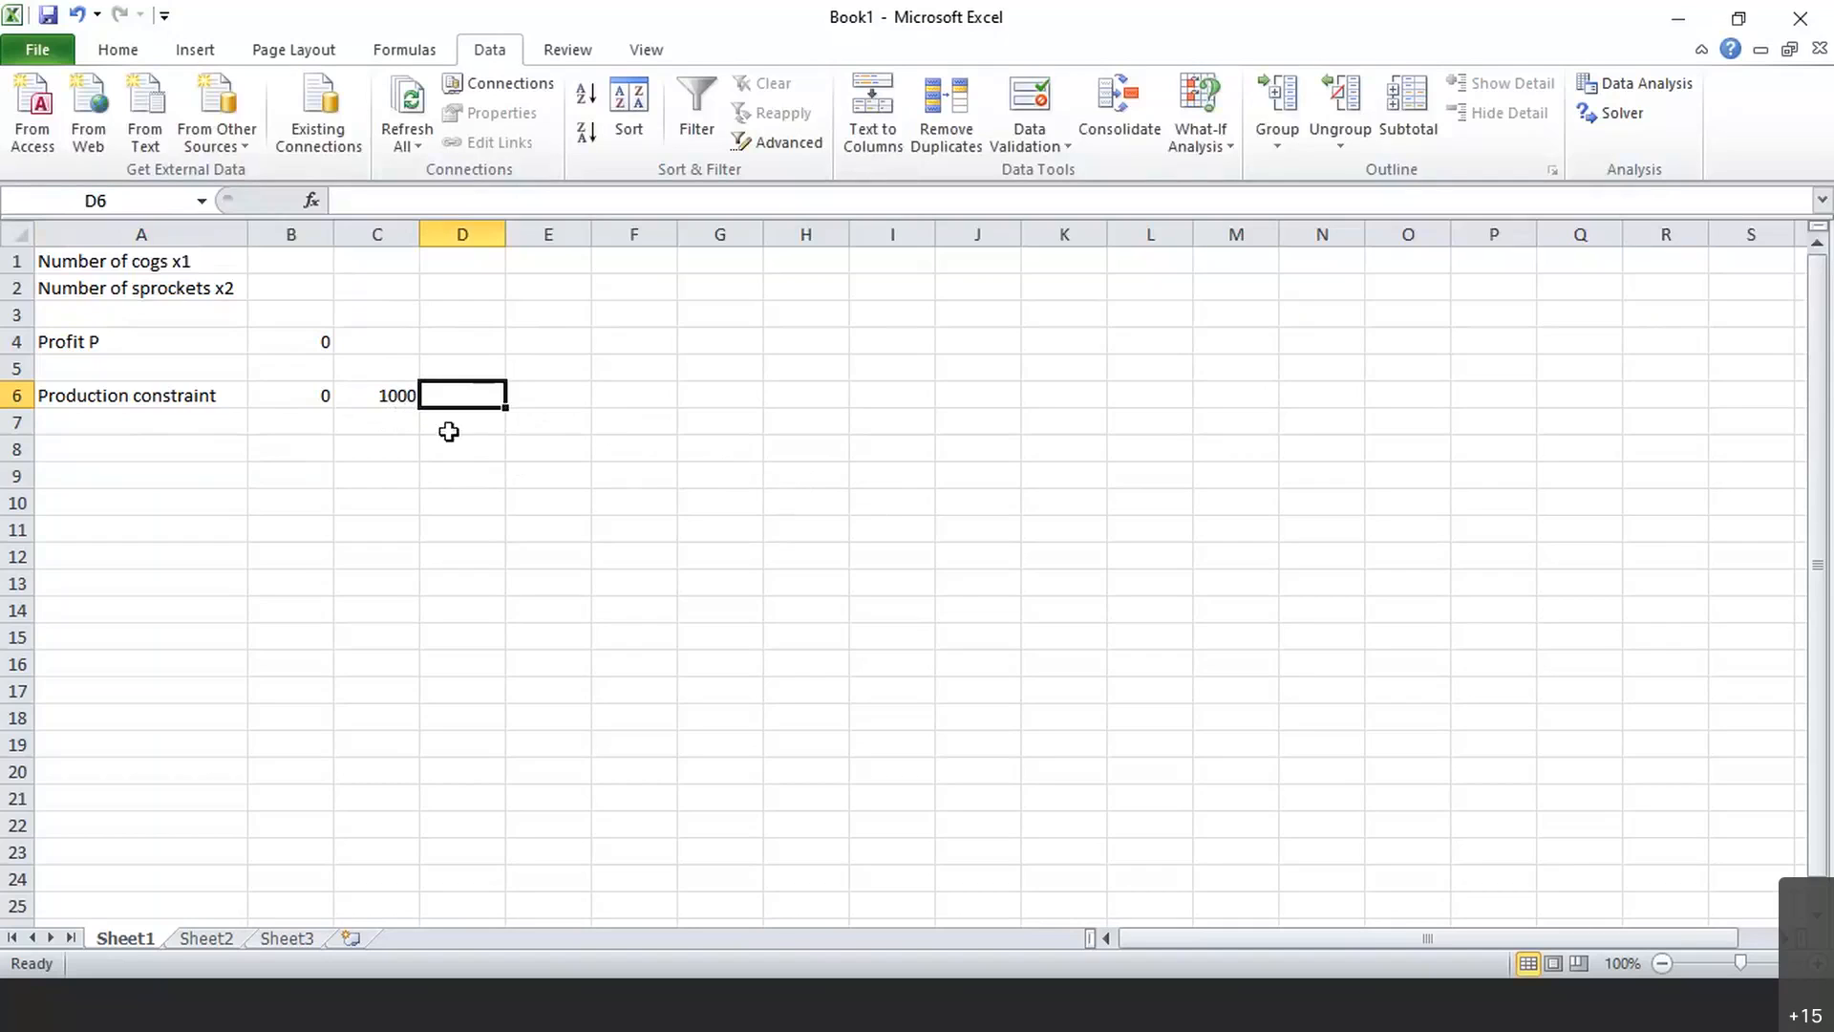
Label cell A7 "Labor constraint" beneath the production constraint row
left_click(137, 417)
type("Lab")
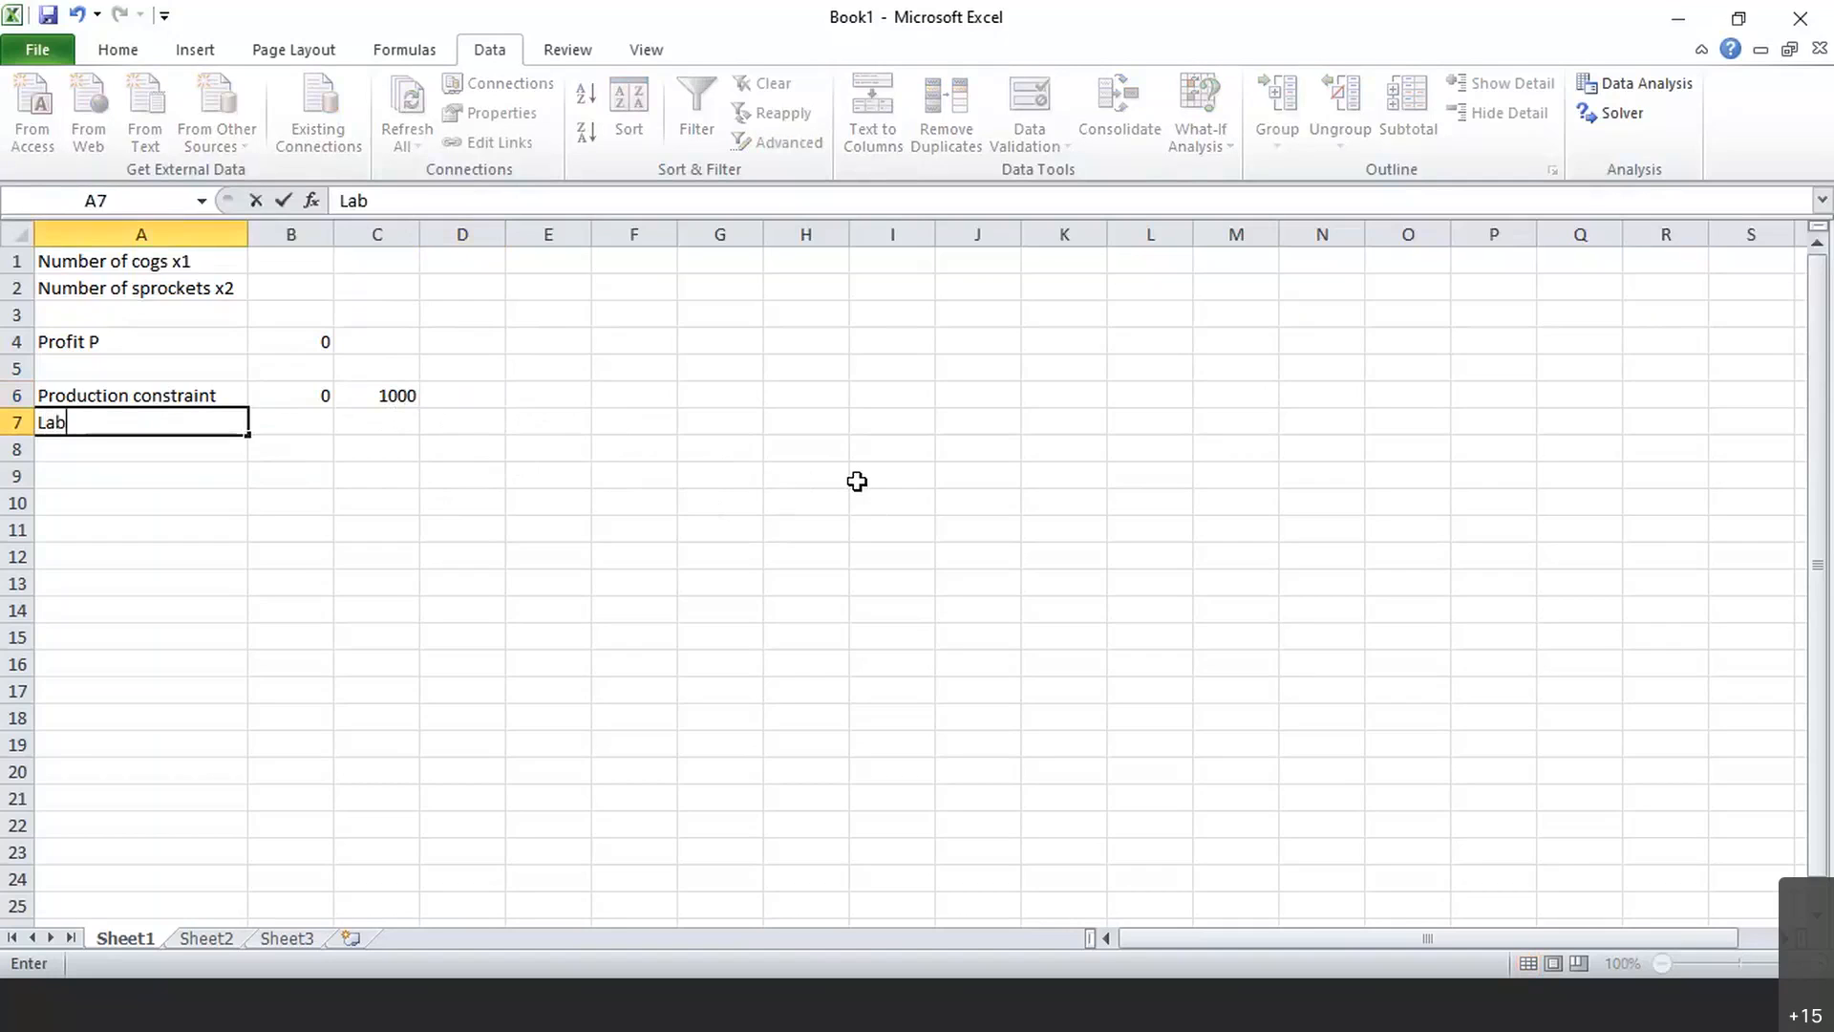
type("or constraint")
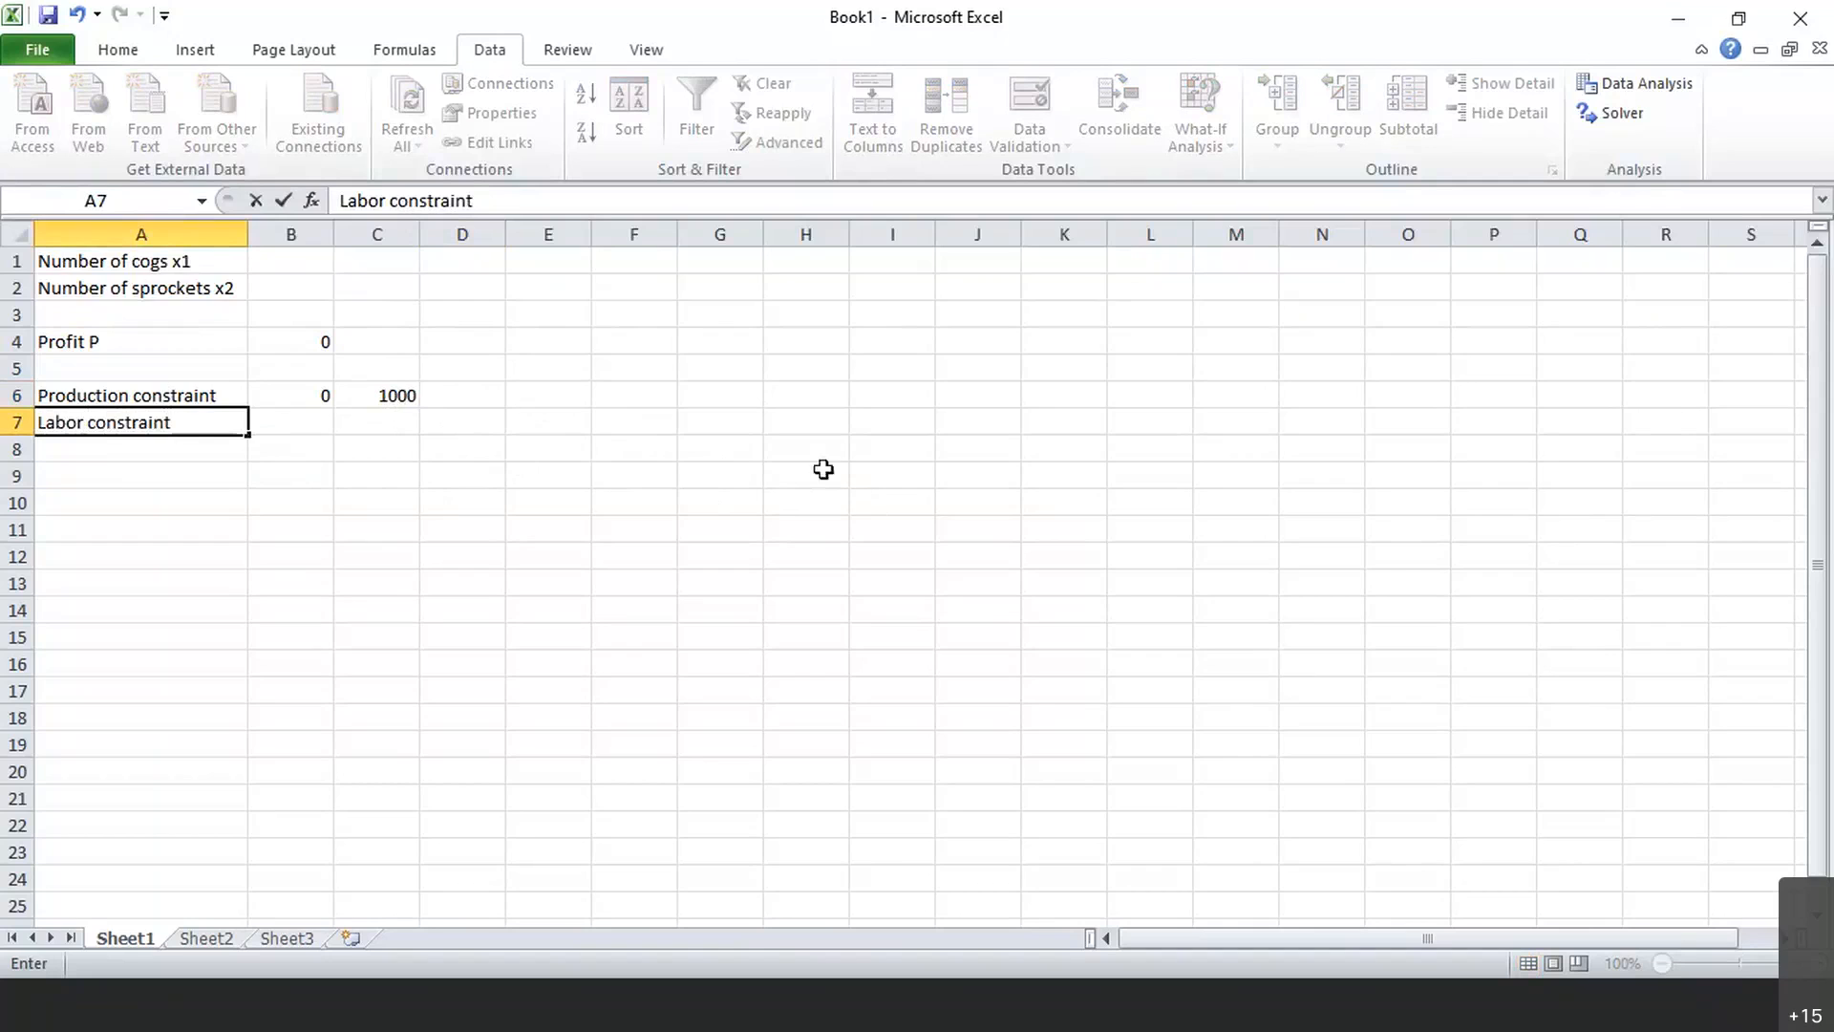
Enter the labor formula =5*B1+3*B2 in B7 and its limit of 8000 in C7
left_click(319, 432)
left_click(361, 199)
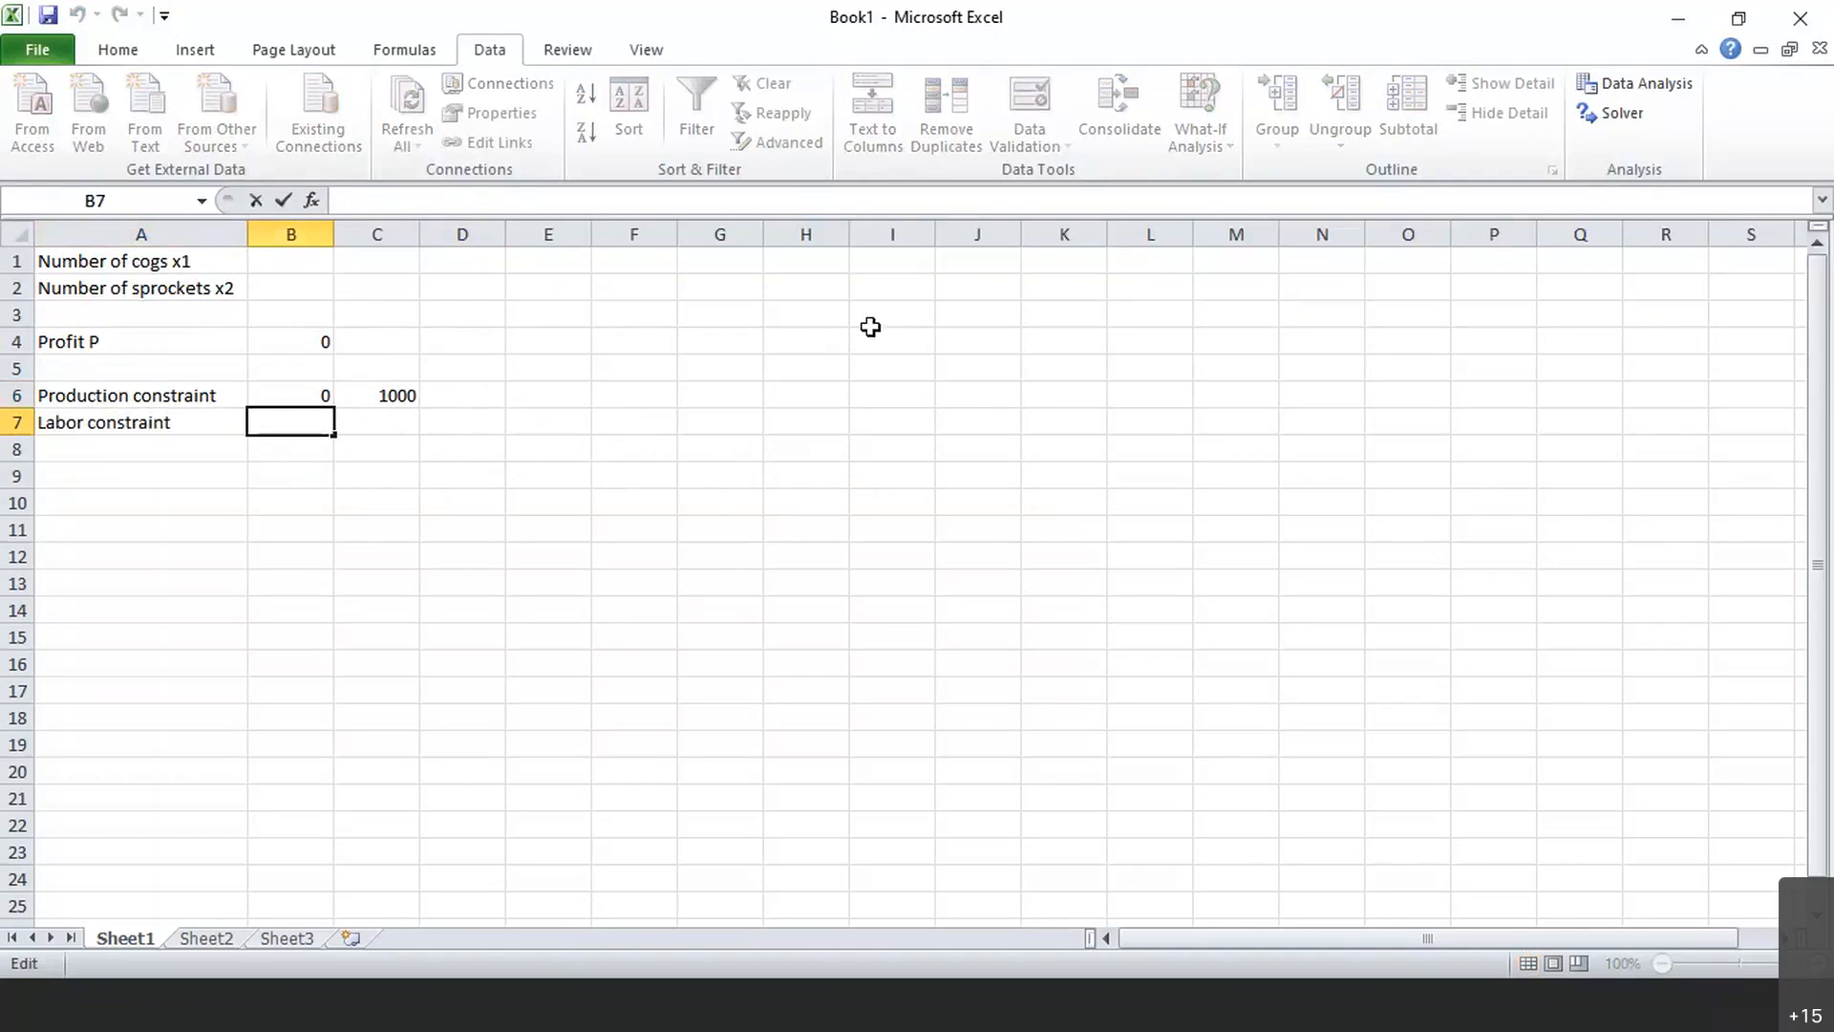
type("=5*")
left_click(286, 265)
type("+")
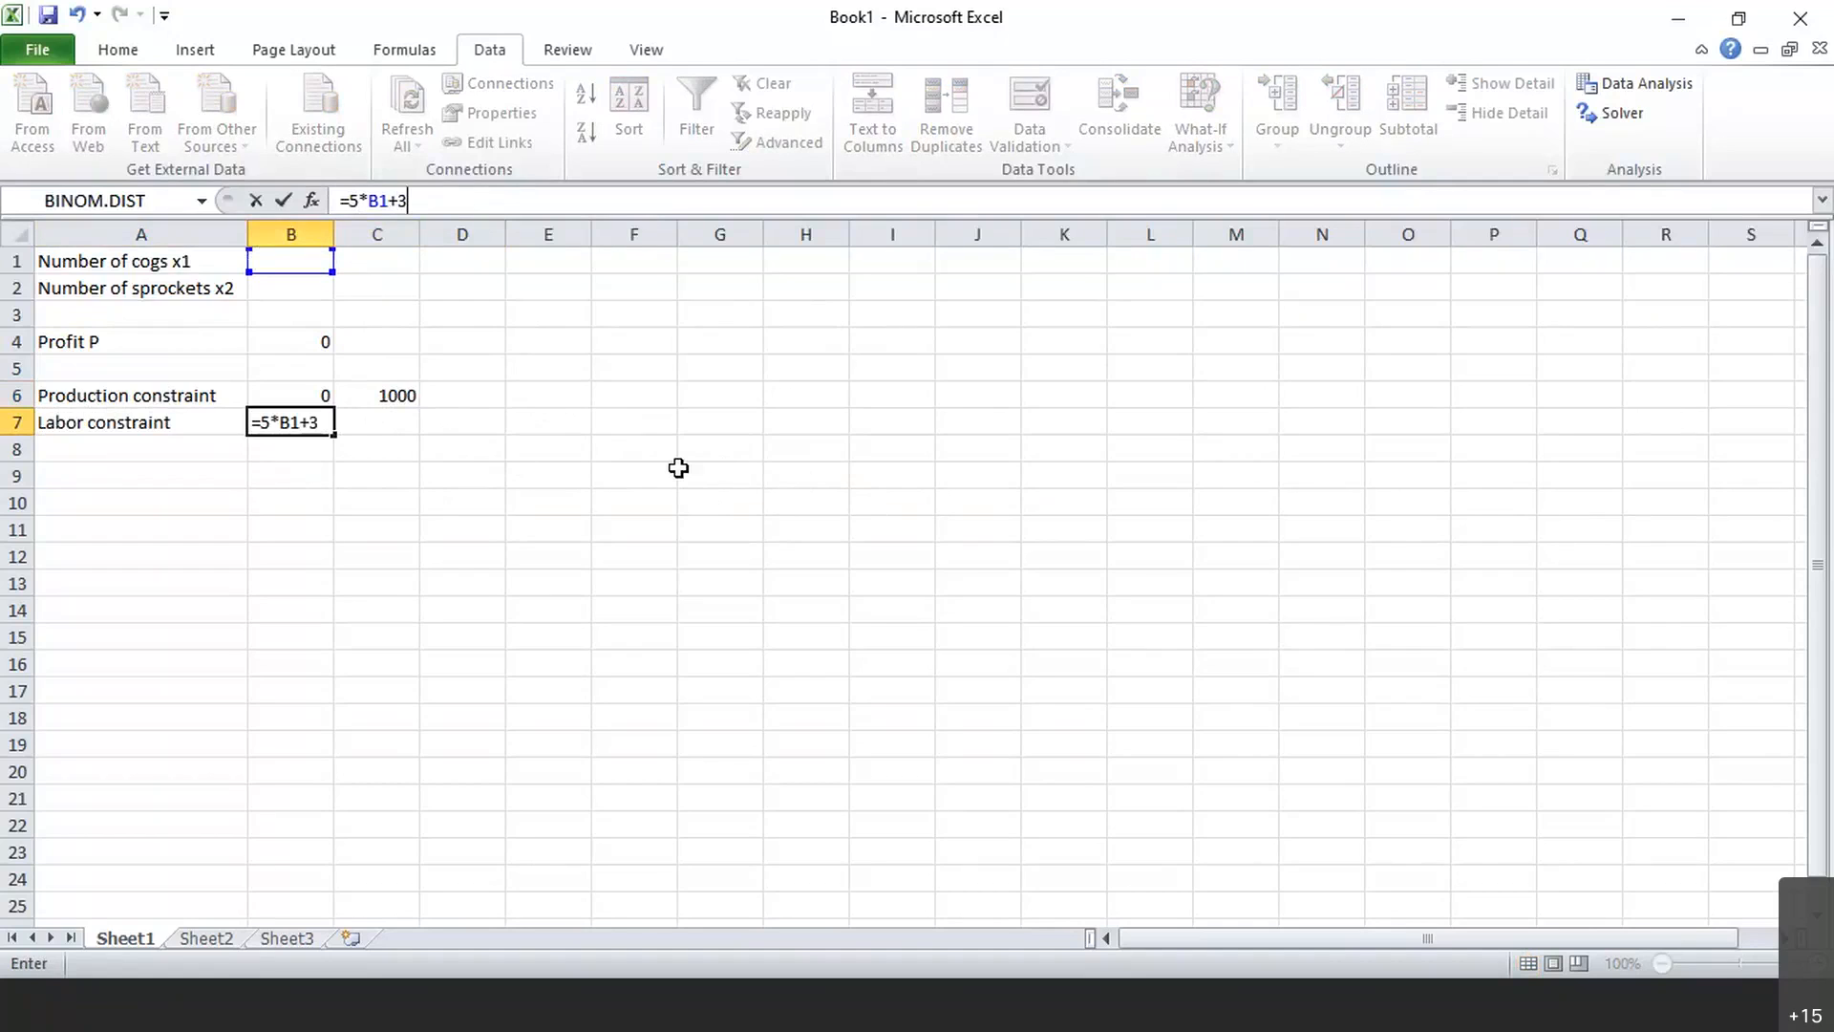
type("3*")
left_click(307, 291)
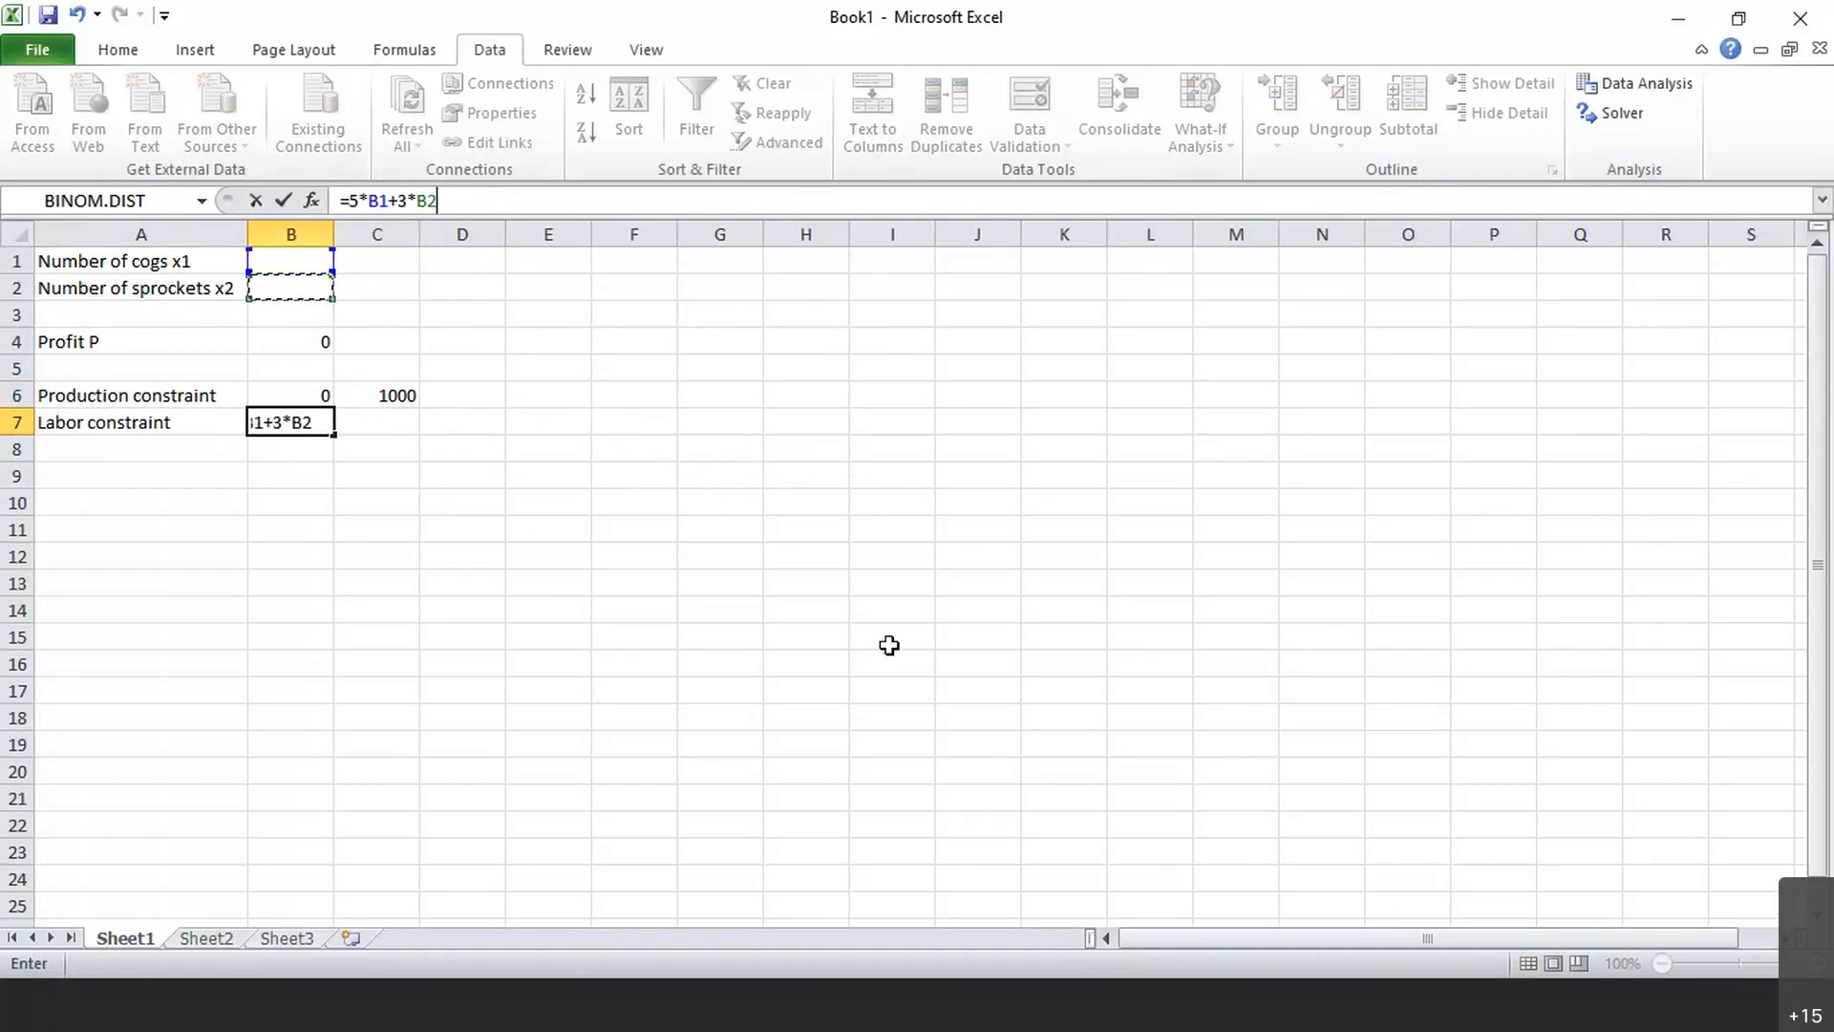
key("Tab")
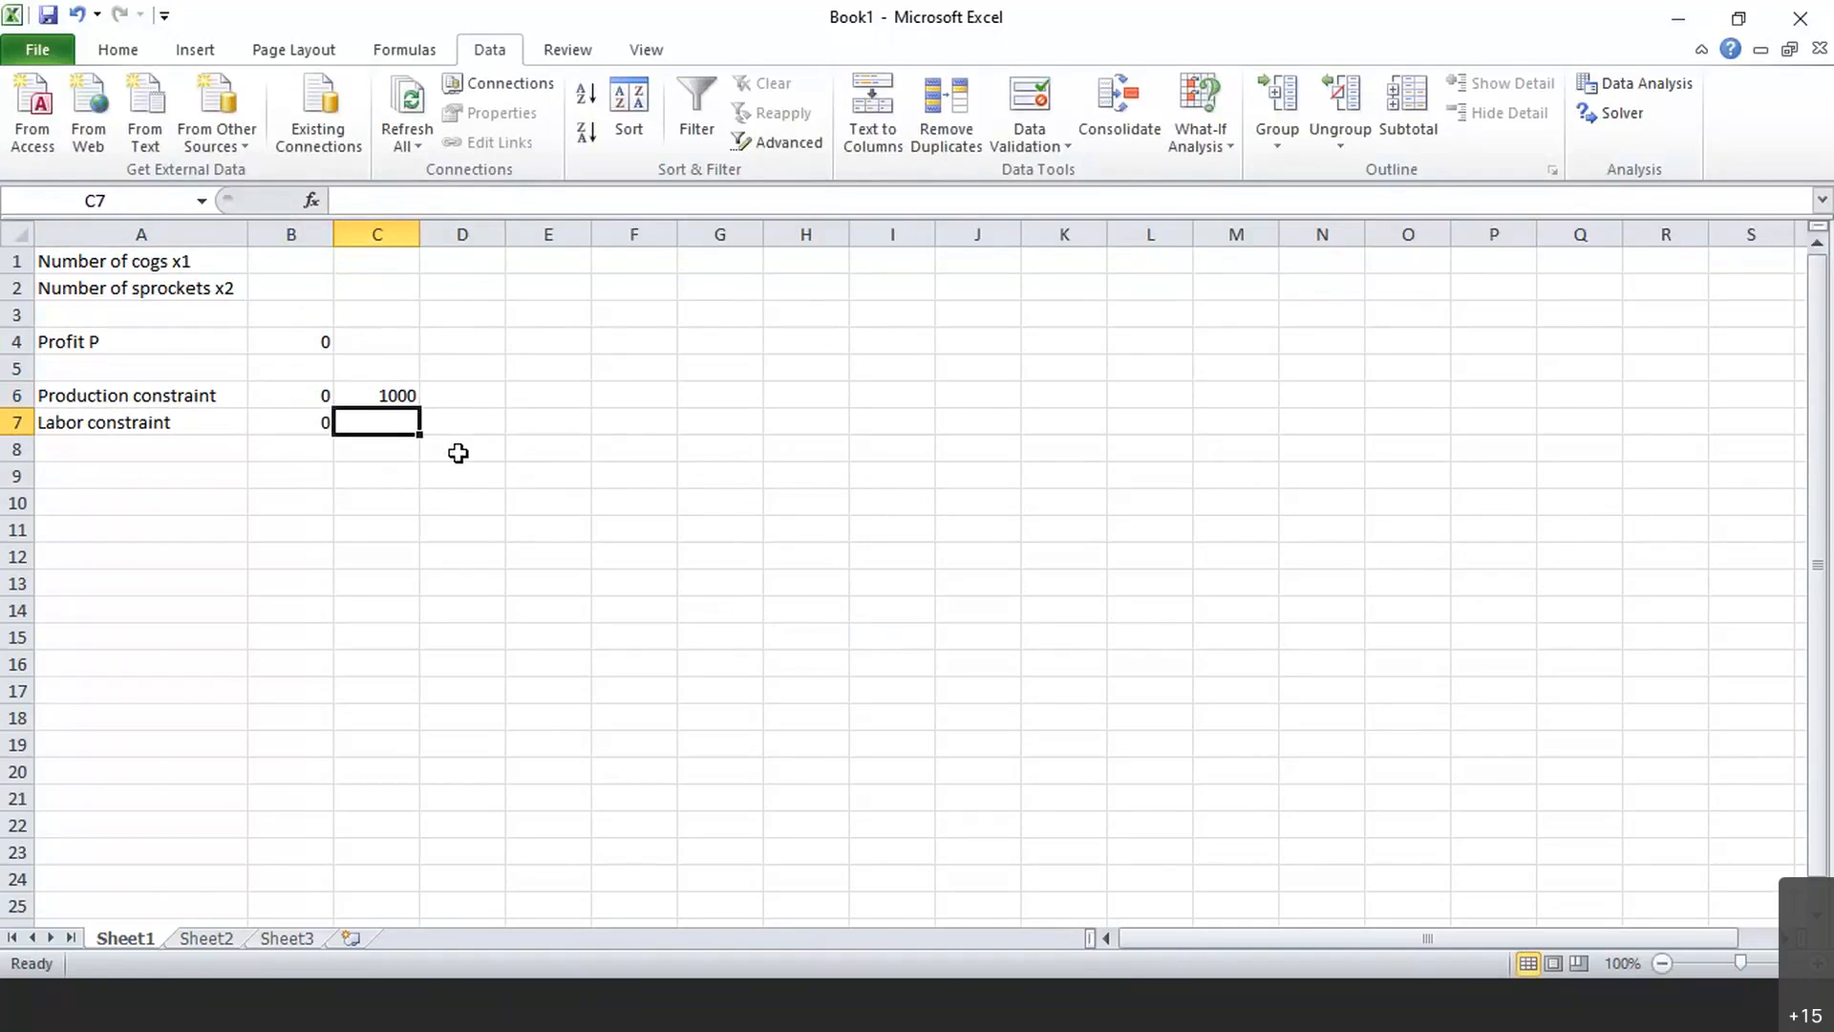
type("8000")
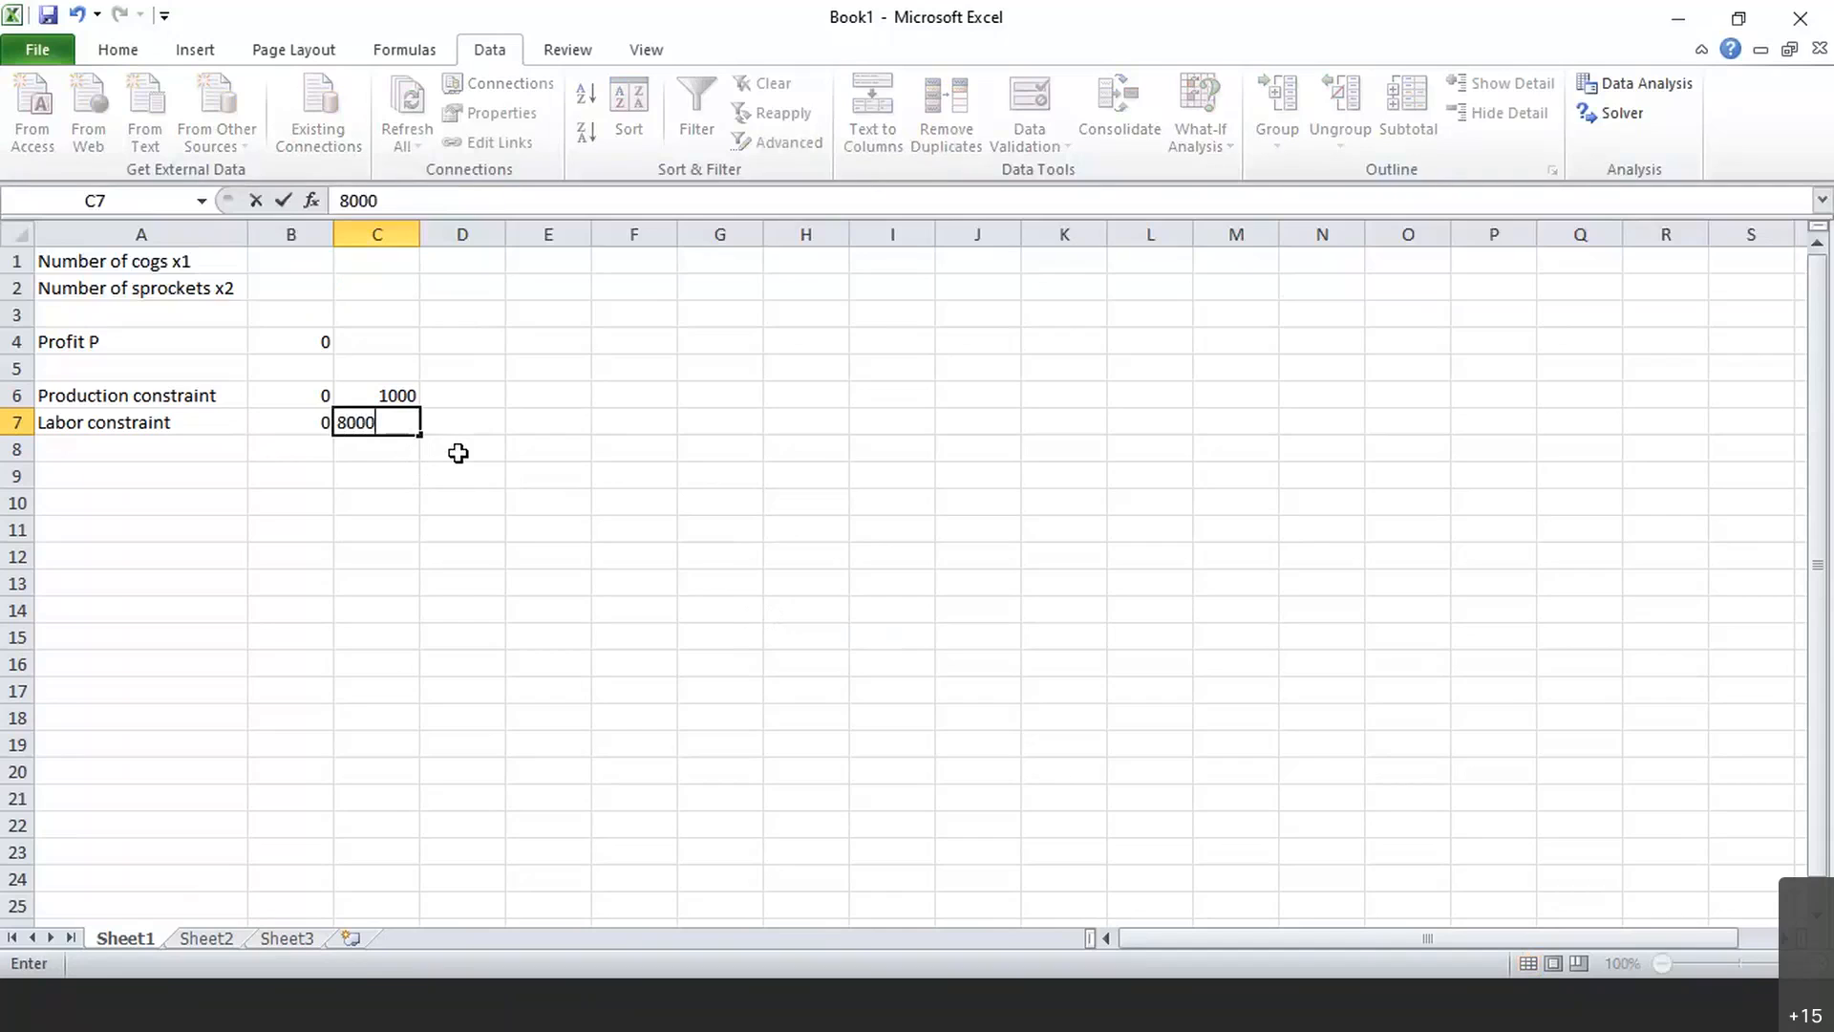
key("Tab")
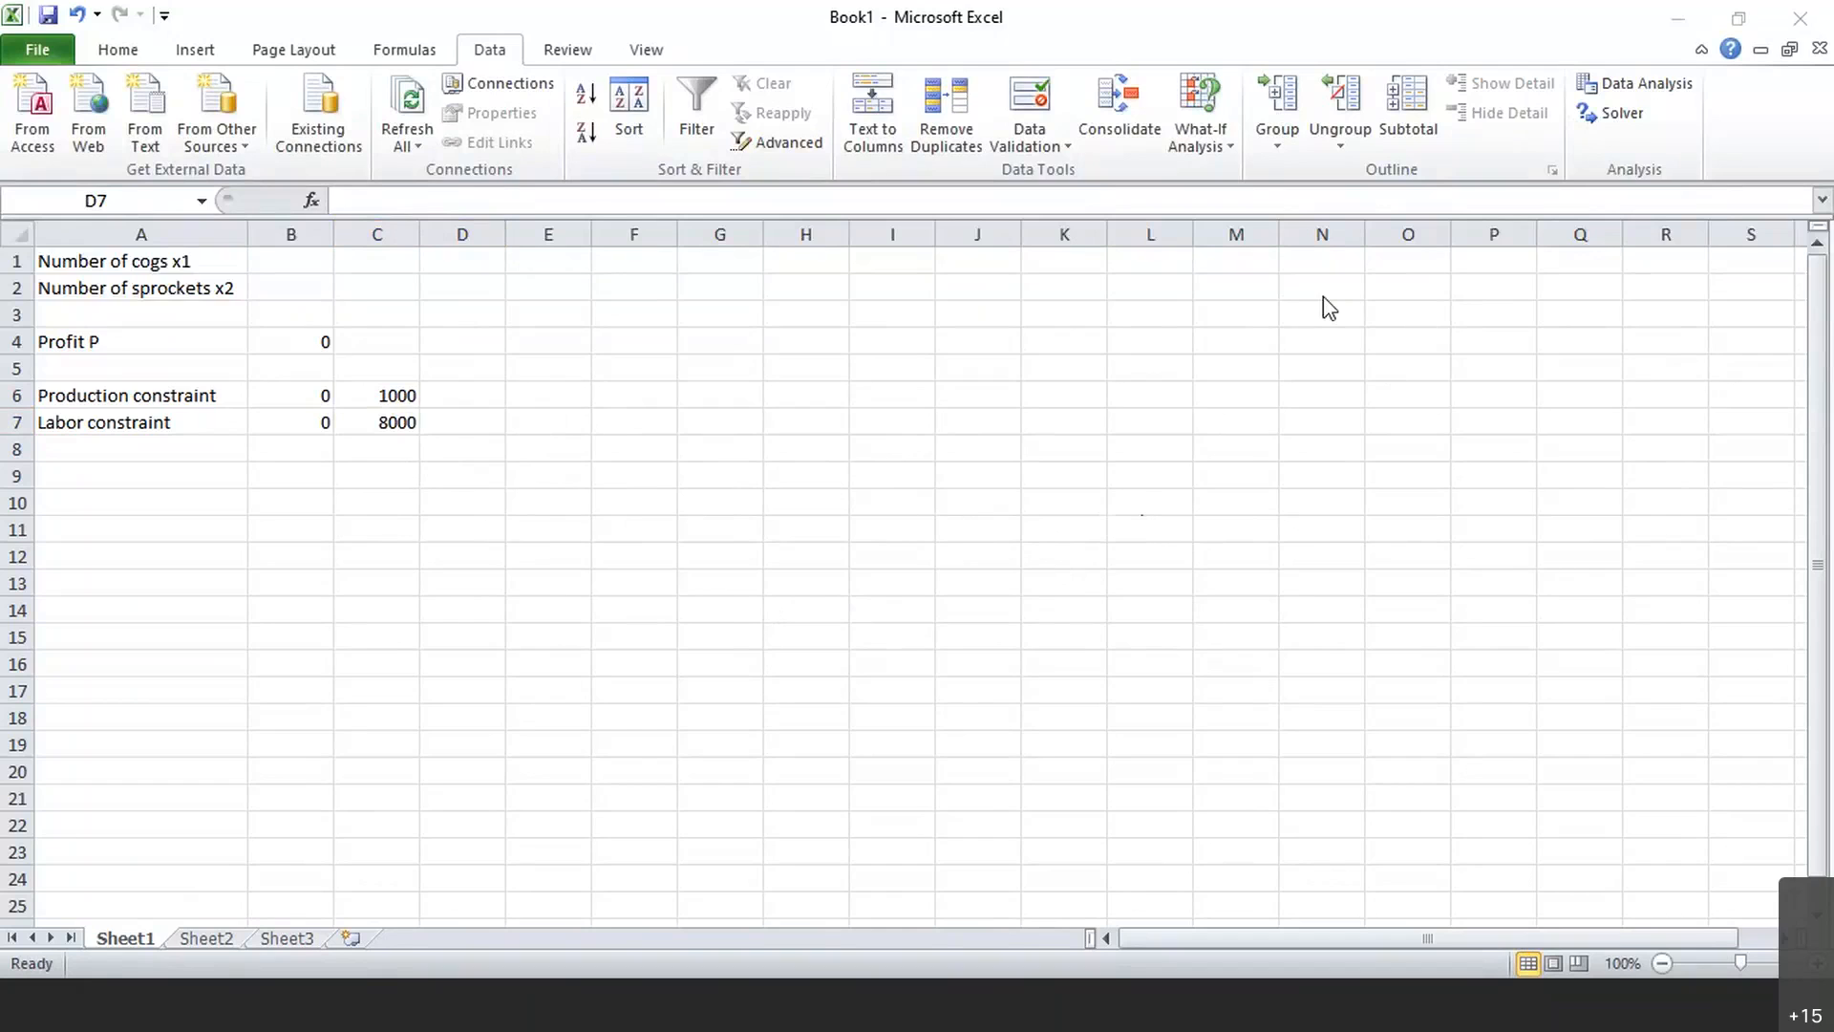
Open Solver and set the objective to profit cell B4 with B1:B2 as the changing variable cells
left_click(1614, 114)
left_click(1615, 114)
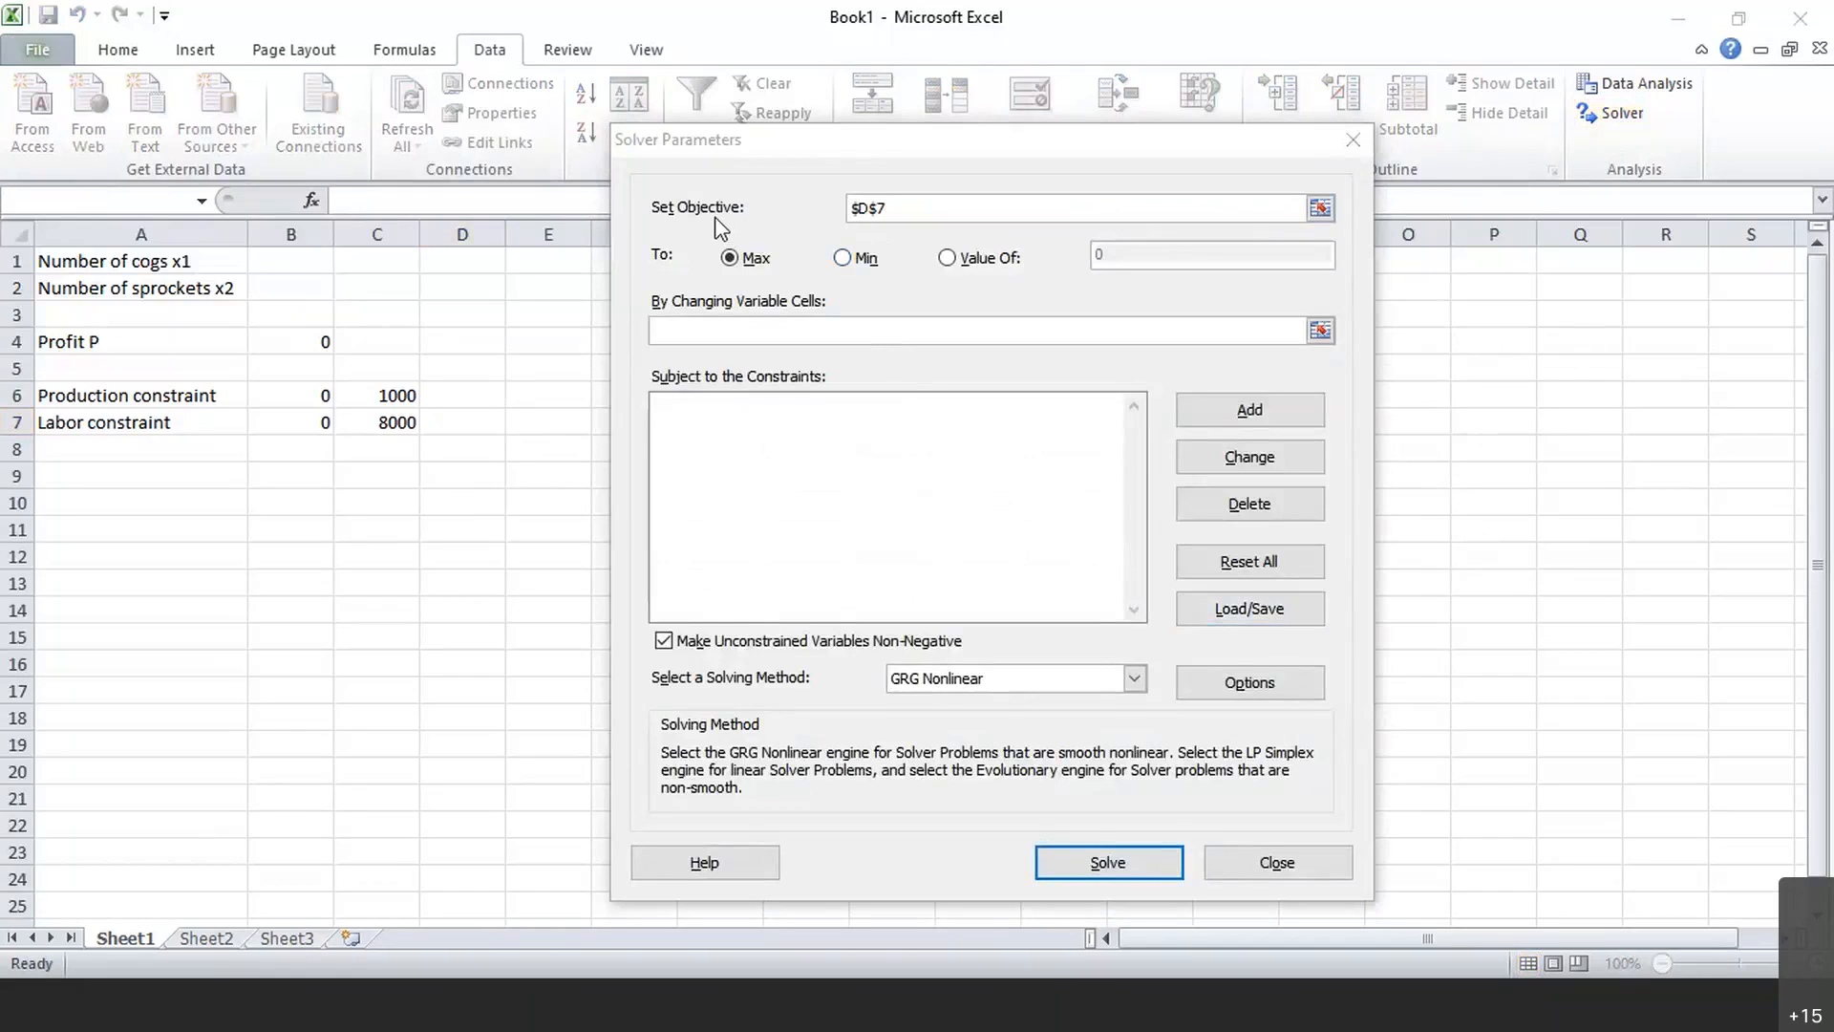
left_click(905, 205)
double_click(868, 203)
key("Delete")
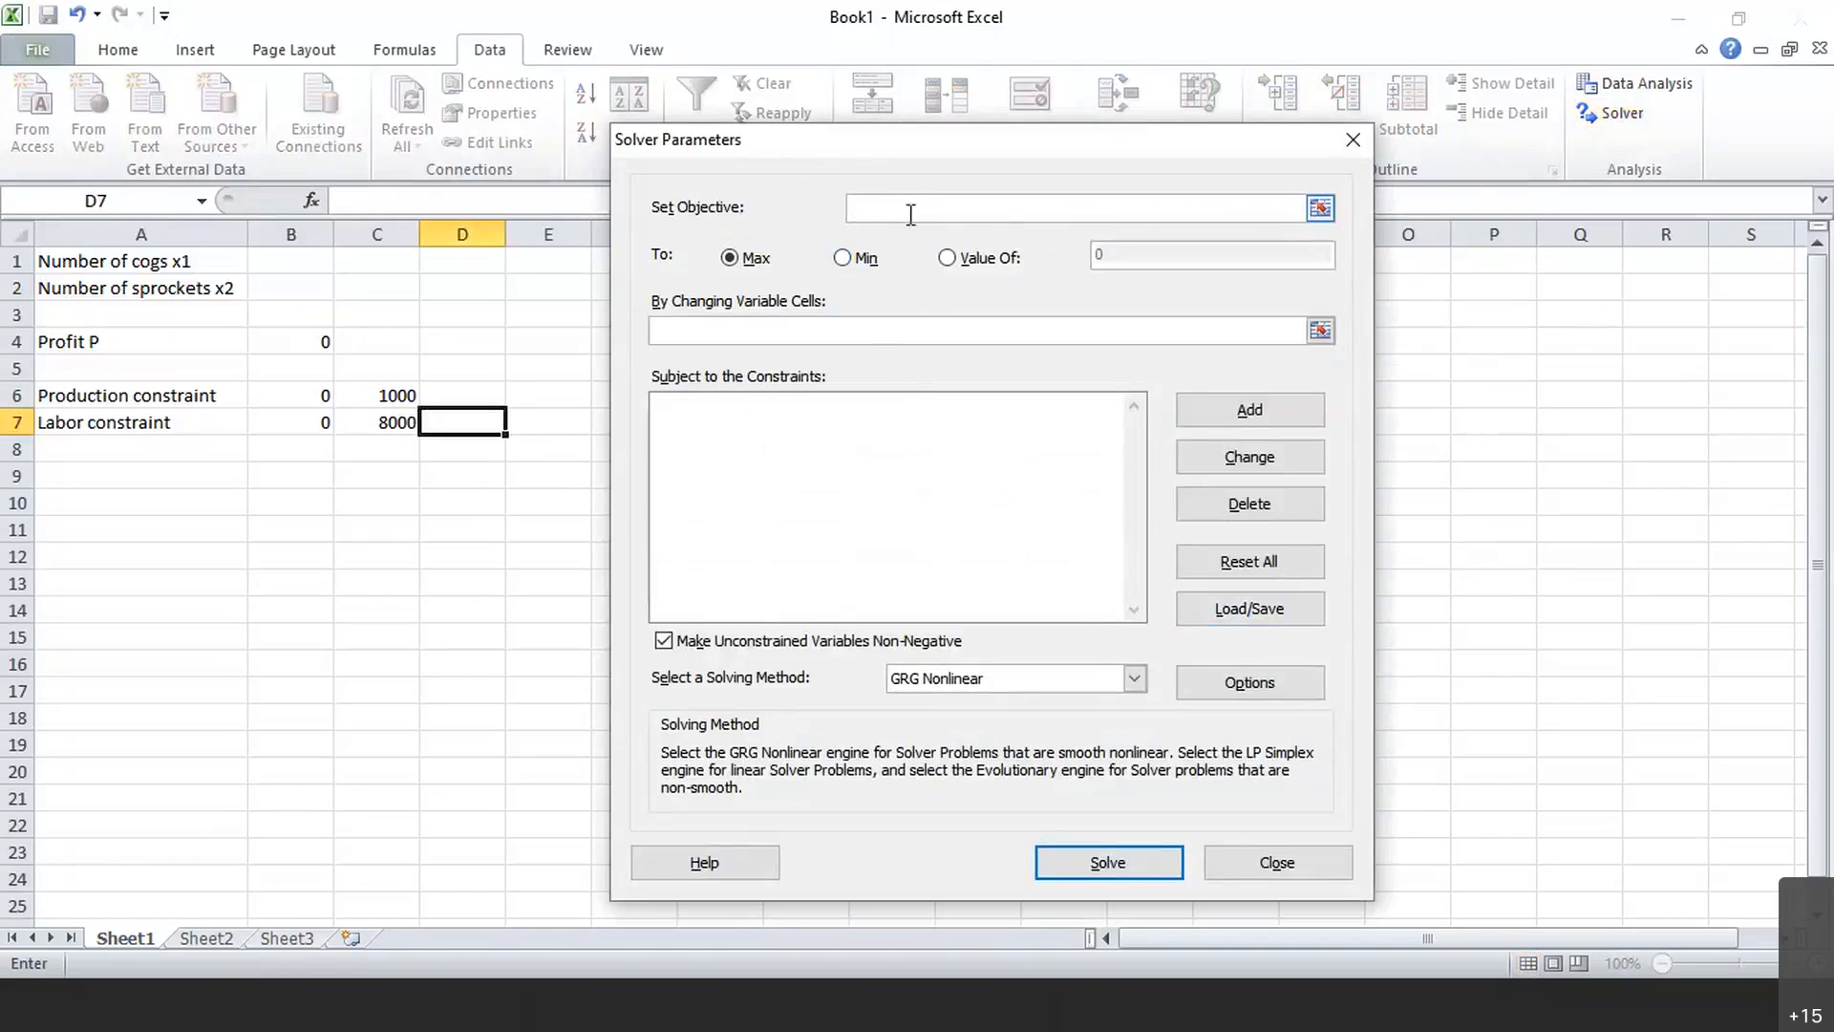
left_click(310, 344)
left_click(680, 330)
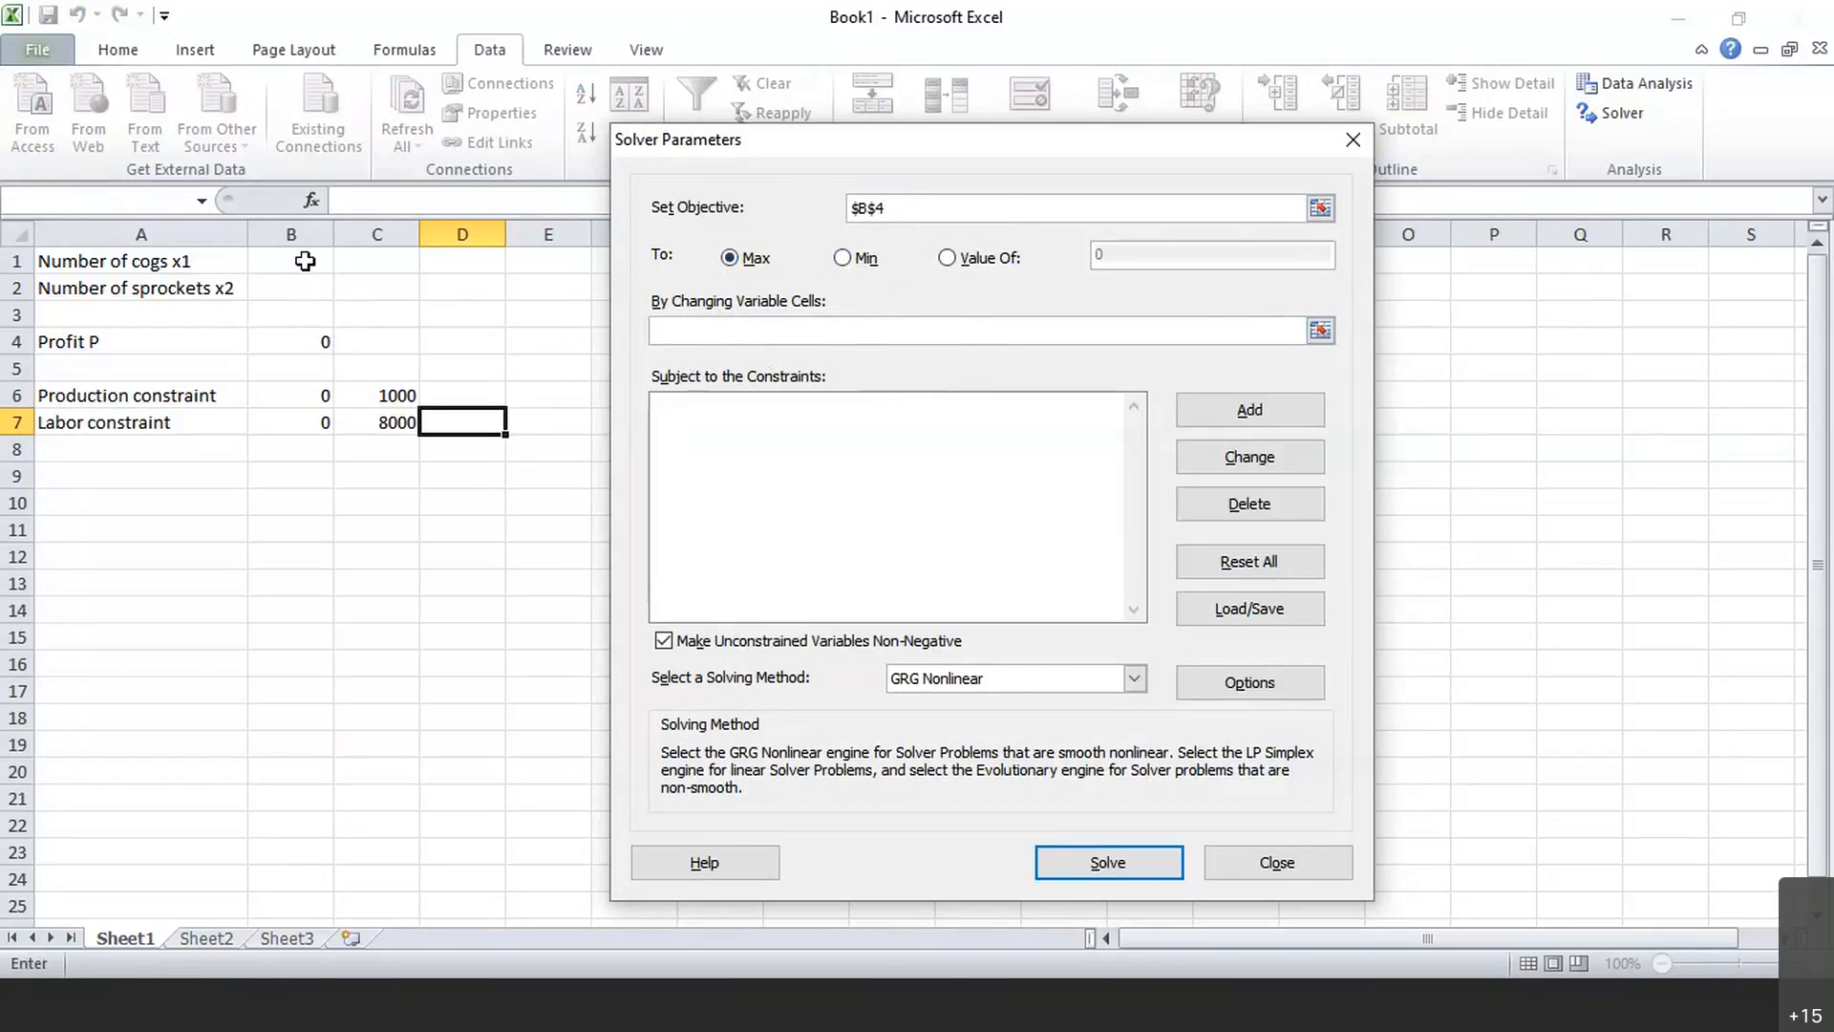
left_click_drag(305, 260, 305, 288)
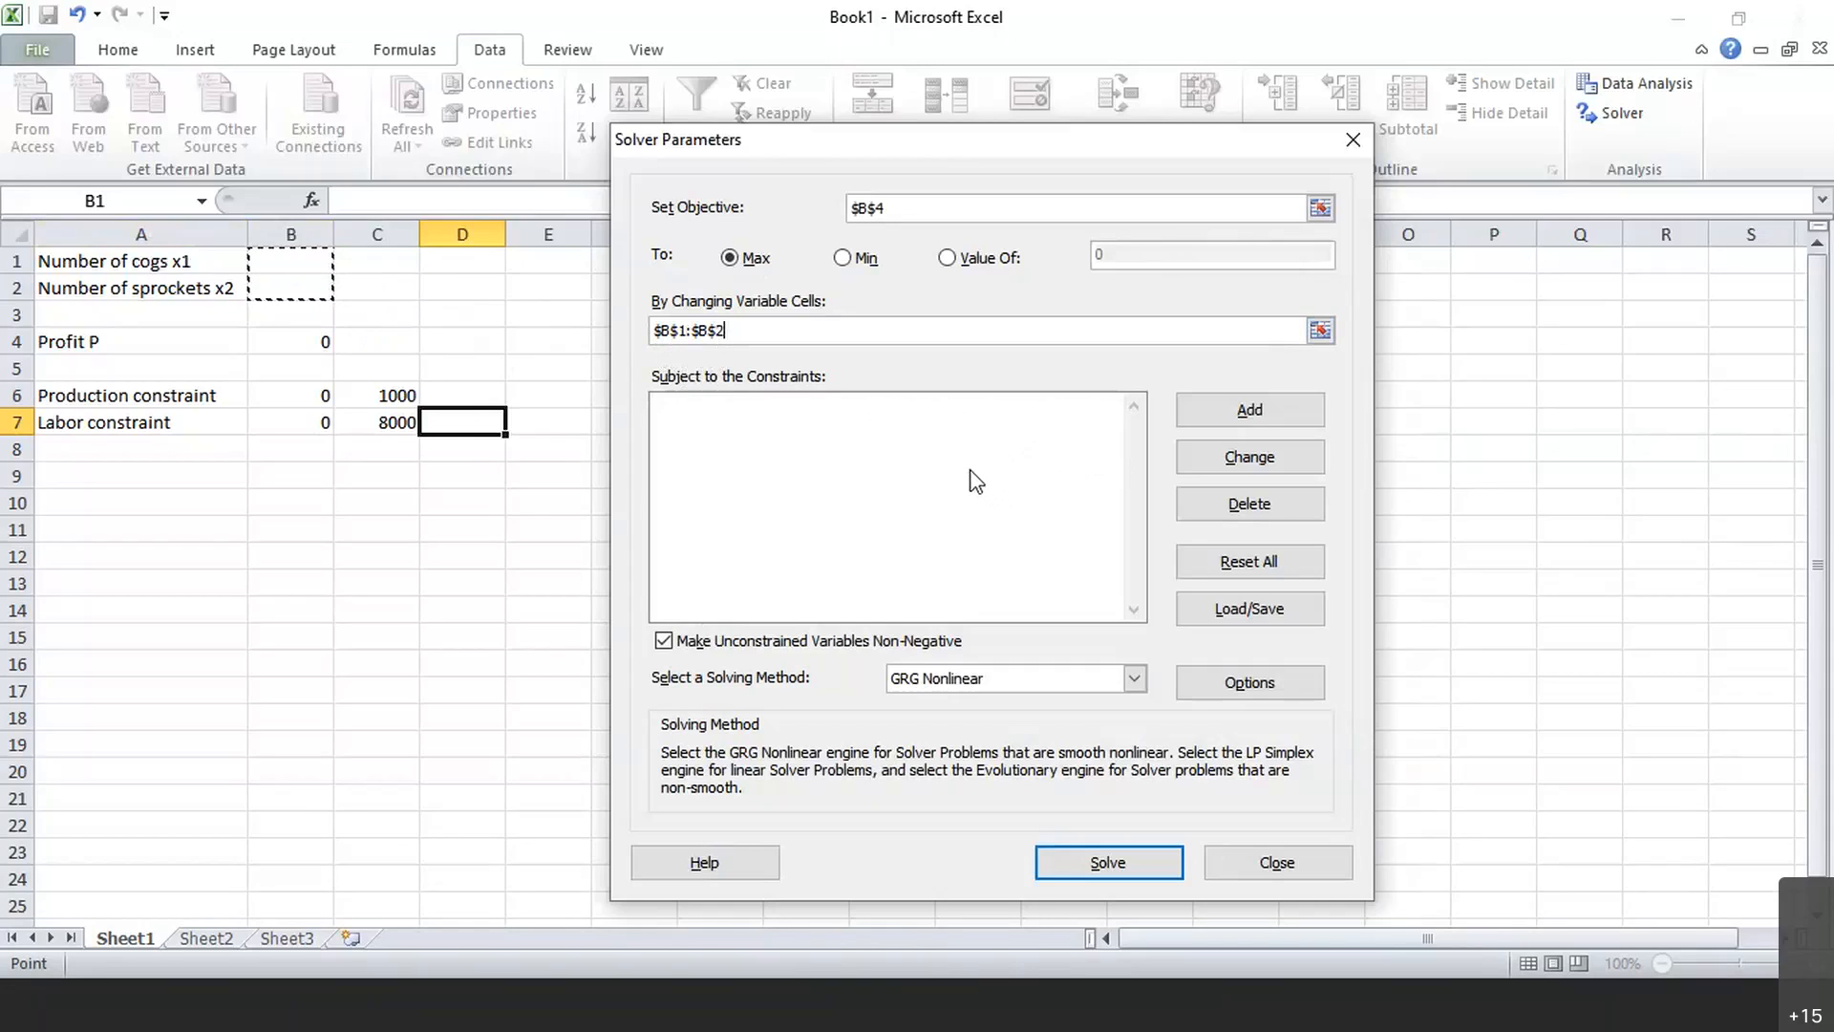
Add a Solver constraint requiring the production total in B6 to be >= 1000
left_click(689, 410)
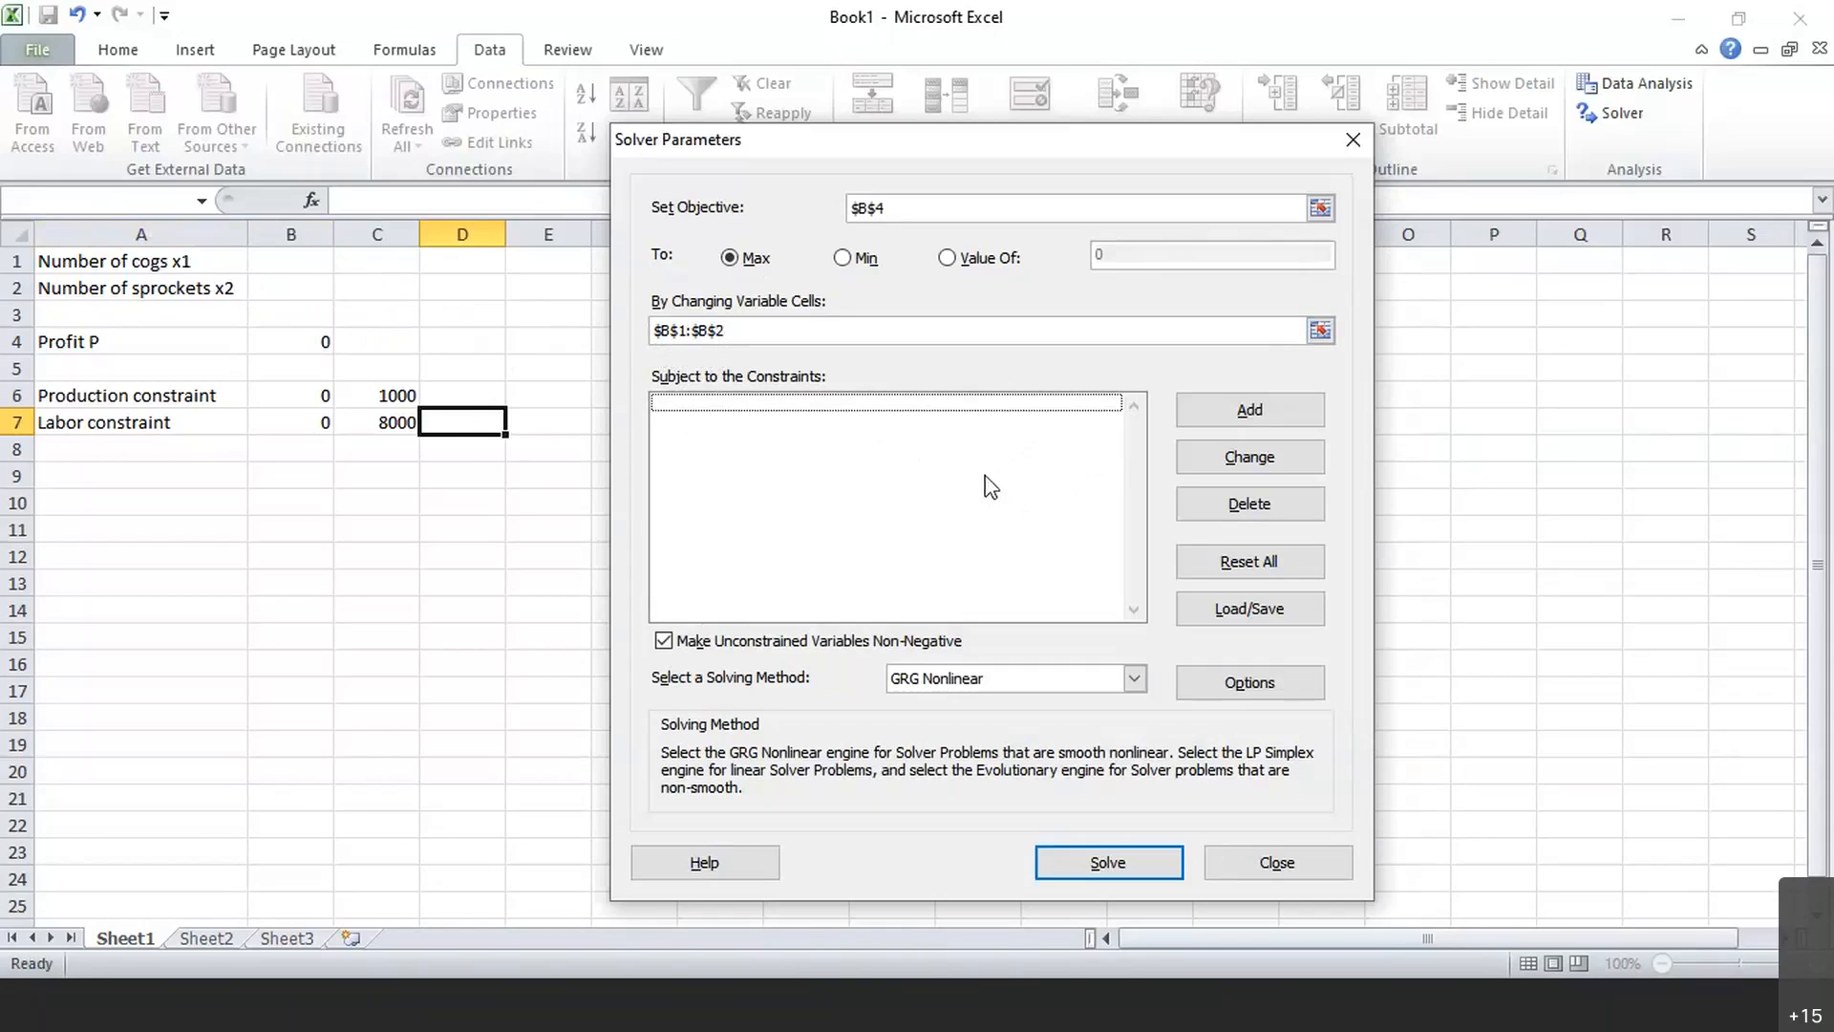
left_click(1254, 405)
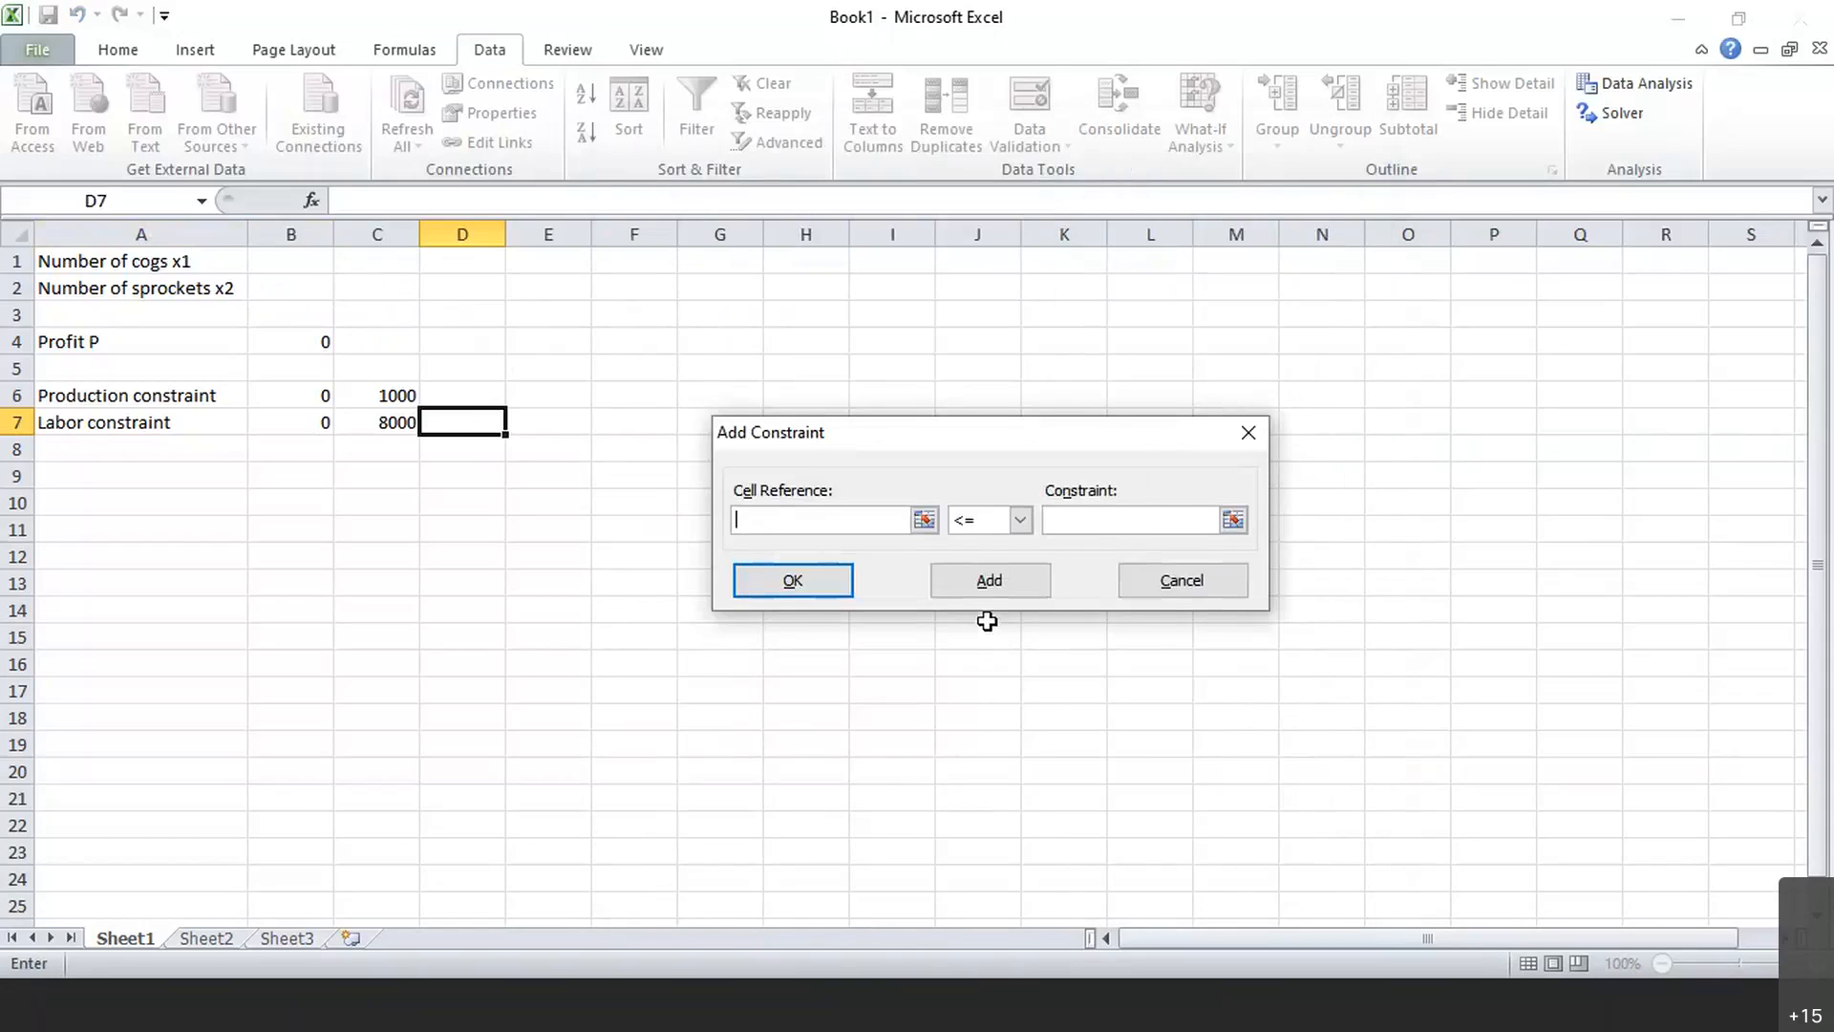
left_click(297, 398)
left_click(1021, 520)
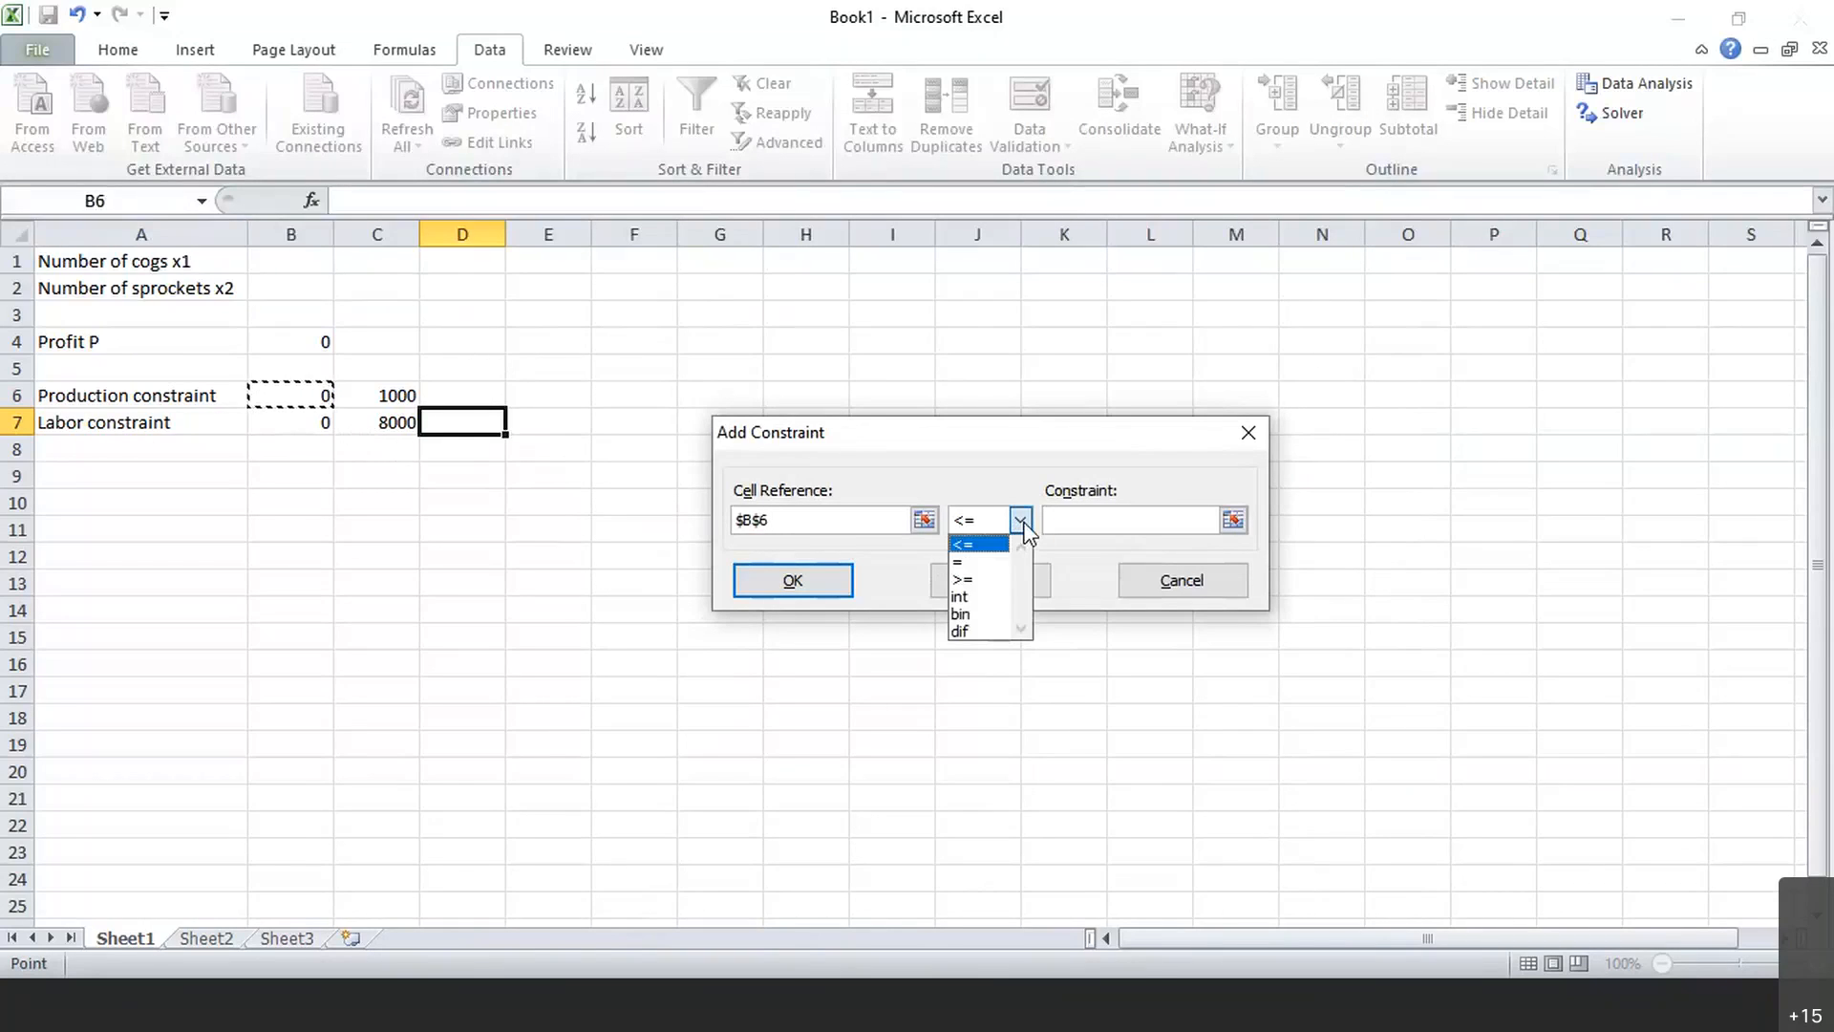
left_click(989, 579)
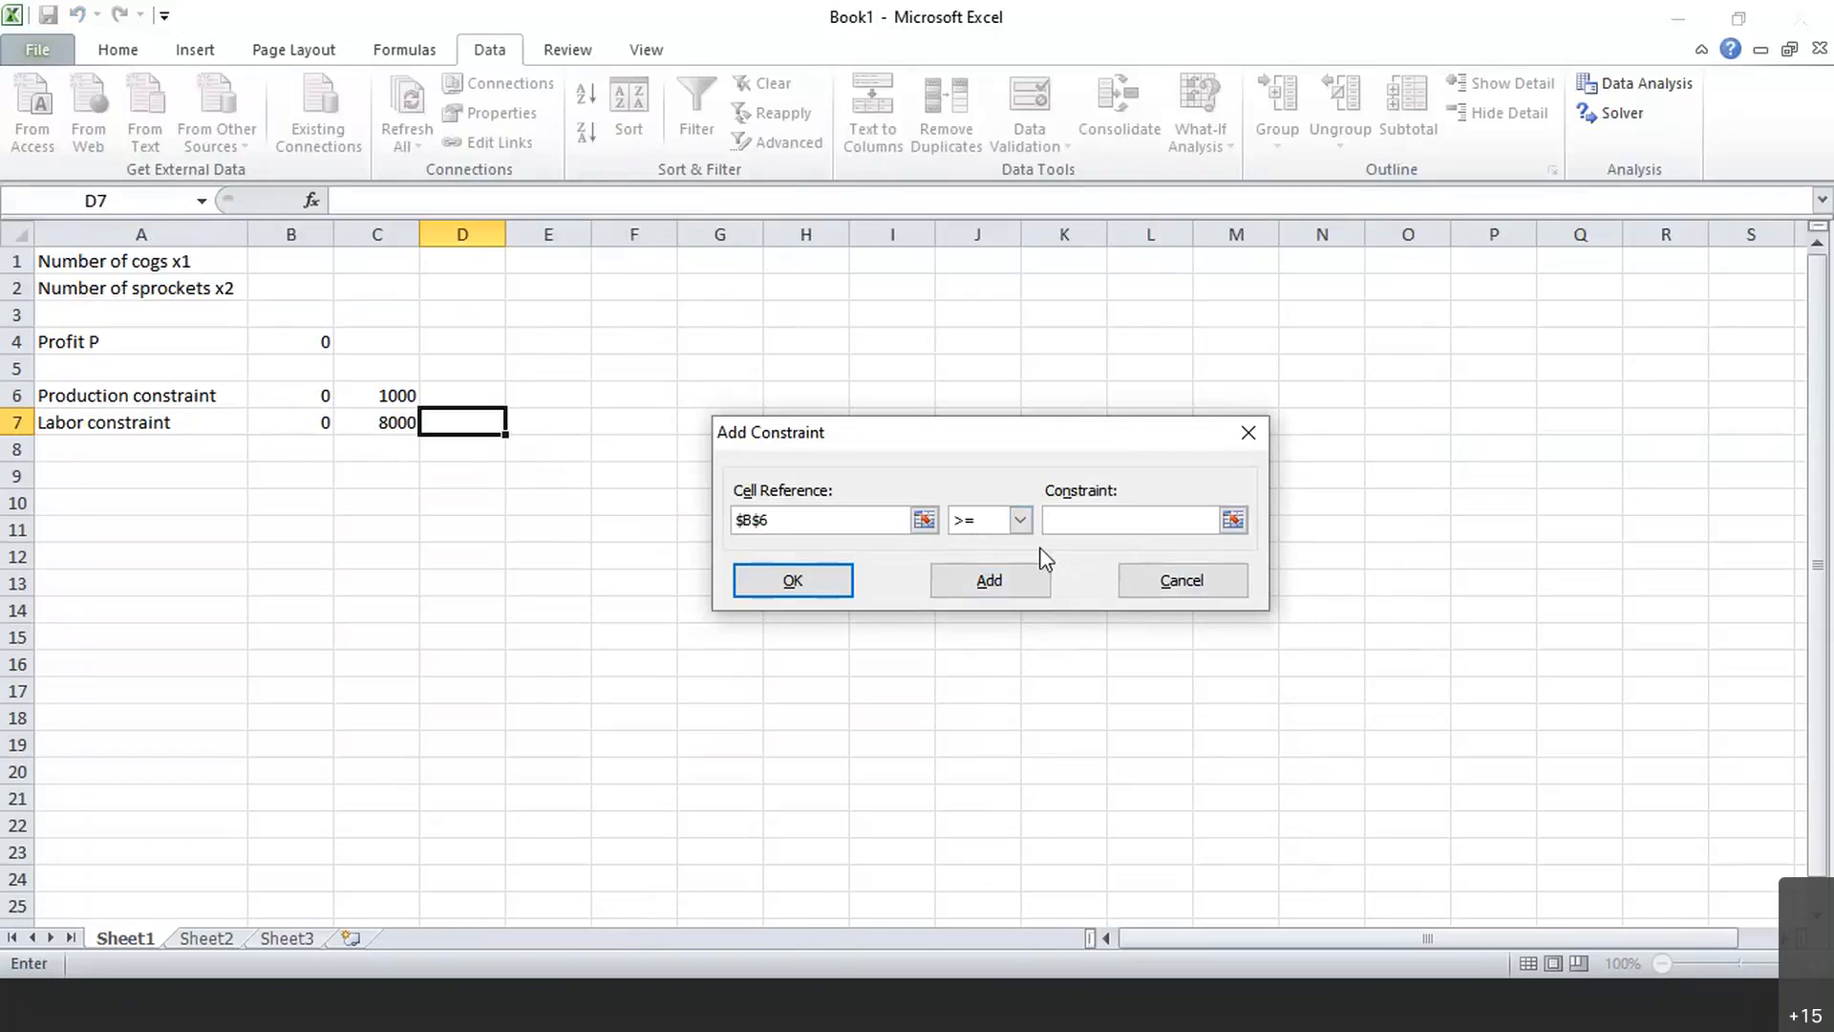
left_click(1082, 520)
type("1000")
left_click(987, 588)
Add a second constraint limiting the labor total in B7 to <= 8000 and return to the Solver parameters
left_click(301, 422)
left_click(1121, 521)
type("8000")
left_click(795, 582)
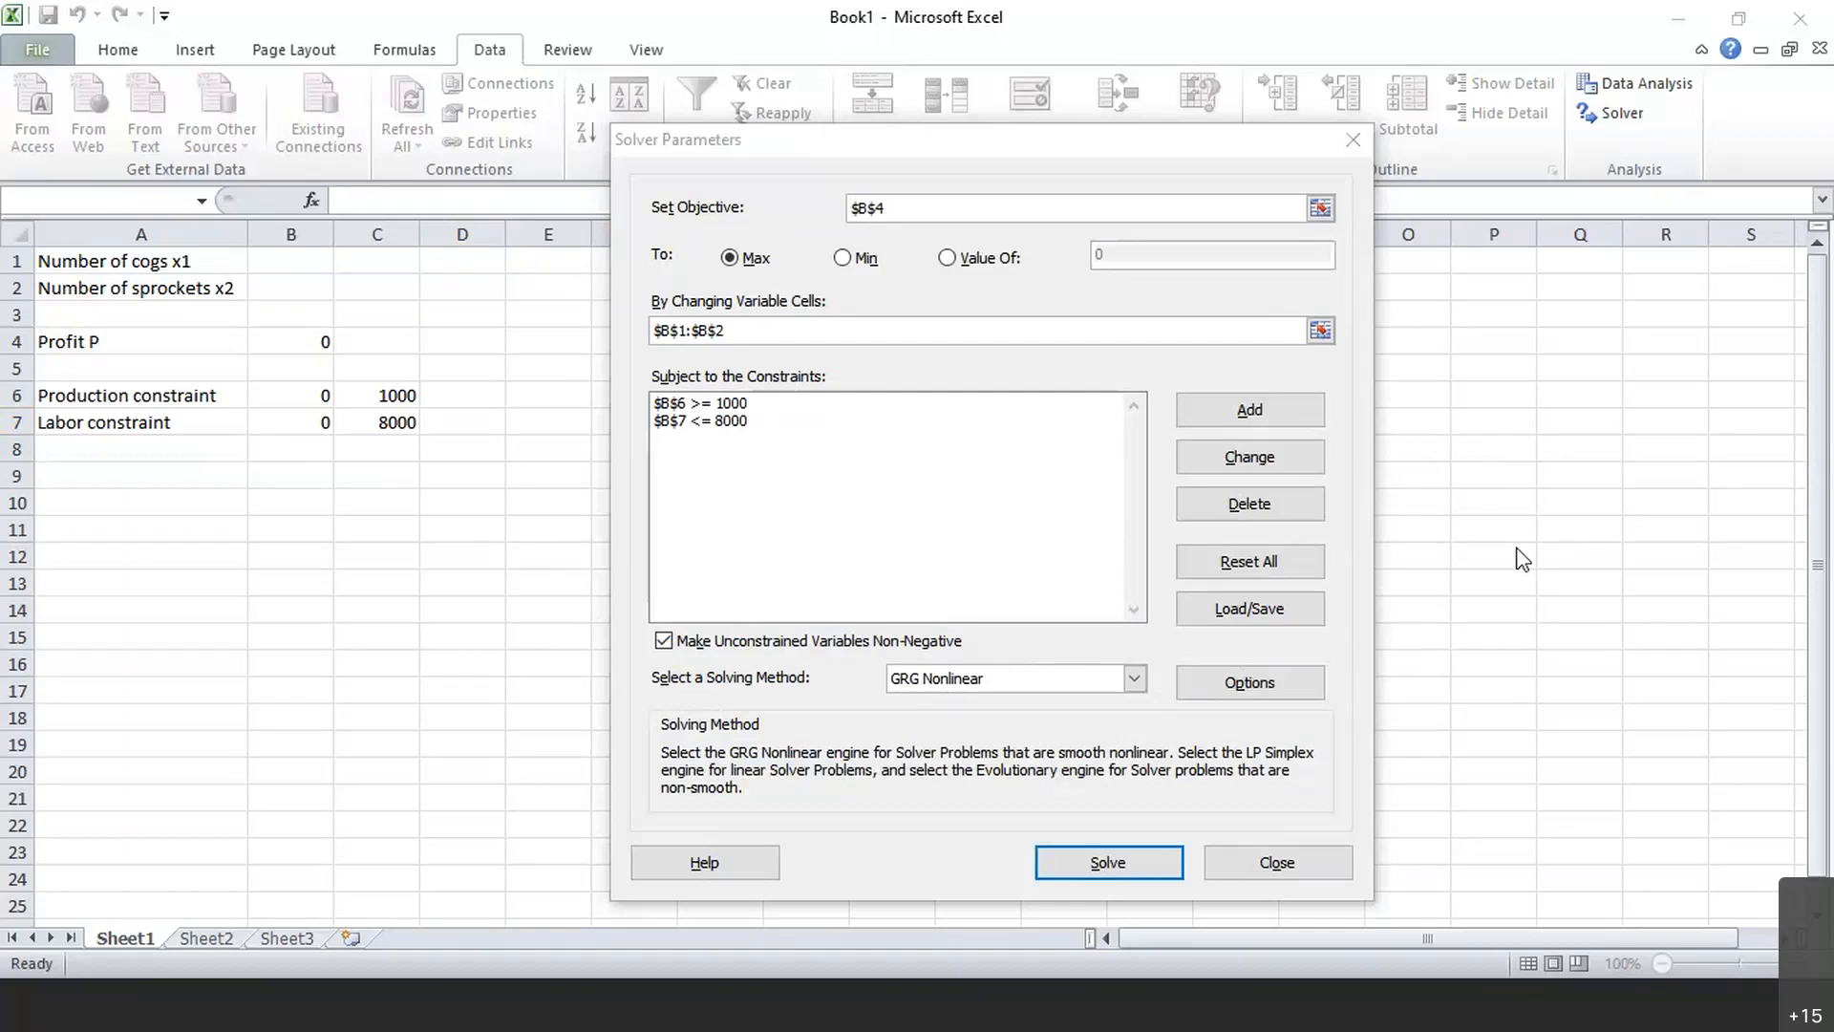
Choose Simplex LP as the solving method for the model
left_click(889, 211)
left_click(1131, 677)
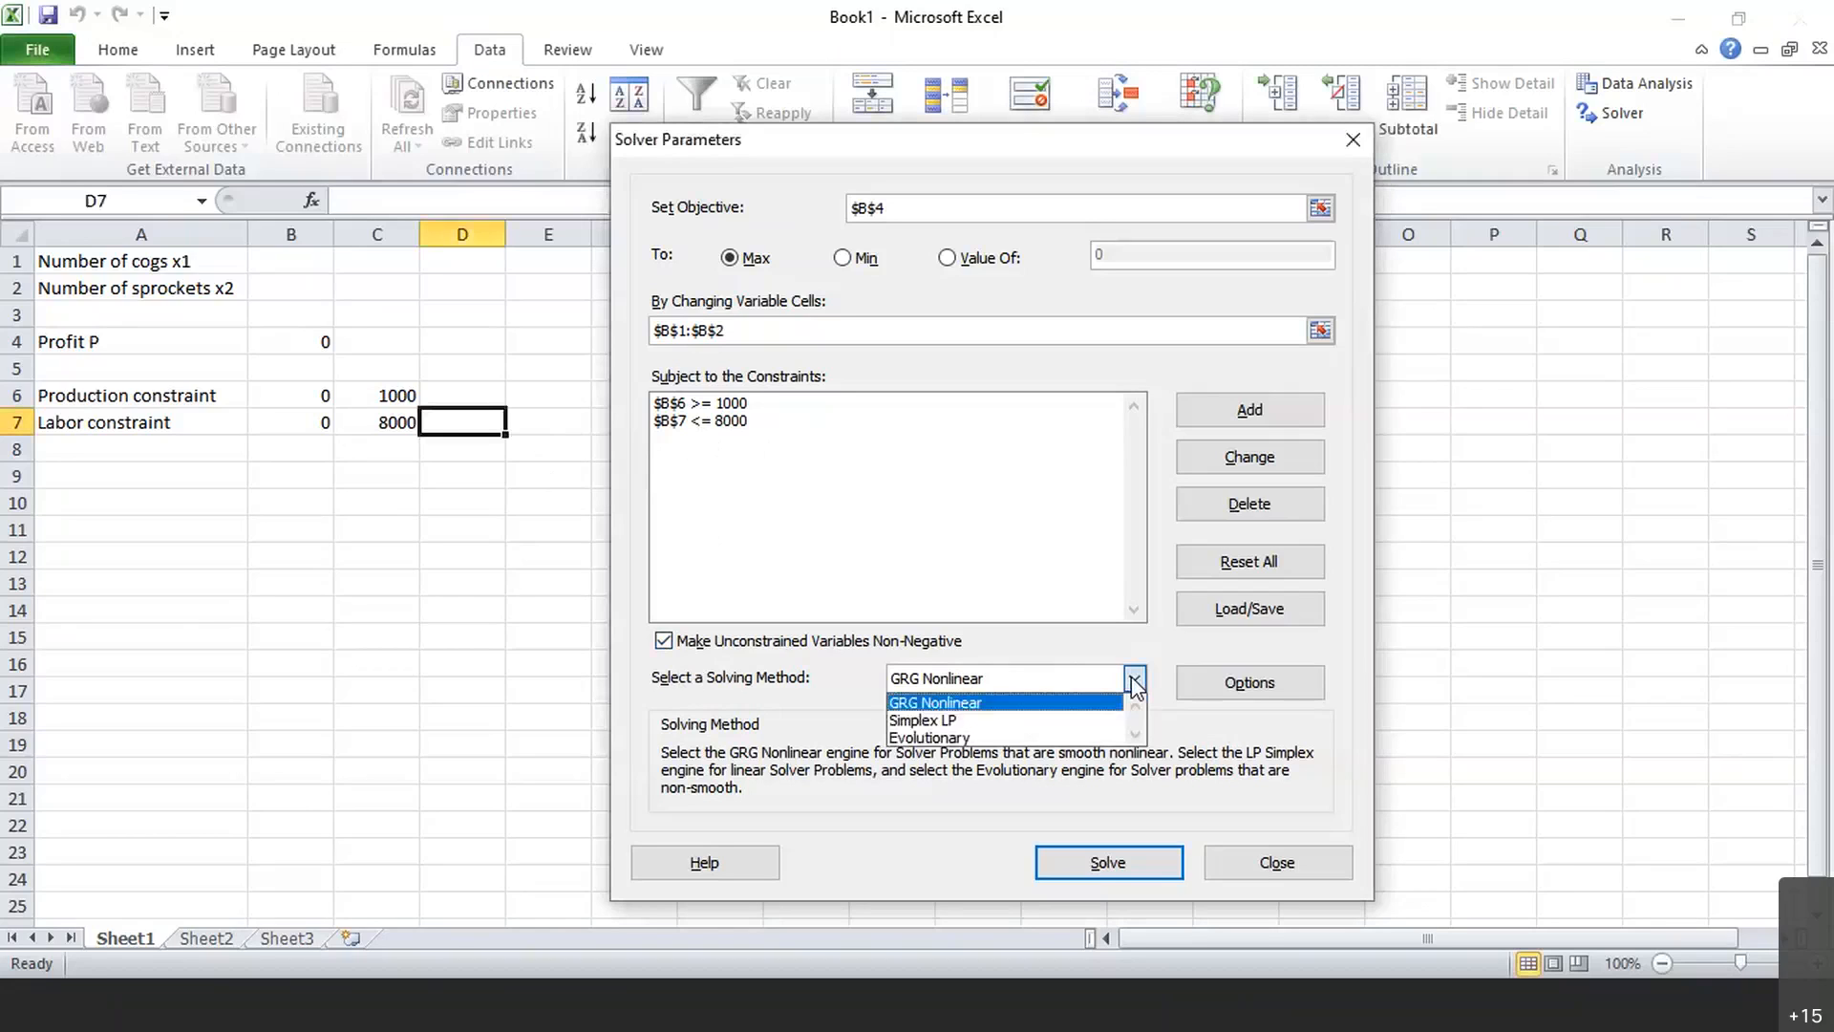
left_click(952, 726)
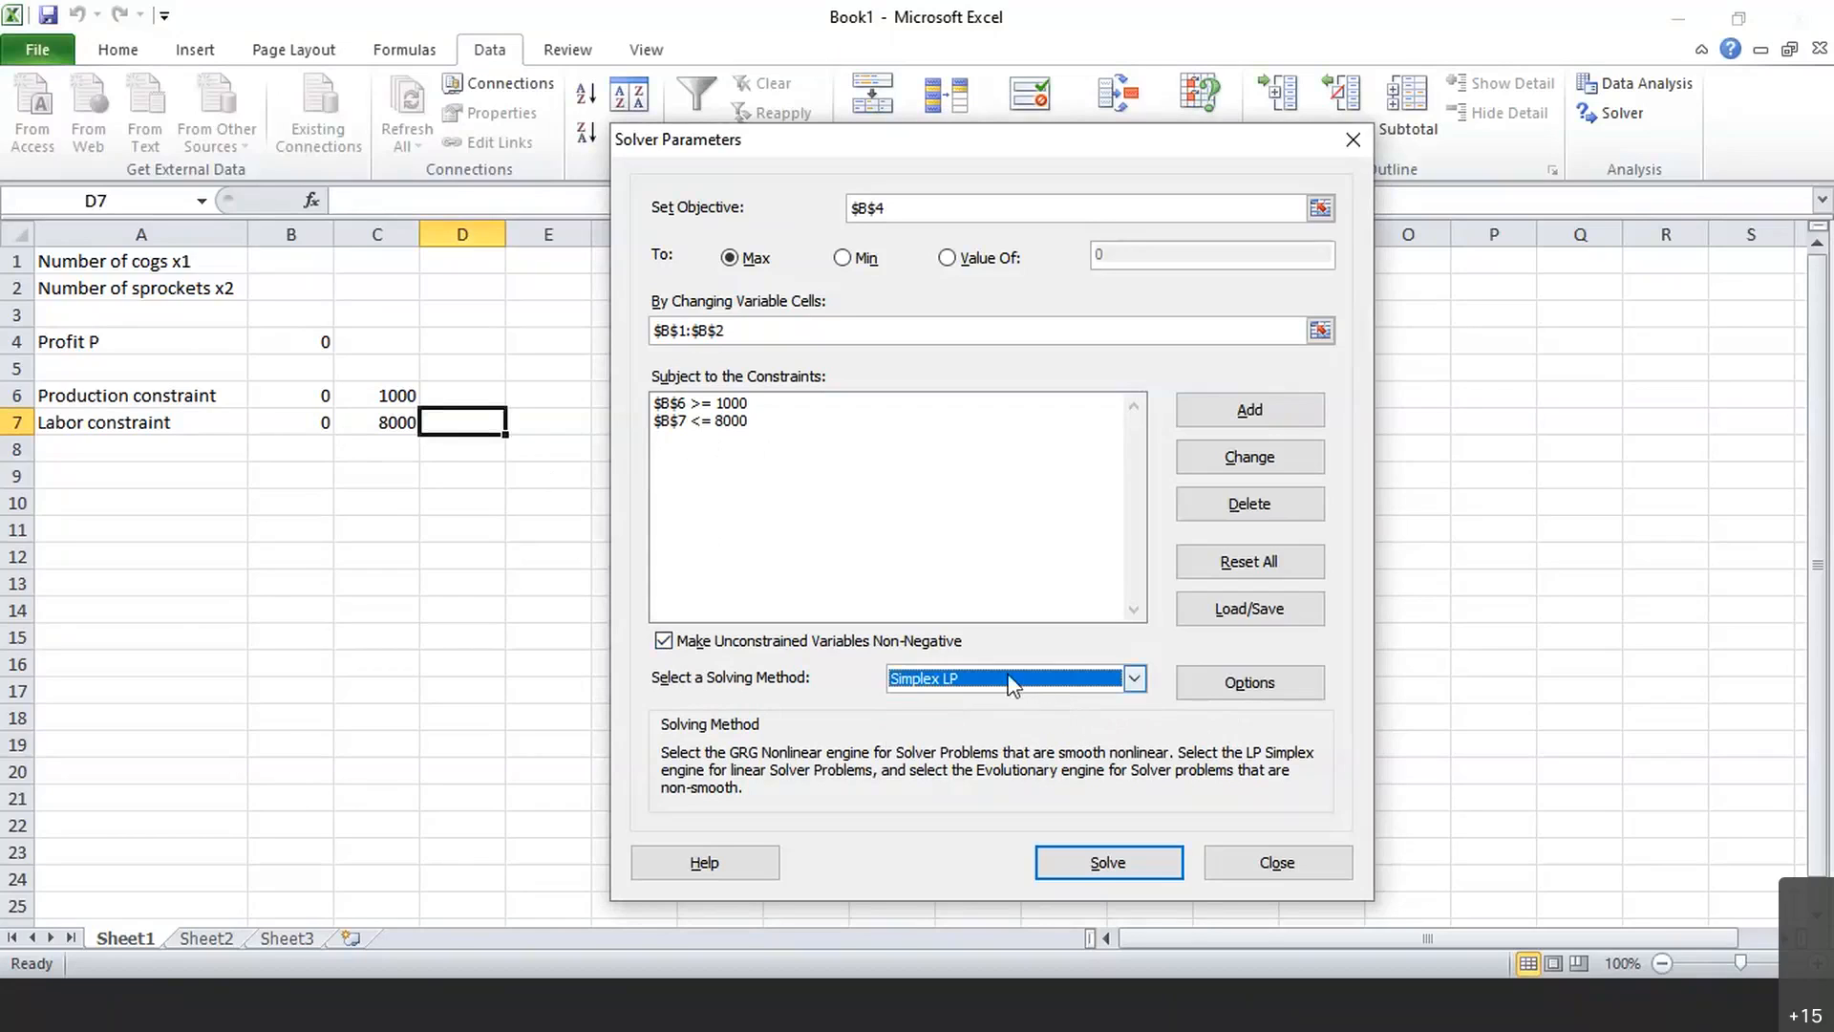
Solve the model and keep the Solver solution in the worksheet
left_click(1126, 865)
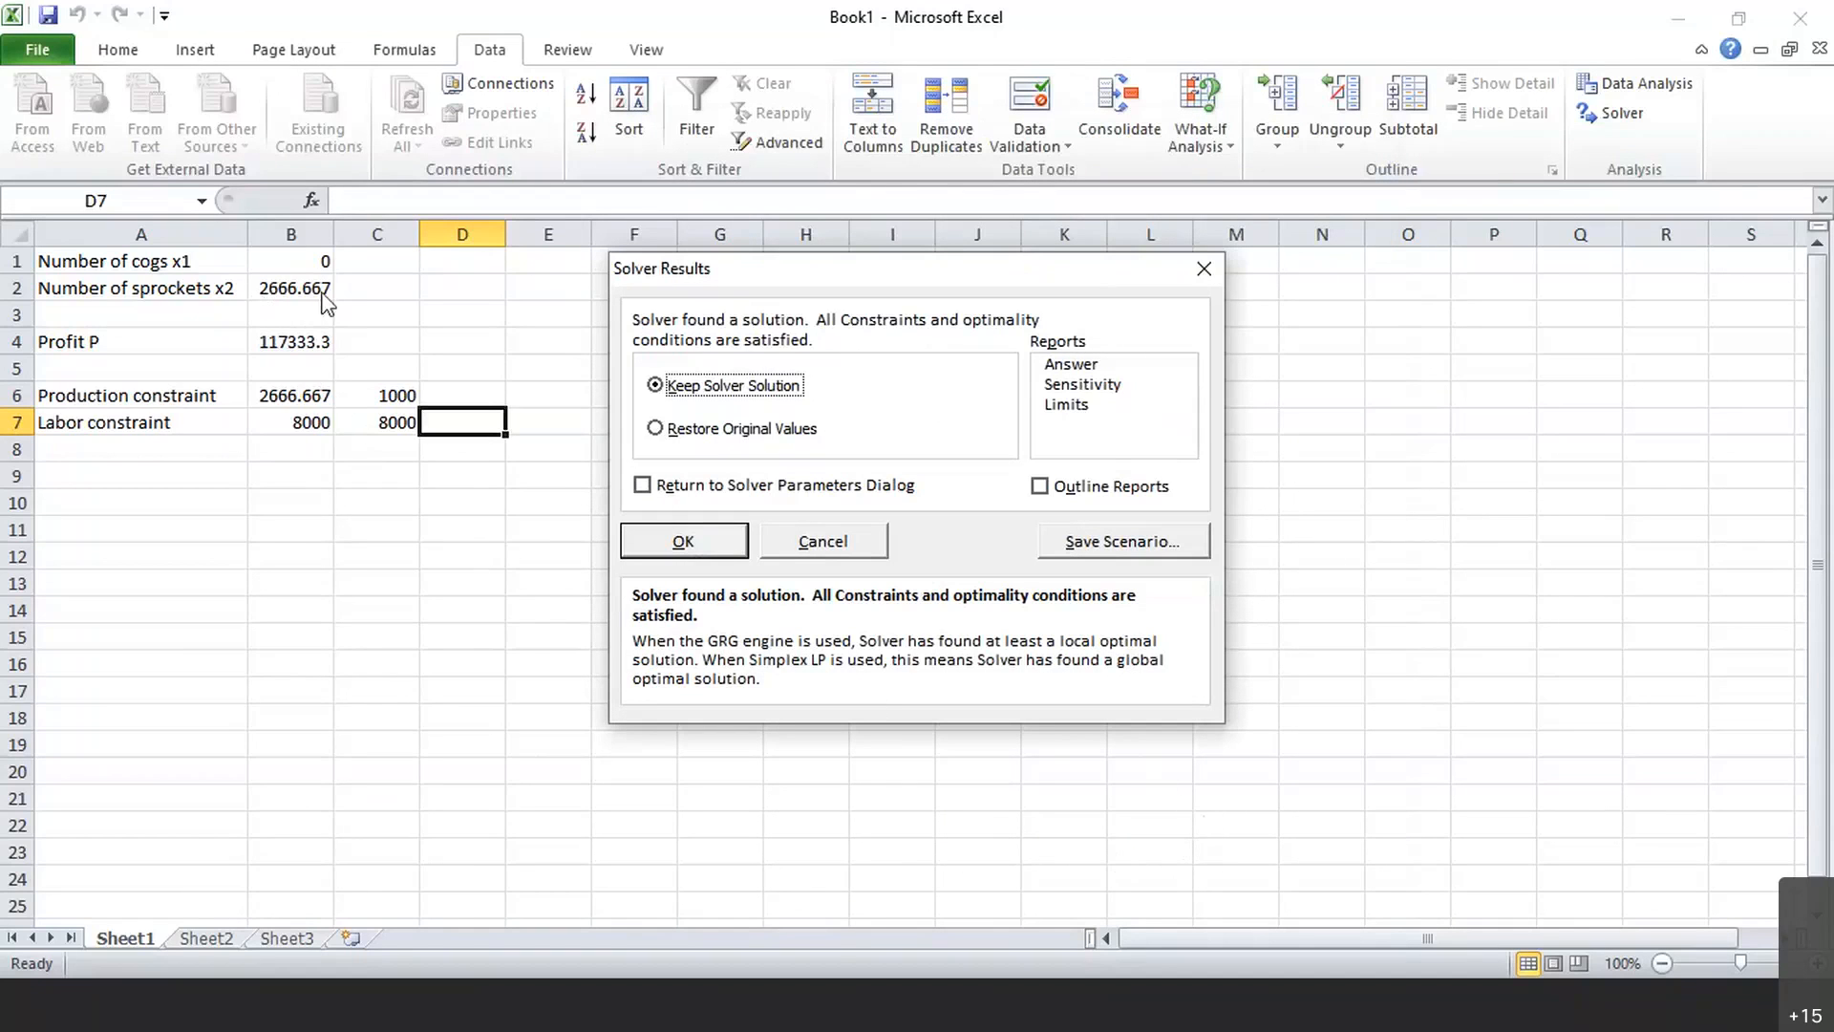
left_click(1476, 450)
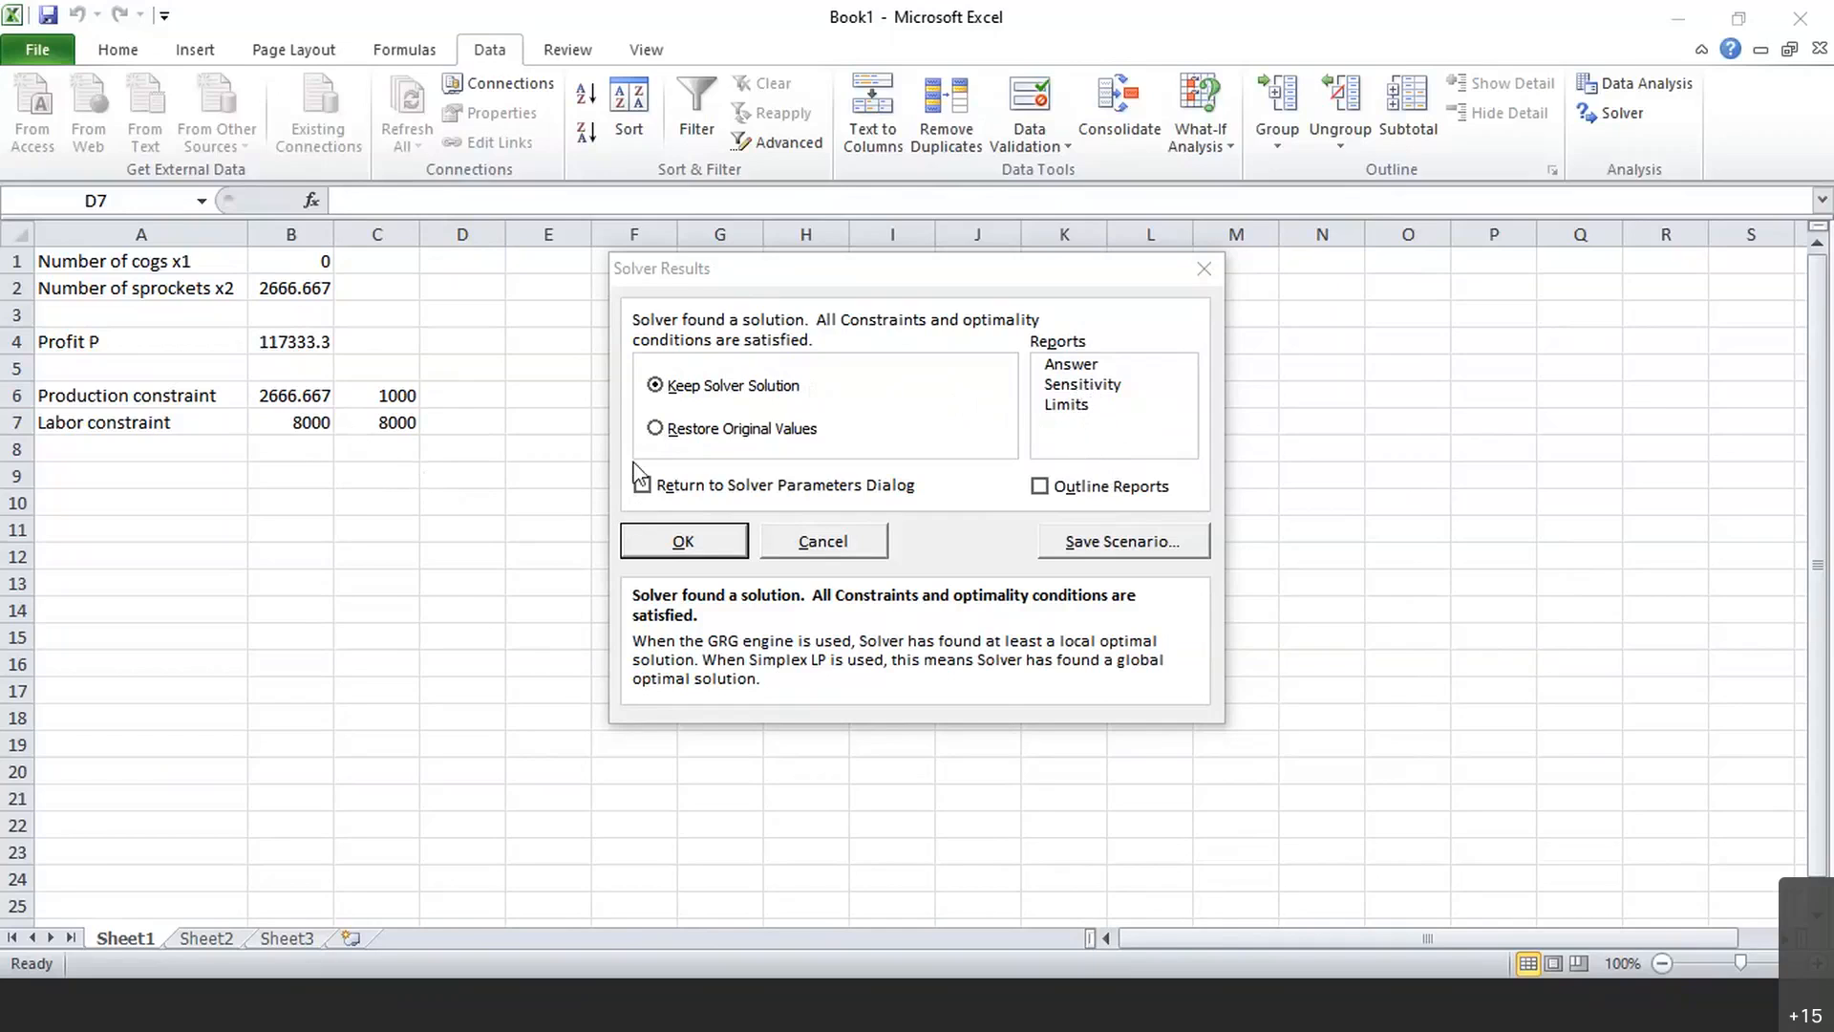
left_click(684, 542)
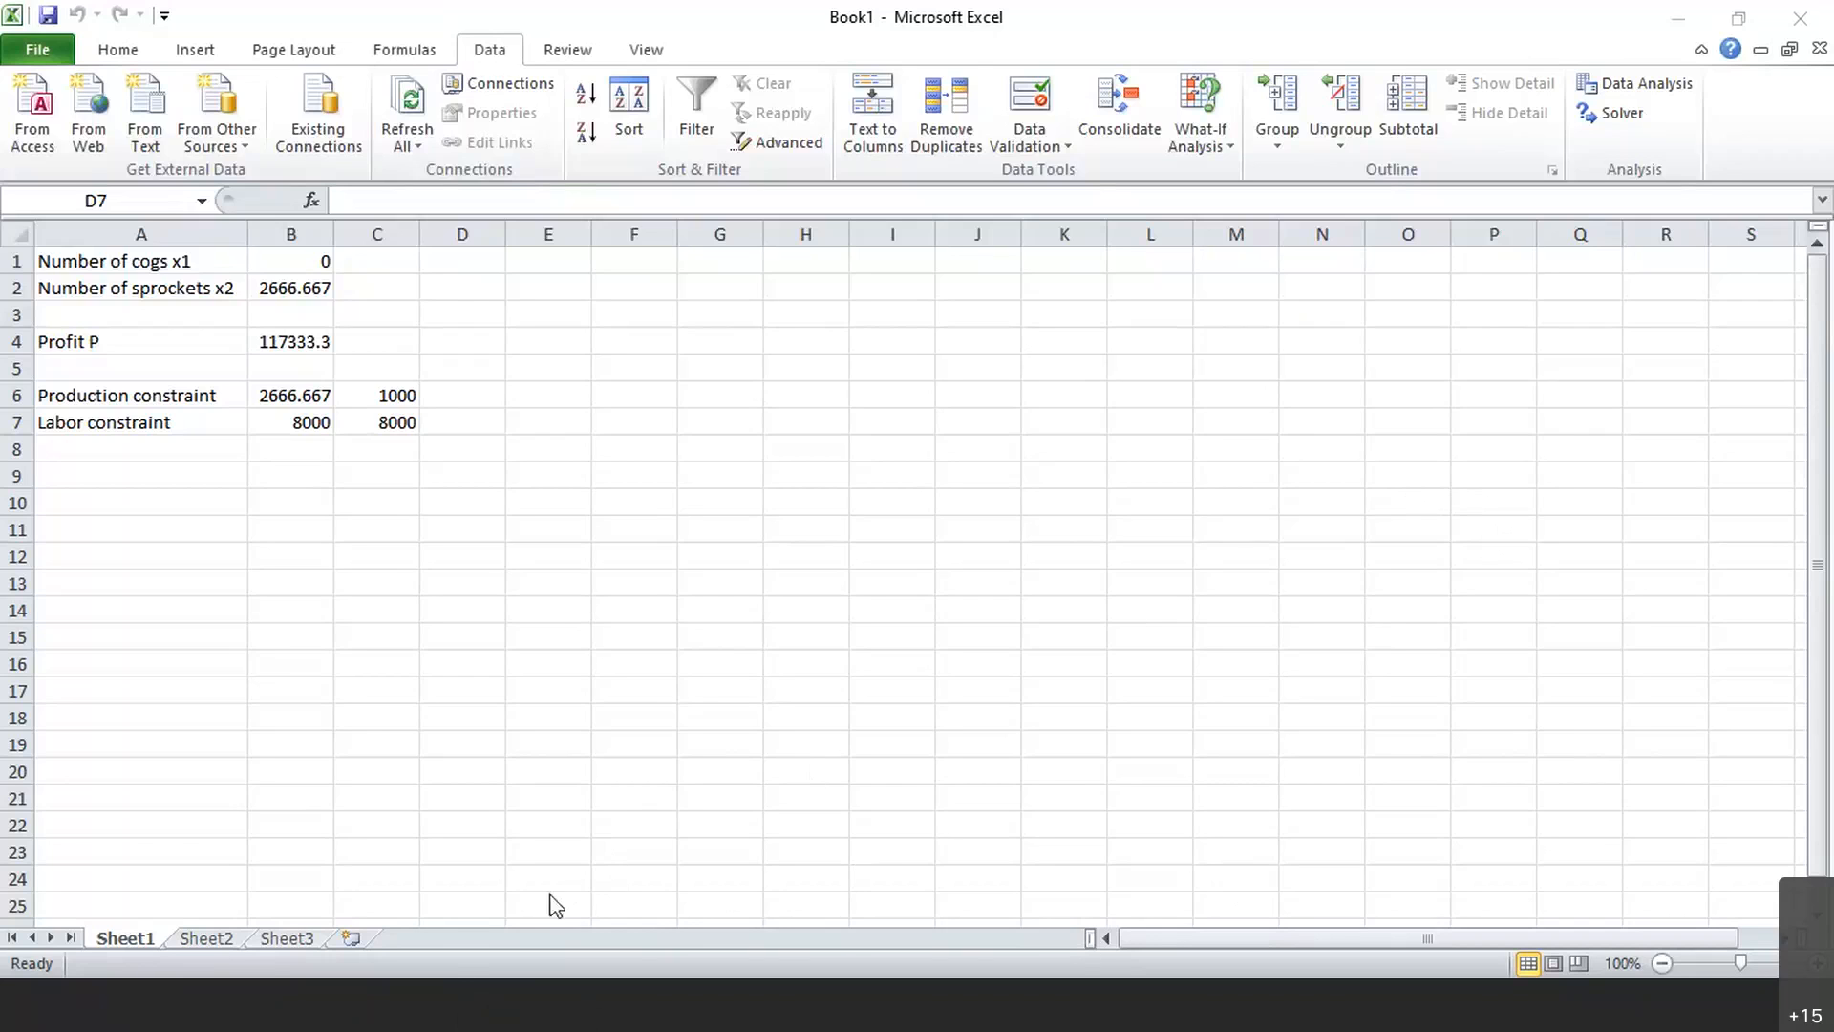
Switch to the annotated activity handout showing the objective function and constraints
key("alt+Tab")
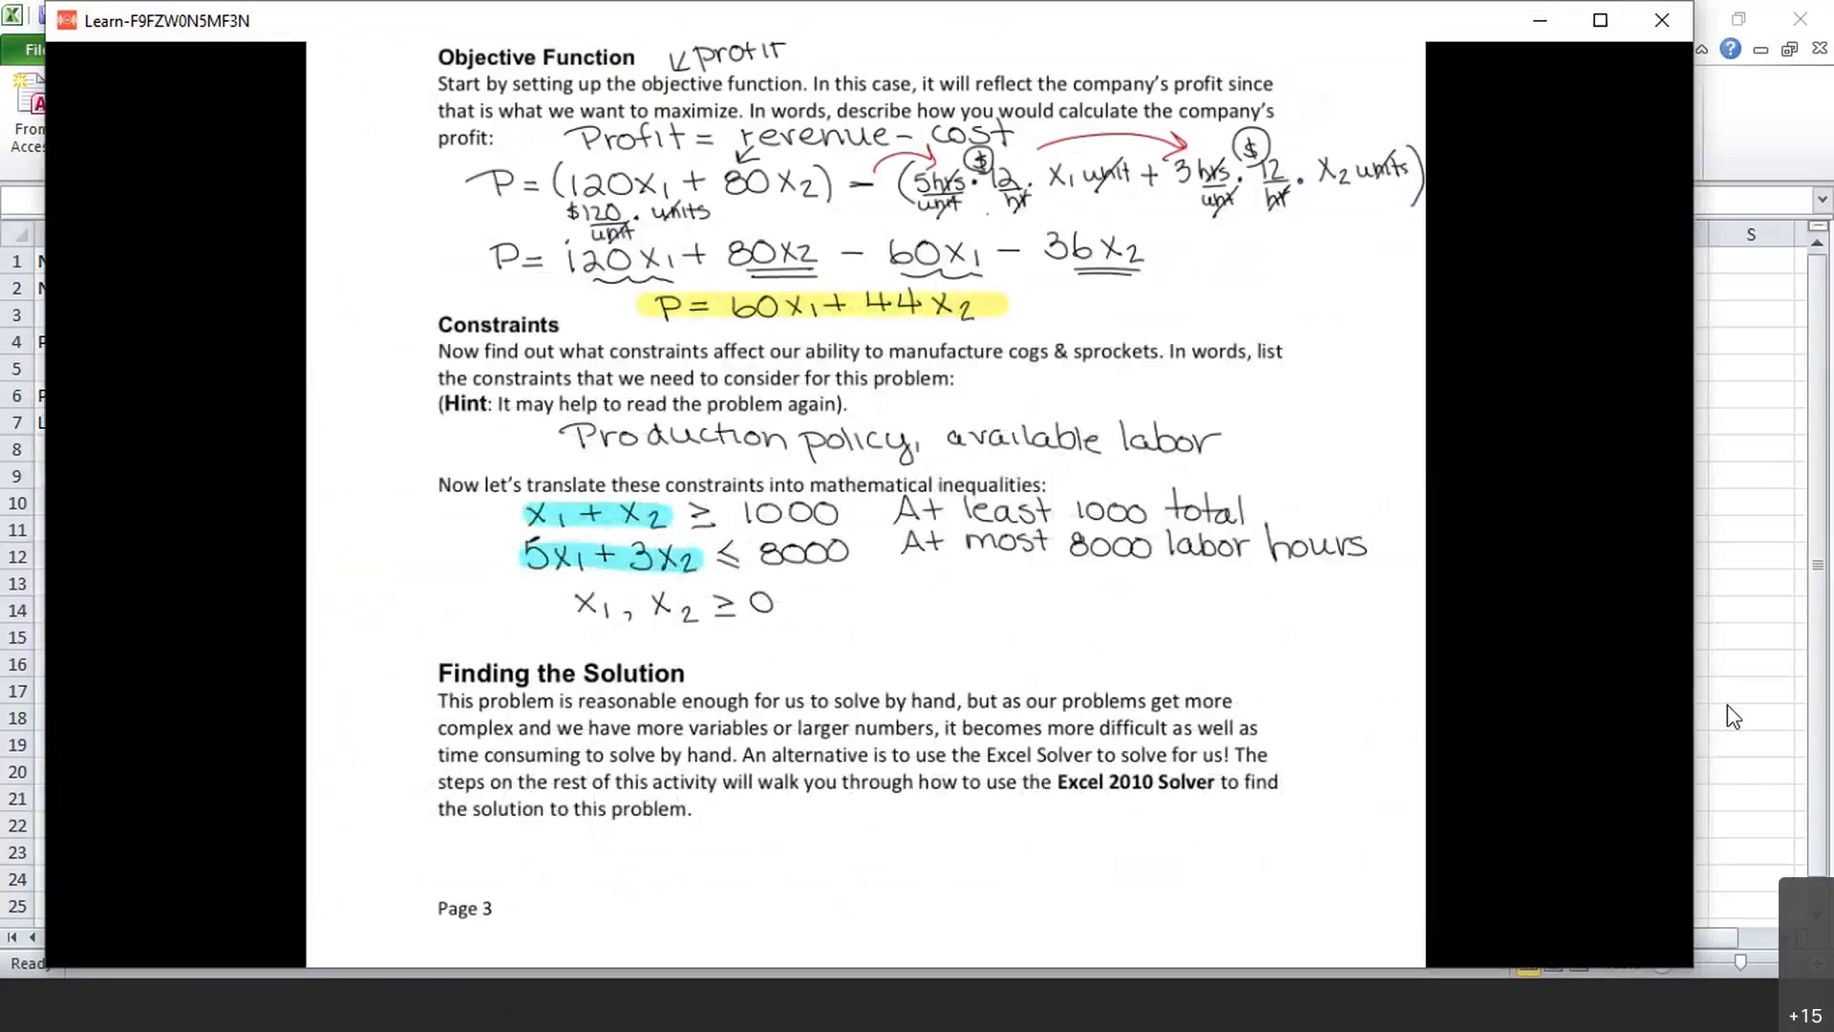